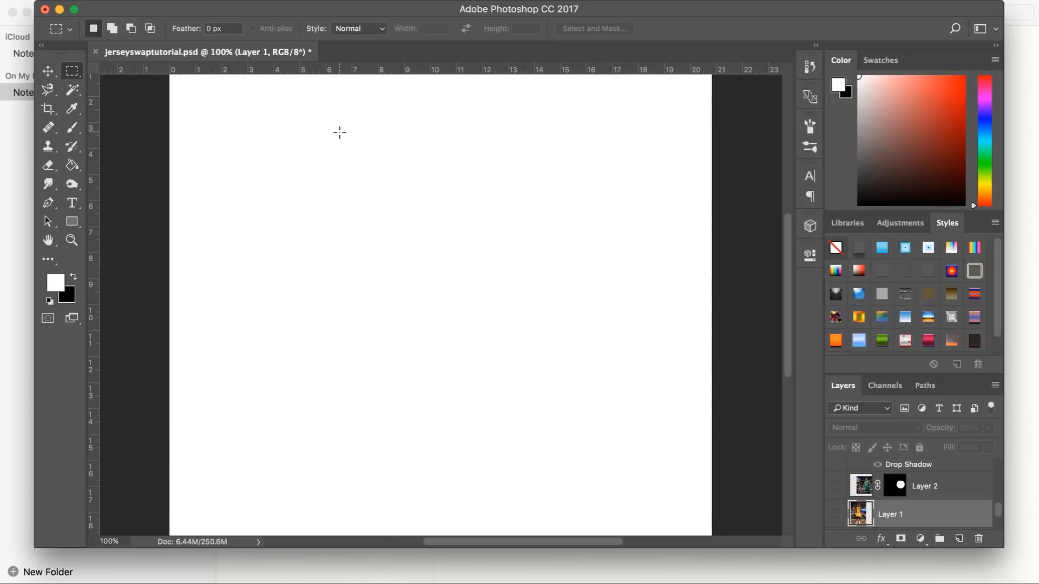
Show the Swap group to view the finished green Boston jersey version
{"action": "key", "text": "super+minus"}
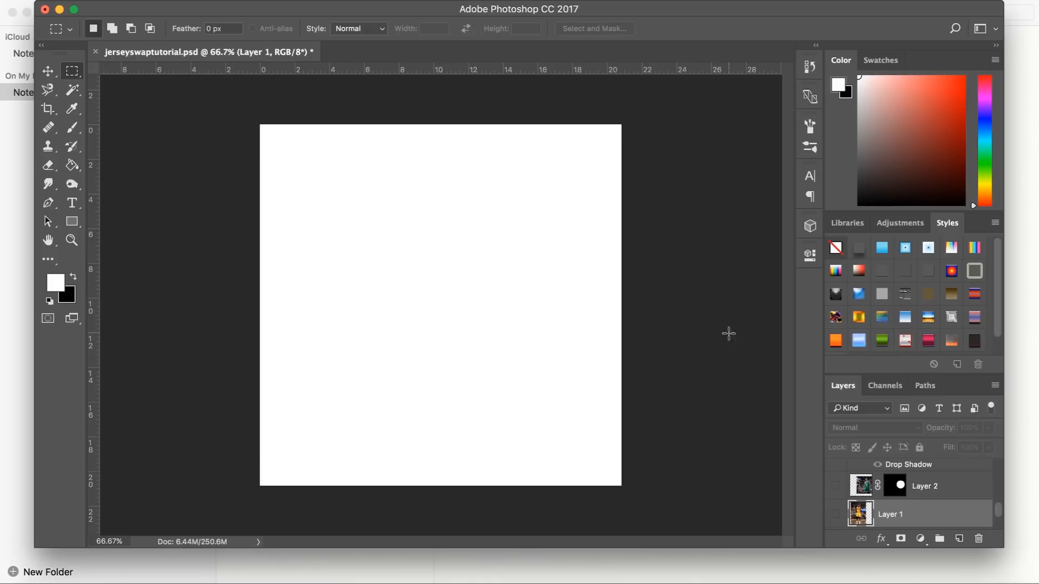
{"action": "scroll", "coordinate": [850, 472], "scroll_direction": "up", "scroll_amount": 5}
{"action": "scroll", "coordinate": [850, 472], "scroll_direction": "down", "scroll_amount": 10}
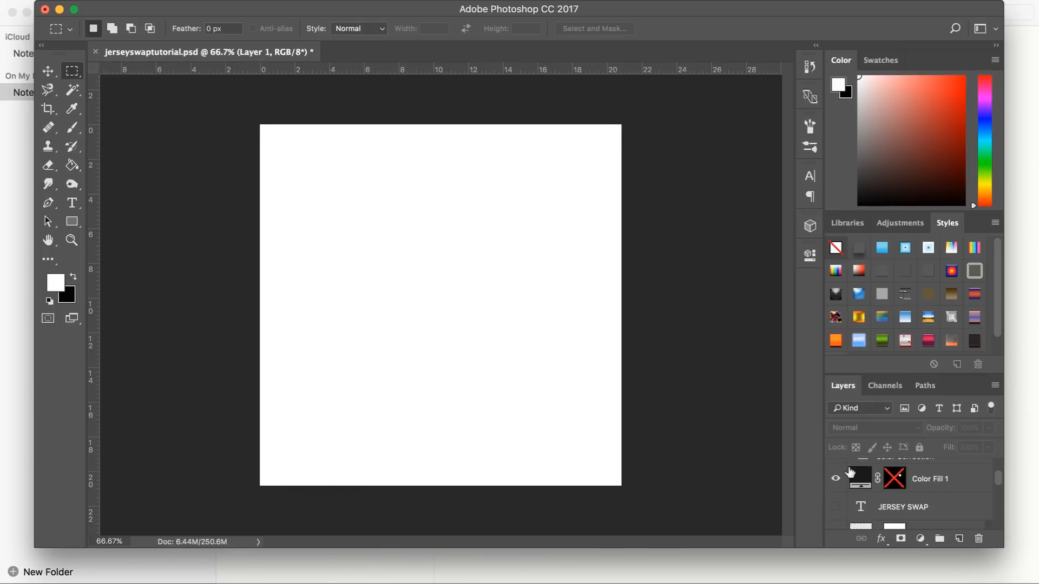
{"action": "scroll", "coordinate": [850, 472], "scroll_direction": "up", "scroll_amount": 2}
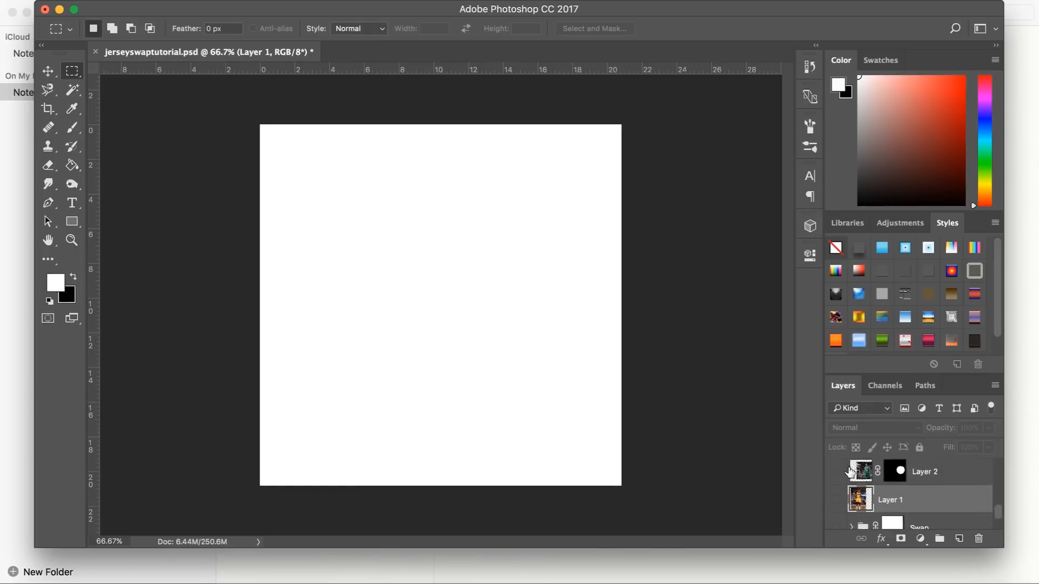
{"action": "scroll", "coordinate": [851, 473], "scroll_direction": "down", "scroll_amount": 2}
{"action": "left_click", "coordinate": [835, 493]}
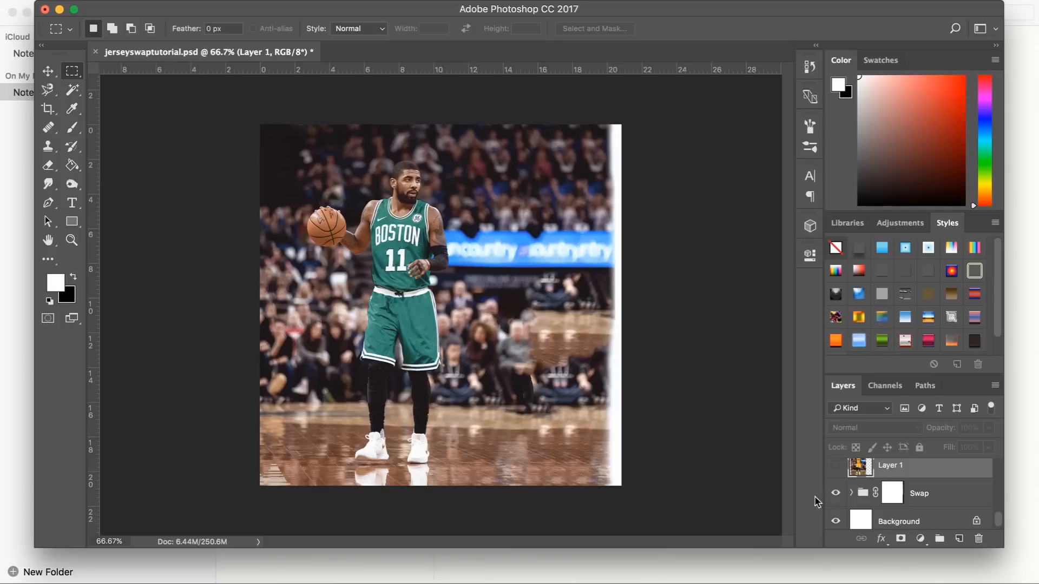
Show Layer 1 with the original yellow Cavs uniform photo and hide the Swap group
{"action": "left_click", "coordinate": [837, 466]}
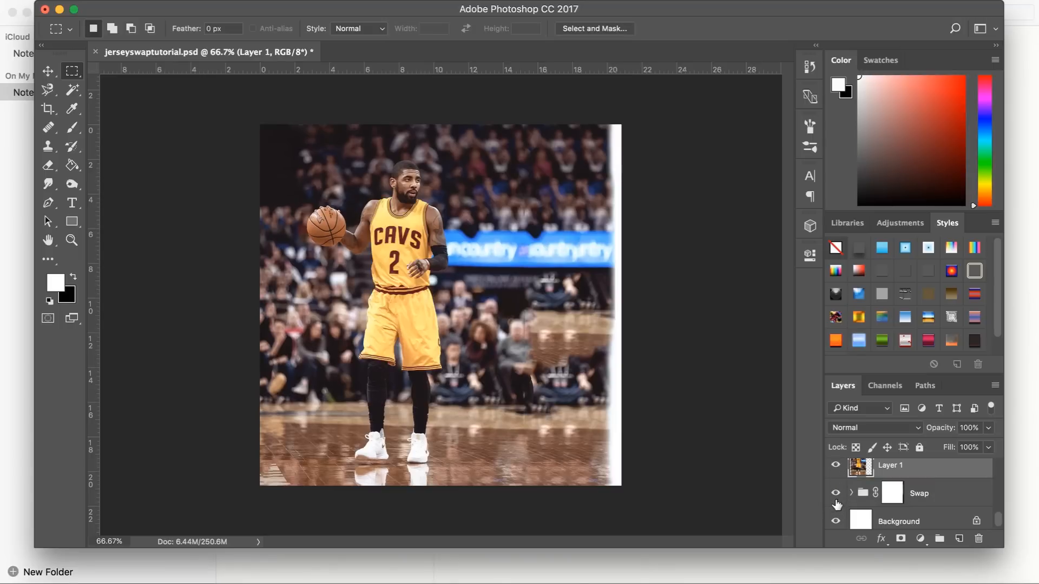
{"action": "left_click", "coordinate": [836, 493]}
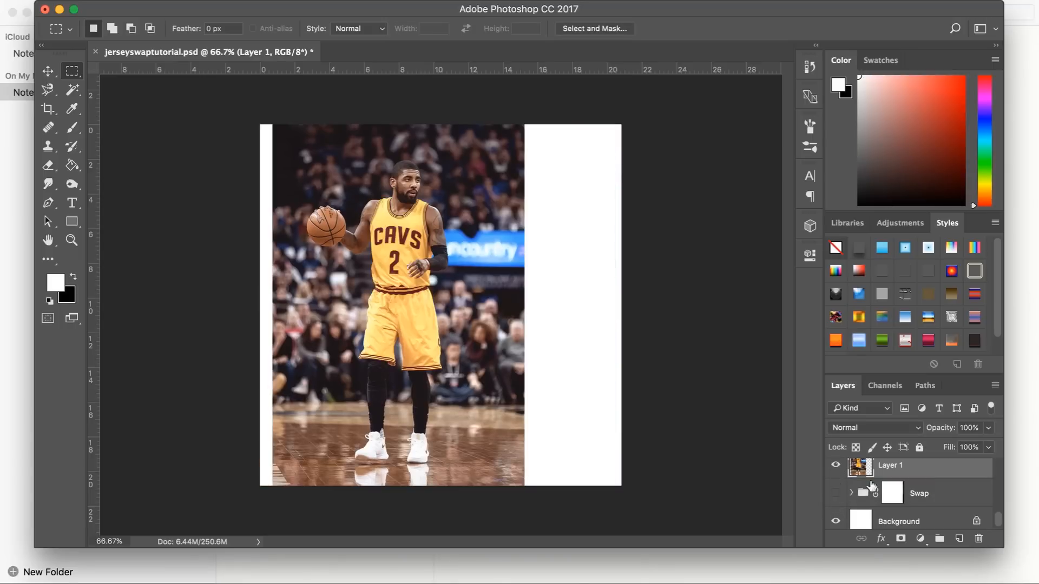
{"action": "scroll", "coordinate": [871, 486], "scroll_direction": "up", "scroll_amount": 2}
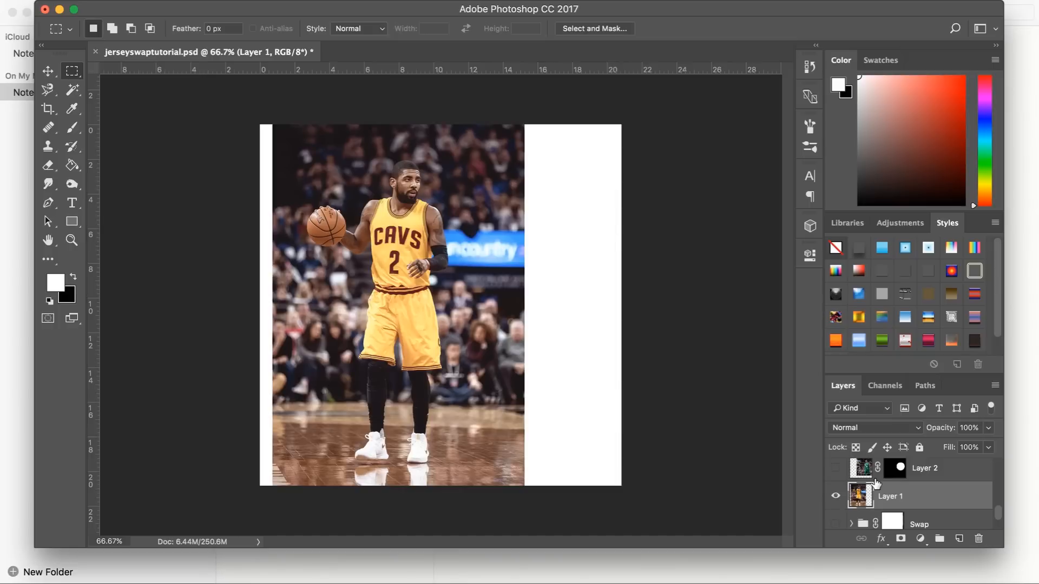
Compare the finished swap with the original photo by switching the visibility of the Swap group and Layer 1 back and forth
{"action": "left_click", "coordinate": [835, 524]}
{"action": "left_click", "coordinate": [838, 504]}
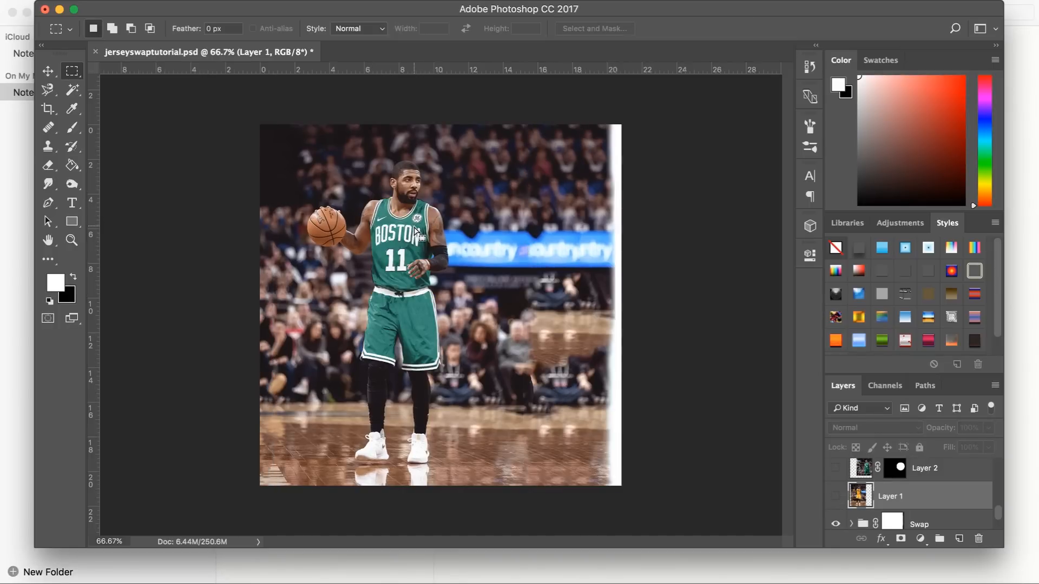
{"action": "left_click", "coordinate": [835, 496]}
{"action": "left_click", "coordinate": [836, 524]}
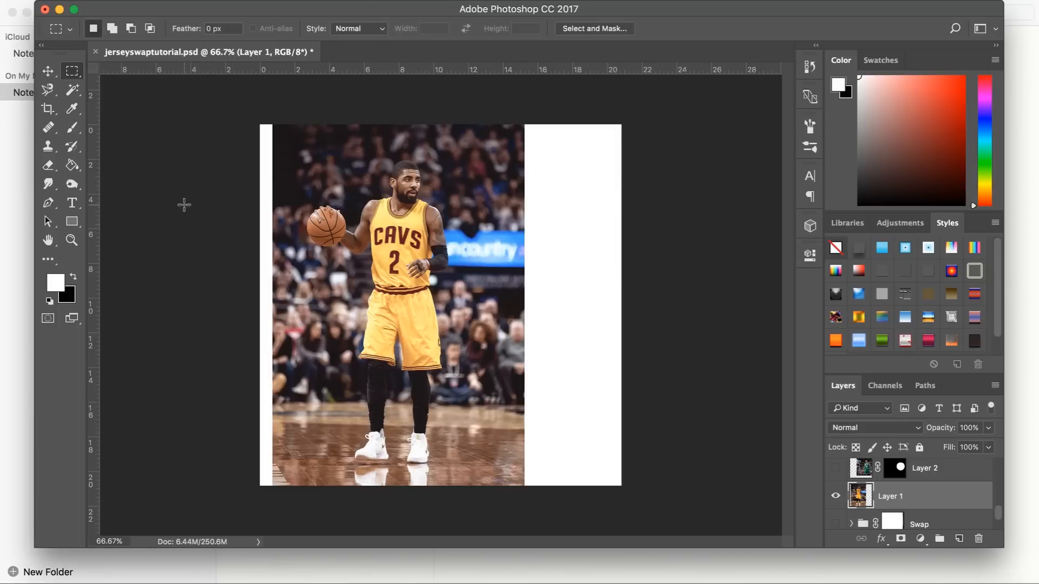
{"action": "left_click", "coordinate": [47, 90]}
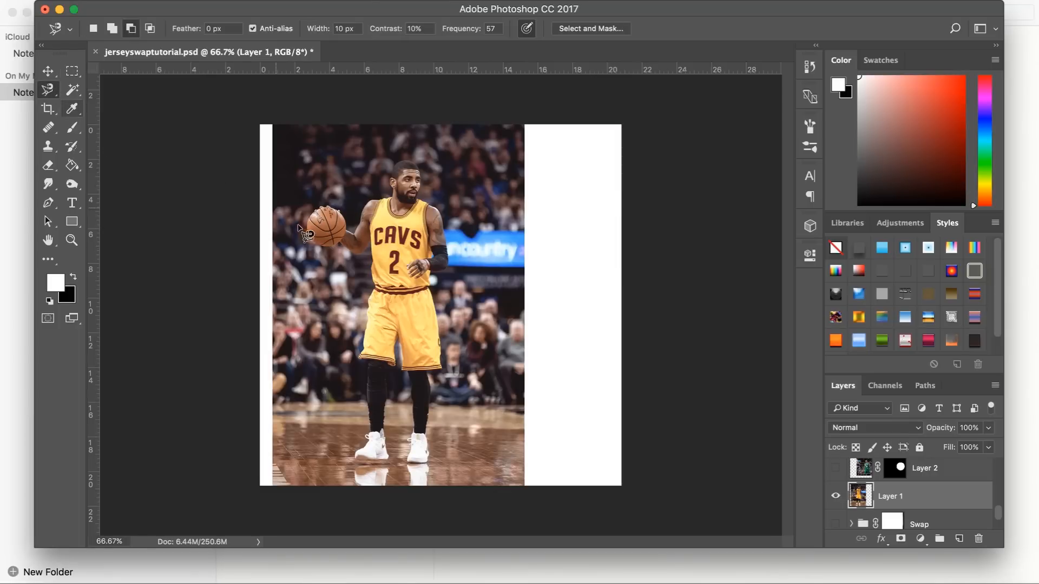
{"action": "left_click", "coordinate": [354, 233]}
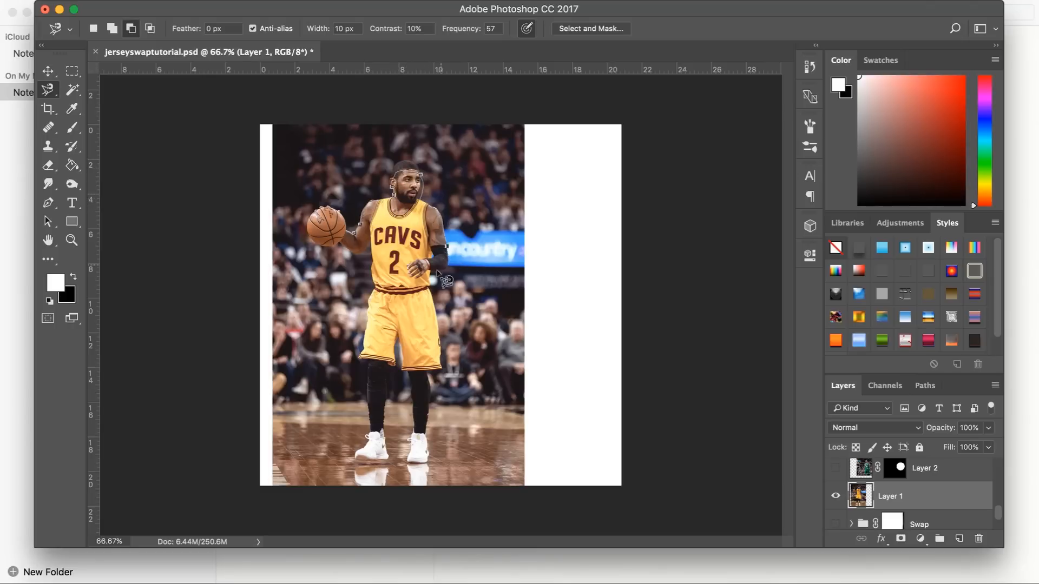
{"action": "key", "text": "Escape"}
{"action": "key", "text": "m"}
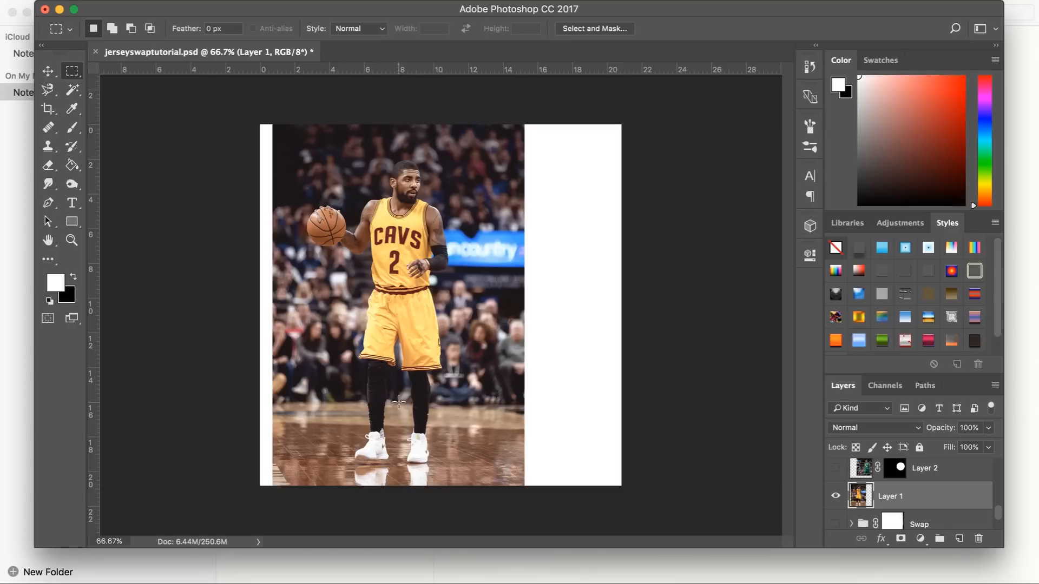
Show Layer 2 with the circular Boston jersey reference photo
{"action": "scroll", "coordinate": [857, 495], "scroll_direction": "up", "scroll_amount": 1}
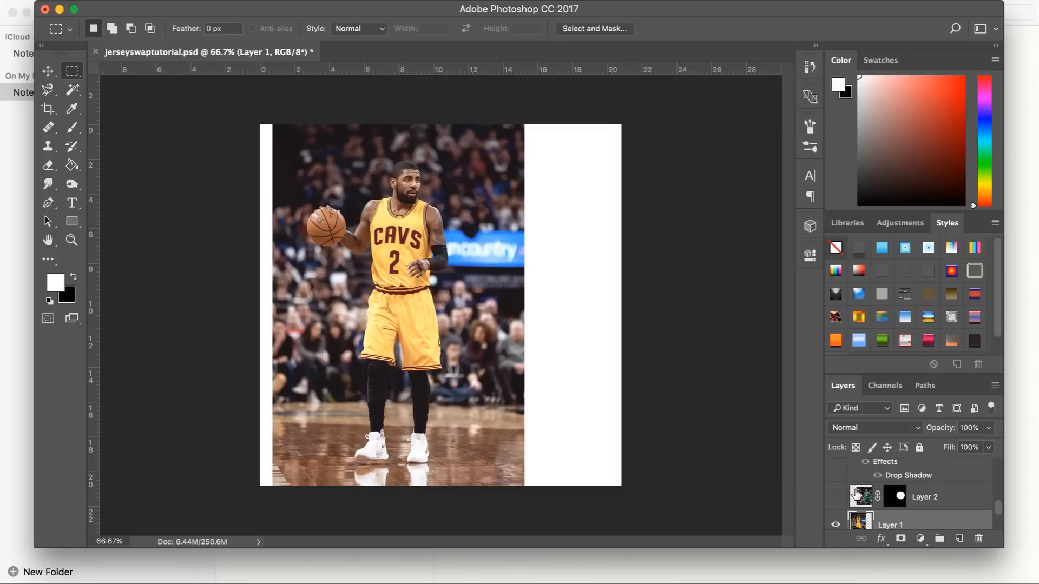
{"action": "left_click", "coordinate": [837, 496]}
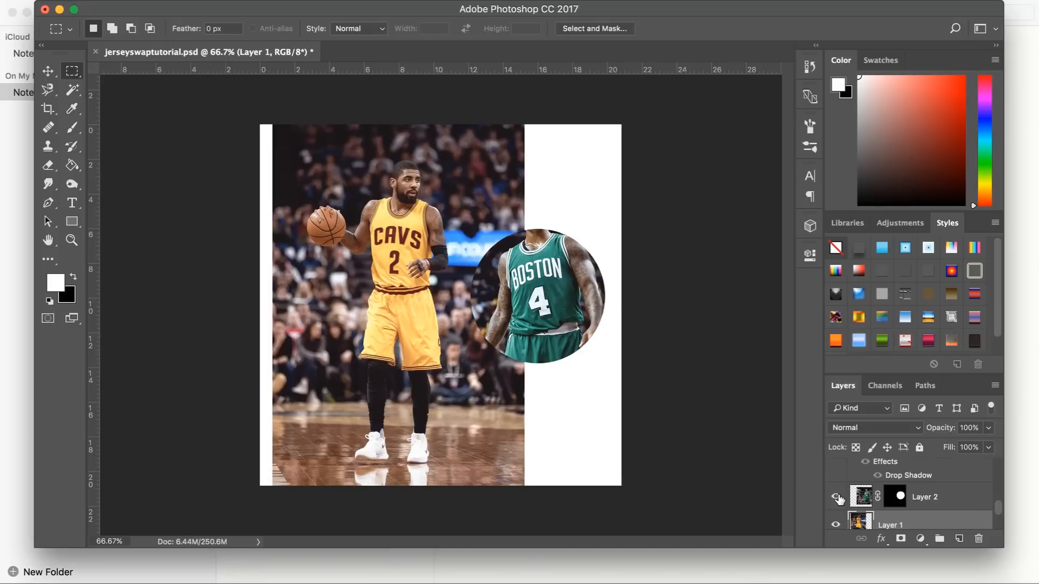
{"action": "scroll", "coordinate": [845, 501], "scroll_direction": "down", "scroll_amount": 1}
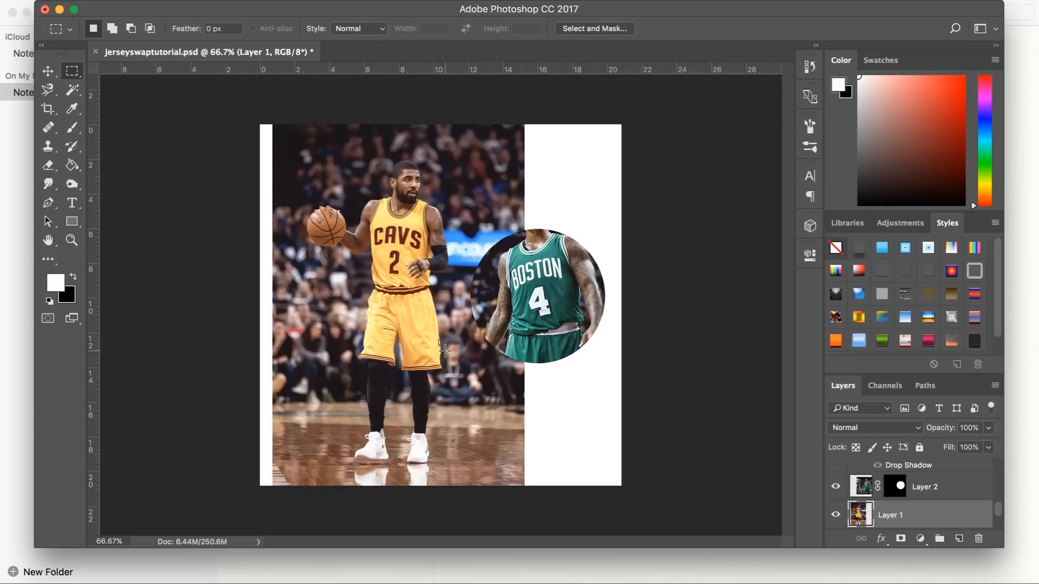
Rename Layer 1 to Kyrie
{"action": "key", "text": "super+plus"}
{"action": "key", "text": "super+plus"}
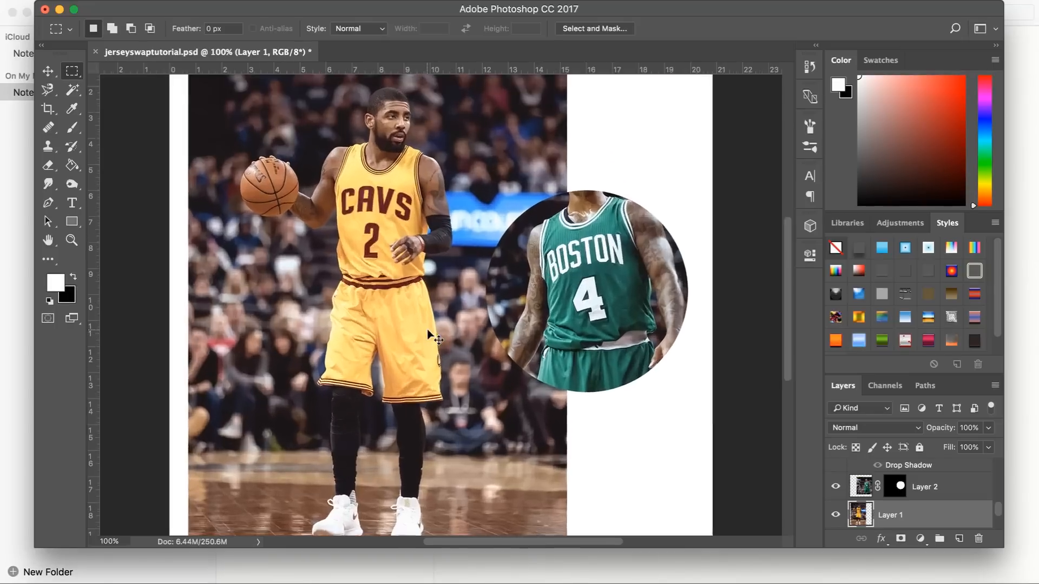
{"action": "scroll", "coordinate": [427, 330], "scroll_direction": "up", "scroll_amount": 5}
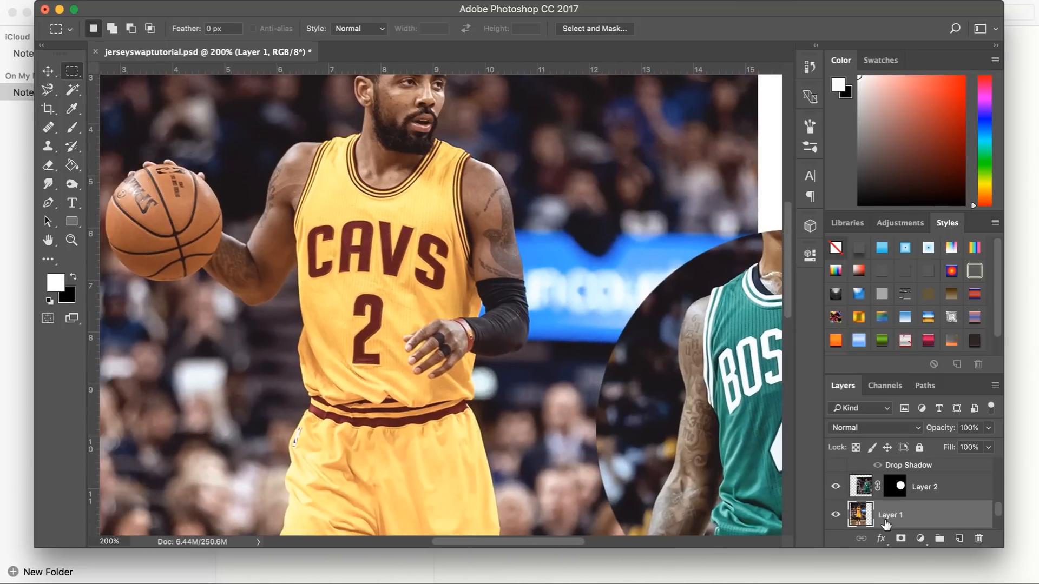
{"action": "double_click", "coordinate": [890, 516]}
{"action": "type", "text": "C"}
{"action": "type", "text": "yrie"}
{"action": "key", "text": "Return"}
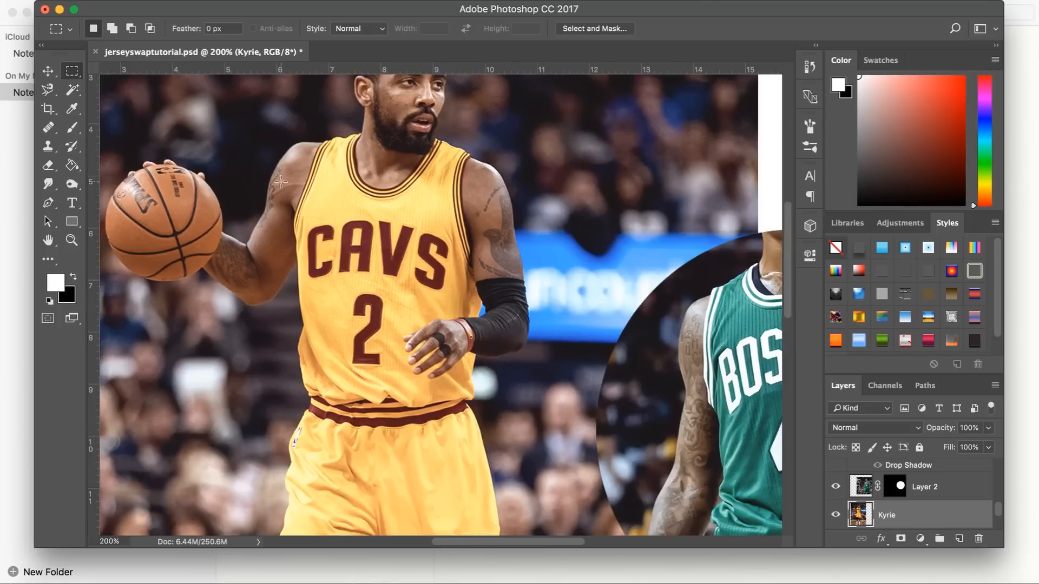
Outline the CAVS lettering on the jersey with a closed Polygonal Lasso selection
{"action": "left_click", "coordinate": [46, 93]}
{"action": "left_click", "coordinate": [47, 112]}
{"action": "left_click_drag", "start_coordinate": [47, 94], "coordinate": [119, 104]}
{"action": "left_click", "coordinate": [308, 223]}
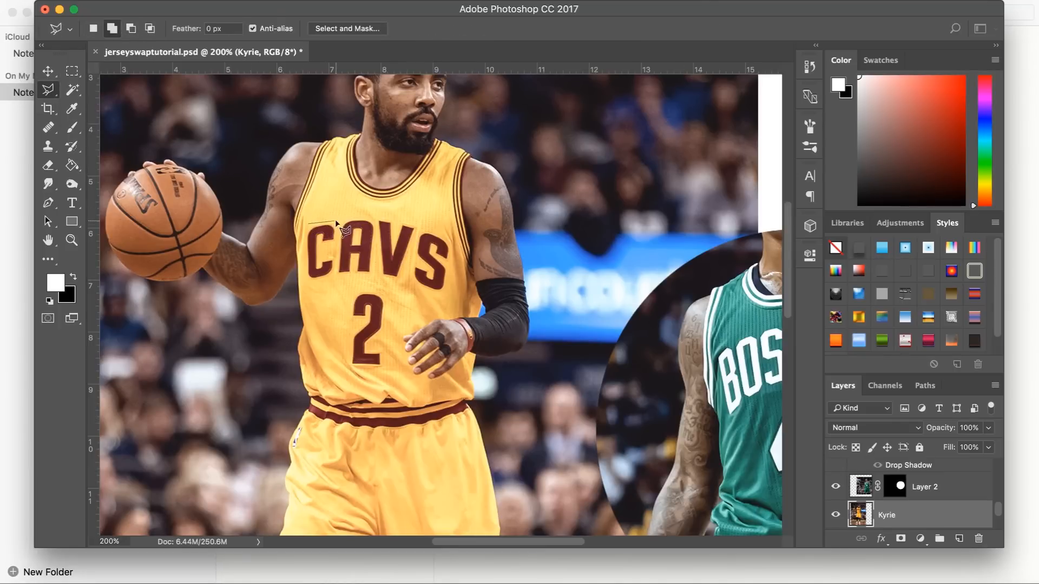
{"action": "left_click", "coordinate": [335, 221]}
{"action": "left_click", "coordinate": [363, 216]}
{"action": "left_click", "coordinate": [412, 219]}
{"action": "left_click", "coordinate": [445, 225]}
{"action": "left_click", "coordinate": [453, 294]}
{"action": "left_click", "coordinate": [307, 281]}
{"action": "left_click", "coordinate": [307, 224]}
Fill the selected CAVS lettering with Content-Aware contents at Normal mode and 100% opacity, and deselect it
{"action": "left_click", "coordinate": [160, 1]}
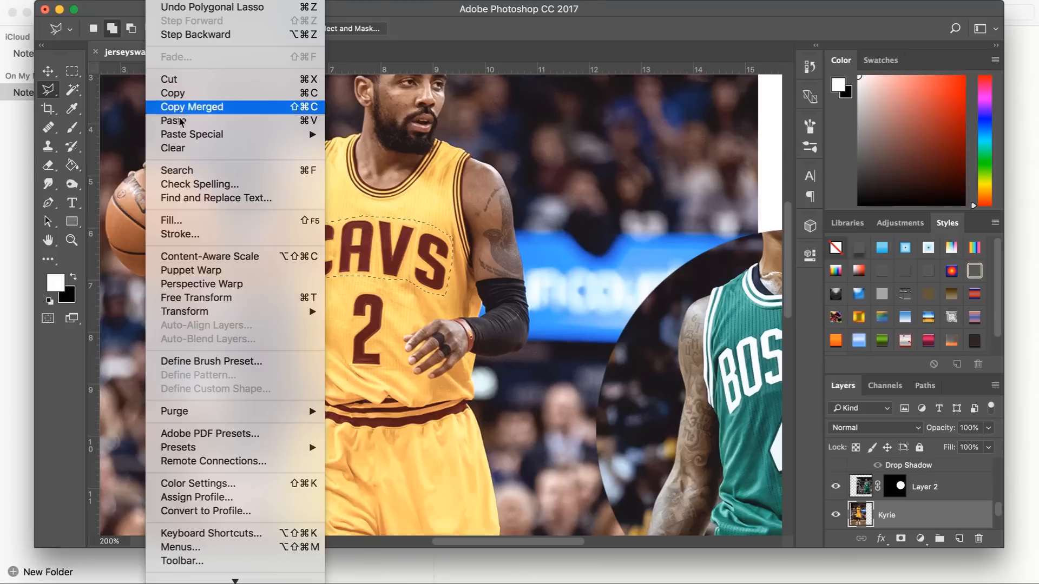
{"action": "left_click", "coordinate": [179, 221]}
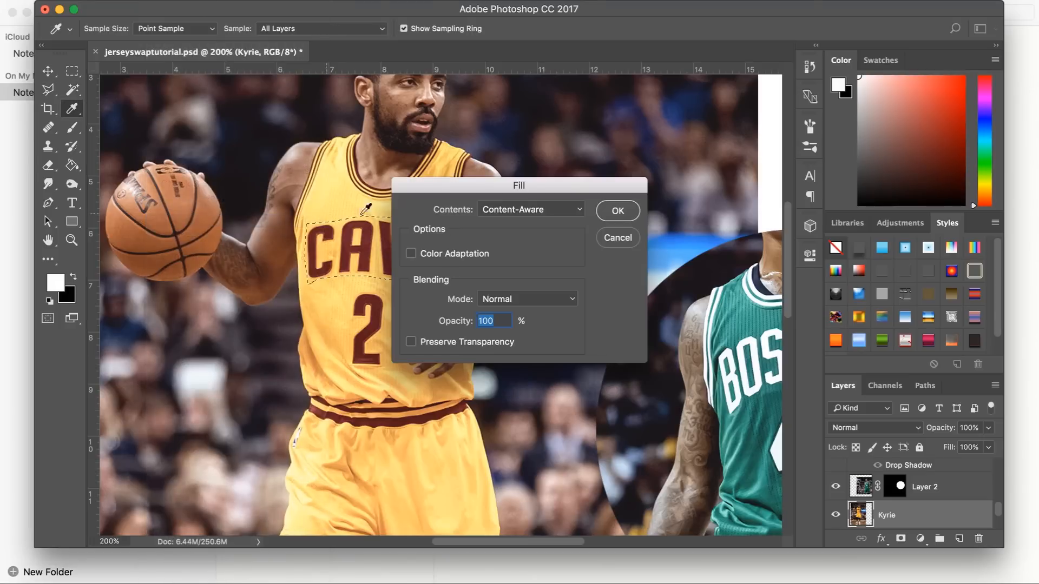
{"action": "left_click", "coordinate": [609, 216]}
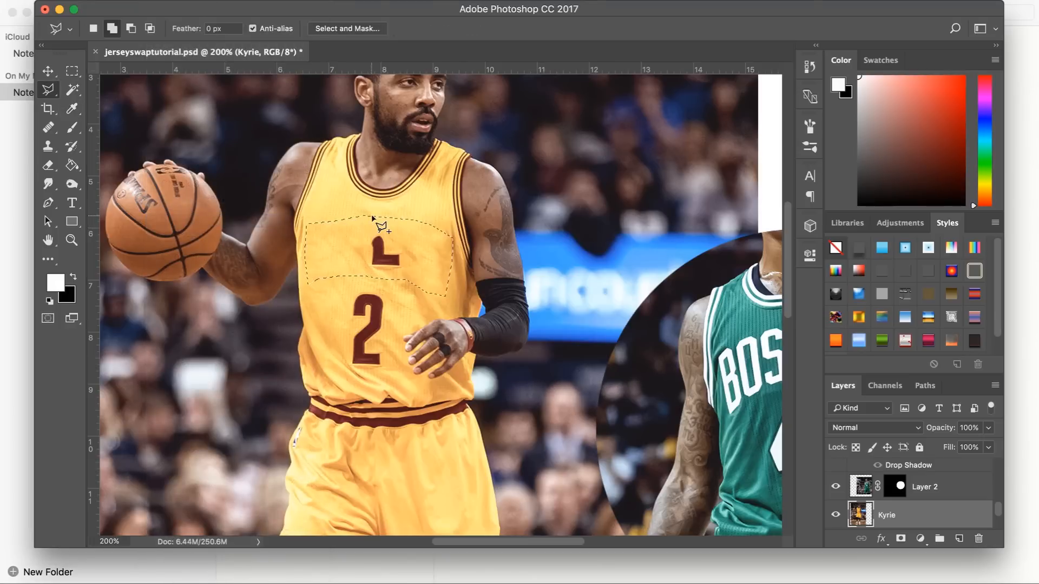
{"action": "left_click", "coordinate": [72, 71]}
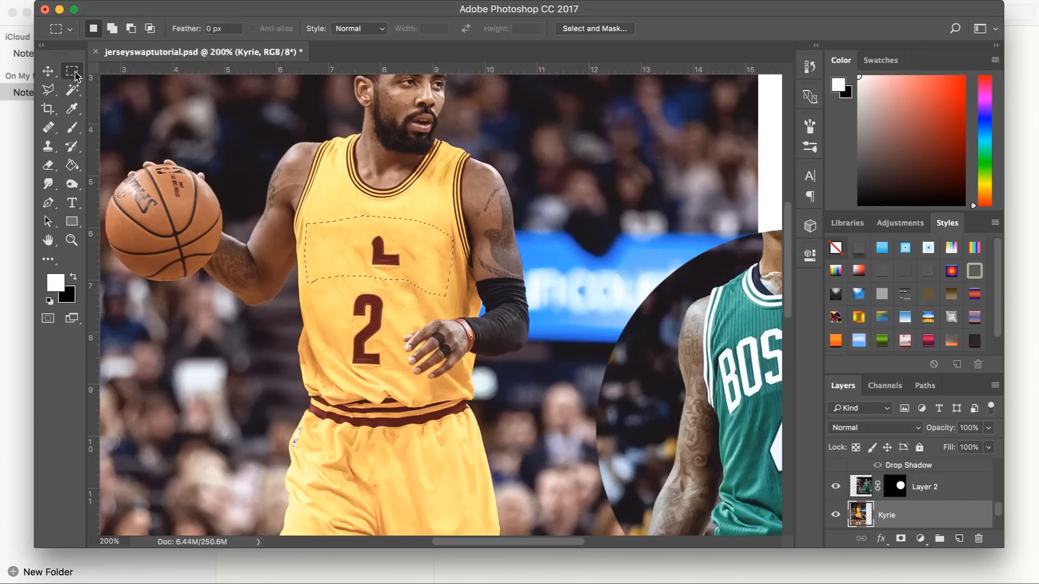
{"action": "left_click", "coordinate": [474, 215]}
Remove the leftover maroon lettering fragment from the chest with a 25 px Clone Stamp, sampling the nearby yellow fabric
{"action": "left_click", "coordinate": [50, 148]}
{"action": "left_click", "coordinate": [99, 31]}
{"action": "left_click_drag", "start_coordinate": [122, 74], "coordinate": [128, 76]}
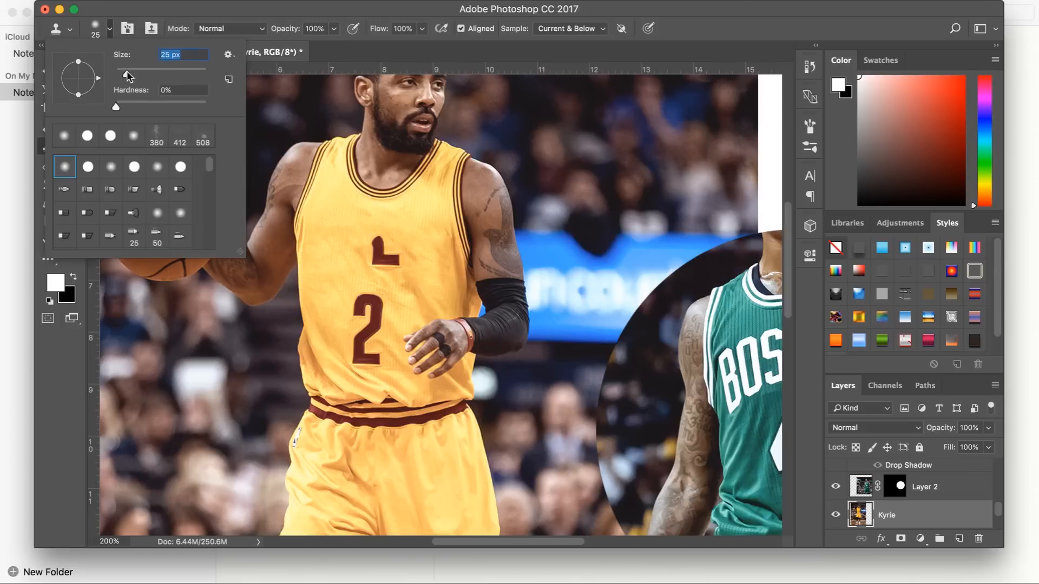
{"action": "left_click", "coordinate": [411, 242], "text": "alt"}
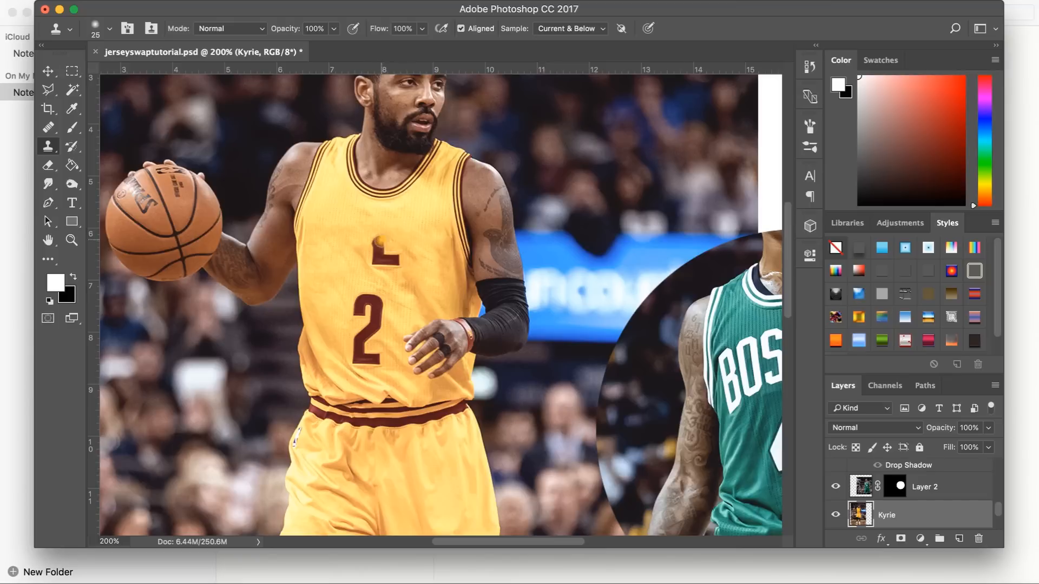
{"action": "mouse_move", "coordinate": [379, 241]}
{"action": "left_mouse_down"}
{"action": "mouse_move", "coordinate": [393, 269]}
{"action": "mouse_move", "coordinate": [378, 241]}
{"action": "mouse_move", "coordinate": [377, 267]}
{"action": "mouse_move", "coordinate": [379, 246]}
{"action": "left_mouse_up"}
{"action": "left_click", "coordinate": [354, 248], "text": "alt"}
{"action": "left_click", "coordinate": [353, 238], "text": "alt"}
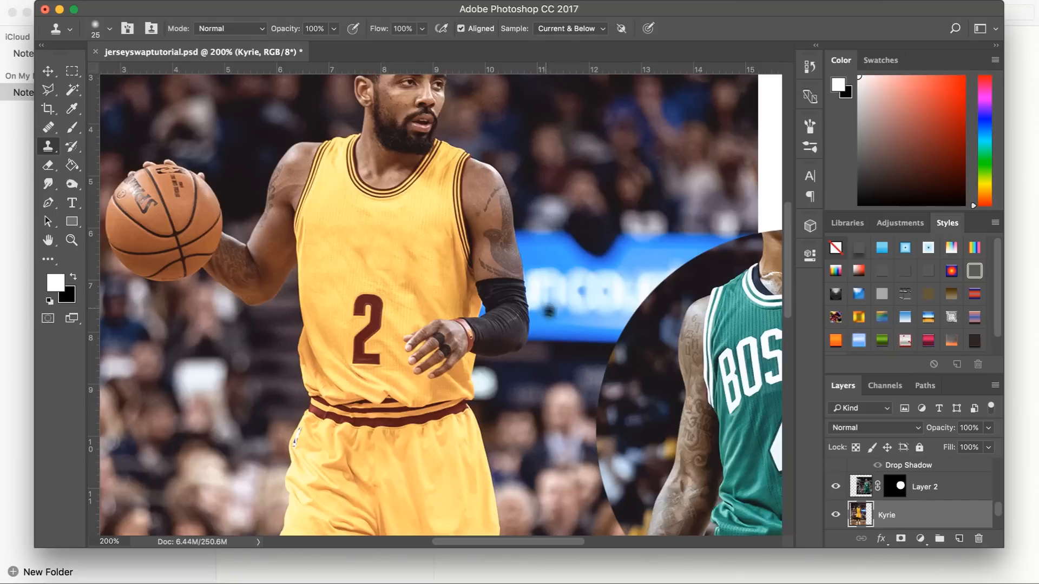
{"action": "scroll", "coordinate": [888, 503], "scroll_direction": "down", "scroll_amount": 1}
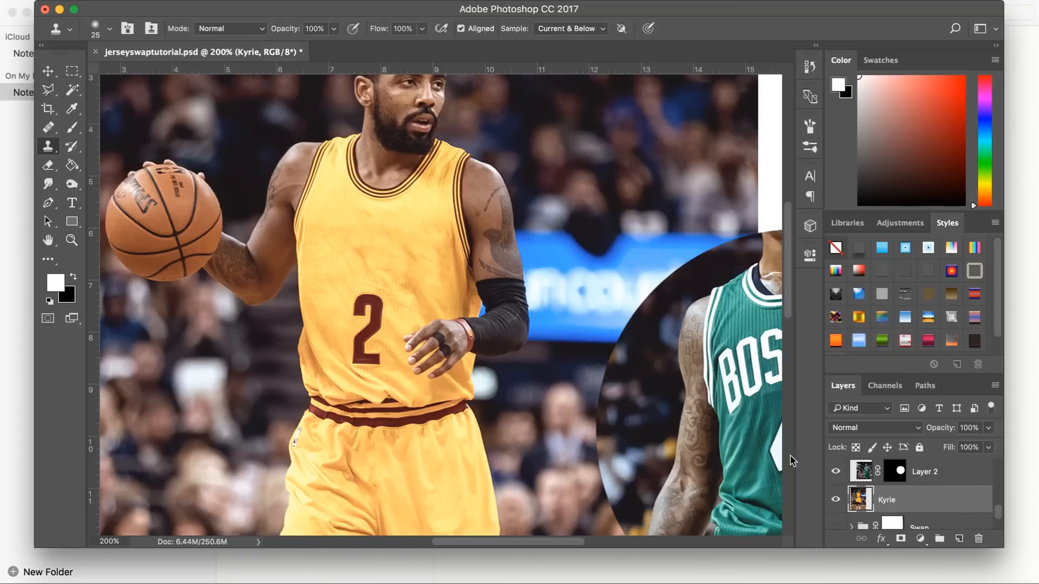
Outline the number 2 on the jersey with a closed Polygonal Lasso selection
{"action": "key", "text": "l"}
{"action": "left_click", "coordinate": [360, 290]}
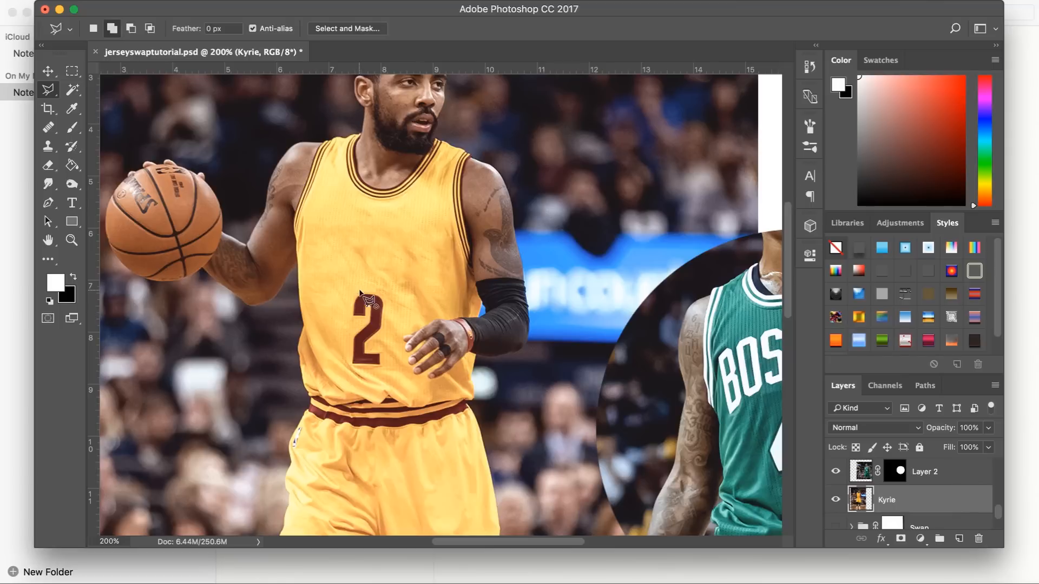
{"action": "left_click", "coordinate": [382, 290]}
{"action": "left_click", "coordinate": [386, 301]}
{"action": "left_click", "coordinate": [386, 335]}
{"action": "left_click", "coordinate": [371, 347]}
{"action": "left_click", "coordinate": [385, 349]}
{"action": "left_click", "coordinate": [385, 370]}
{"action": "left_click", "coordinate": [347, 369]}
{"action": "left_click", "coordinate": [348, 337]}
{"action": "left_click", "coordinate": [364, 321]}
{"action": "left_click", "coordinate": [351, 320]}
{"action": "left_click", "coordinate": [352, 294]}
Fill the selected number 2 with Content-Aware contents at Normal mode and 100% opacity, and deselect it
{"action": "left_click", "coordinate": [147, 2]}
{"action": "left_click", "coordinate": [176, 222]}
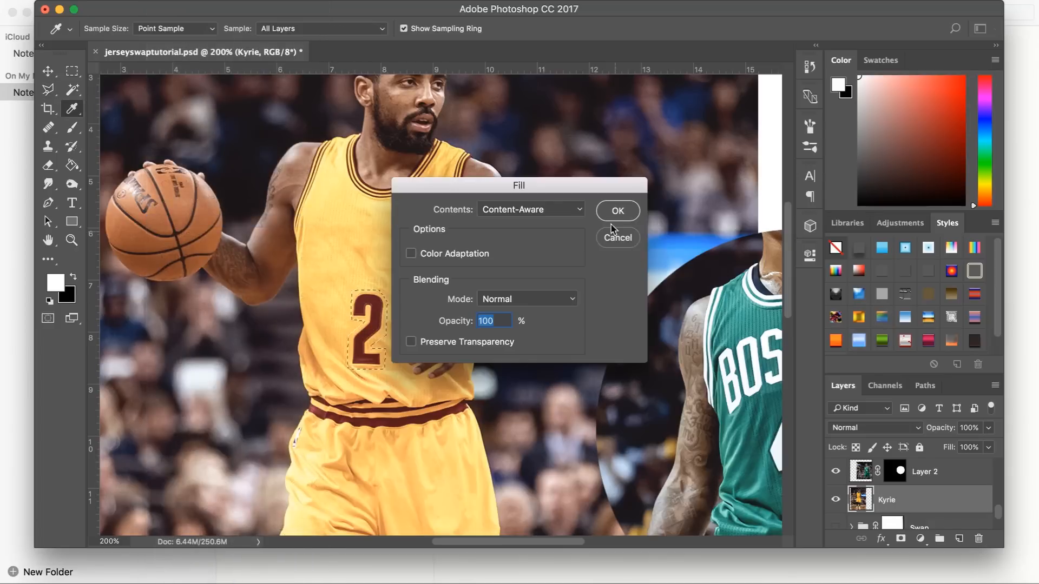
{"action": "left_click", "coordinate": [615, 209]}
{"action": "key", "text": "m"}
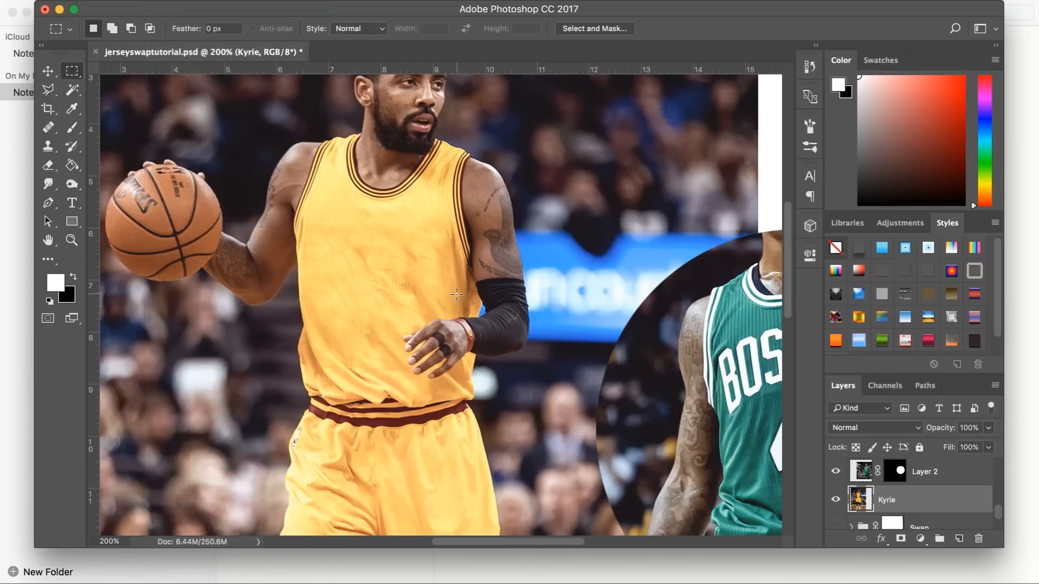
Paint out the dark logo on the outer edge of the yellow shorts with an 11 px Clone Stamp
{"action": "scroll", "coordinate": [457, 295], "scroll_direction": "down", "scroll_amount": 5}
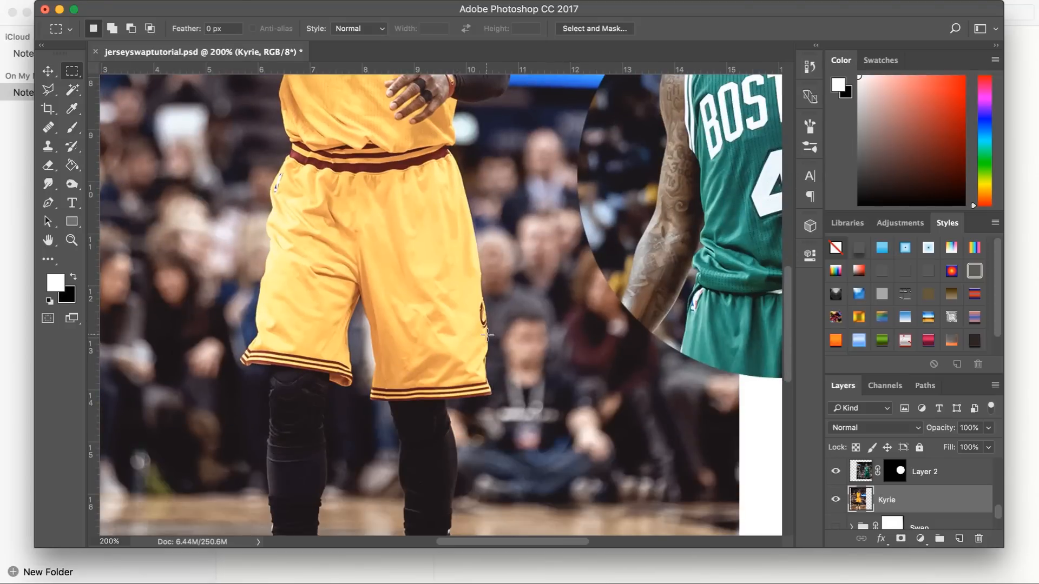
{"action": "left_click", "coordinate": [48, 146]}
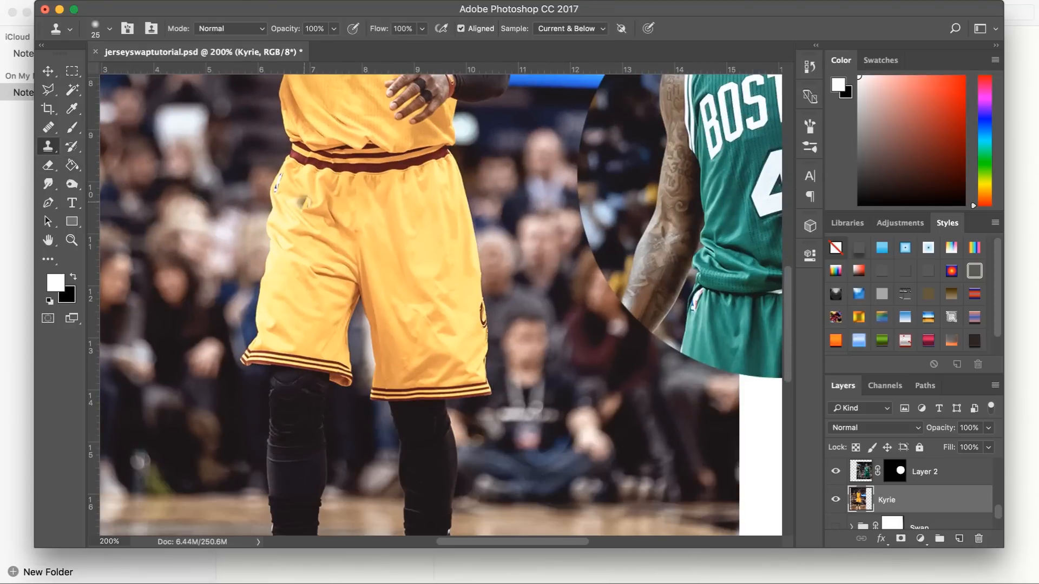
{"action": "left_click", "coordinate": [97, 26]}
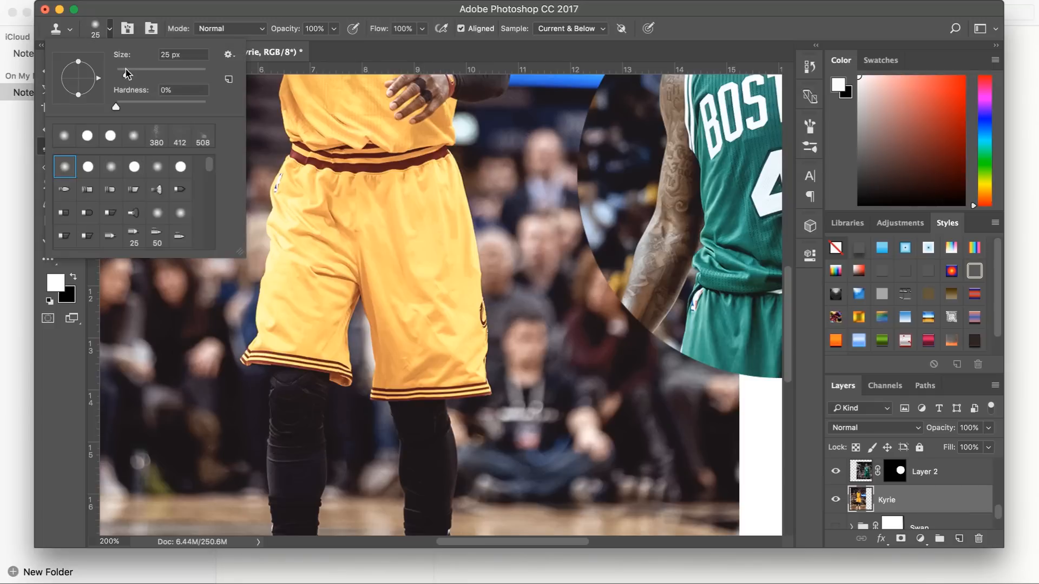
{"action": "left_click_drag", "start_coordinate": [126, 73], "coordinate": [120, 74]}
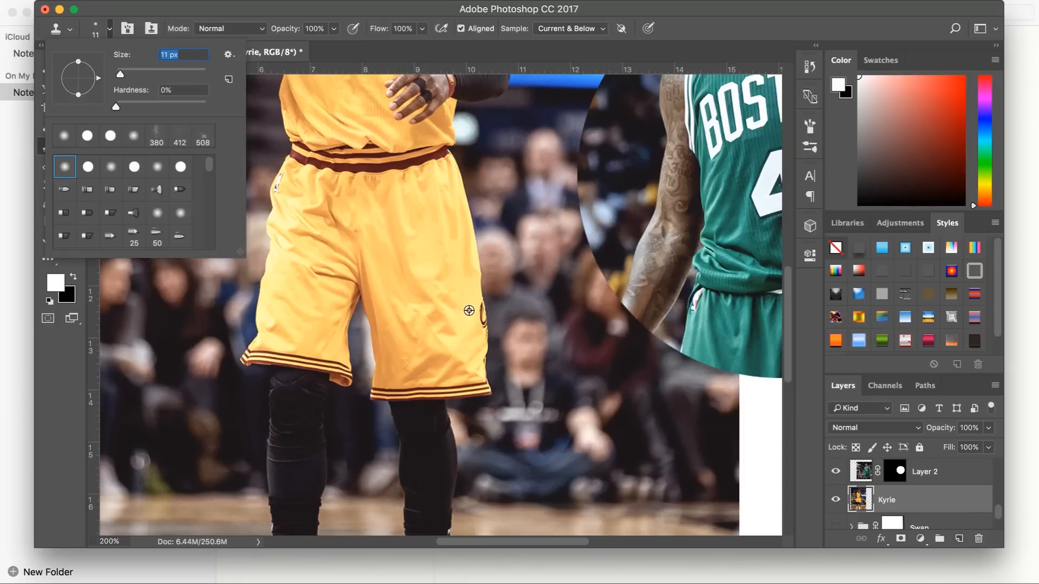
{"action": "key", "text": "Return"}
{"action": "left_click_drag", "start_coordinate": [482, 306], "coordinate": [484, 326]}
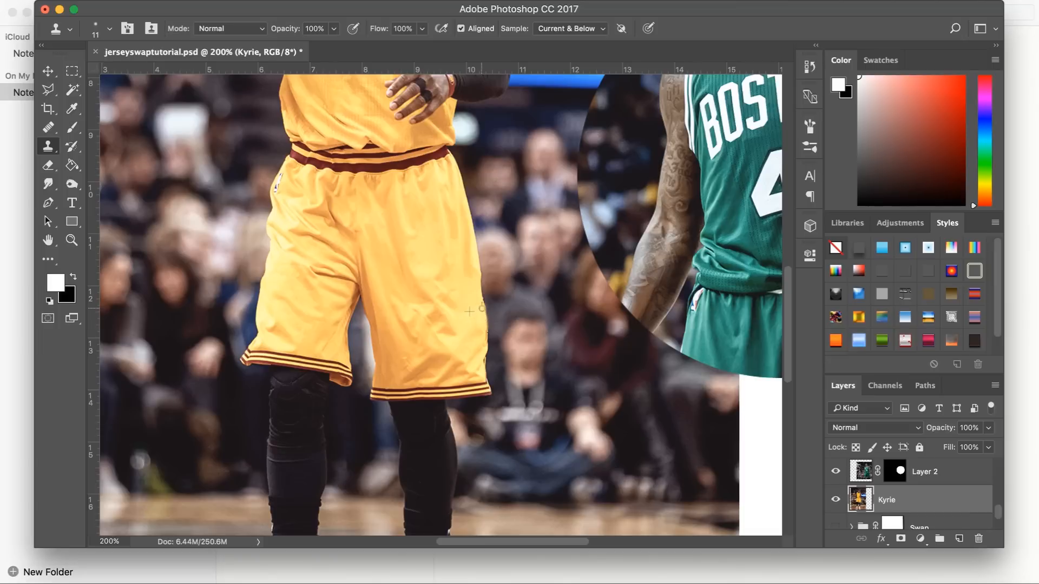
Outline the player's entire yellow jersey and shorts with a closed Magnetic Lasso selection
{"action": "scroll", "coordinate": [370, 241], "scroll_direction": "up", "scroll_amount": 10}
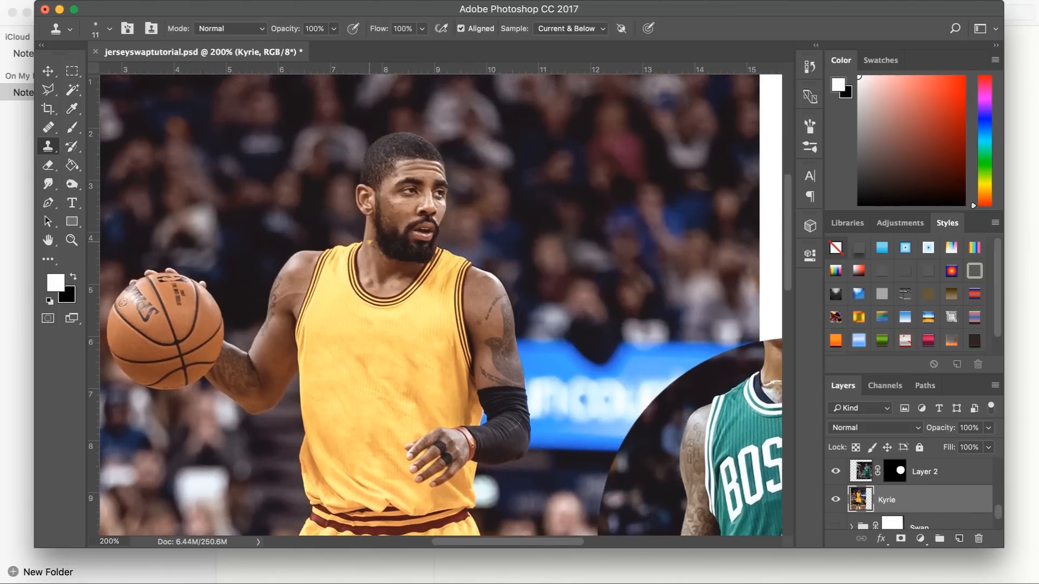
{"action": "key", "text": "super+0"}
{"action": "left_click", "coordinate": [72, 89]}
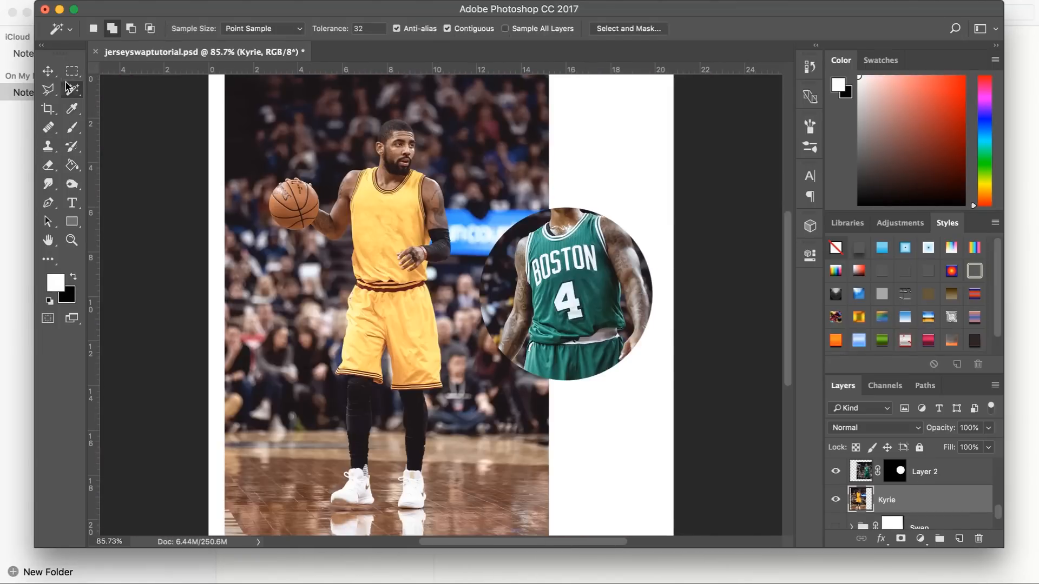
{"action": "left_click", "coordinate": [72, 72]}
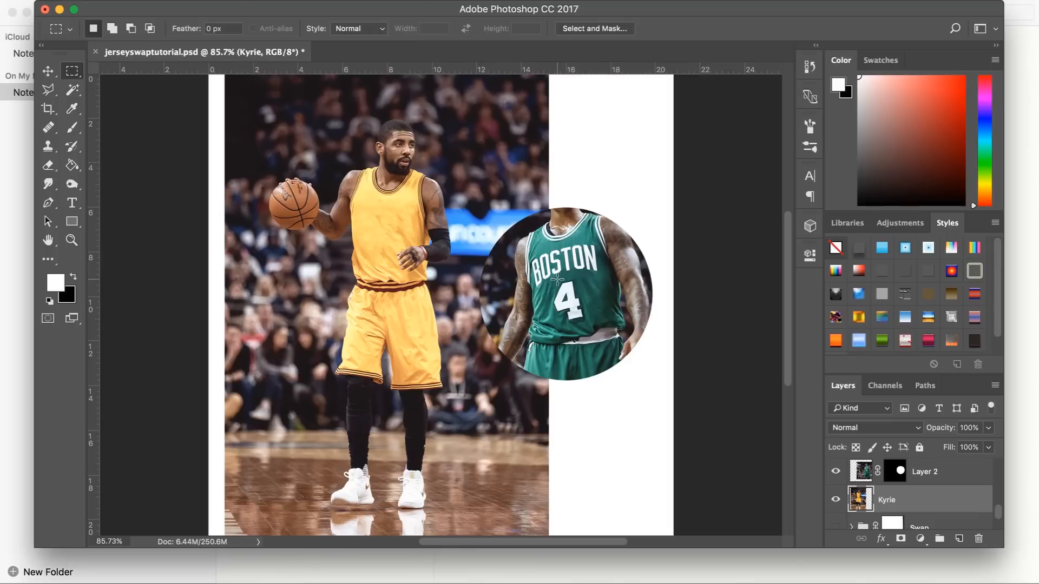
{"action": "left_click", "coordinate": [46, 90]}
{"action": "left_click", "coordinate": [47, 93]}
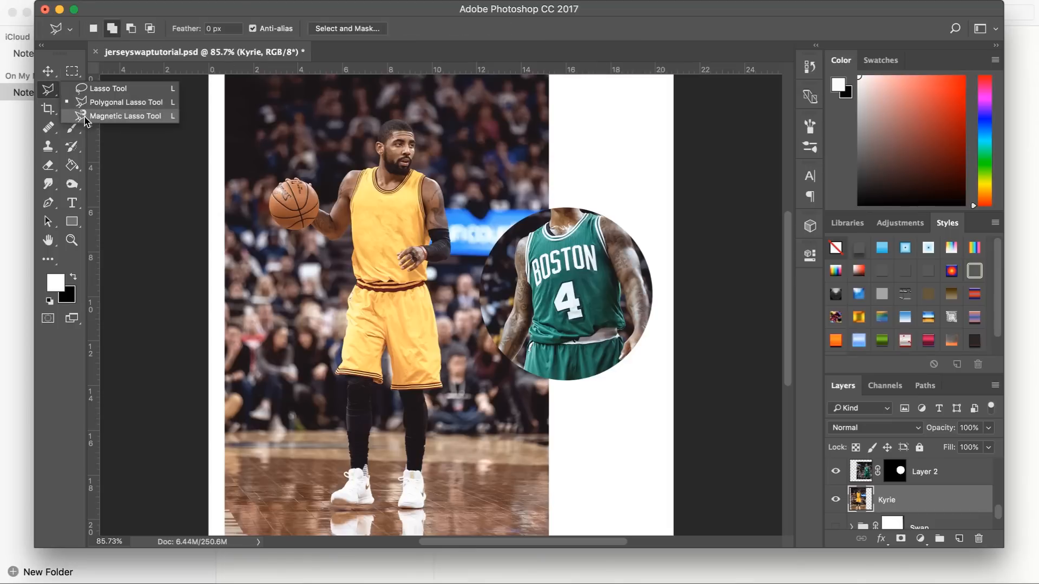
{"action": "left_click", "coordinate": [130, 122]}
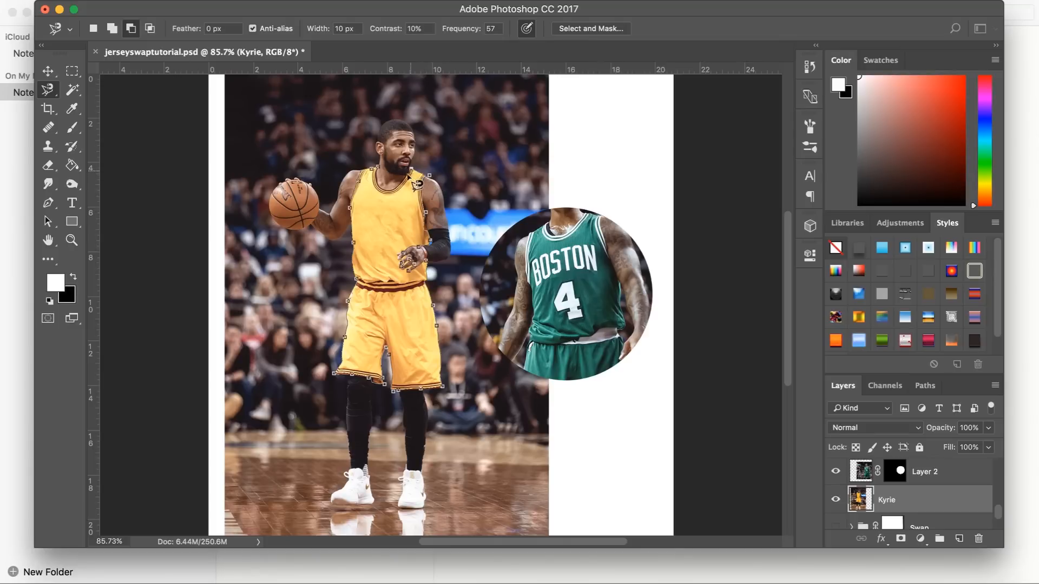
{"action": "left_click", "coordinate": [378, 167]}
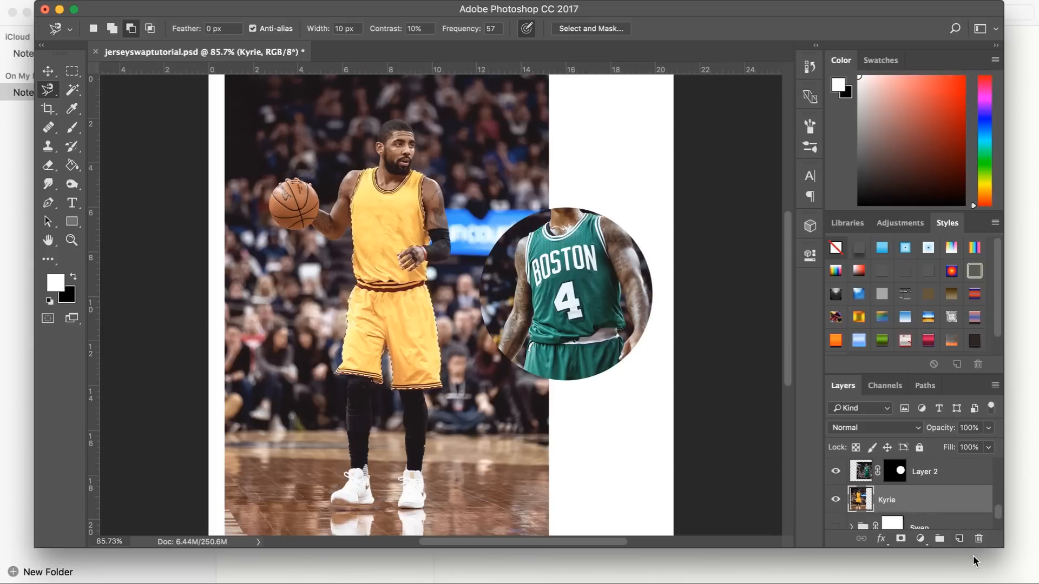
Add a Hue/Saturation adjustment limited to the selected uniform, with Hue 112 and Saturation -12
{"action": "left_click", "coordinate": [921, 538]}
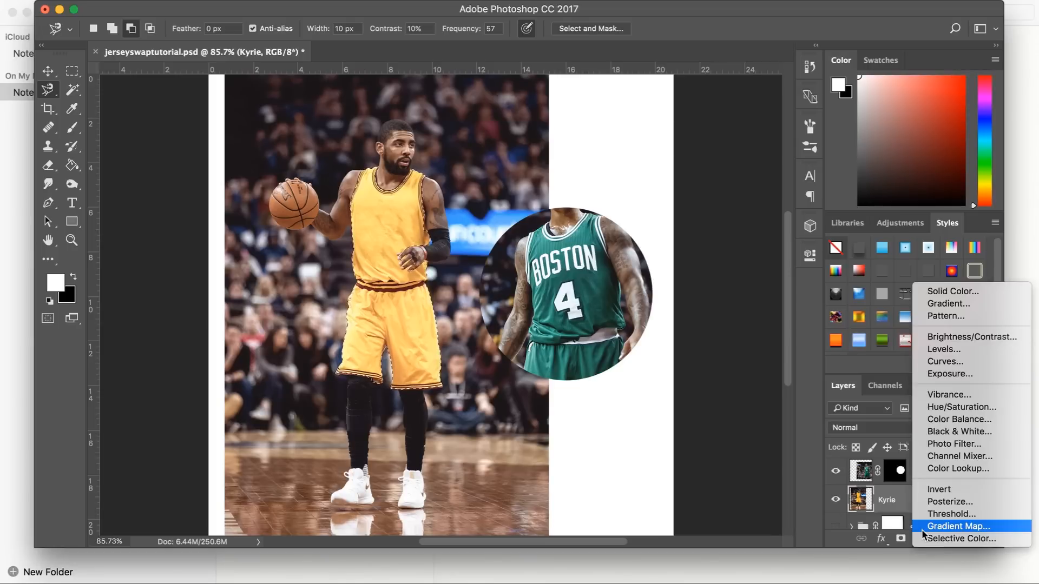
{"action": "left_click", "coordinate": [965, 406]}
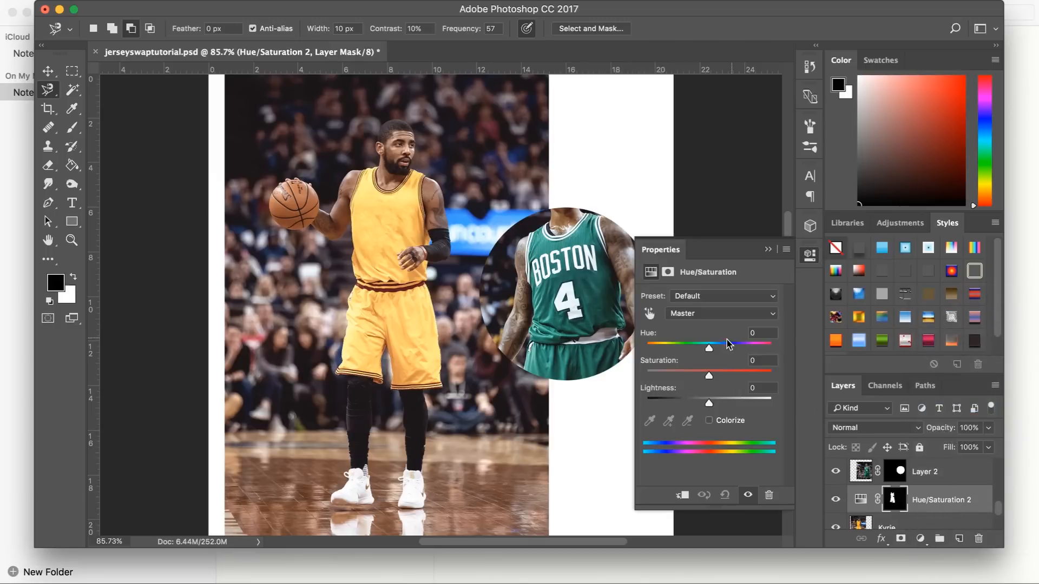
{"action": "left_click", "coordinate": [753, 333]}
{"action": "type", "text": "112"}
{"action": "left_click", "coordinate": [758, 372]}
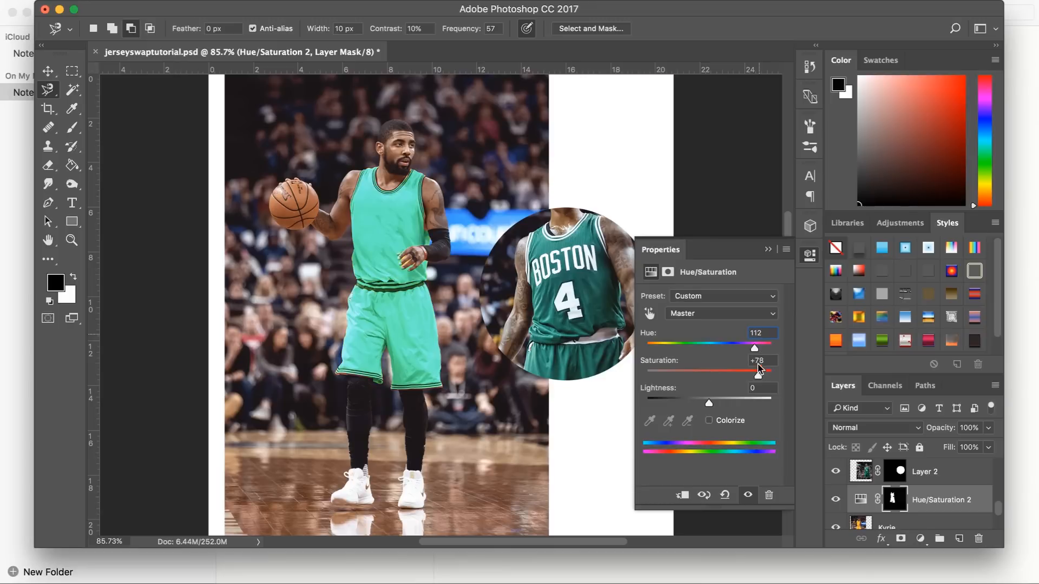
{"action": "left_click", "coordinate": [766, 361]}
{"action": "type", "text": "-12"}
{"action": "left_click", "coordinate": [767, 250]}
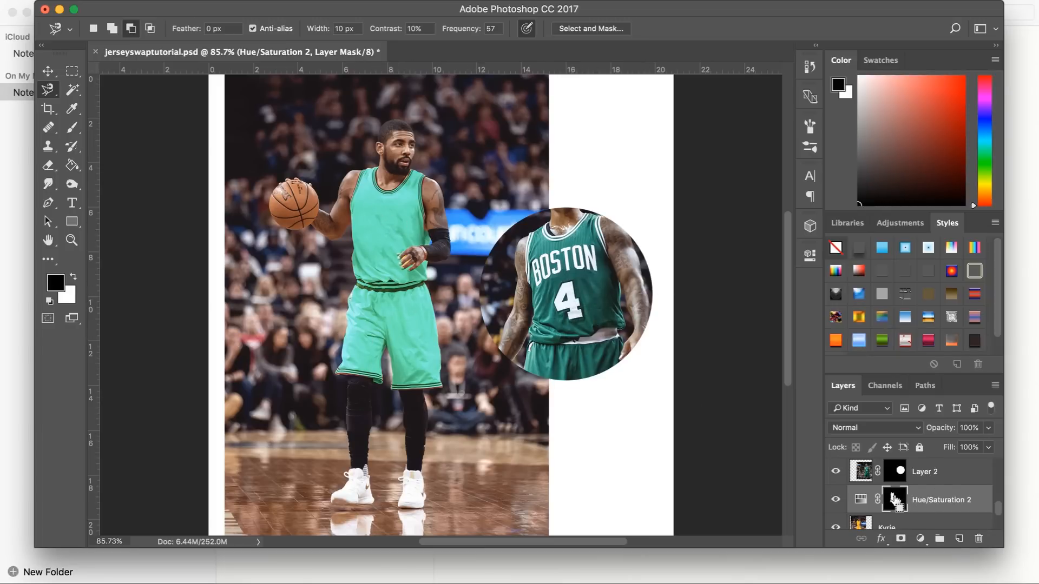
Add a Curves adjustment masked to the uniform and darken its RGB curve with points at input 96, output 27 and input 202, output 168
{"action": "left_click", "coordinate": [905, 500], "text": "super"}
{"action": "left_click", "coordinate": [920, 538]}
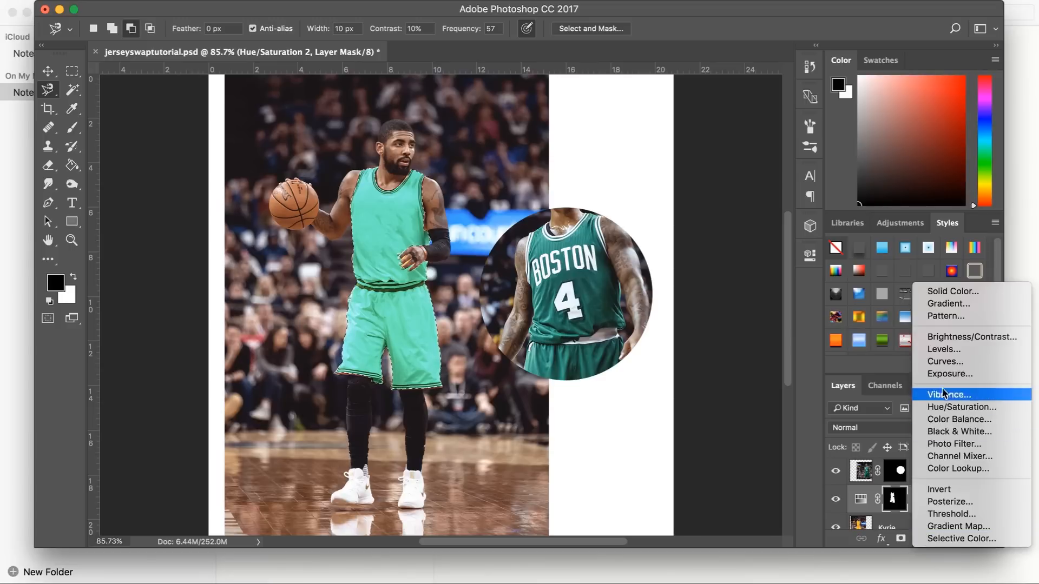
{"action": "left_click", "coordinate": [939, 368]}
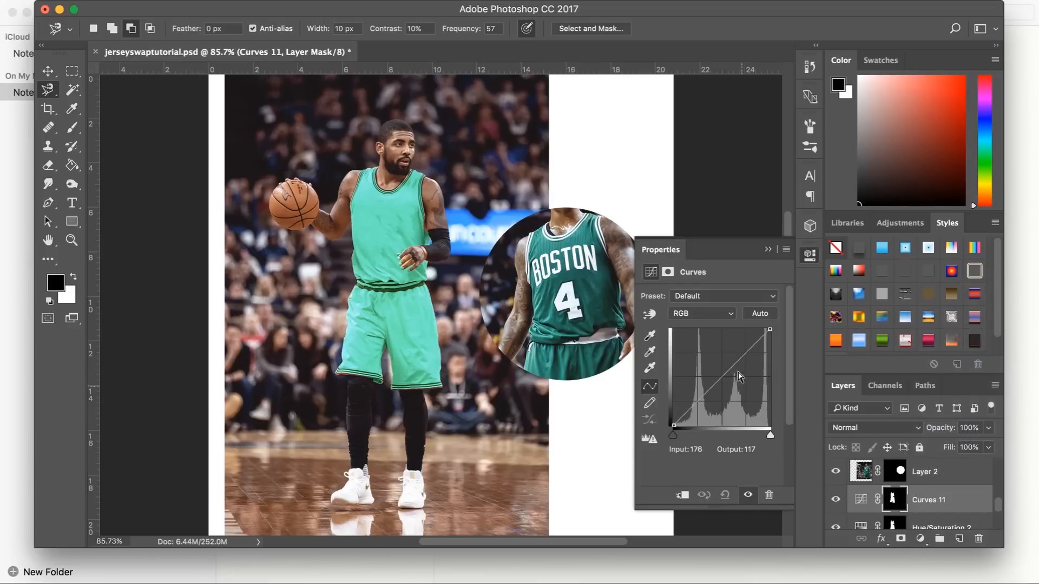
{"action": "left_click_drag", "start_coordinate": [746, 357], "coordinate": [710, 416]}
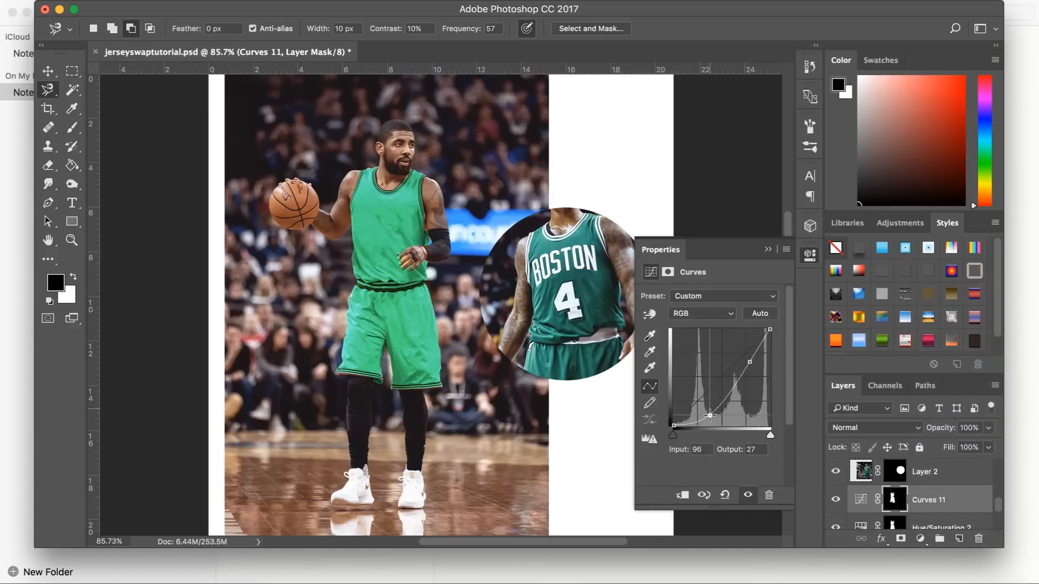
{"action": "left_click", "coordinate": [747, 362]}
Set the upper point of the uniform's RGB curve to input 212 and output 158
{"action": "left_click", "coordinate": [704, 448]}
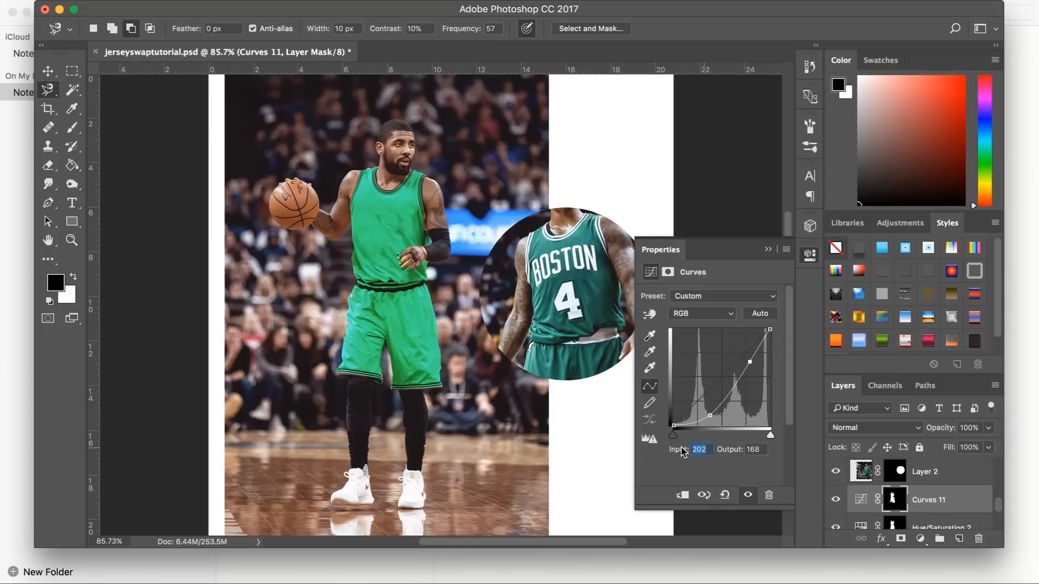
{"action": "type", "text": "112"}
{"action": "key", "text": "Tab"}
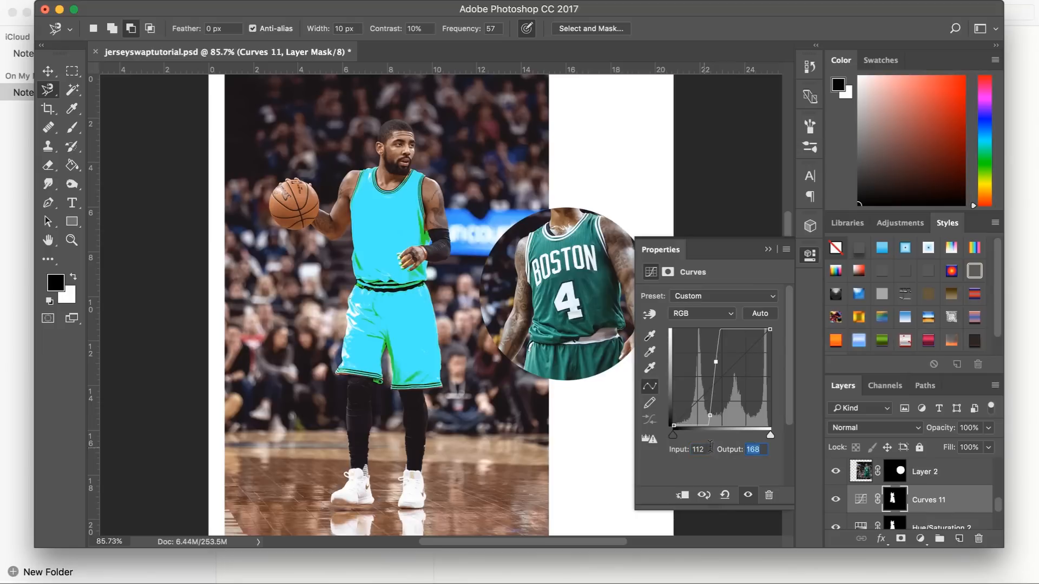
{"action": "left_click", "coordinate": [710, 450]}
{"action": "type", "text": "212"}
{"action": "key", "text": "Tab"}
{"action": "left_click_drag", "start_coordinate": [767, 450], "coordinate": [746, 450]}
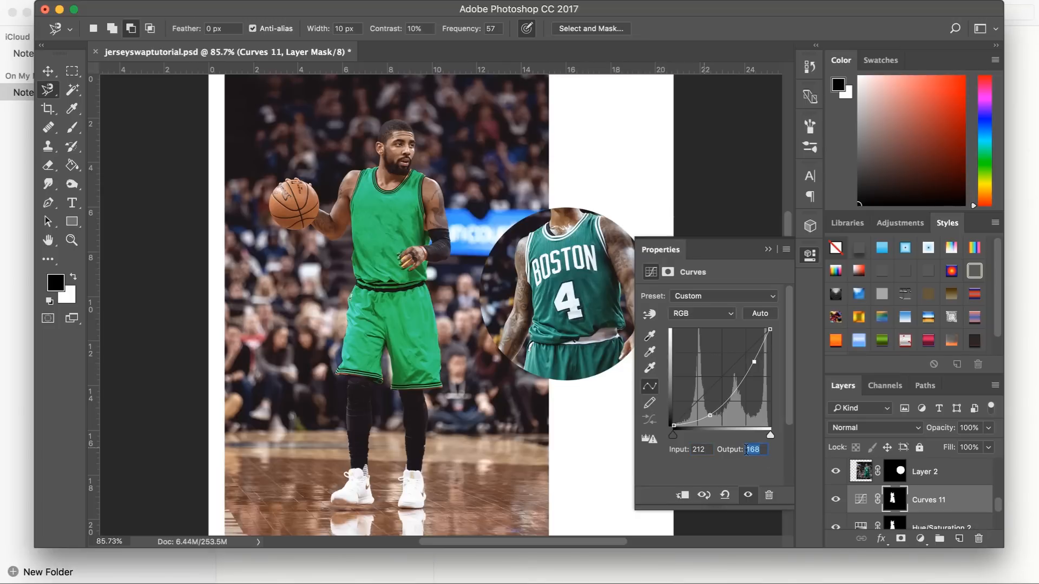
{"action": "type", "text": "158"}
Raise the lower point of the uniform's RGB curve slightly to lift the dark tones
{"action": "double_click", "coordinate": [703, 450]}
{"action": "type", "text": "158"}
{"action": "key", "text": "BackSpace"}
{"action": "type", "text": "8"}
{"action": "key", "text": "BackSpace"}
{"action": "left_click_drag", "start_coordinate": [710, 415], "coordinate": [712, 408]}
Lower the Red channel curve of the uniform with a point at input 206 and output 148
{"action": "left_click", "coordinate": [702, 313]}
{"action": "left_click", "coordinate": [683, 324]}
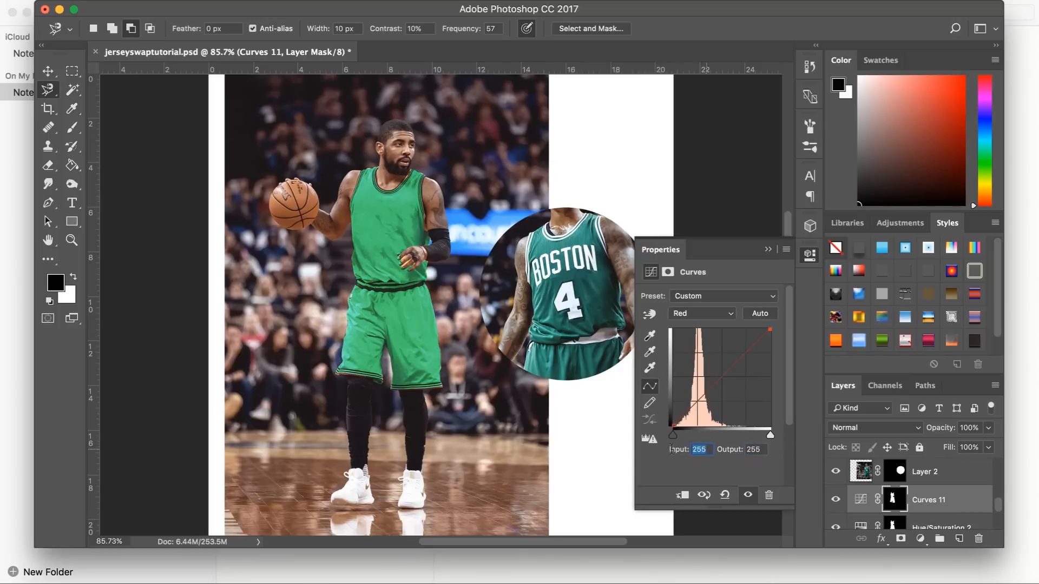
{"action": "left_click_drag", "start_coordinate": [752, 348], "coordinate": [742, 445]}
{"action": "left_click", "coordinate": [747, 364]}
{"action": "left_click", "coordinate": [683, 449]}
{"action": "type", "text": "206"}
{"action": "double_click", "coordinate": [751, 450]}
{"action": "type", "text": "148"}
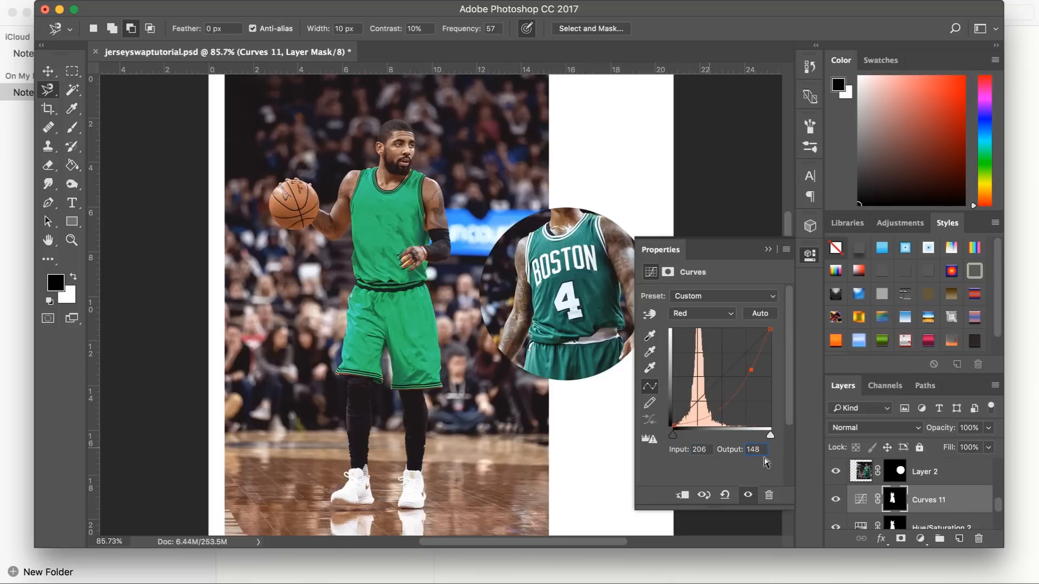
Lower the Green channel curve of the uniform with a point at input 201 and output 161
{"action": "left_click", "coordinate": [719, 313]}
{"action": "left_click", "coordinate": [720, 323]}
{"action": "left_click", "coordinate": [726, 370]}
{"action": "left_click", "coordinate": [684, 451]}
{"action": "type", "text": "201"}
{"action": "double_click", "coordinate": [755, 451]}
{"action": "type", "text": "161"}
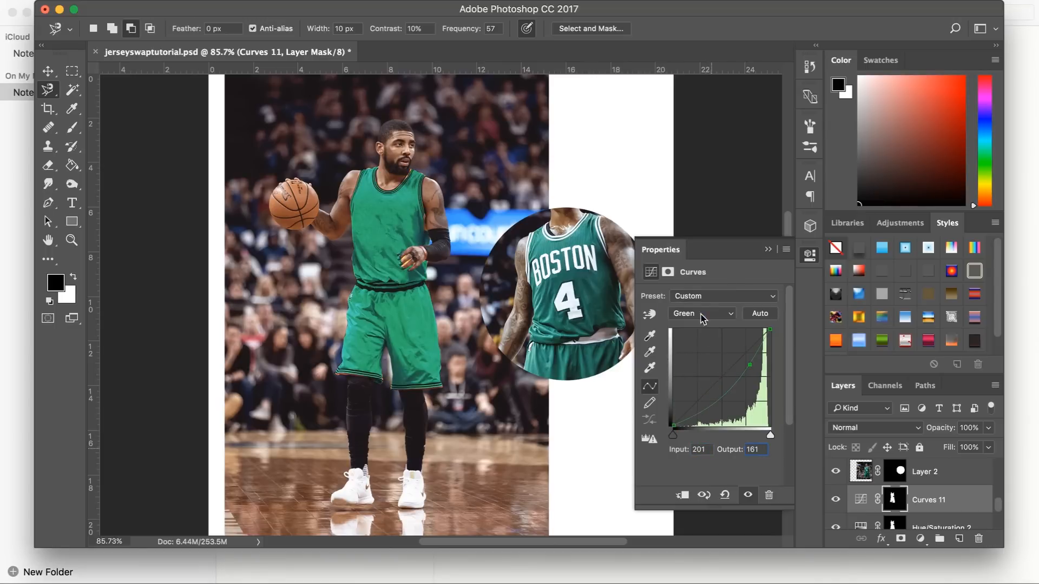
Lower the Blue channel curve of the uniform with a point at input 105 and output 64, and close the curve settings
{"action": "left_click", "coordinate": [702, 315]}
{"action": "left_click", "coordinate": [703, 326]}
{"action": "left_click", "coordinate": [732, 370]}
{"action": "left_click", "coordinate": [682, 449]}
{"action": "type", "text": "172"}
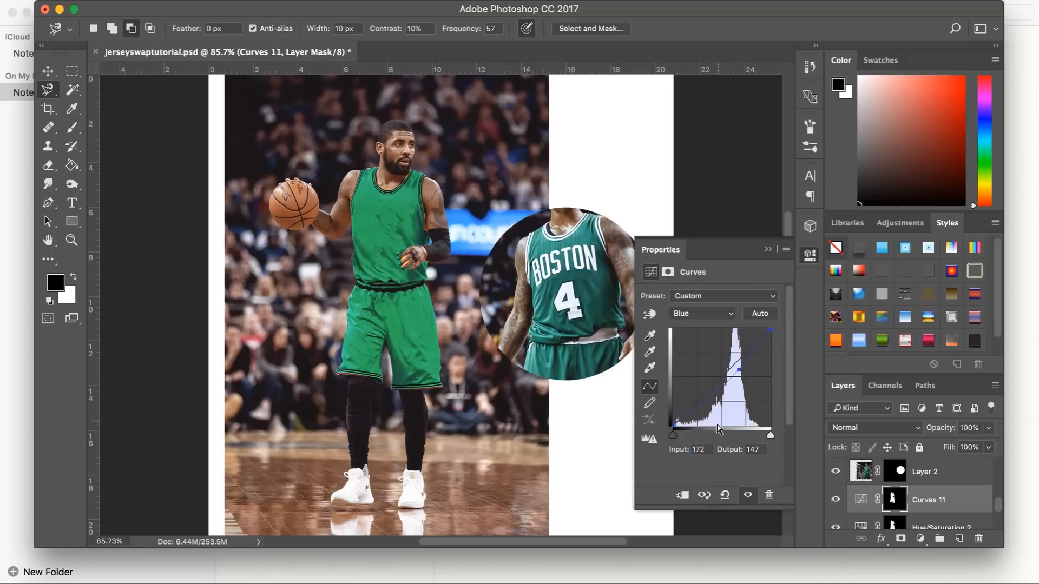
{"action": "double_click", "coordinate": [699, 449]}
{"action": "type", "text": "105"}
{"action": "double_click", "coordinate": [754, 449]}
{"action": "type", "text": "64"}
{"action": "key", "text": "Tab"}
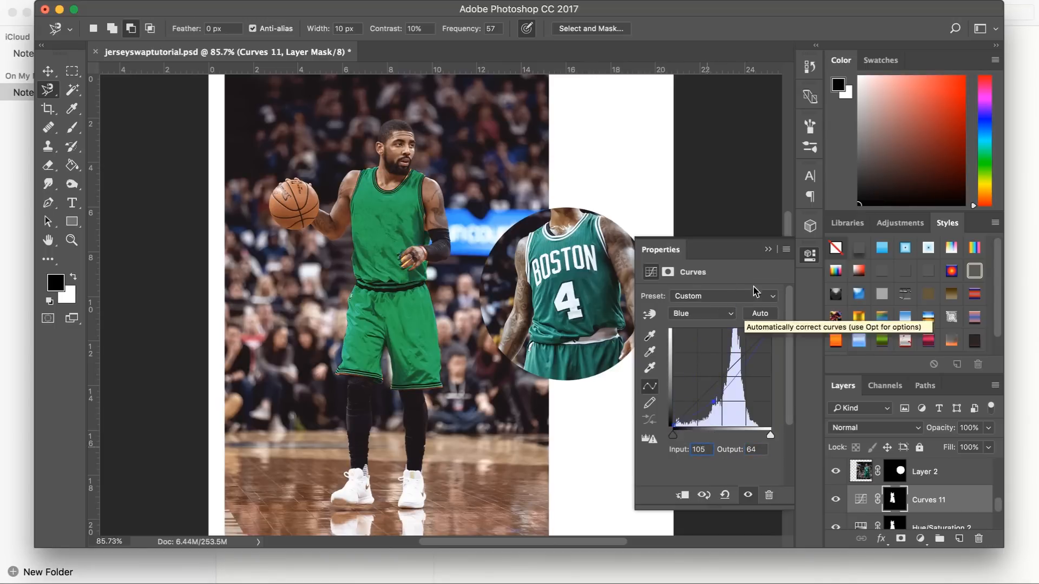
{"action": "left_click", "coordinate": [768, 250]}
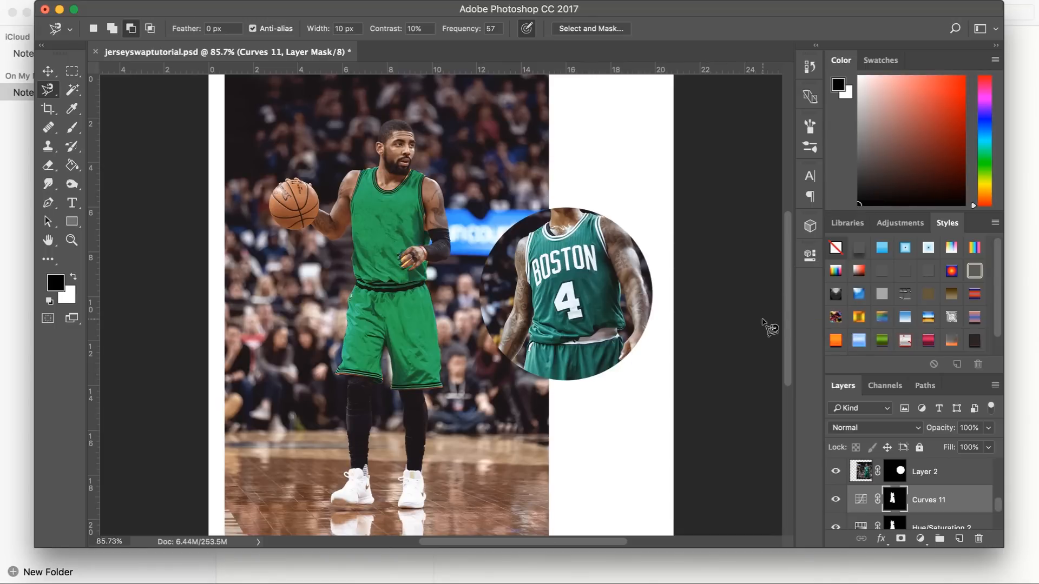
Compare the uniform with and without its Curves adjustment, and hide the Levels 1 layer and the Color Correction group
{"action": "left_click", "coordinate": [837, 498]}
{"action": "left_click", "coordinate": [837, 498]}
{"action": "scroll", "coordinate": [839, 499], "scroll_direction": "up", "scroll_amount": 5}
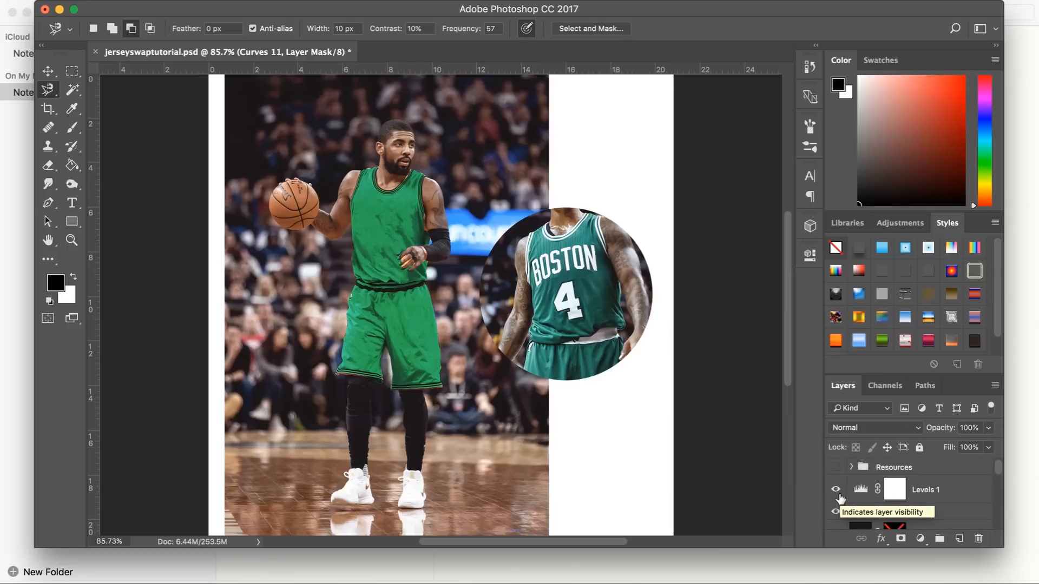
{"action": "left_click", "coordinate": [837, 491]}
{"action": "left_click", "coordinate": [836, 510]}
{"action": "scroll", "coordinate": [837, 509], "scroll_direction": "down", "scroll_amount": 1}
{"action": "scroll", "coordinate": [836, 492], "scroll_direction": "up", "scroll_amount": 1}
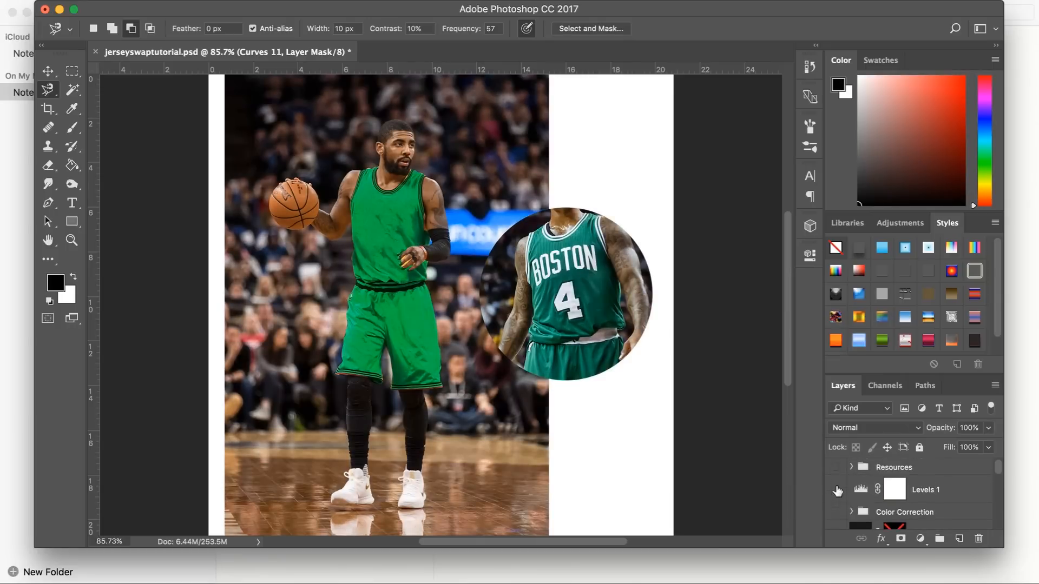
{"action": "scroll", "coordinate": [837, 490], "scroll_direction": "down", "scroll_amount": 5}
{"action": "scroll", "coordinate": [837, 491], "scroll_direction": "up", "scroll_amount": 5}
{"action": "scroll", "coordinate": [837, 491], "scroll_direction": "down", "scroll_amount": 5}
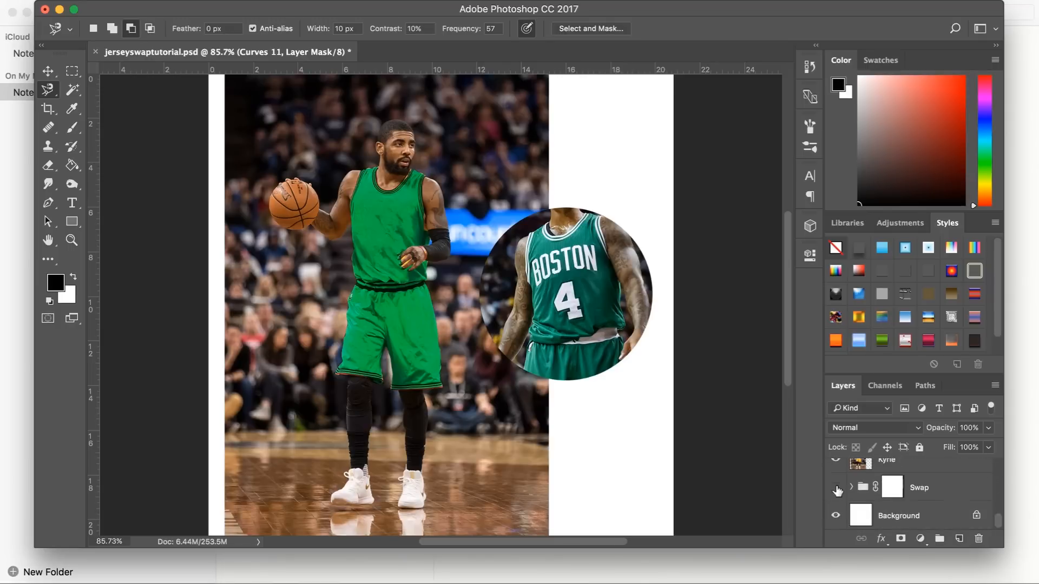
{"action": "scroll", "coordinate": [837, 491], "scroll_direction": "up", "scroll_amount": 5}
{"action": "scroll", "coordinate": [837, 490], "scroll_direction": "down", "scroll_amount": 5}
Add a Solid Color fill masked to the uniform in #2eaf89, sampled from the Boston reference jersey, and set its blend mode to Color
{"action": "scroll", "coordinate": [837, 491], "scroll_direction": "up", "scroll_amount": 2}
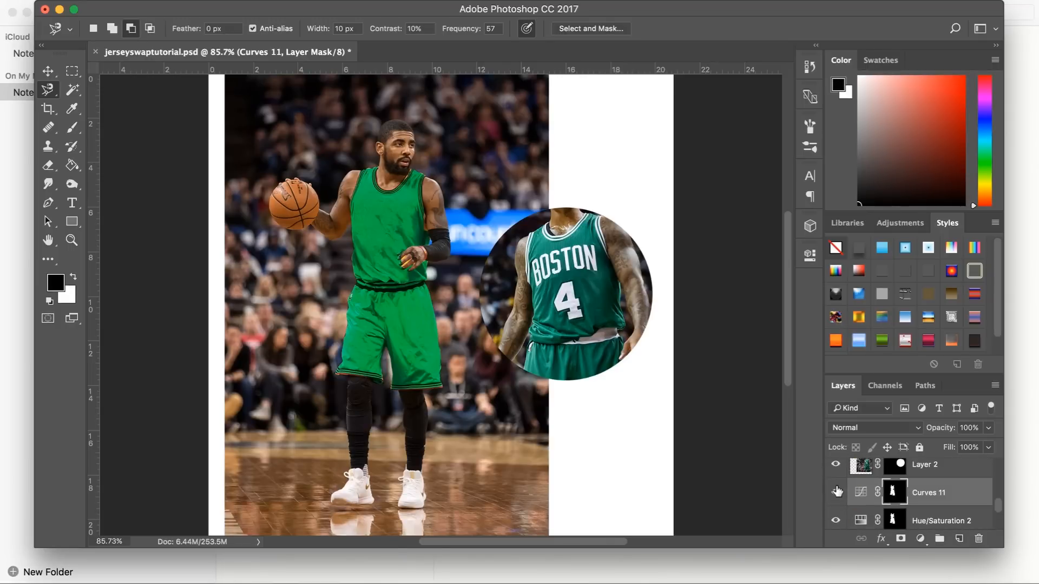
{"action": "scroll", "coordinate": [866, 487], "scroll_direction": "up", "scroll_amount": 1}
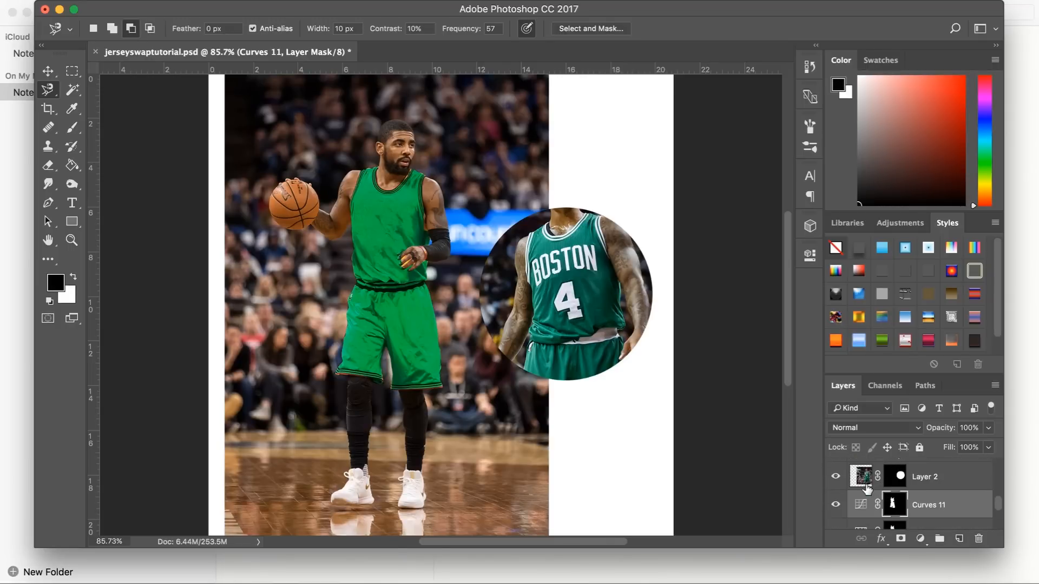
{"action": "left_click", "coordinate": [893, 505], "text": "super"}
{"action": "left_click", "coordinate": [920, 538]}
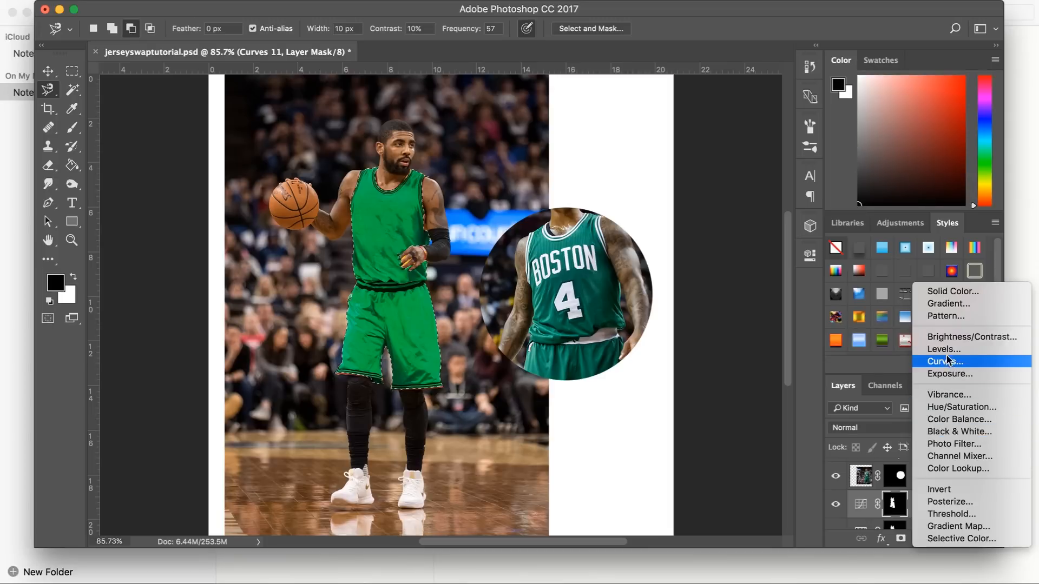
{"action": "left_click", "coordinate": [953, 292]}
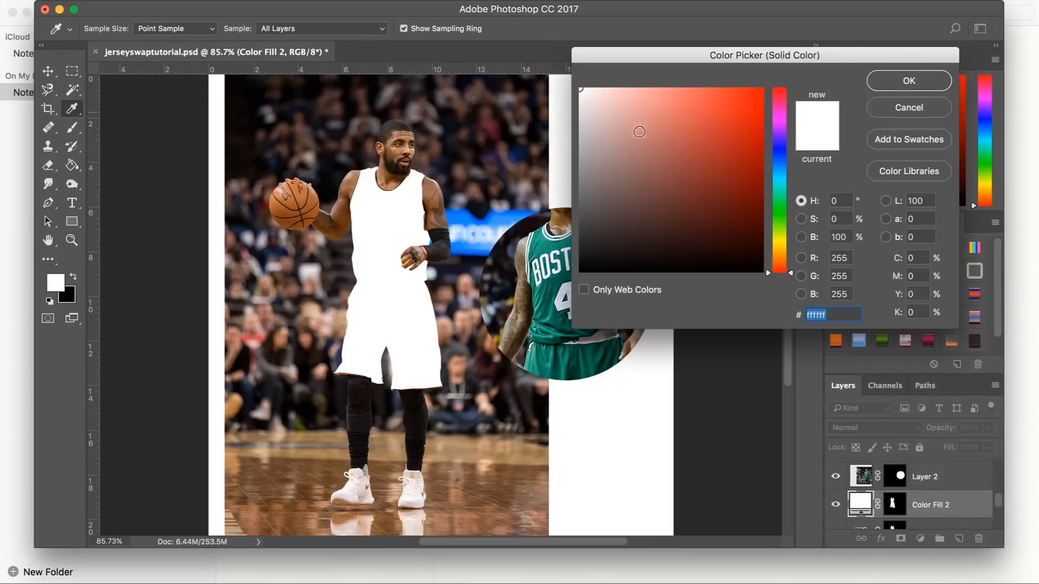
{"action": "left_click", "coordinate": [540, 245]}
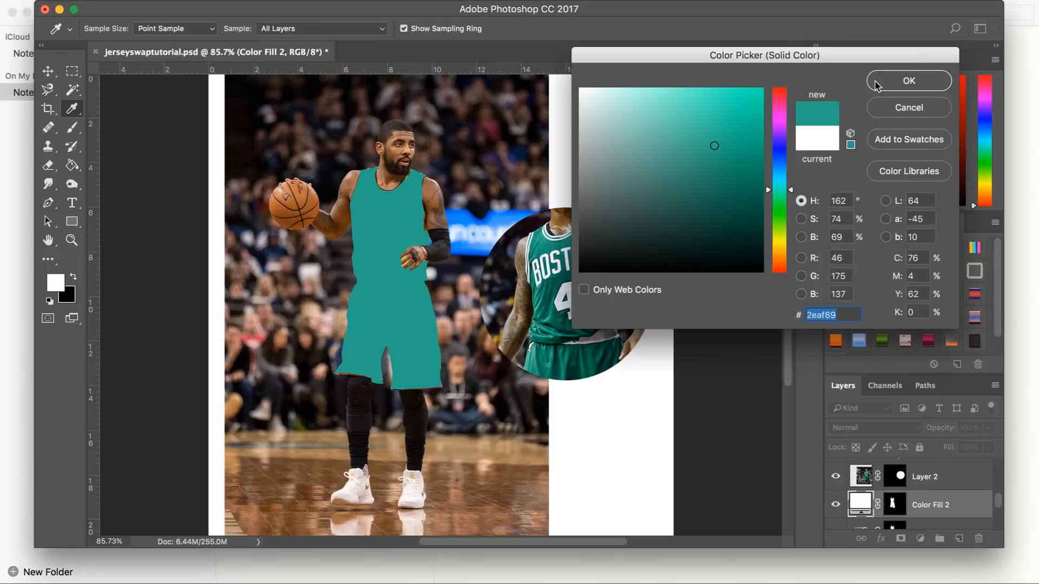
{"action": "left_click", "coordinate": [909, 80]}
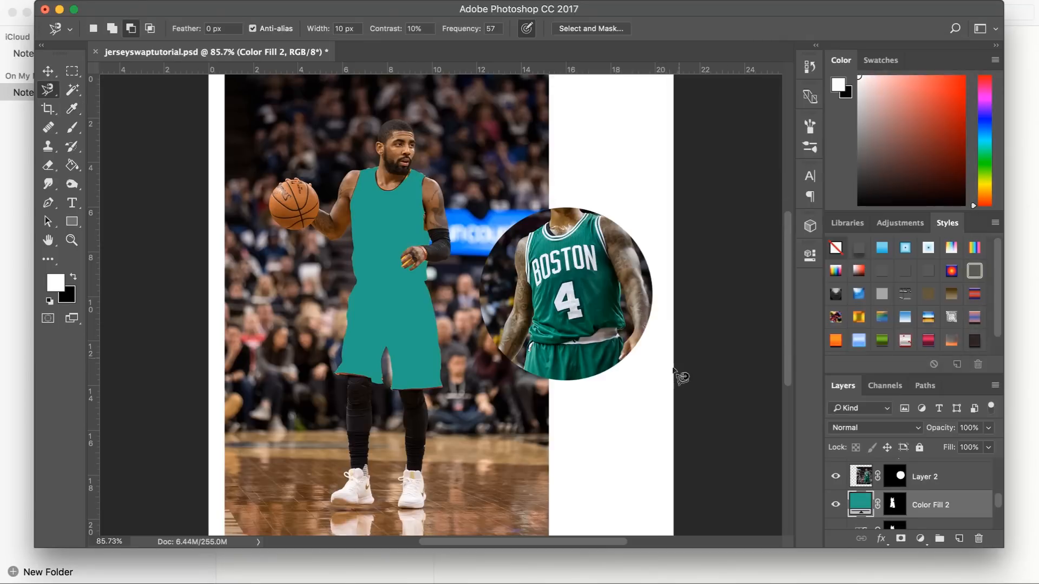
{"action": "left_click", "coordinate": [845, 428]}
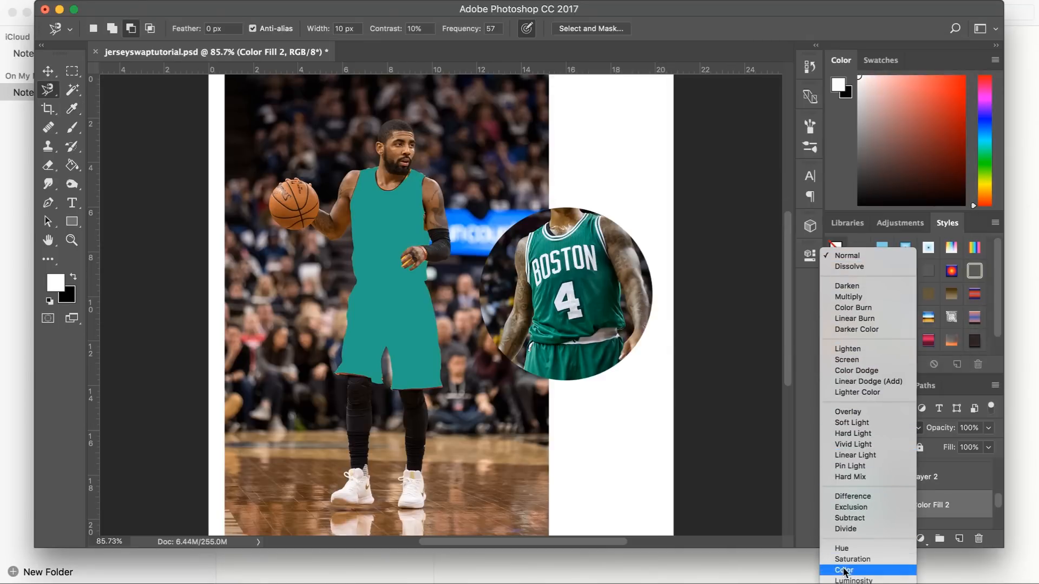
{"action": "left_click", "coordinate": [845, 571]}
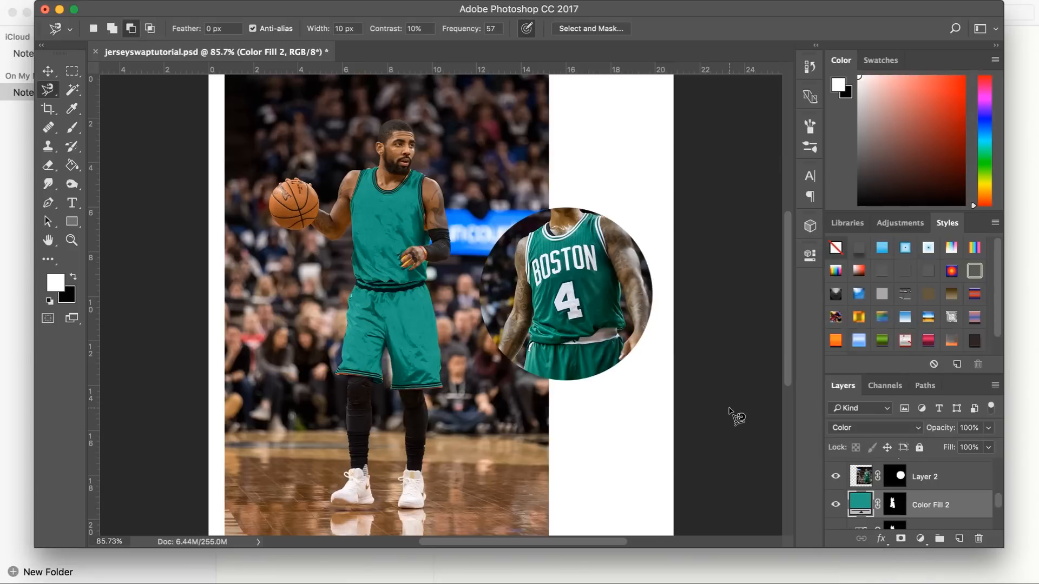
Add a Color Balance adjustment above Color Fill 2, masked to the uniform selection from that fill's mask
{"action": "scroll", "coordinate": [858, 506], "scroll_direction": "down", "scroll_amount": 1}
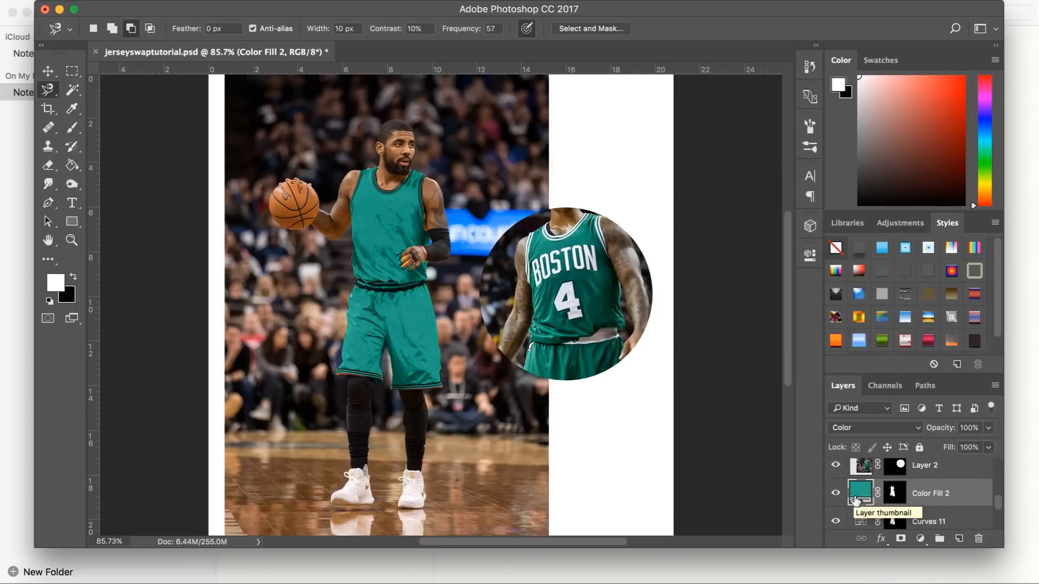
{"action": "left_click", "coordinate": [904, 495], "text": "super"}
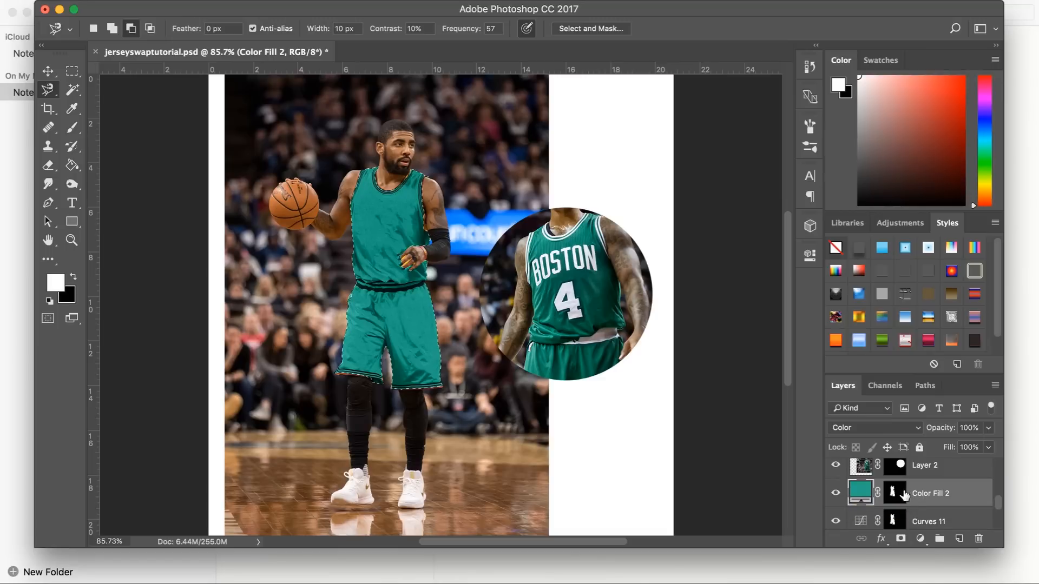
{"action": "left_click", "coordinate": [920, 538]}
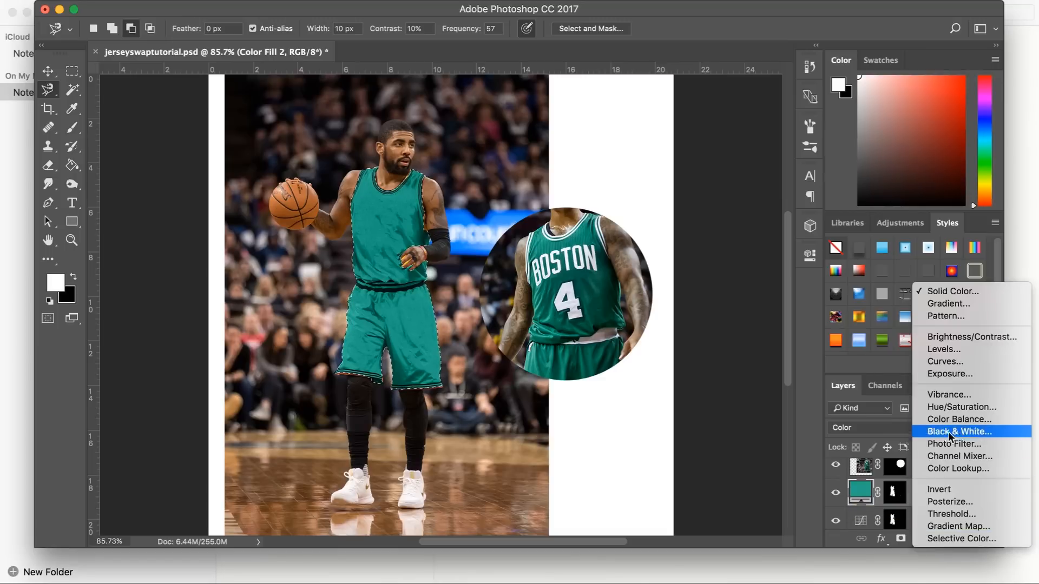
{"action": "left_click", "coordinate": [962, 420]}
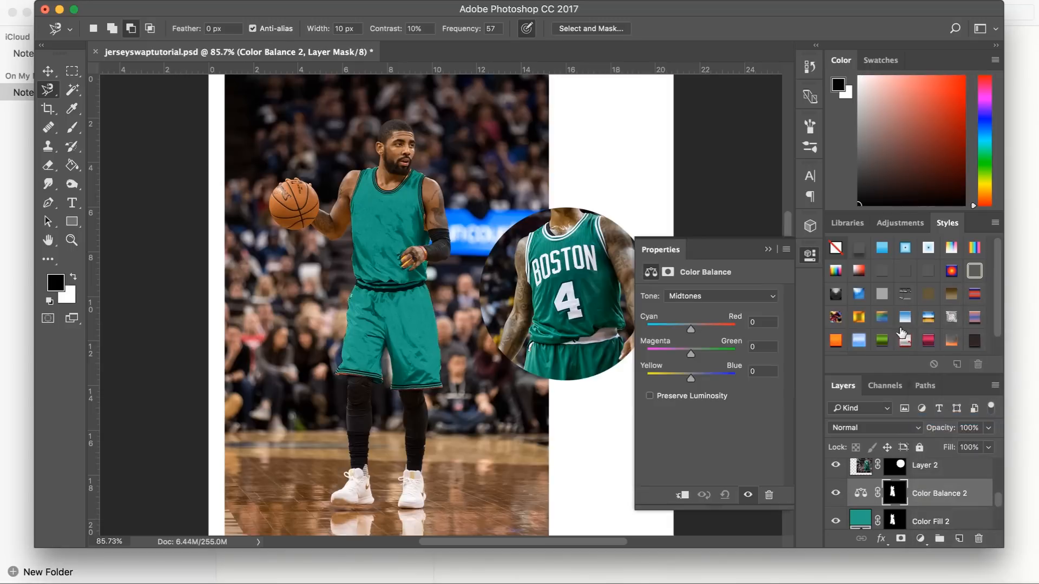
Set the uniform's midtone color balance with the values -11, -16 and 3
{"action": "left_click", "coordinate": [751, 323]}
{"action": "type", "text": "-11"}
{"action": "left_click", "coordinate": [771, 347]}
{"action": "type", "text": "-16"}
{"action": "type", "text": "3"}
Set the uniform's highlight color balance to 26 for Cyan-Red and 3 for Magenta-Green
{"action": "left_click", "coordinate": [723, 296]}
{"action": "left_click", "coordinate": [721, 307]}
{"action": "left_click", "coordinate": [750, 324]}
{"action": "type", "text": "26"}
{"action": "left_click", "coordinate": [762, 347]}
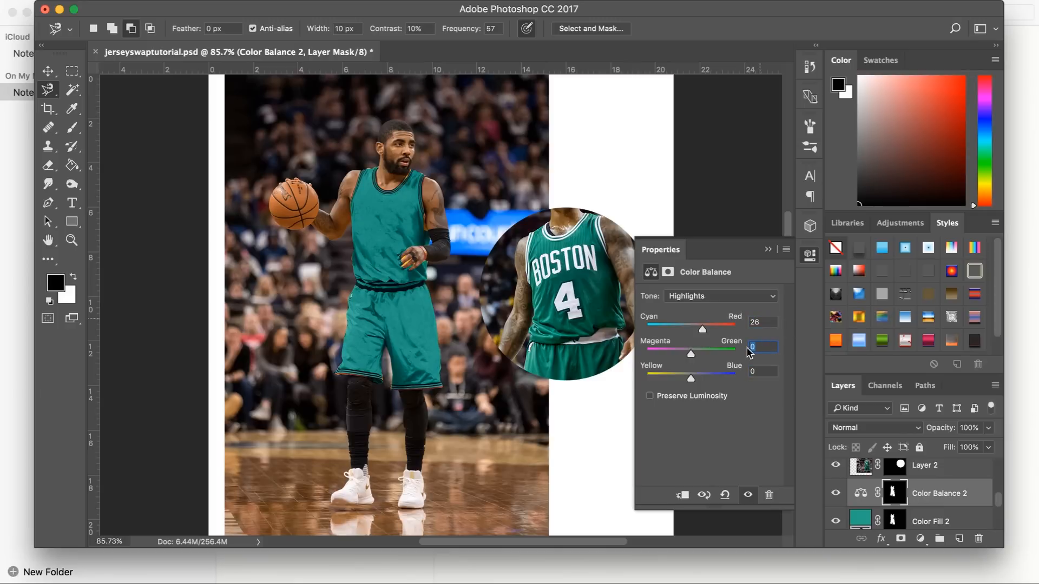
{"action": "type", "text": "3"}
Set the uniform's shadow color balance to Cyan-Red 37, Magenta-Green -13 and Yellow-Blue -18, and close the adjustment settings
{"action": "left_click", "coordinate": [709, 296]}
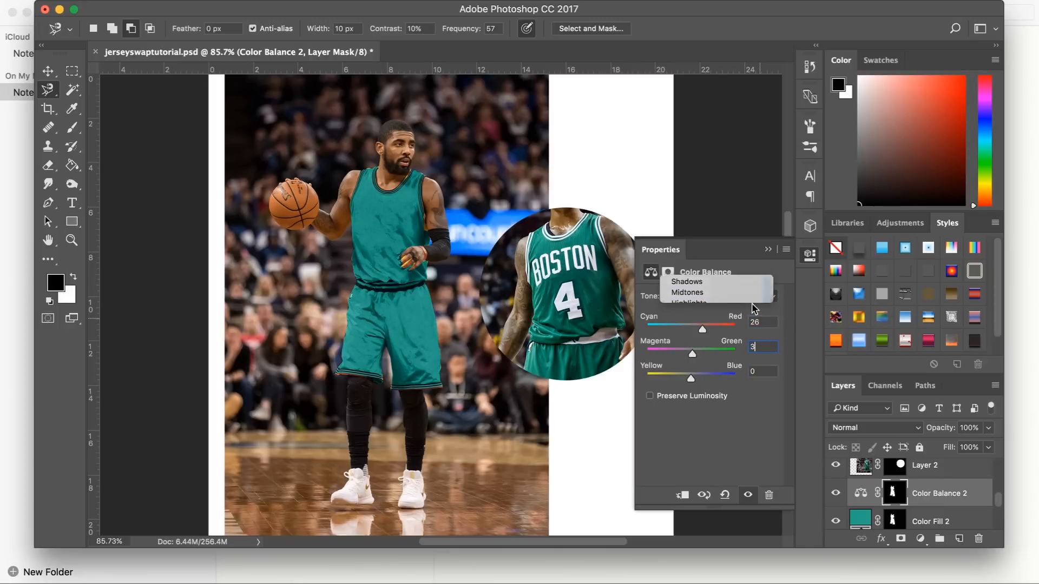
{"action": "left_click", "coordinate": [686, 273]}
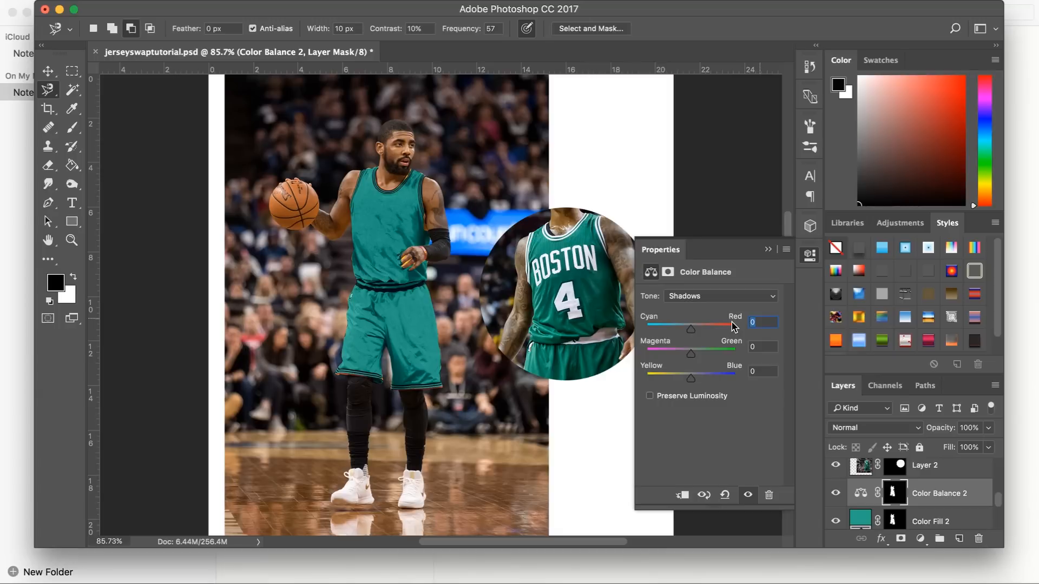
{"action": "type", "text": "37"}
{"action": "left_click", "coordinate": [753, 346]}
{"action": "type", "text": "-13"}
{"action": "left_click", "coordinate": [751, 372]}
{"action": "type", "text": "-18"}
{"action": "left_click", "coordinate": [768, 249]}
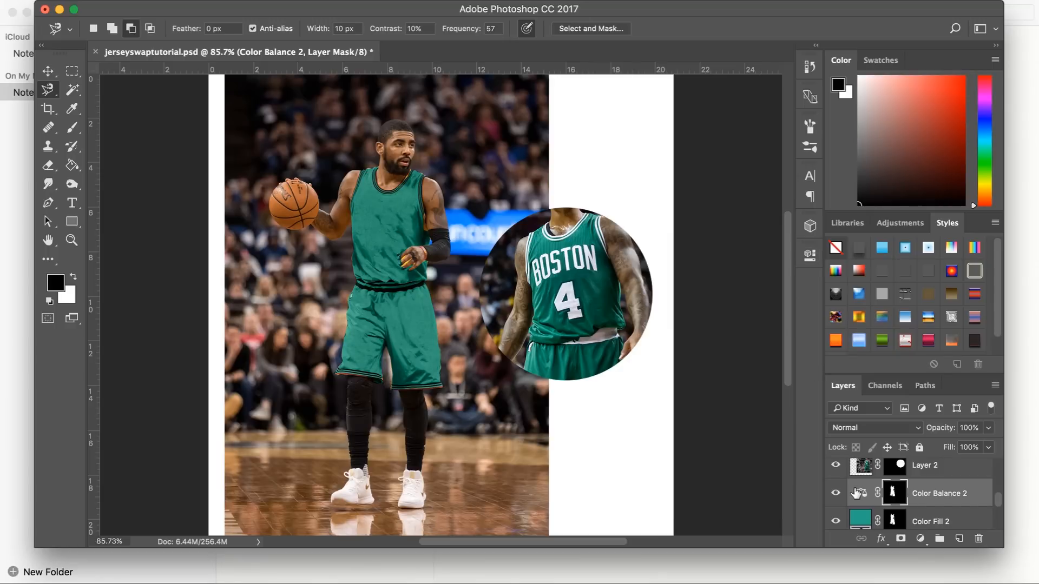
Paint white on the Color Fill 2 mask with a hard 6 px brush to cover the uncoloured edges of the shorts' hems
{"action": "scroll", "coordinate": [856, 493], "scroll_direction": "down", "scroll_amount": 1}
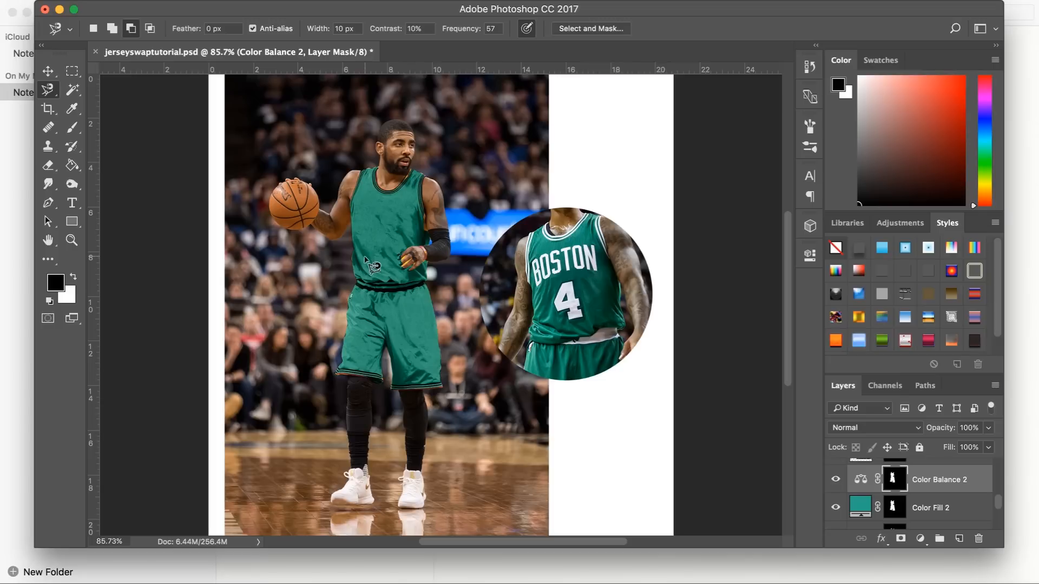
{"action": "key", "text": "super+1"}
{"action": "key", "text": "super+equal"}
{"action": "key", "text": "super+equal"}
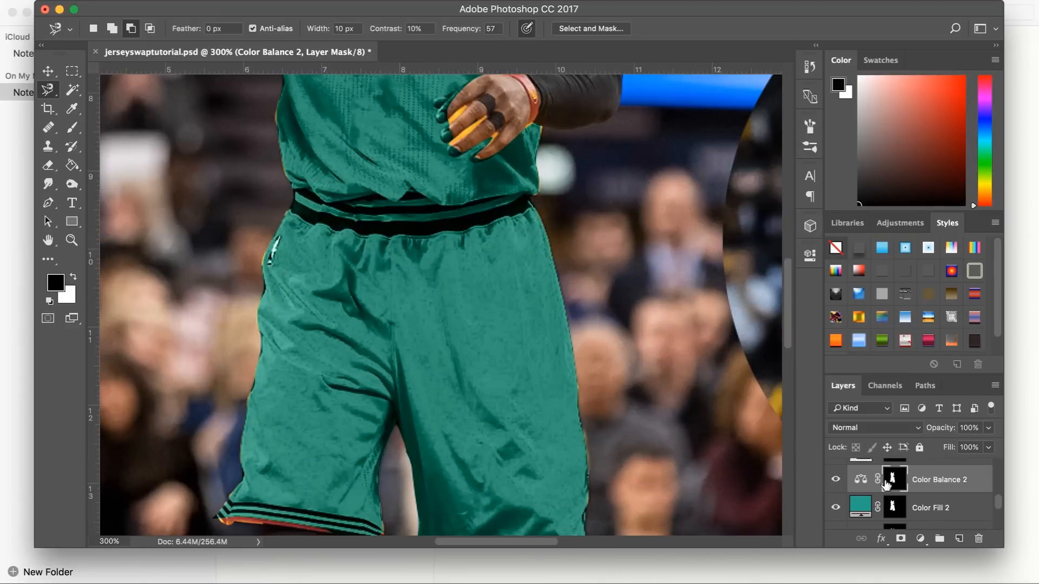
{"action": "scroll", "coordinate": [885, 493], "scroll_direction": "down", "scroll_amount": 1}
{"action": "left_click", "coordinate": [894, 484]}
{"action": "scroll", "coordinate": [364, 301], "scroll_direction": "down", "scroll_amount": 5}
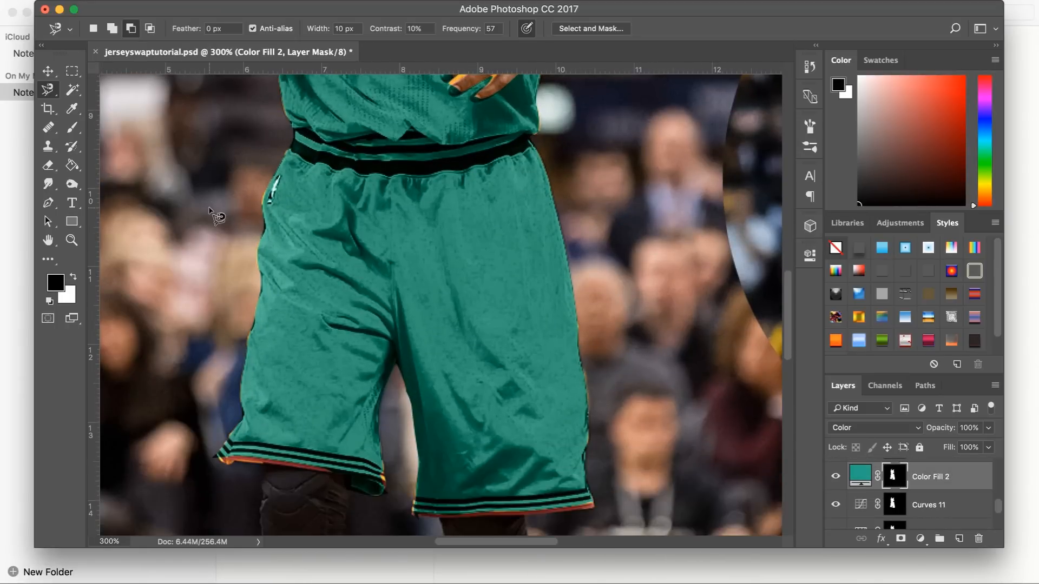
{"action": "left_click", "coordinate": [72, 128]}
{"action": "left_click", "coordinate": [104, 30]}
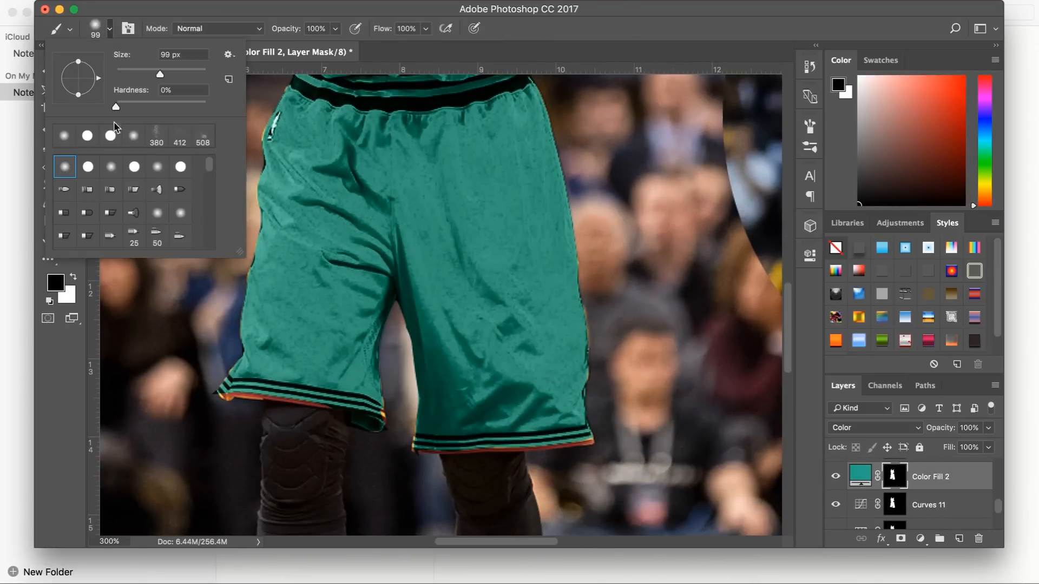
{"action": "left_click_drag", "start_coordinate": [129, 75], "coordinate": [119, 76]}
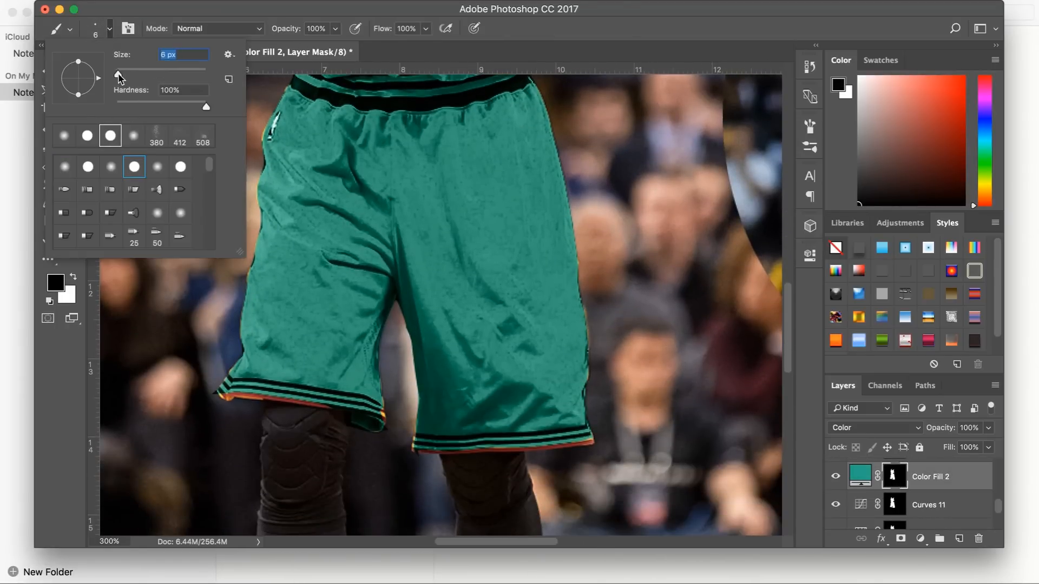
{"action": "left_click", "coordinate": [72, 277]}
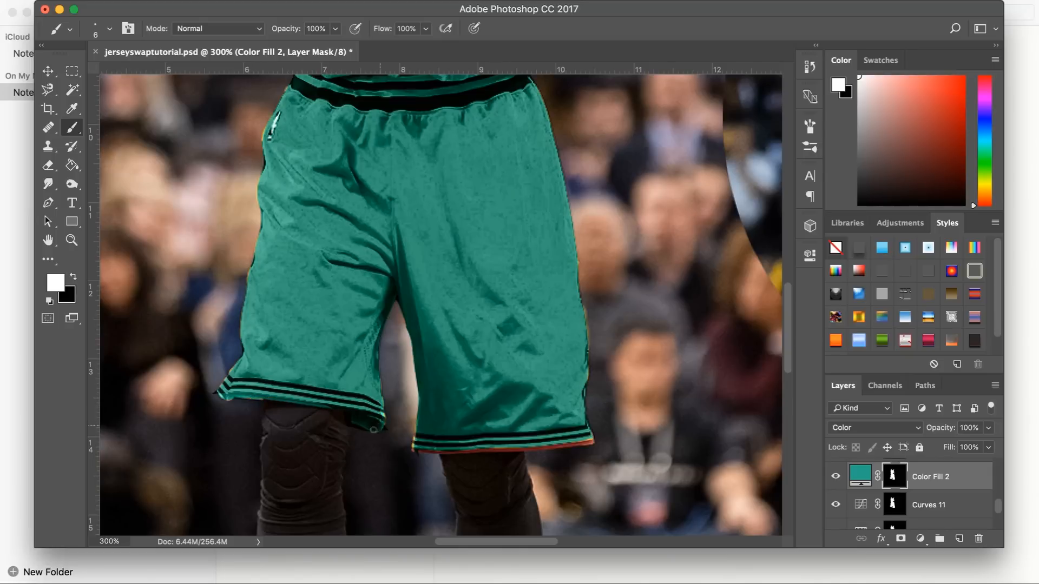
Refine the uniform masks around the hand with a 3 px brush, removing green from the fingertips and colouring the gaps between the fingers
{"action": "scroll", "coordinate": [311, 142], "scroll_direction": "up", "scroll_amount": 10}
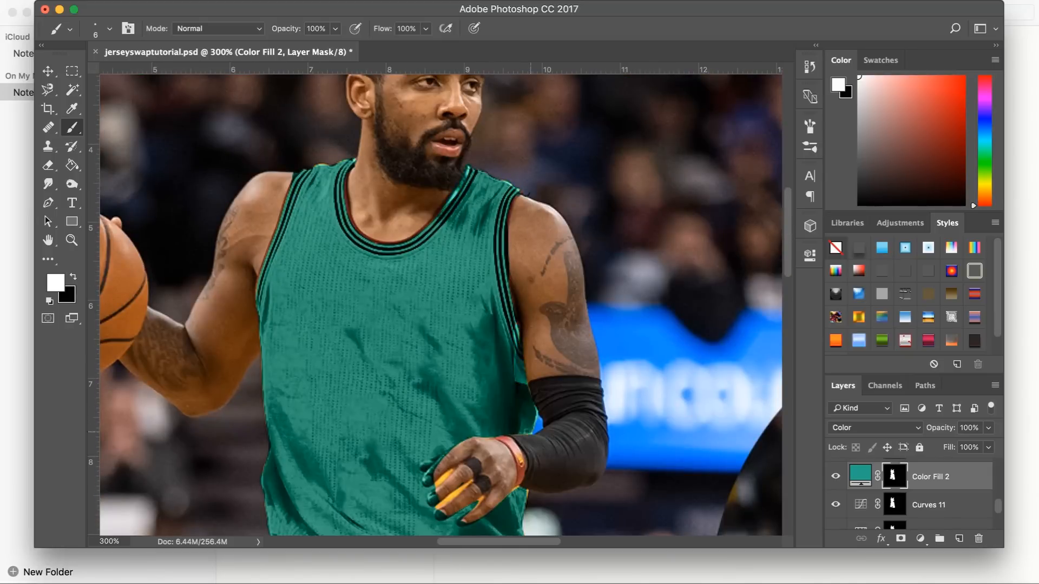
{"action": "scroll", "coordinate": [441, 305], "scroll_direction": "down", "scroll_amount": 12}
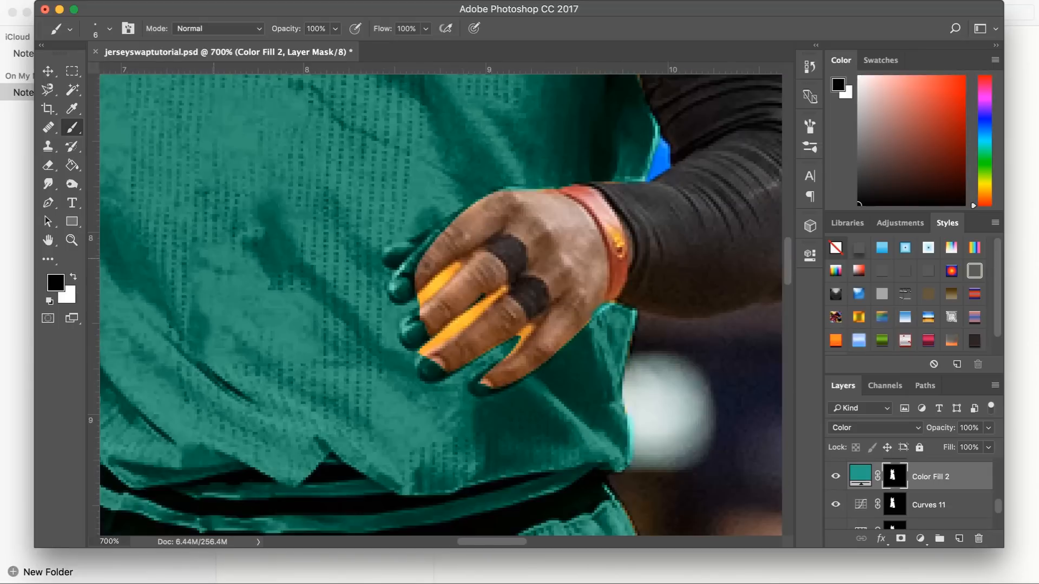
{"action": "right_click", "coordinate": [432, 370]}
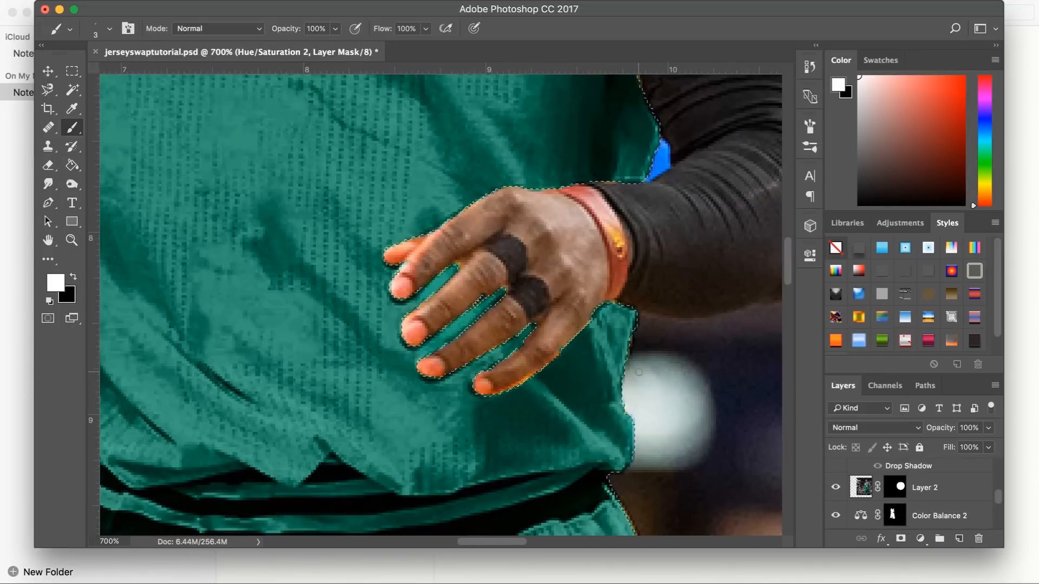
{"action": "key", "text": "super+0"}
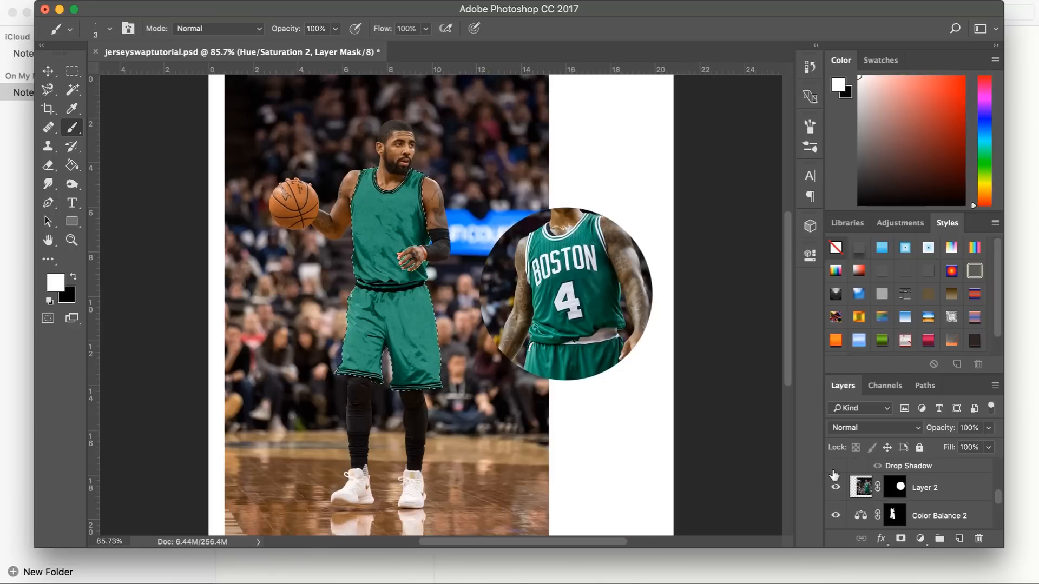
{"action": "scroll", "coordinate": [891, 492], "scroll_direction": "down", "scroll_amount": 1}
{"action": "right_click", "coordinate": [892, 492]}
{"action": "left_click", "coordinate": [844, 484]}
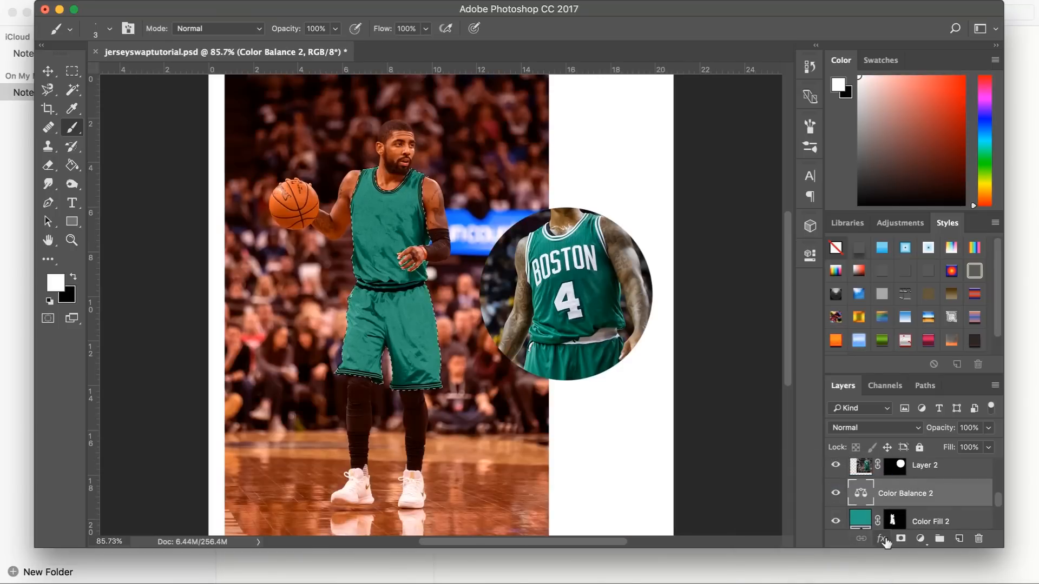
{"action": "key", "text": "super+z"}
{"action": "left_click", "coordinate": [835, 493]}
{"action": "left_click", "coordinate": [835, 493]}
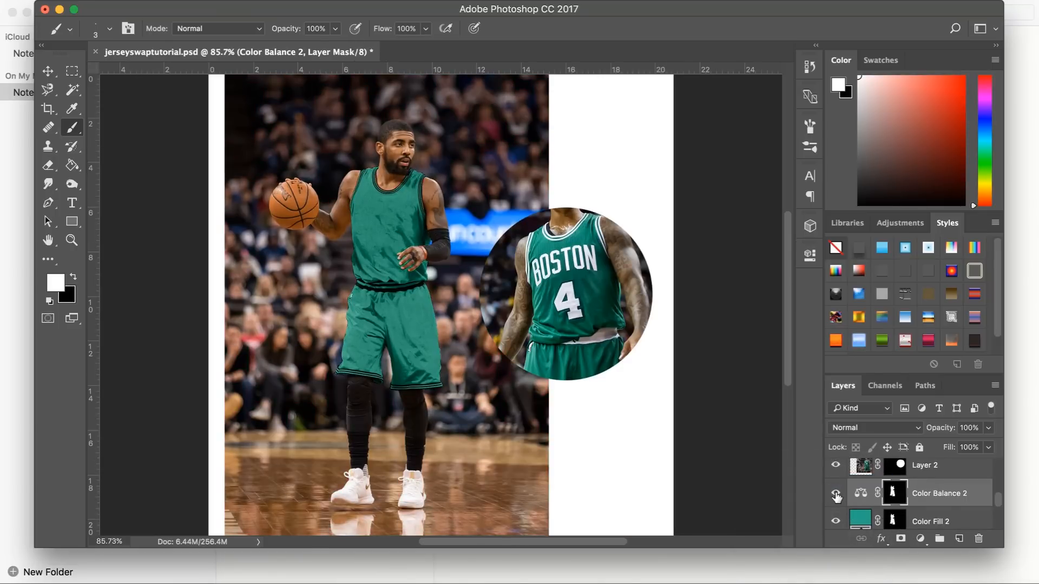
Replace the Color Balance 2 layer's mask with a new one made from the Color Fill 2 mask selection
{"action": "scroll", "coordinate": [896, 501], "scroll_direction": "down", "scroll_amount": 1}
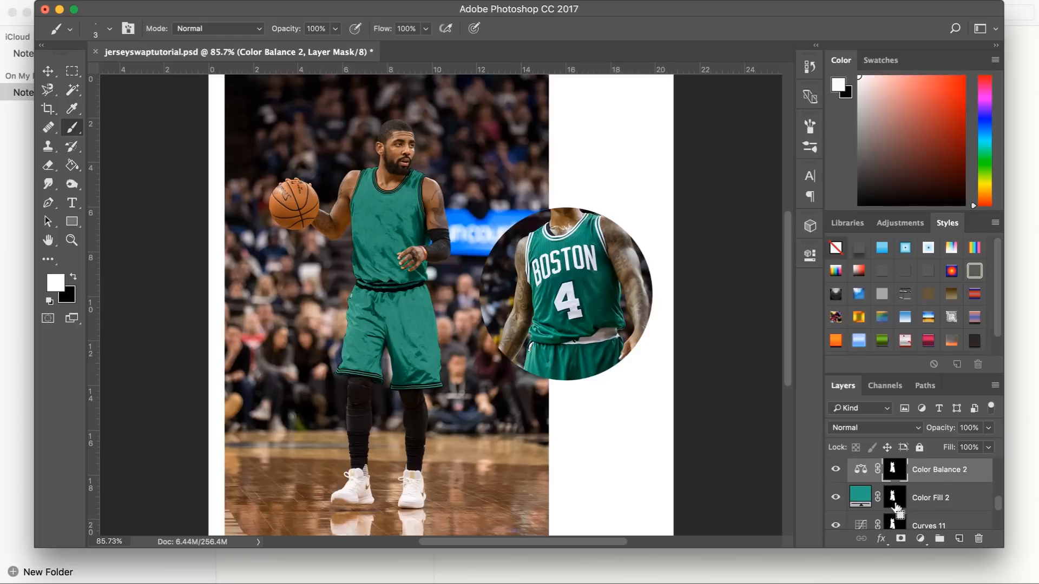
{"action": "left_click", "coordinate": [896, 500], "text": "super"}
{"action": "scroll", "coordinate": [895, 504], "scroll_direction": "up", "scroll_amount": 1}
{"action": "right_click", "coordinate": [896, 505]}
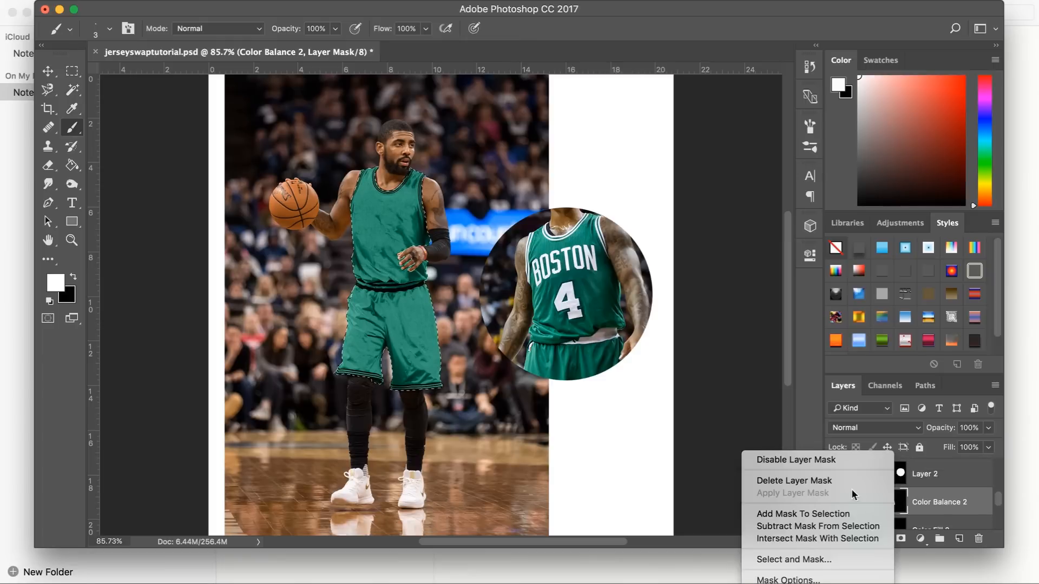
{"action": "left_click", "coordinate": [867, 480]}
{"action": "left_click", "coordinate": [899, 539]}
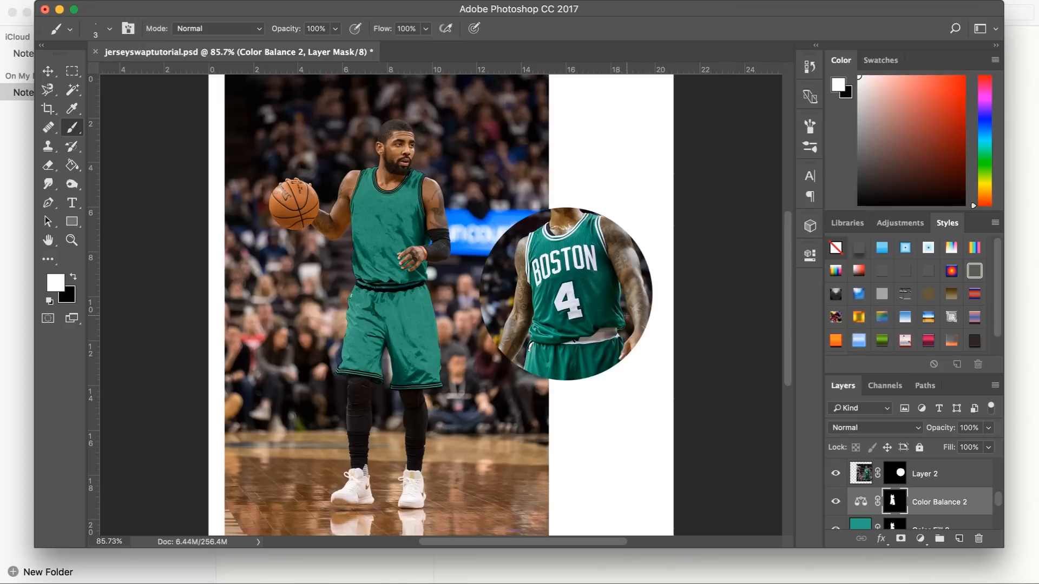
Outline the BOSTON lettering on the reference jersey with the Polygonal Lasso, and clear the selection
{"action": "left_click", "coordinate": [48, 89]}
{"action": "left_click", "coordinate": [97, 103]}
{"action": "left_click", "coordinate": [534, 288]}
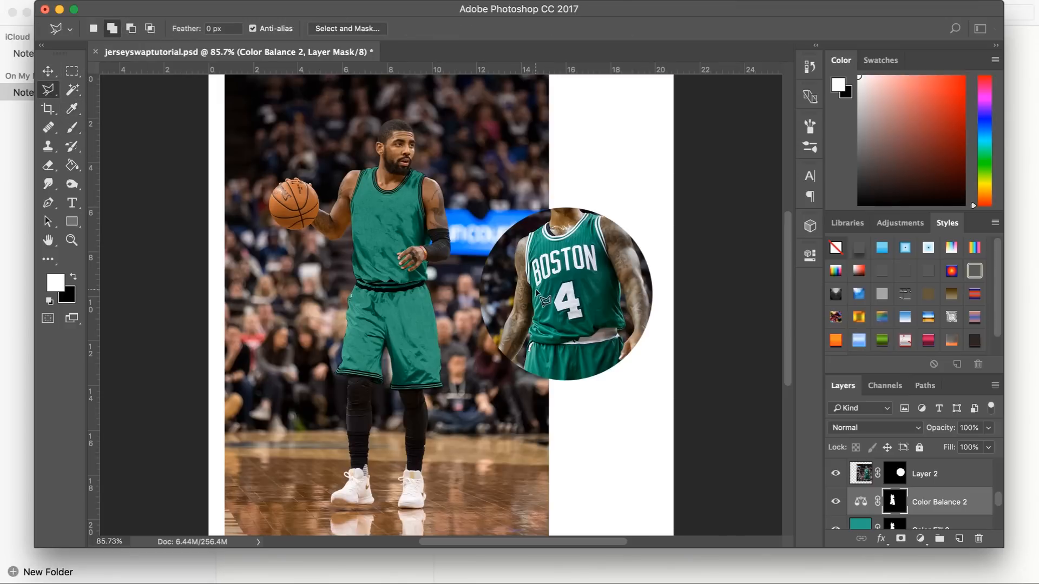
{"action": "left_click", "coordinate": [603, 276]}
{"action": "left_click", "coordinate": [603, 239]}
{"action": "left_click", "coordinate": [538, 242]}
{"action": "left_click", "coordinate": [535, 287]}
{"action": "left_click", "coordinate": [73, 71]}
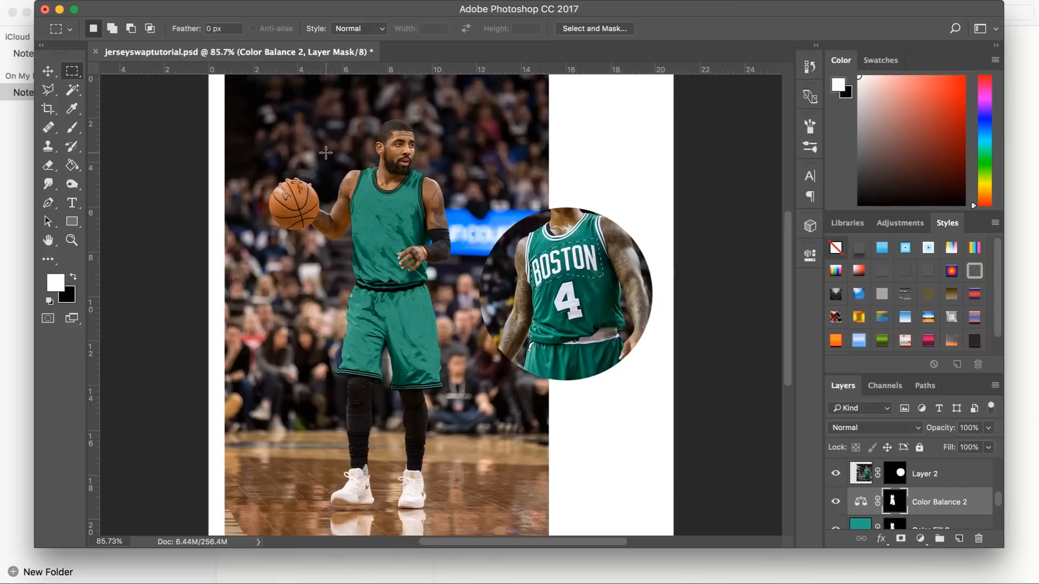
{"action": "left_click_drag", "start_coordinate": [326, 153], "coordinate": [448, 244]}
{"action": "left_click", "coordinate": [453, 250]}
Compare the image with and without the circular Boston reference photo, and hide that Layer 2 photo
{"action": "scroll", "coordinate": [883, 507], "scroll_direction": "up", "scroll_amount": 1}
{"action": "left_click", "coordinate": [835, 492]}
{"action": "left_click", "coordinate": [835, 492]}
{"action": "left_click", "coordinate": [835, 493]}
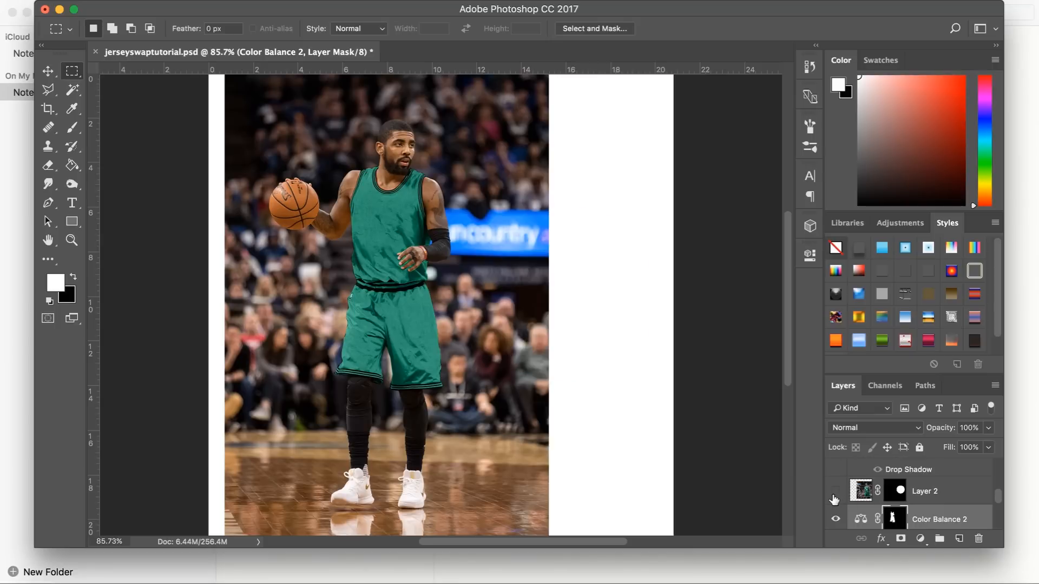
{"action": "left_click", "coordinate": [835, 493]}
{"action": "left_click", "coordinate": [835, 493]}
{"action": "left_click", "coordinate": [835, 492]}
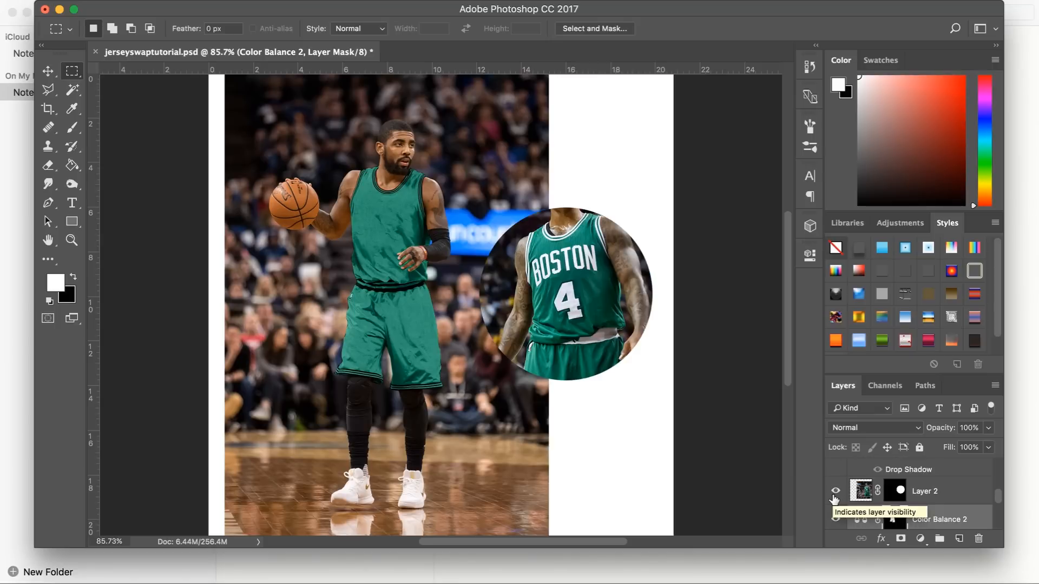
{"action": "left_click", "coordinate": [835, 492]}
{"action": "left_click", "coordinate": [835, 492]}
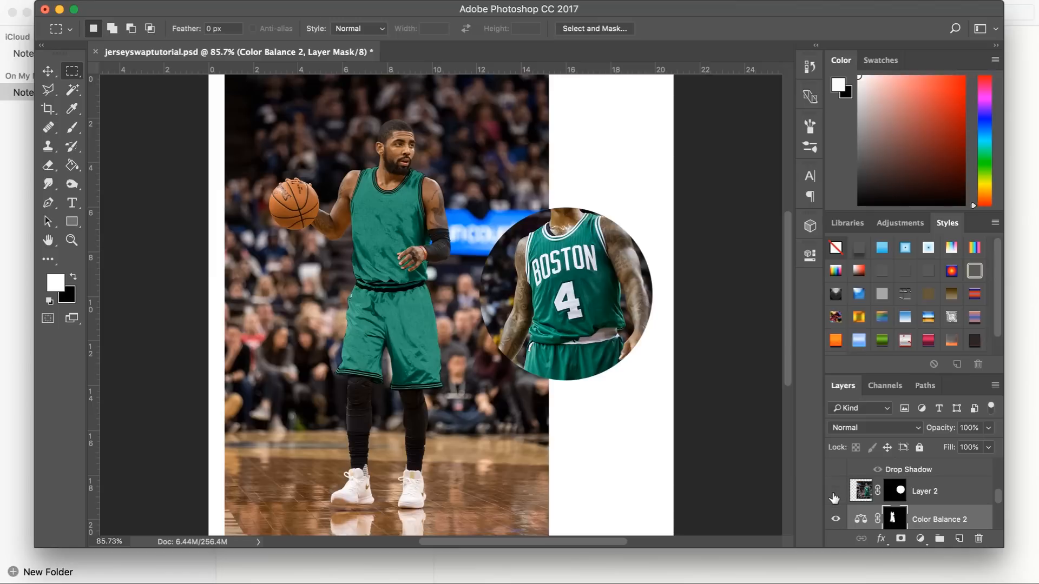
Show and expand the Resources group, and select Layer 22 with the Boston player portrait
{"action": "scroll", "coordinate": [833, 494], "scroll_direction": "up", "scroll_amount": 5}
{"action": "left_click", "coordinate": [836, 468]}
{"action": "left_click", "coordinate": [852, 467]}
{"action": "scroll", "coordinate": [852, 471], "scroll_direction": "down", "scroll_amount": 1}
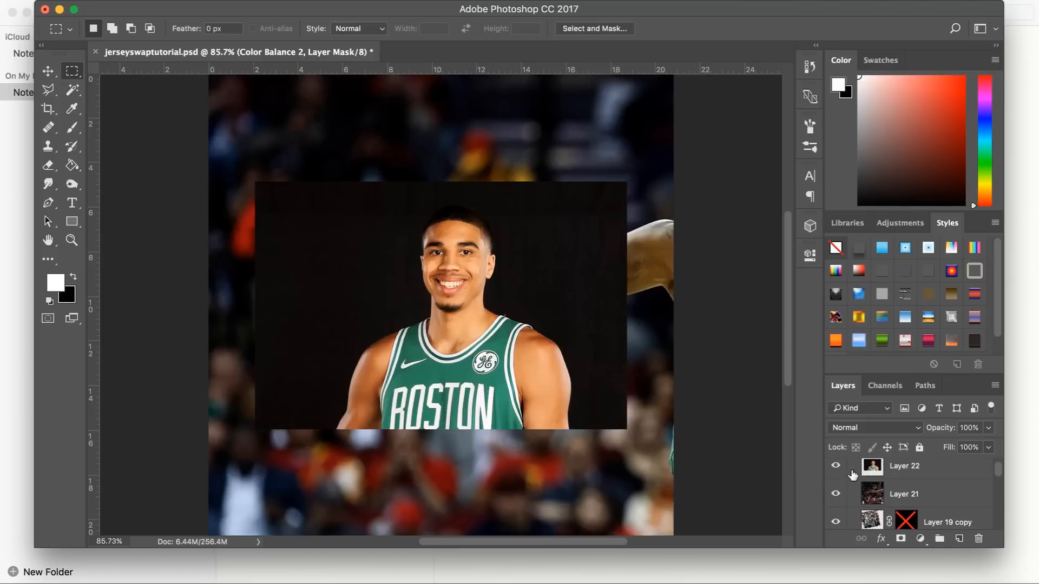
{"action": "left_click", "coordinate": [888, 475]}
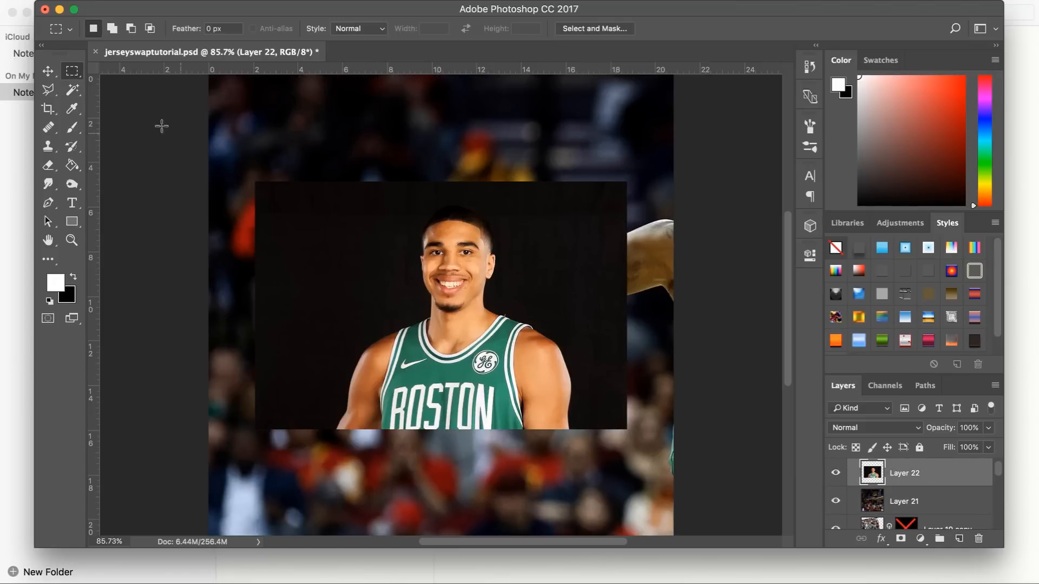
Outline the Nike swoosh on the portrait's jersey with the Polygonal Lasso and copy it to a new layer
{"action": "left_click", "coordinate": [48, 86]}
{"action": "key", "text": "super+plus"}
{"action": "key", "text": "super+plus"}
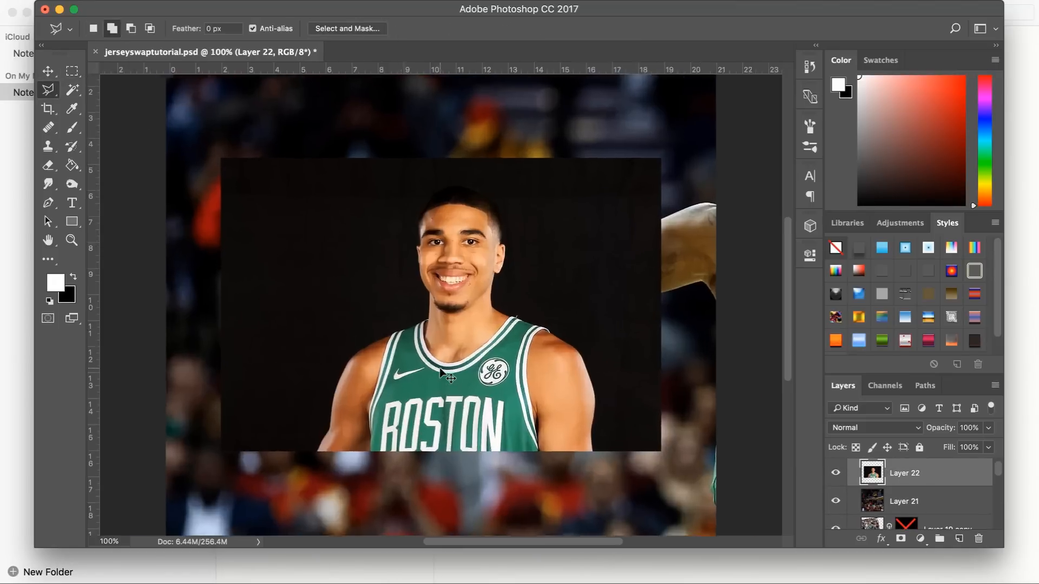
{"action": "left_click", "coordinate": [355, 422]}
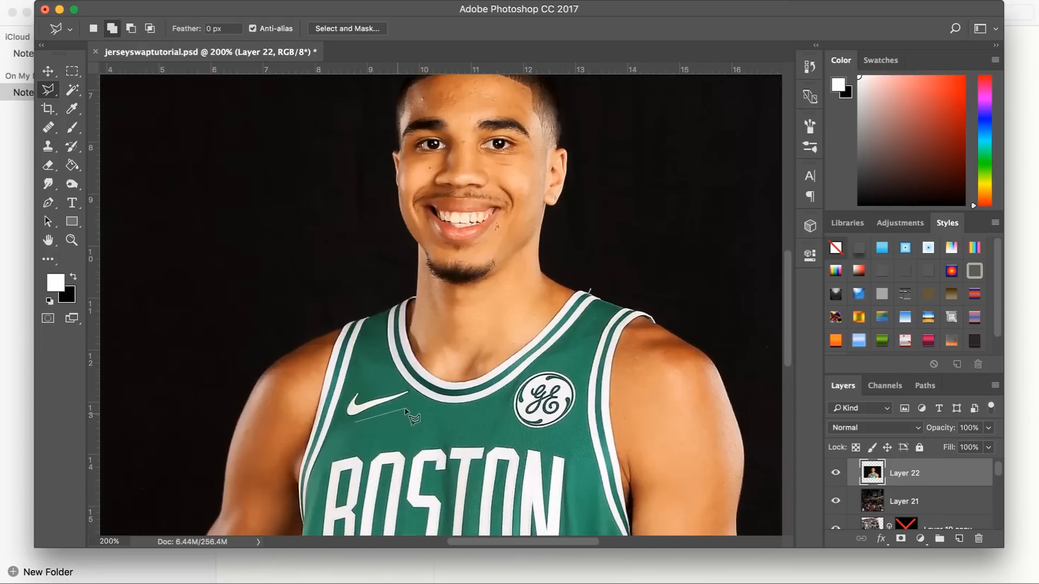
{"action": "left_click", "coordinate": [404, 389]}
{"action": "left_click", "coordinate": [365, 401]}
{"action": "left_click", "coordinate": [356, 388]}
{"action": "left_click", "coordinate": [342, 417]}
{"action": "left_click", "coordinate": [354, 423]}
{"action": "right_click", "coordinate": [372, 417]}
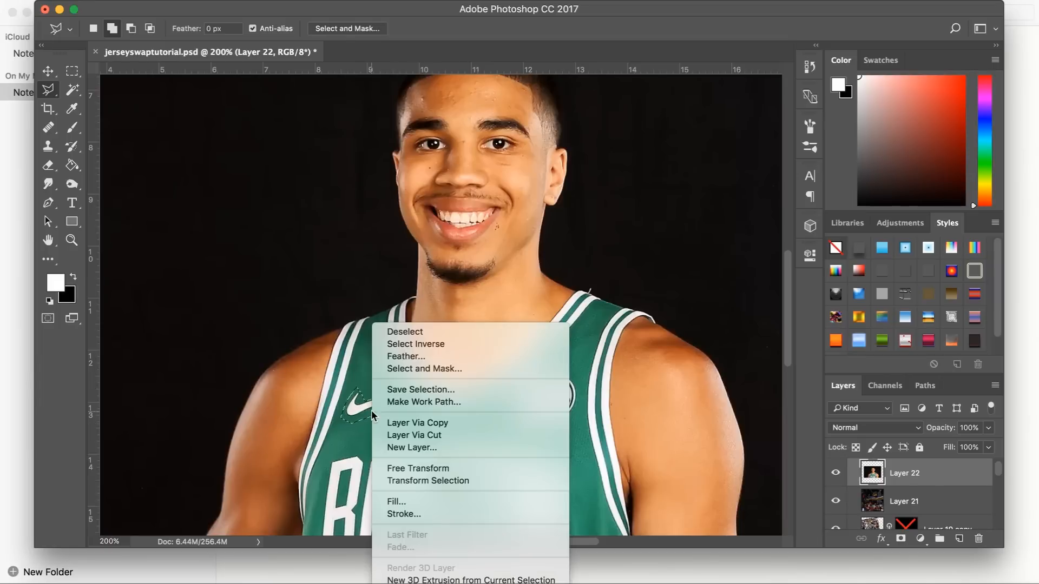
{"action": "left_click", "coordinate": [439, 422]}
Hide the portrait layer, move the swoosh layer above the Resources group, and collapse and hide that group
{"action": "left_click", "coordinate": [835, 515]}
{"action": "left_click_drag", "start_coordinate": [873, 490], "coordinate": [867, 461]}
{"action": "left_click", "coordinate": [861, 495]}
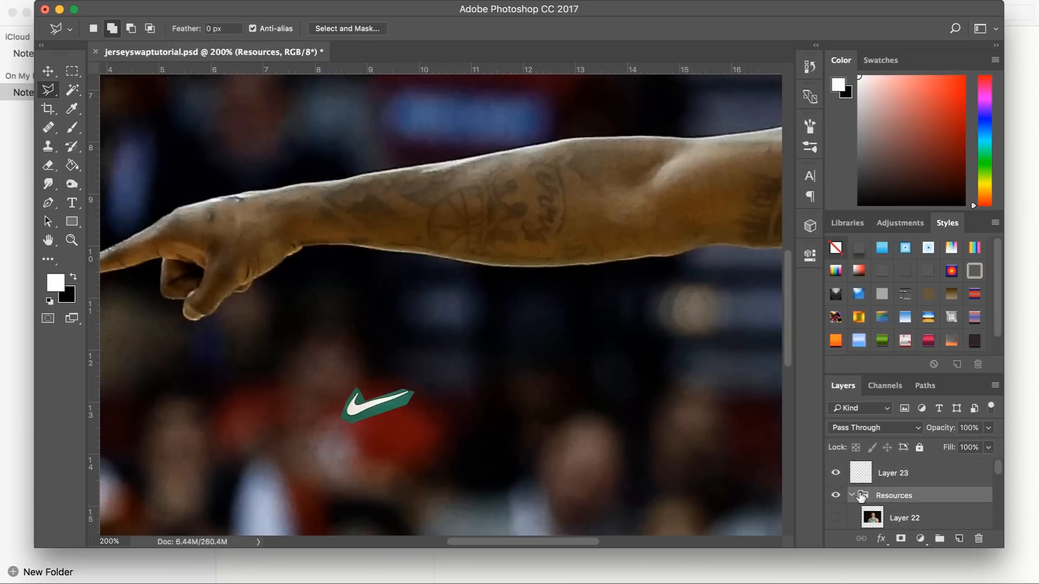
{"action": "left_click", "coordinate": [852, 495]}
{"action": "left_click", "coordinate": [835, 495]}
{"action": "scroll", "coordinate": [485, 368], "scroll_direction": "up", "scroll_amount": 3}
{"action": "scroll", "coordinate": [485, 368], "scroll_direction": "left", "scroll_amount": 4}
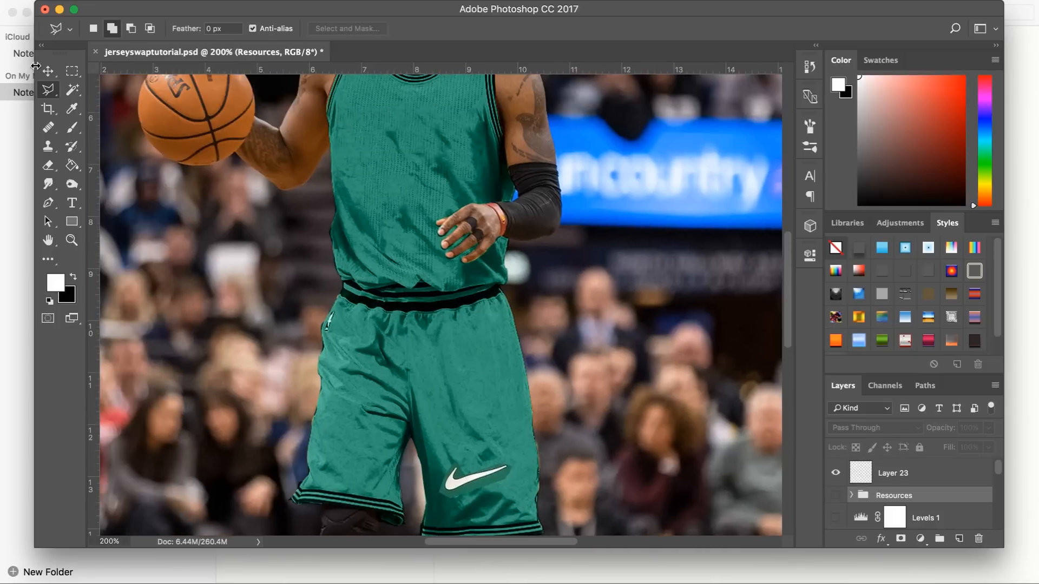
Move the Layer 23 swoosh onto the jersey's chest beside the collar on the ball side and scale it to about 53%
{"action": "left_click", "coordinate": [43, 76]}
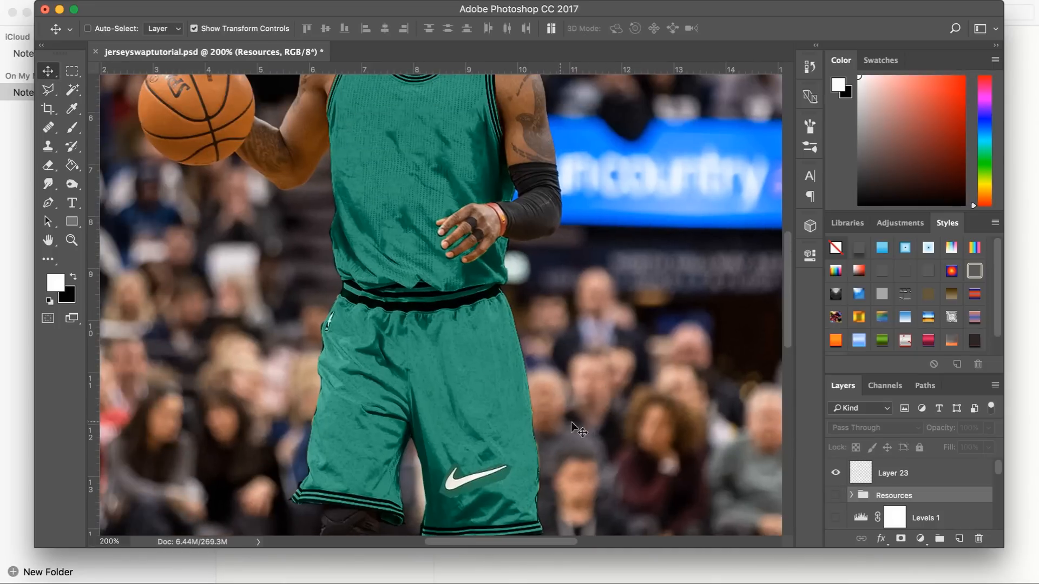
{"action": "left_click", "coordinate": [858, 469]}
{"action": "left_click_drag", "start_coordinate": [627, 454], "coordinate": [589, 182]}
{"action": "scroll", "coordinate": [589, 181], "scroll_direction": "up", "scroll_amount": 4}
{"action": "scroll", "coordinate": [589, 182], "scroll_direction": "left", "scroll_amount": 2}
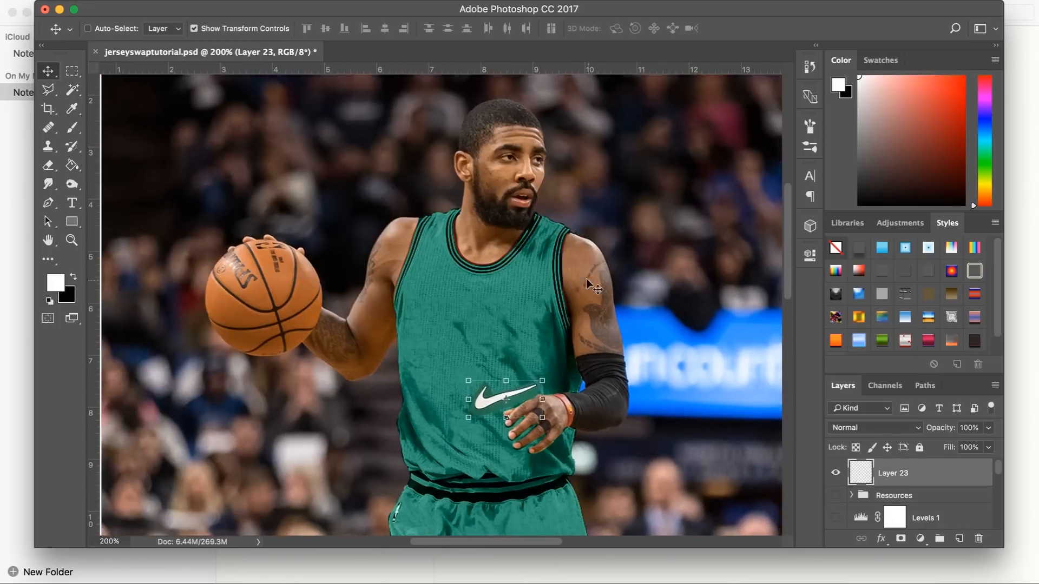
{"action": "left_click_drag", "start_coordinate": [588, 281], "coordinate": [521, 169]}
{"action": "key", "text": "ctrl+t"}
{"action": "left_click_drag", "start_coordinate": [479, 259], "coordinate": [441, 276]}
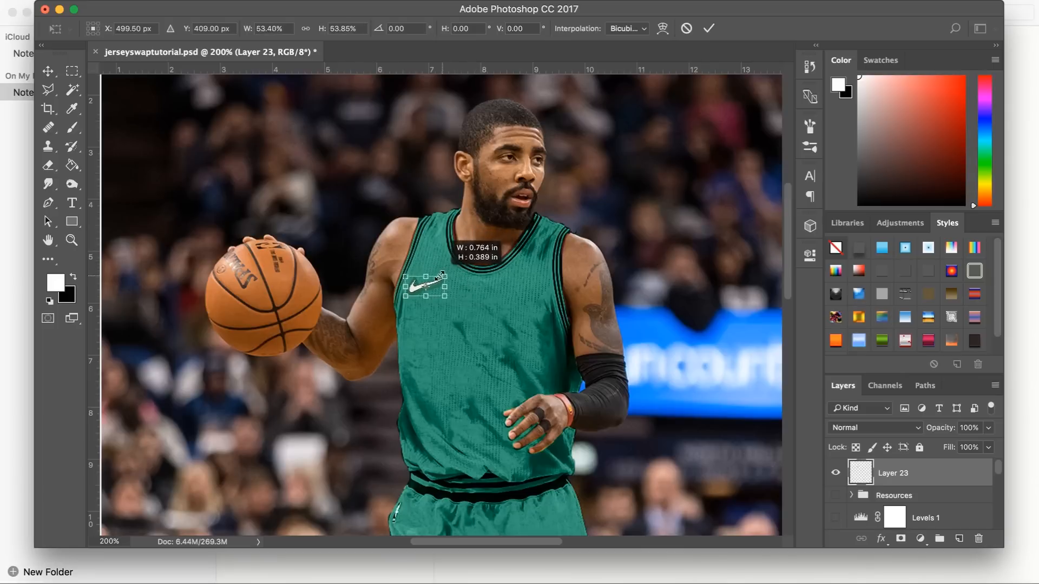
{"action": "left_click", "coordinate": [709, 29]}
{"action": "left_click_drag", "start_coordinate": [602, 254], "coordinate": [608, 234]}
Add a layer mask to the swoosh layer and ready the Brush with black as the foreground colour
{"action": "key", "text": "ctrl+plus"}
{"action": "key", "text": "ctrl+plus"}
{"action": "key", "text": "ctrl+plus"}
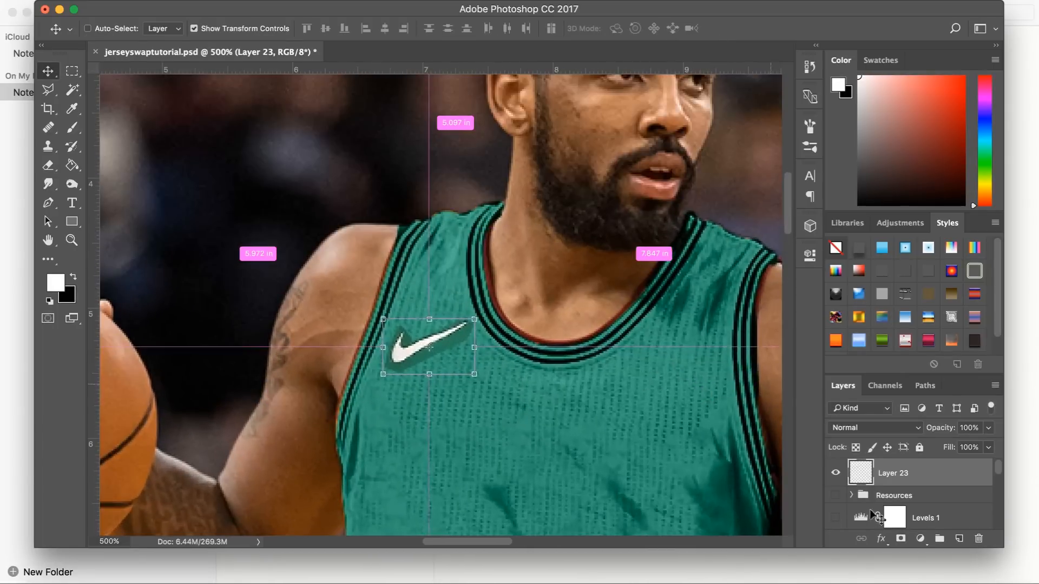
{"action": "left_click", "coordinate": [901, 539]}
{"action": "key", "text": "i"}
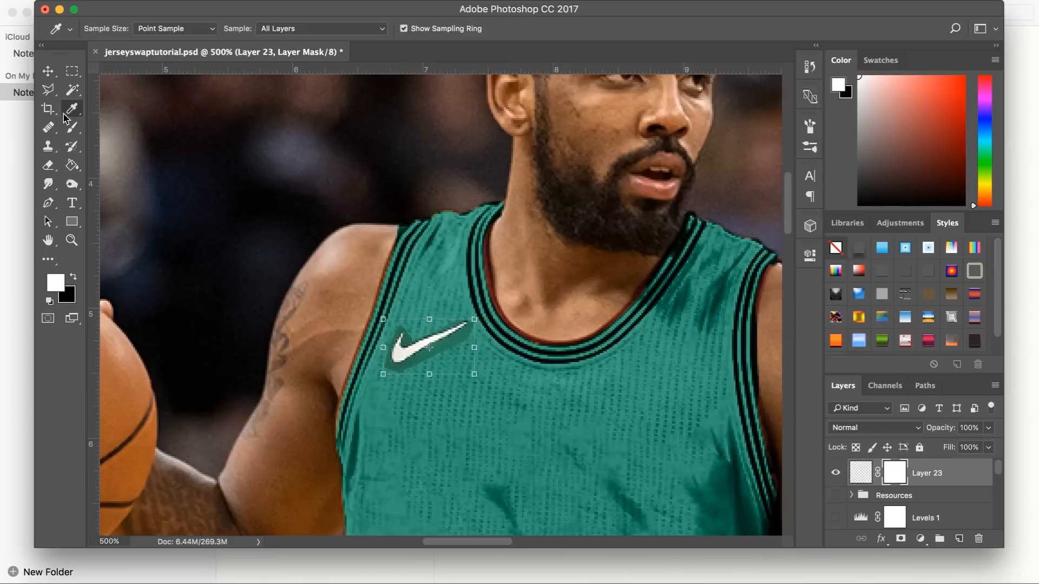
{"action": "key", "text": "b"}
{"action": "left_click", "coordinate": [67, 295]}
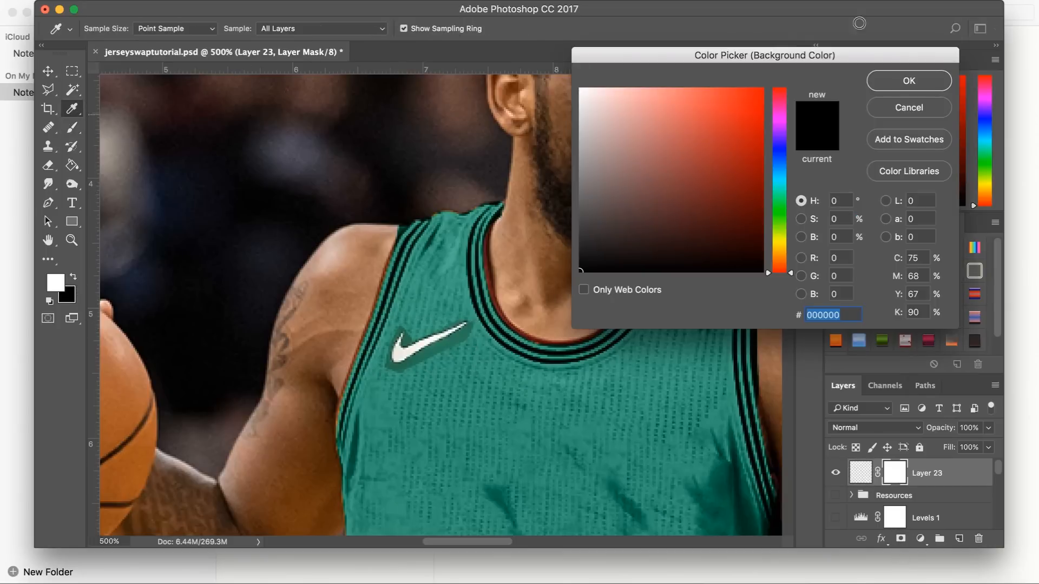
{"action": "left_click", "coordinate": [909, 107]}
{"action": "left_click", "coordinate": [73, 276]}
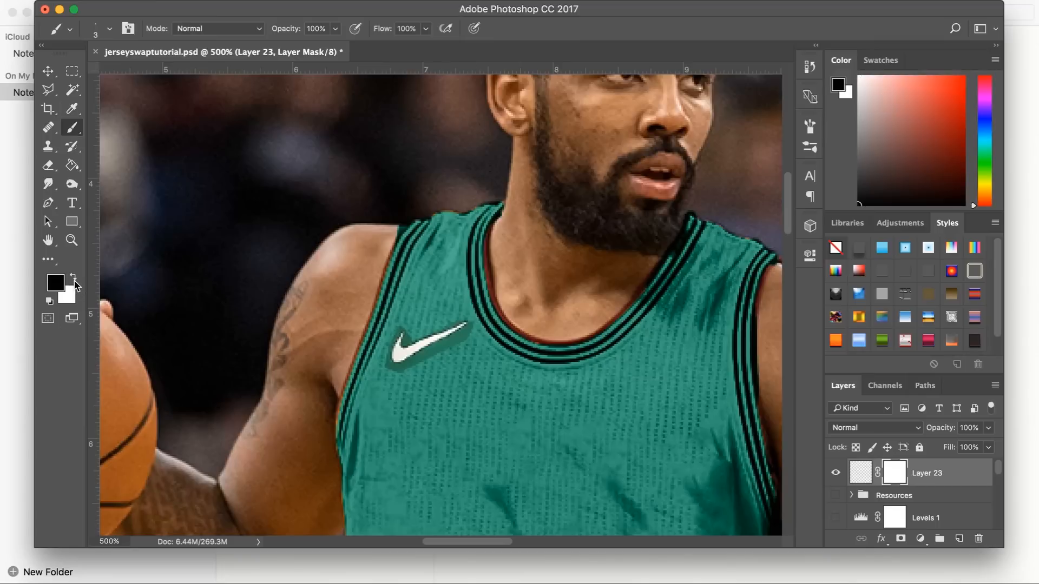
Mask out the leftover green around the swoosh with a hard brush at 9 px, and reduce the brush to 6 px for the edges
{"action": "left_click", "coordinate": [109, 28]}
{"action": "left_click_drag", "start_coordinate": [116, 74], "coordinate": [119, 75]}
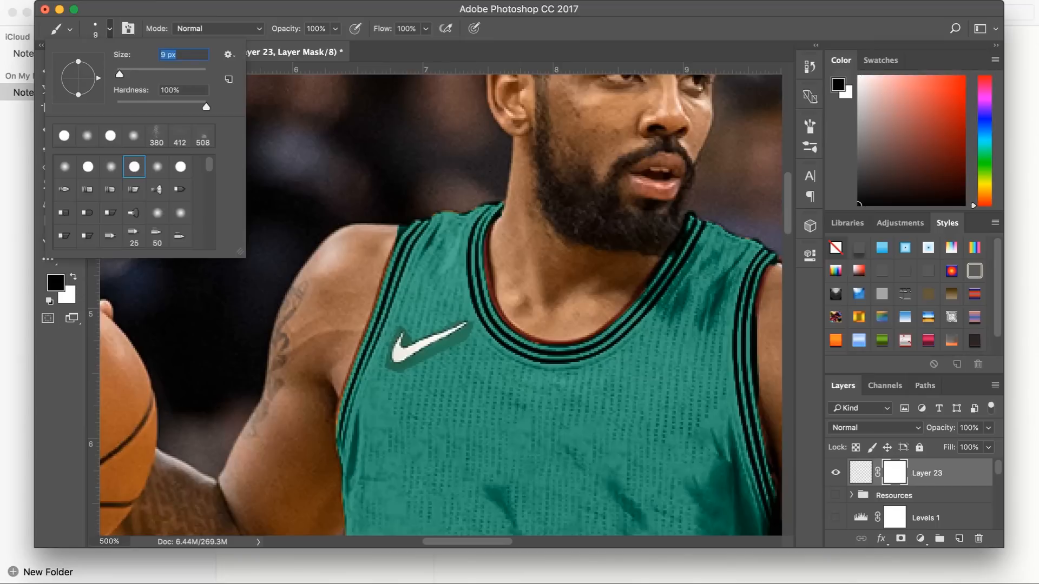
{"action": "key", "text": "Return"}
{"action": "mouse_move", "coordinate": [388, 373]}
{"action": "left_mouse_down"}
{"action": "mouse_move", "coordinate": [469, 323]}
{"action": "mouse_move", "coordinate": [401, 327]}
{"action": "mouse_move", "coordinate": [385, 355]}
{"action": "left_mouse_up"}
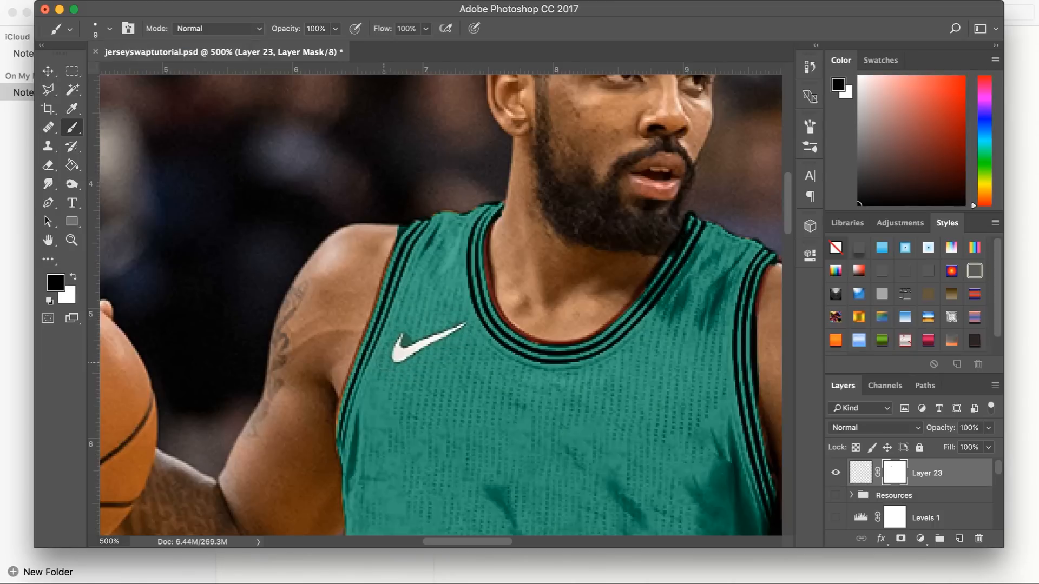
{"action": "left_click", "coordinate": [105, 31]}
{"action": "left_click_drag", "start_coordinate": [123, 76], "coordinate": [120, 76]}
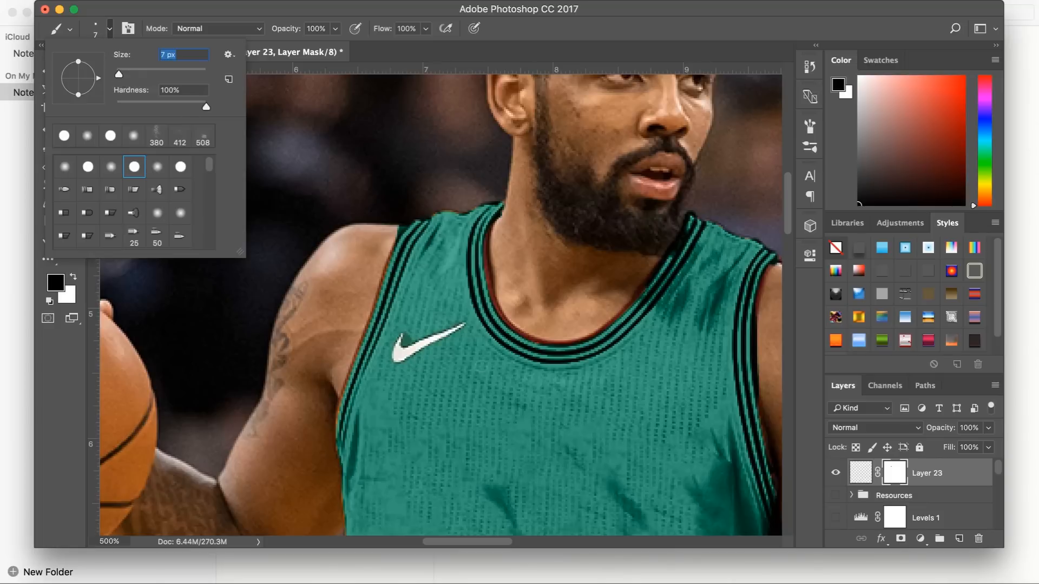
{"action": "key", "text": "Down"}
{"action": "key", "text": "Return"}
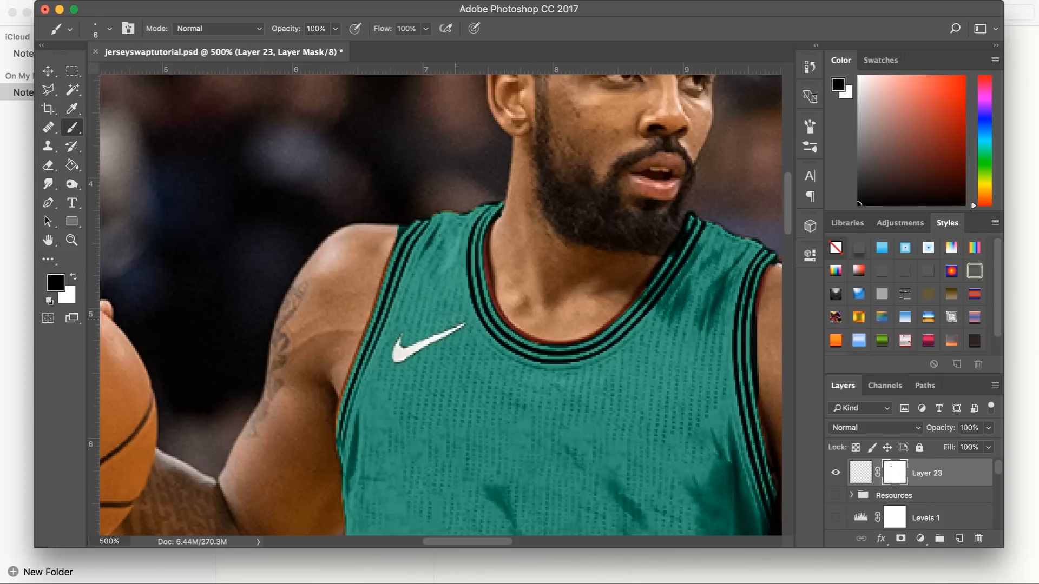
Show and expand the Resources group, and display and select Layer 22 with the Boston player portrait
{"action": "key", "text": "super+0"}
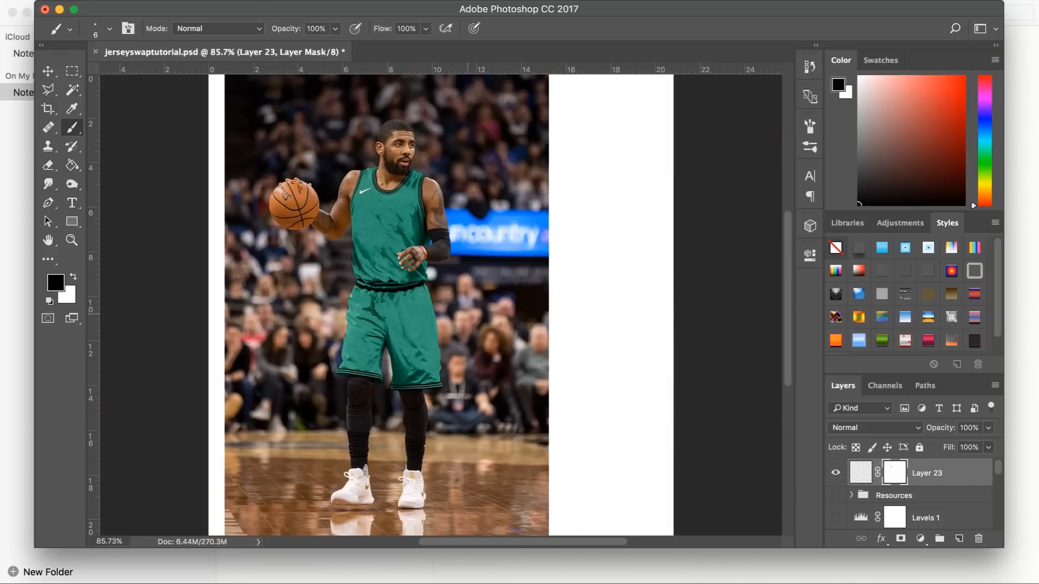
{"action": "left_click", "coordinate": [836, 495]}
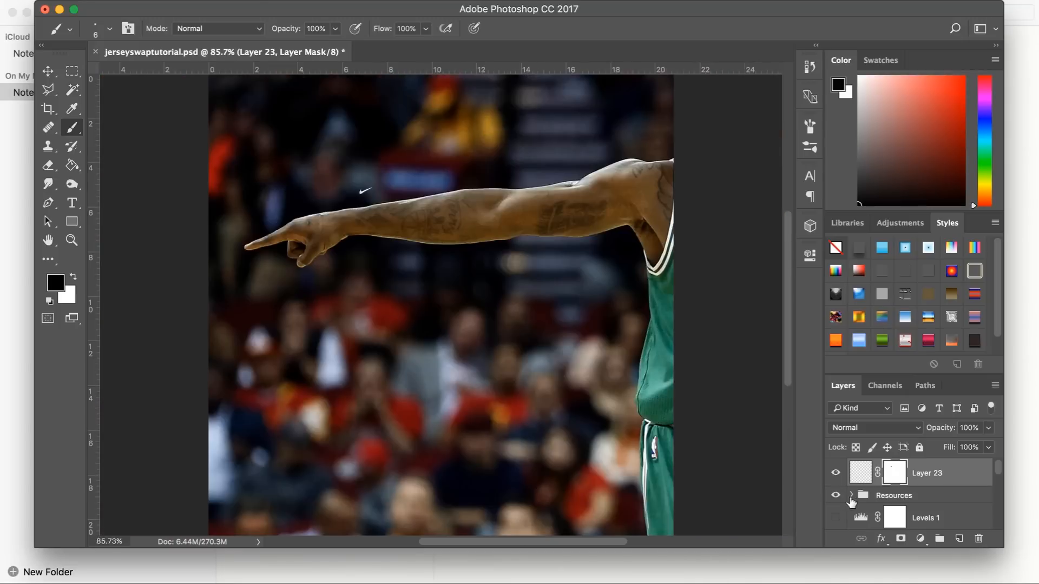
{"action": "left_click", "coordinate": [860, 501]}
{"action": "left_click", "coordinate": [851, 496]}
{"action": "scroll", "coordinate": [860, 509], "scroll_direction": "down", "scroll_amount": 1}
{"action": "left_click", "coordinate": [836, 507]}
{"action": "left_click", "coordinate": [892, 513]}
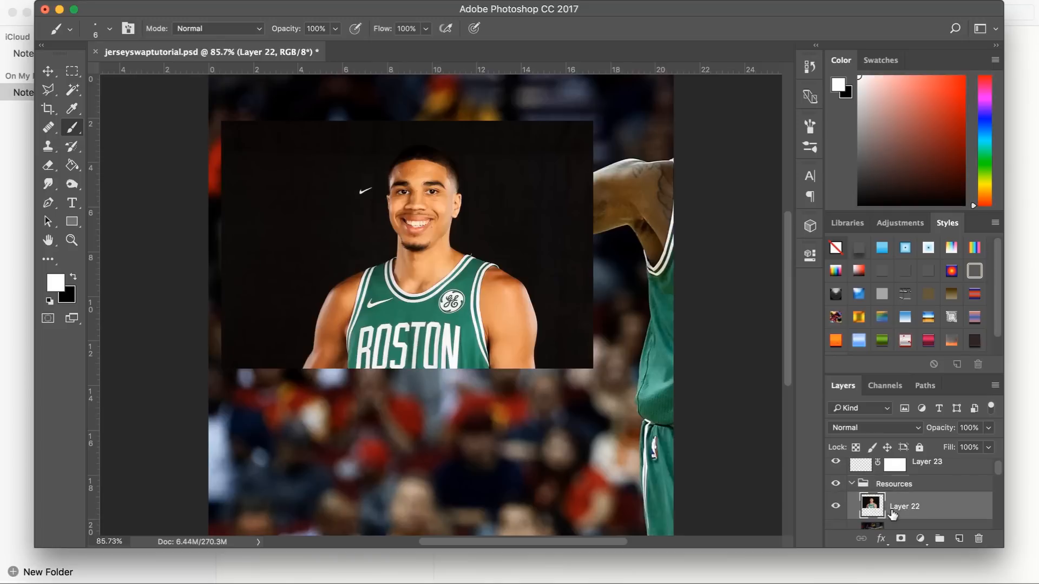
Select the round GE badge on the portrait's jersey with the Magnetic Lasso
{"action": "right_click", "coordinate": [71, 71]}
{"action": "left_click", "coordinate": [125, 83]}
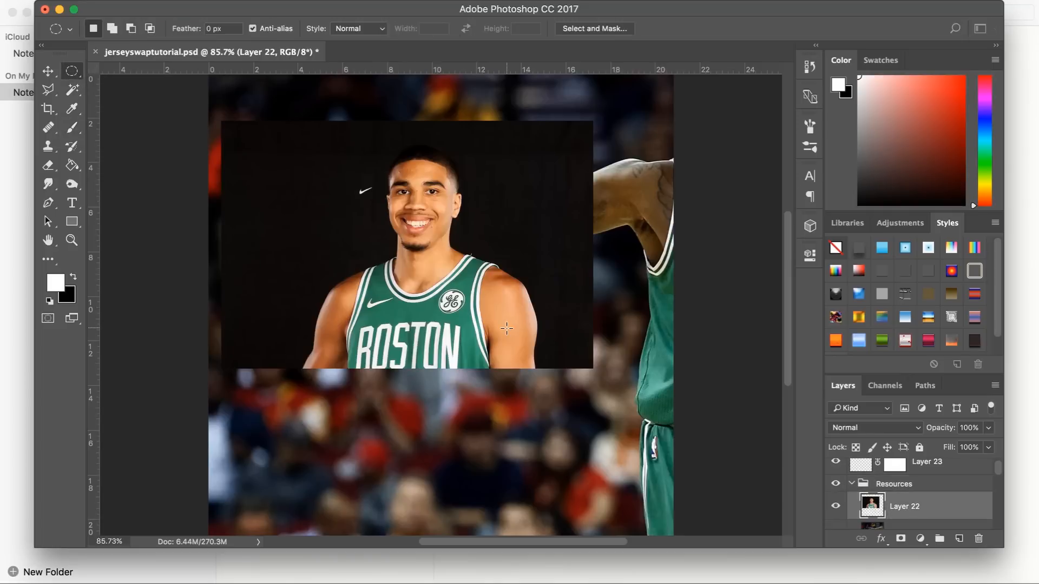
{"action": "key", "text": "super+plus"}
{"action": "key", "text": "super+plus"}
{"action": "key", "text": "super+plus"}
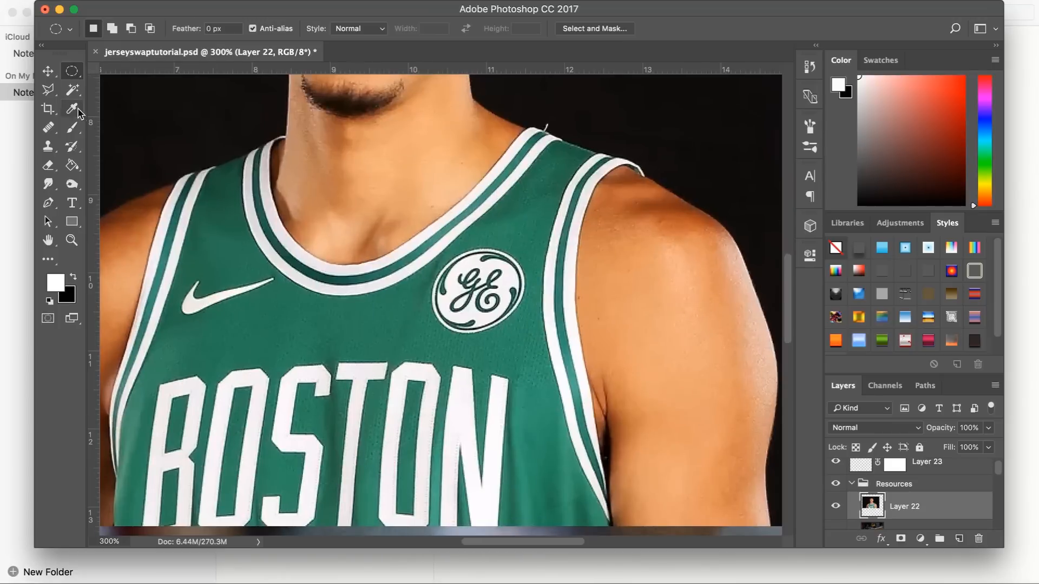
{"action": "left_click", "coordinate": [49, 90]}
{"action": "left_click", "coordinate": [82, 116]}
{"action": "left_click", "coordinate": [447, 264]}
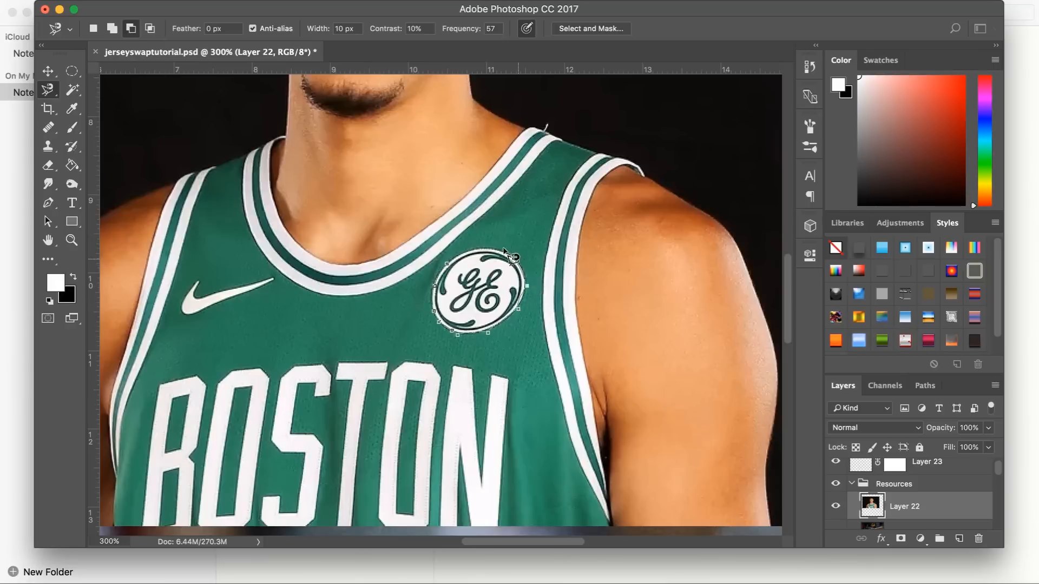
{"action": "left_click", "coordinate": [448, 266]}
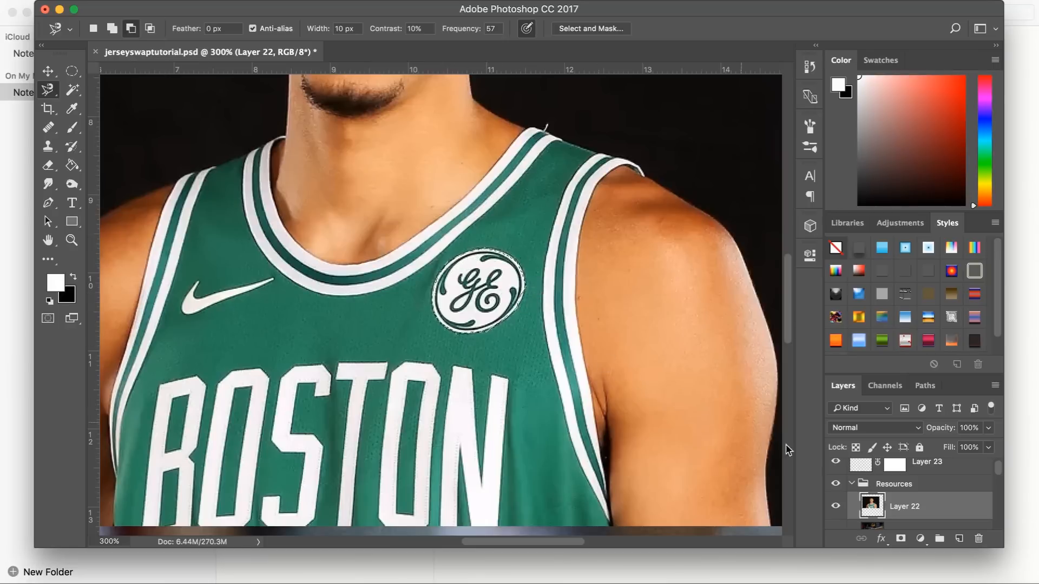
Mask Layer 22 to the GE badge, move it above Layer 23, and hide the Resources group
{"action": "left_click", "coordinate": [901, 538]}
{"action": "left_click_drag", "start_coordinate": [873, 514], "coordinate": [866, 465]}
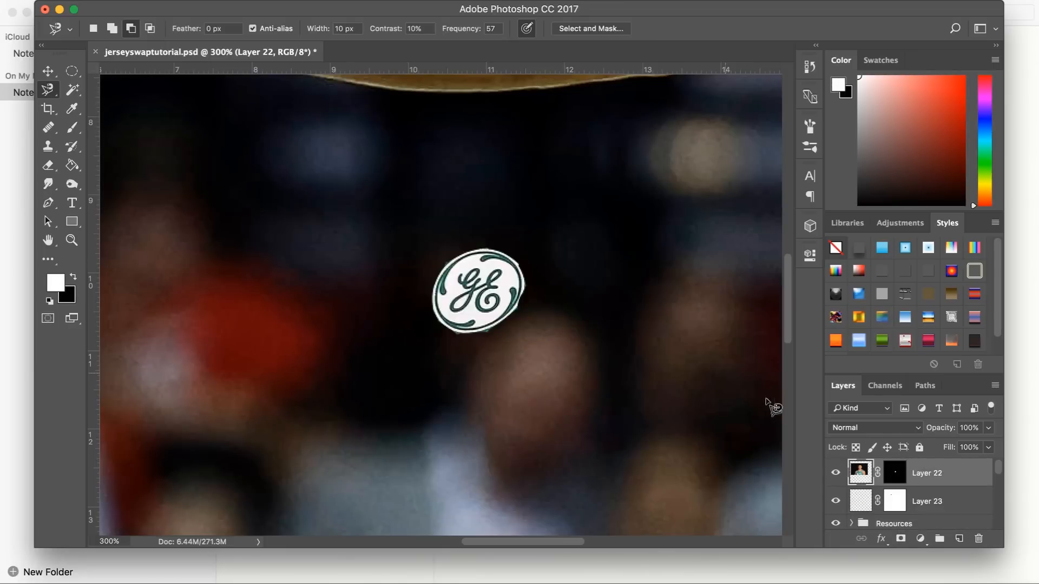
{"action": "left_click", "coordinate": [836, 524]}
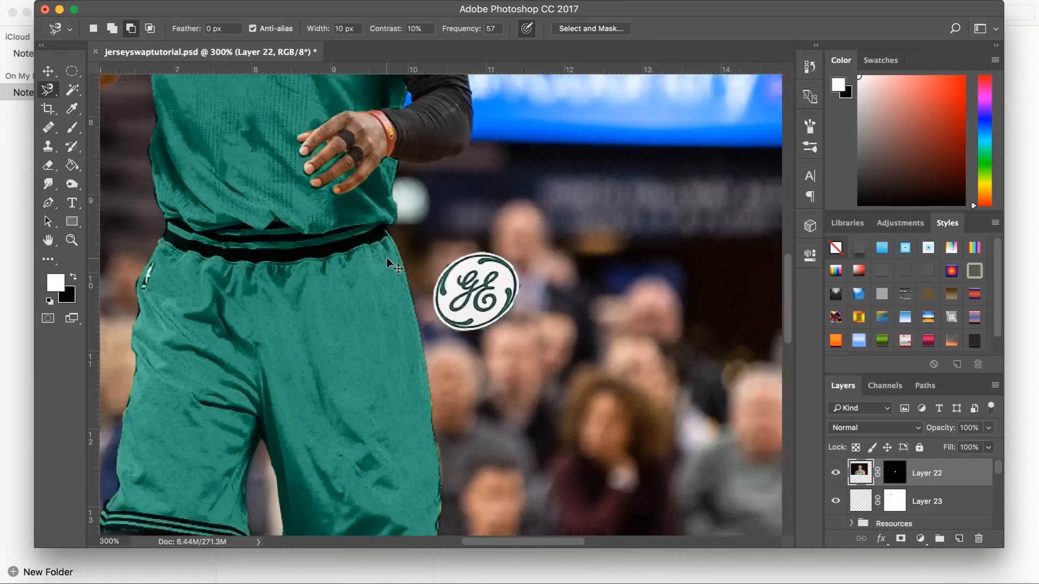
Scale the GE badge layer to 49.5%, rotate it about -8.28°, and place it on the chest opposite the swoosh
{"action": "key", "text": "super+0"}
{"action": "key", "text": "v"}
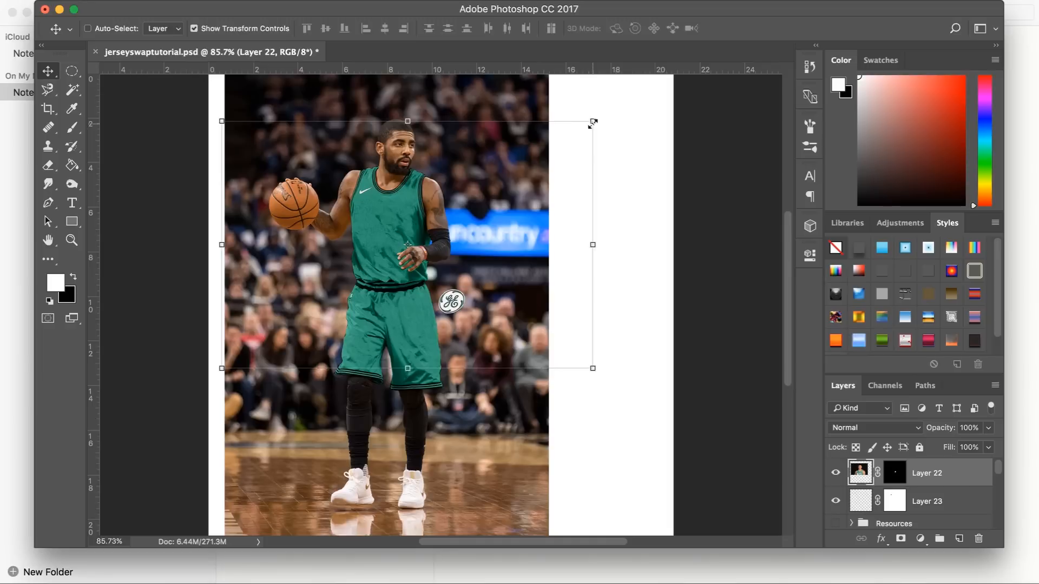
{"action": "left_click_drag", "start_coordinate": [593, 122], "coordinate": [406, 246]}
{"action": "left_click_drag", "start_coordinate": [416, 258], "coordinate": [407, 243]}
{"action": "left_click_drag", "start_coordinate": [388, 260], "coordinate": [433, 158]}
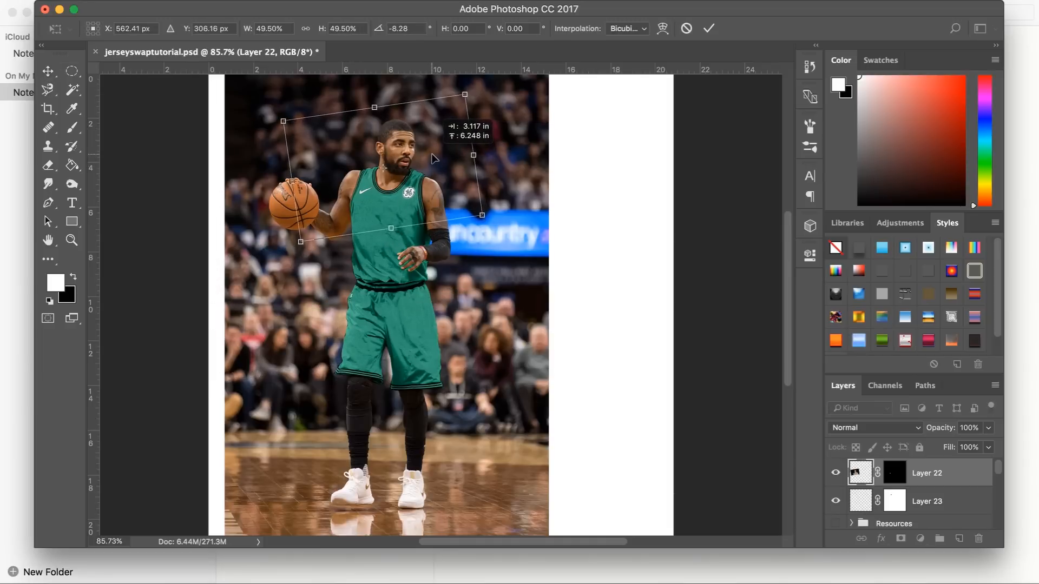
{"action": "left_click", "coordinate": [709, 28]}
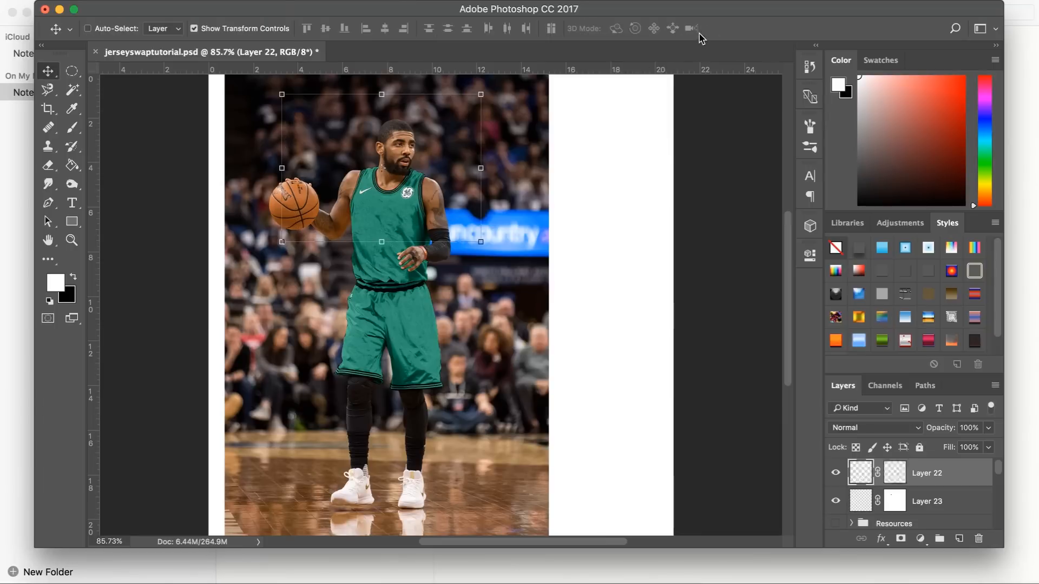
Fine-tune the GE badge's position between the collar and the armhole trim
{"action": "left_click_drag", "start_coordinate": [632, 123], "coordinate": [633, 123]}
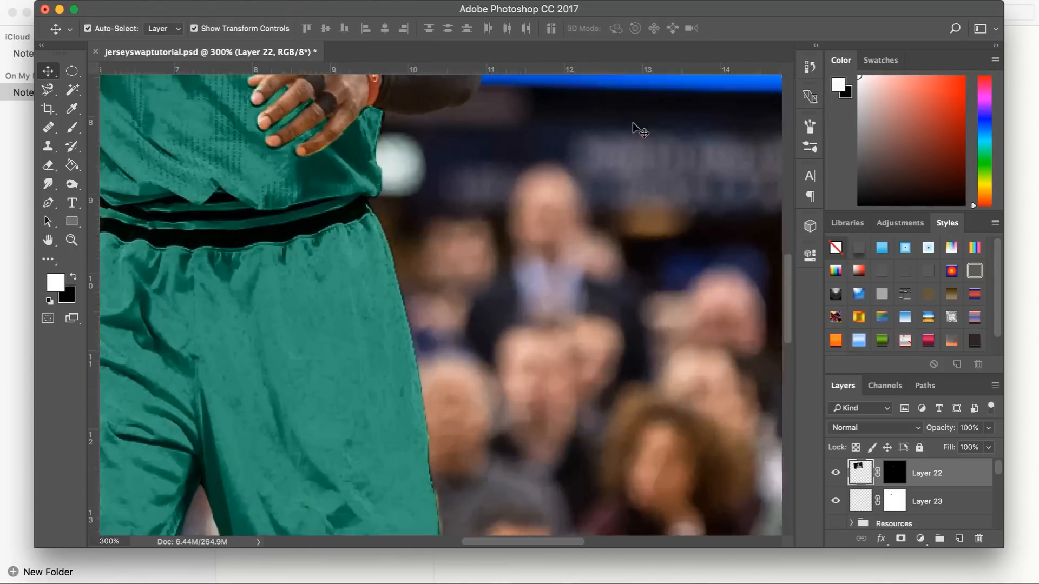
{"action": "scroll", "coordinate": [636, 129], "scroll_direction": "up", "scroll_amount": 6}
{"action": "key", "text": "super+plus"}
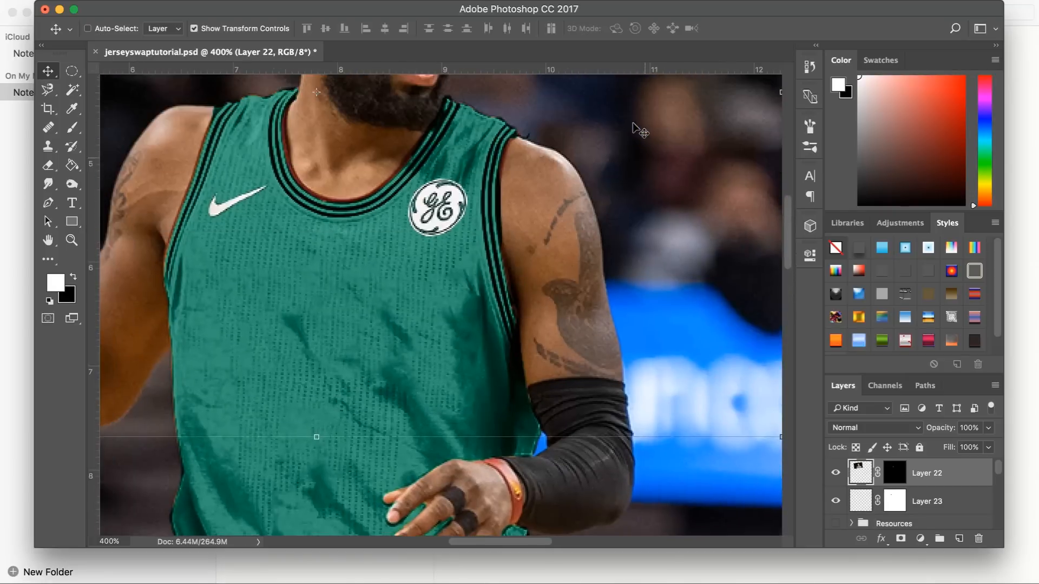
{"action": "left_click_drag", "start_coordinate": [559, 172], "coordinate": [557, 176]}
{"action": "key", "text": "super+0"}
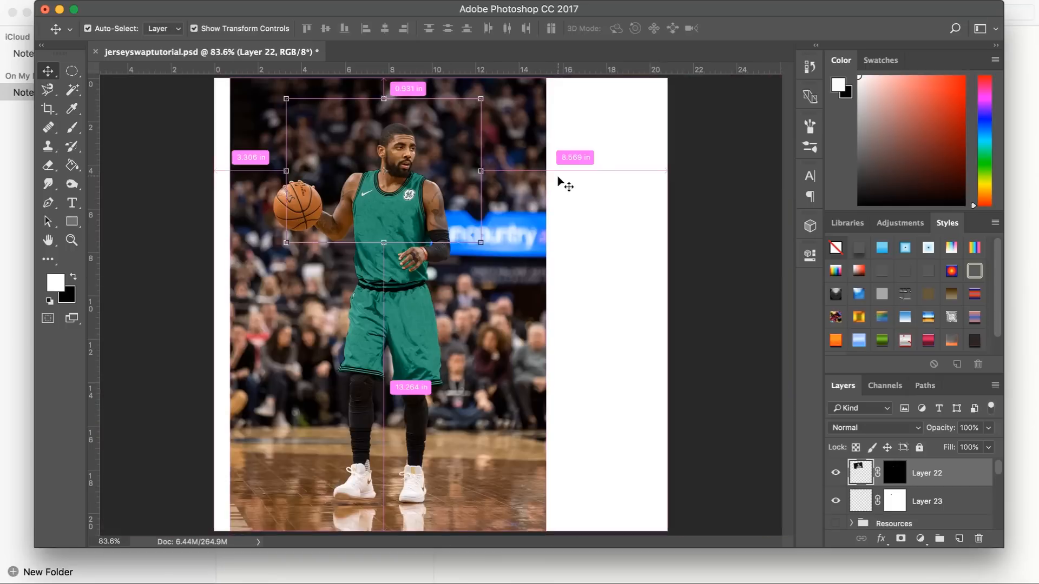
Show the Resources group and hide its Layer 21 and Layer 19 copy reference photos
{"action": "left_click", "coordinate": [852, 523]}
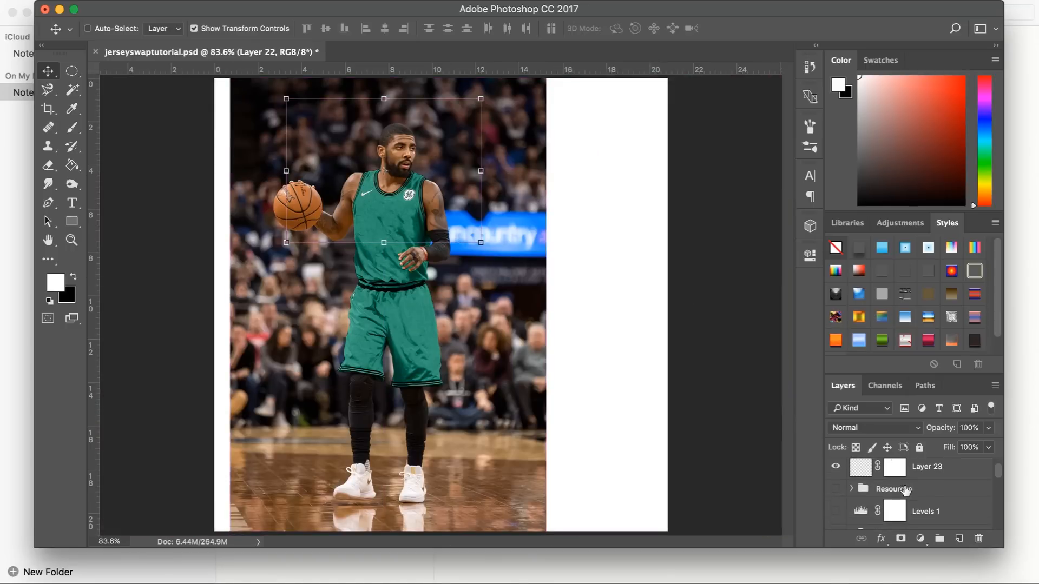
{"action": "left_click", "coordinate": [836, 489]}
{"action": "scroll", "coordinate": [850, 495], "scroll_direction": "down", "scroll_amount": 1}
{"action": "left_click", "coordinate": [920, 500]}
{"action": "left_click_drag", "start_coordinate": [593, 360], "coordinate": [308, 338]}
{"action": "left_click_drag", "start_coordinate": [393, 286], "coordinate": [408, 301]}
{"action": "left_click", "coordinate": [835, 500]}
{"action": "left_click", "coordinate": [877, 524]}
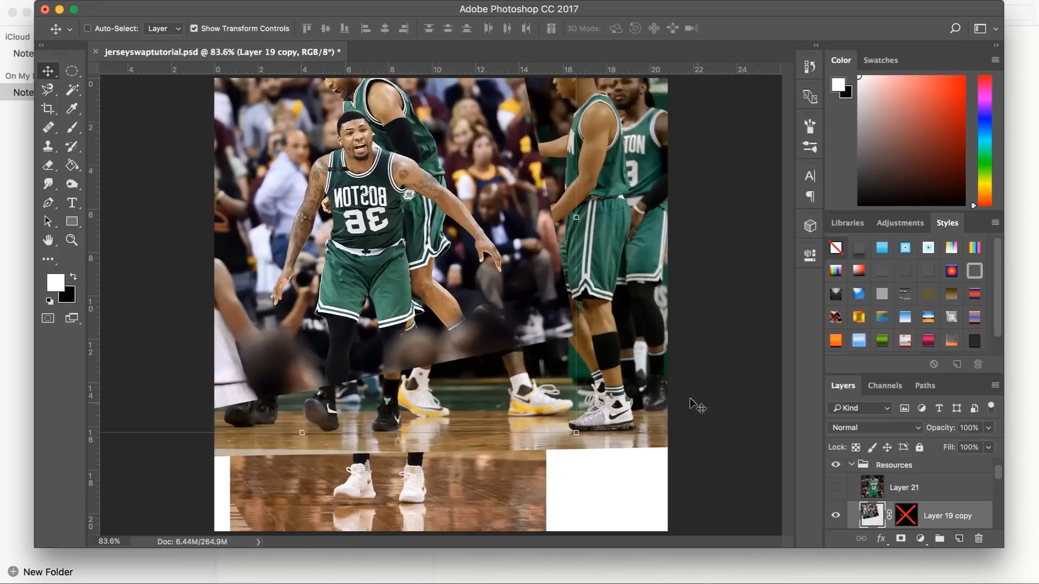
{"action": "left_click_drag", "start_coordinate": [525, 357], "coordinate": [606, 352]}
{"action": "left_click", "coordinate": [836, 516]}
Hide the Layer 16 and Layer 13 reference photos and select Layer 10 with the headband player in the Boston jersey
{"action": "scroll", "coordinate": [839, 519], "scroll_direction": "down", "scroll_amount": 2}
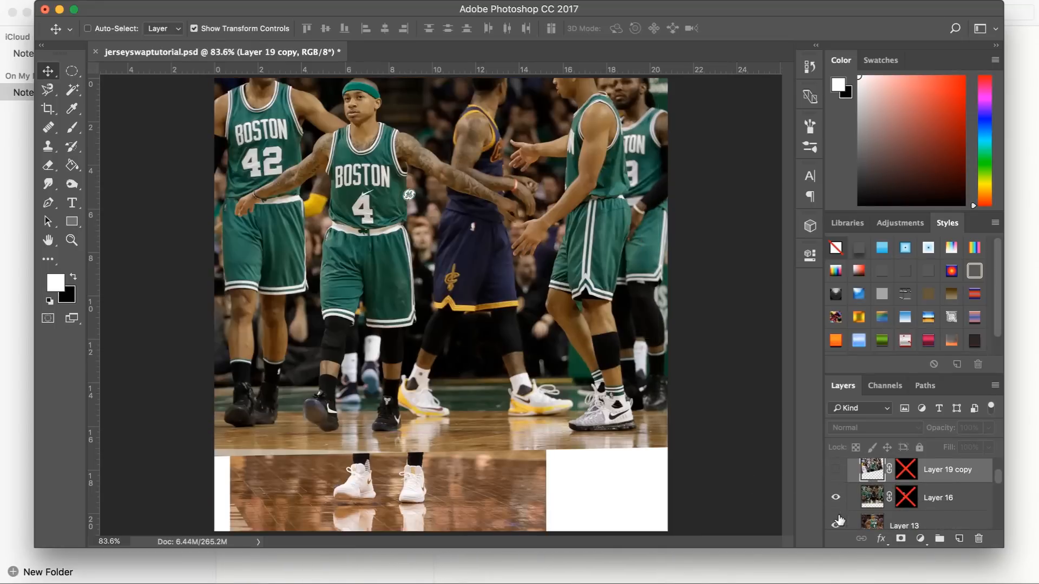
{"action": "left_click", "coordinate": [836, 498]}
{"action": "scroll", "coordinate": [838, 512], "scroll_direction": "down", "scroll_amount": 1}
{"action": "left_click", "coordinate": [837, 498]}
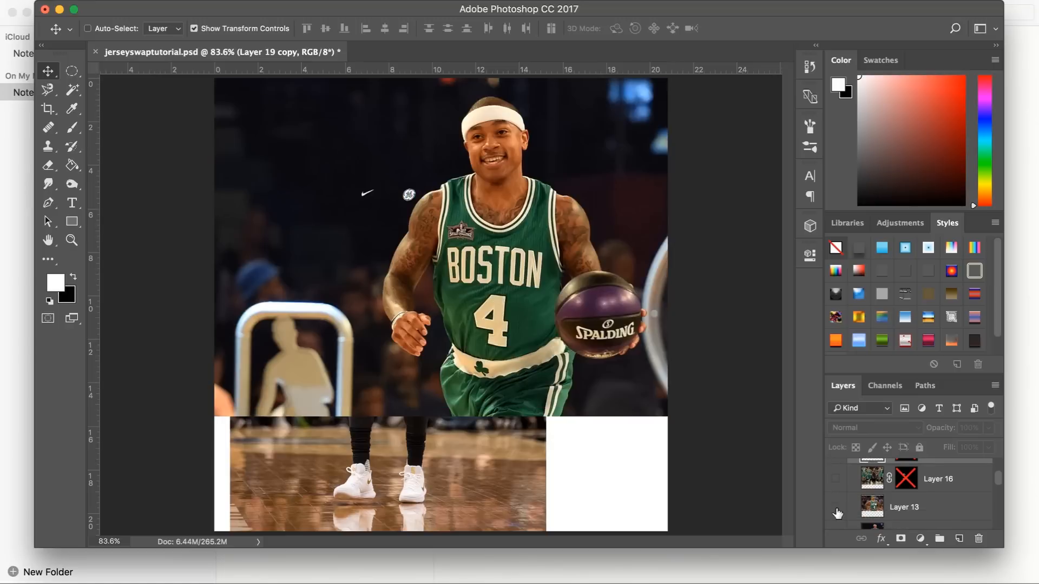
{"action": "scroll", "coordinate": [838, 496], "scroll_direction": "down", "scroll_amount": 1}
{"action": "left_click", "coordinate": [835, 483]}
{"action": "left_click", "coordinate": [835, 483]}
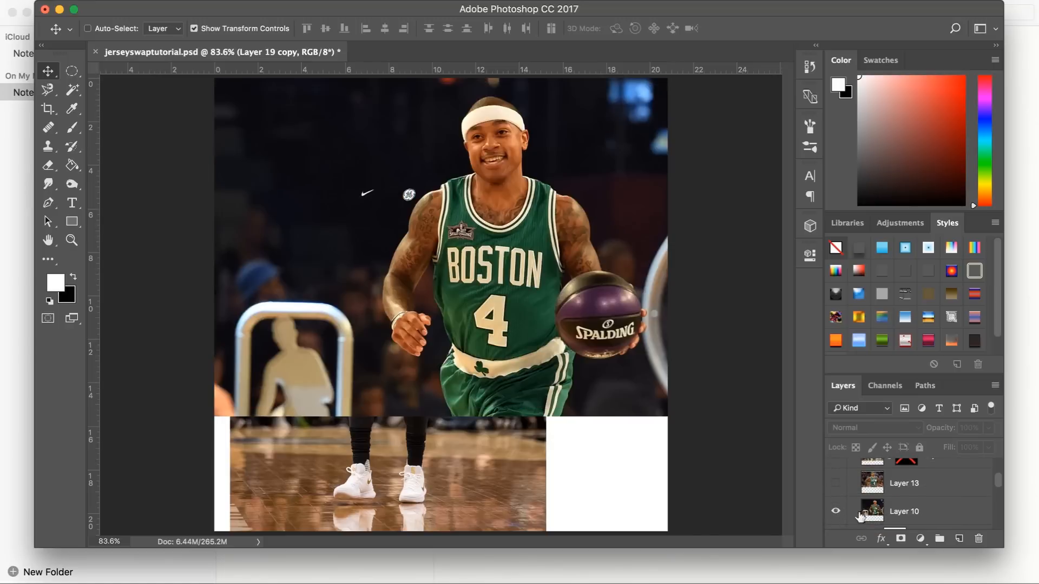
{"action": "left_click", "coordinate": [864, 517]}
{"action": "left_click", "coordinate": [842, 514]}
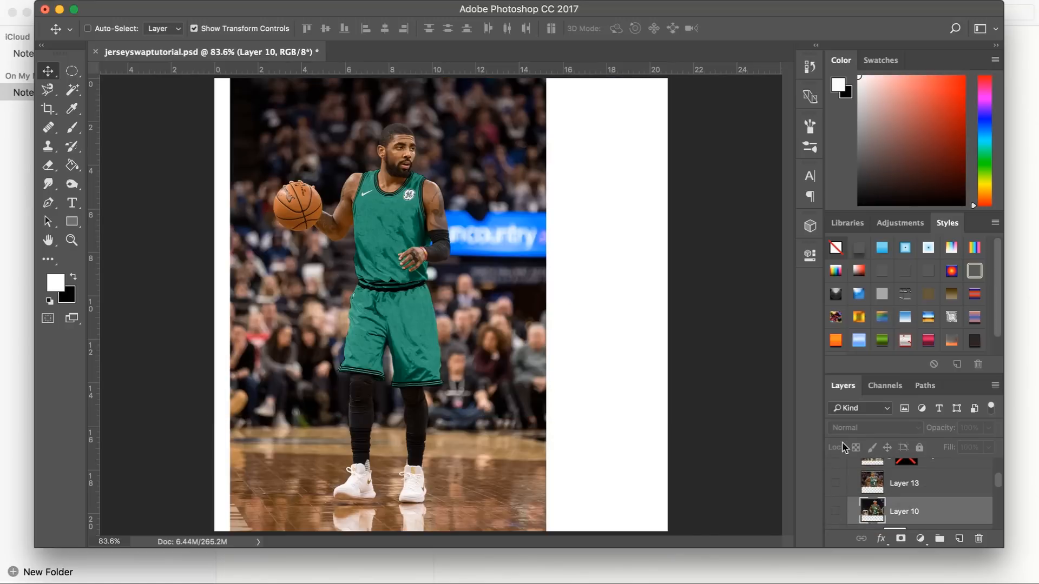
Show Layer 10 and outline the white-and-green armhole trim of the Boston jersey with the Magnetic Lasso
{"action": "scroll", "coordinate": [840, 471], "scroll_direction": "down", "scroll_amount": 2}
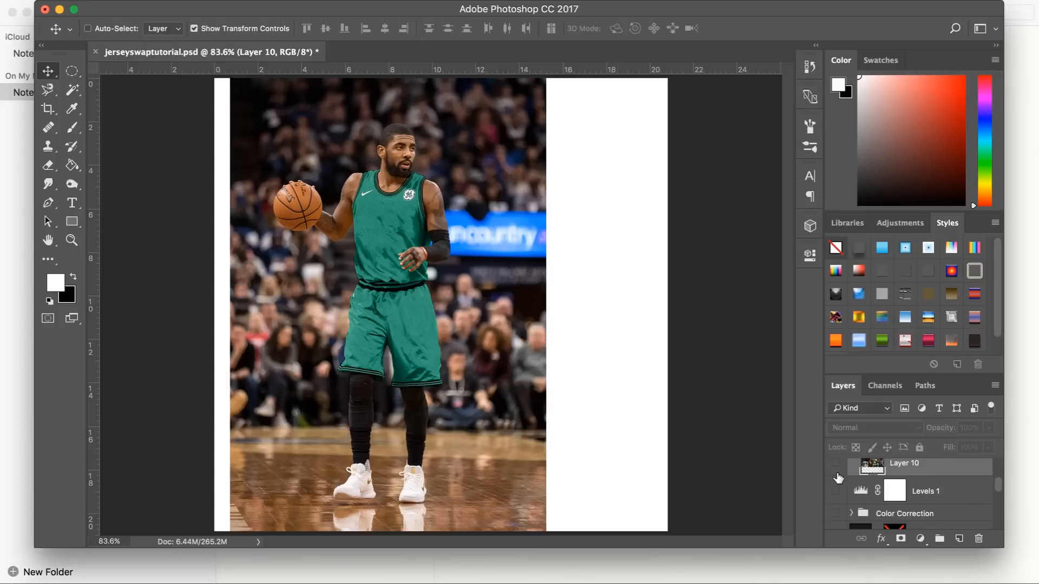
{"action": "left_click", "coordinate": [837, 473]}
{"action": "left_click", "coordinate": [837, 474]}
{"action": "left_click", "coordinate": [837, 474]}
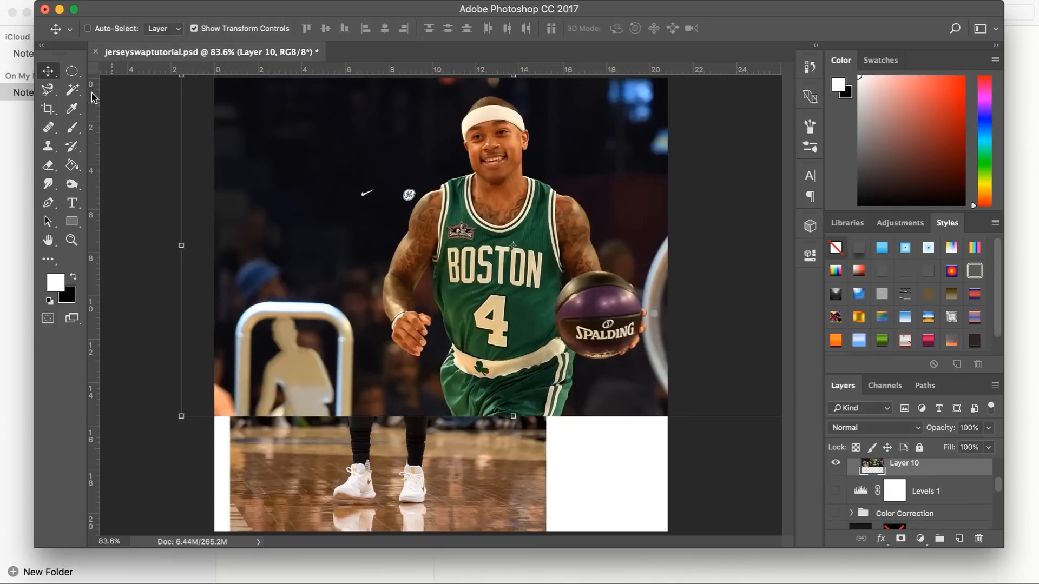
{"action": "left_click", "coordinate": [49, 90]}
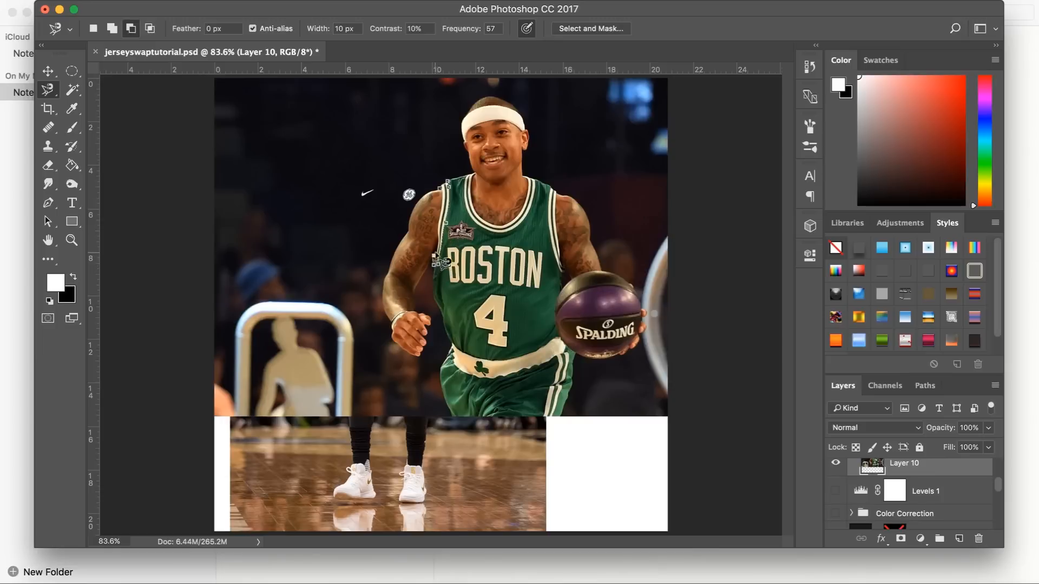
{"action": "left_click", "coordinate": [446, 184]}
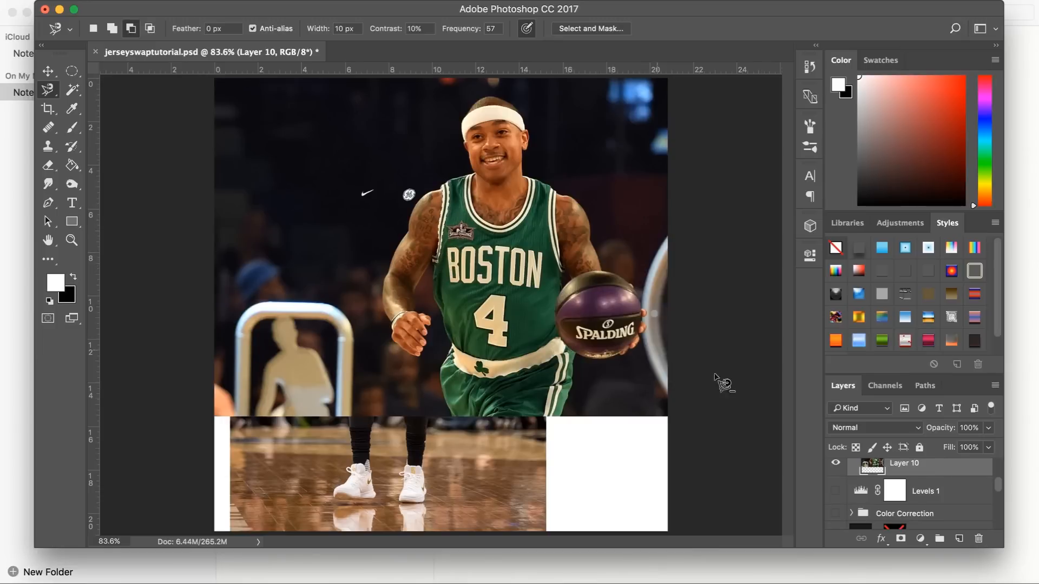
Mask Layer 10 to the armhole trim selection and duplicate the masked layer
{"action": "left_click", "coordinate": [901, 538]}
{"action": "key", "text": "super+j"}
{"action": "key", "text": "x"}
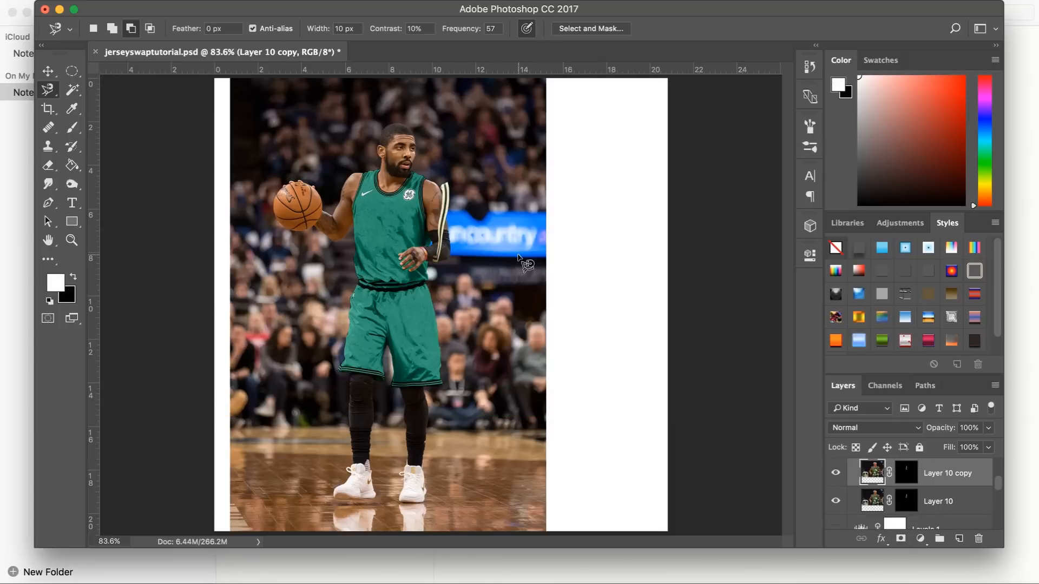
Flip the duplicated trim horizontally, with the original Layer 10 hidden, and move it beside the player's armhole
{"action": "left_click", "coordinate": [124, 2]}
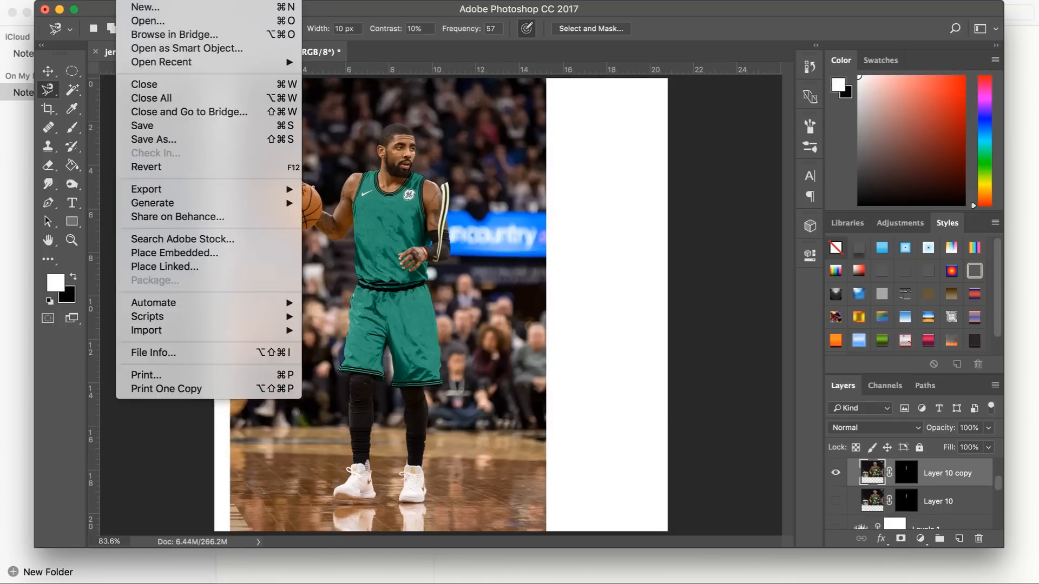
{"action": "mouse_move", "coordinate": [157, 1]}
{"action": "mouse_move", "coordinate": [234, 312]}
{"action": "left_click", "coordinate": [374, 474]}
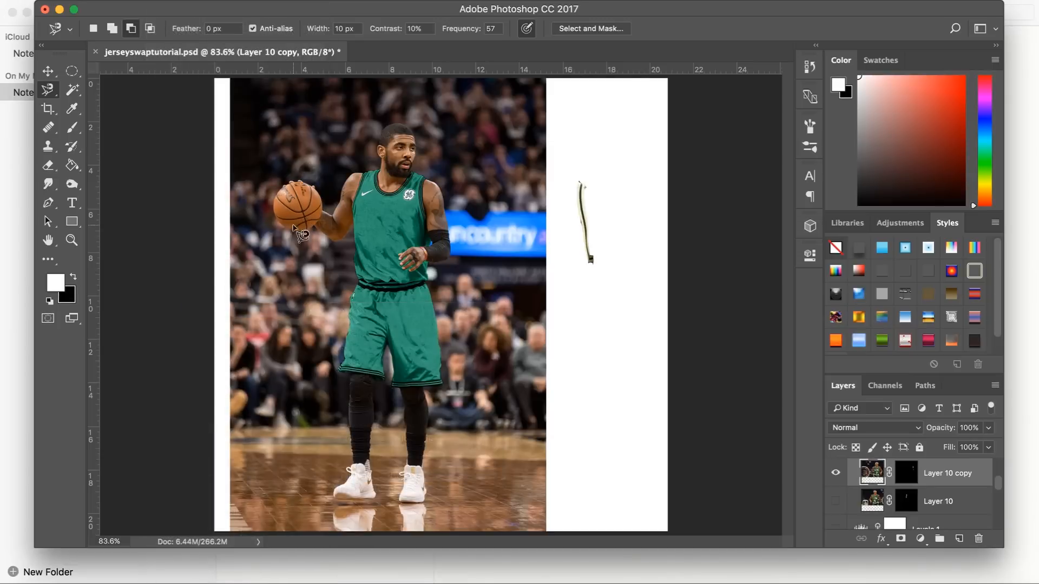
{"action": "key", "text": "v"}
{"action": "left_click_drag", "start_coordinate": [330, 163], "coordinate": [444, 157]}
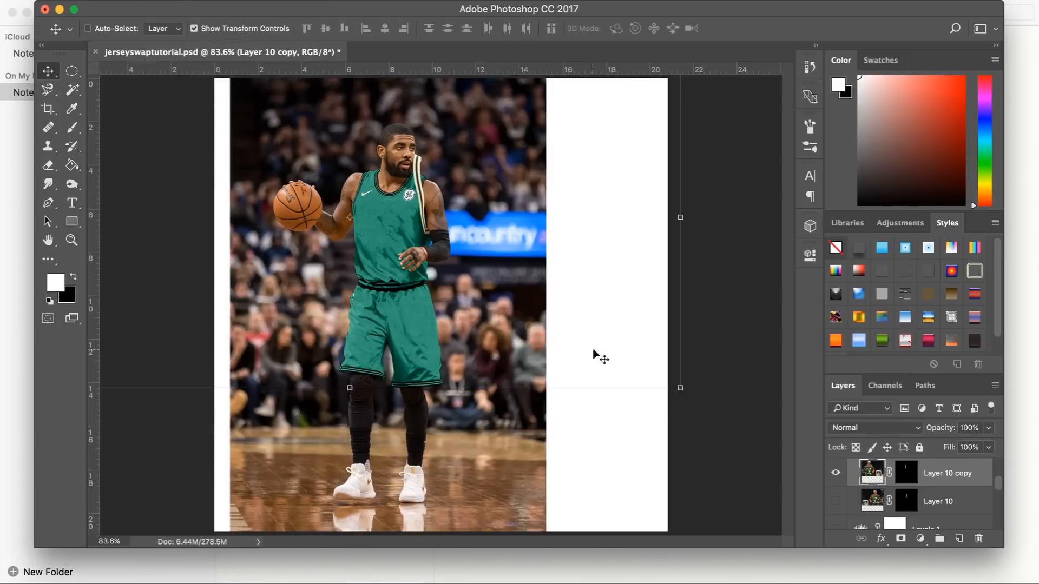
Scale the trim copy to about 70%, rotate it slightly, and fit it along the armhole beside the GE badge
{"action": "left_click_drag", "start_coordinate": [680, 387], "coordinate": [489, 200]}
{"action": "left_click_drag", "start_coordinate": [526, 233], "coordinate": [519, 260]}
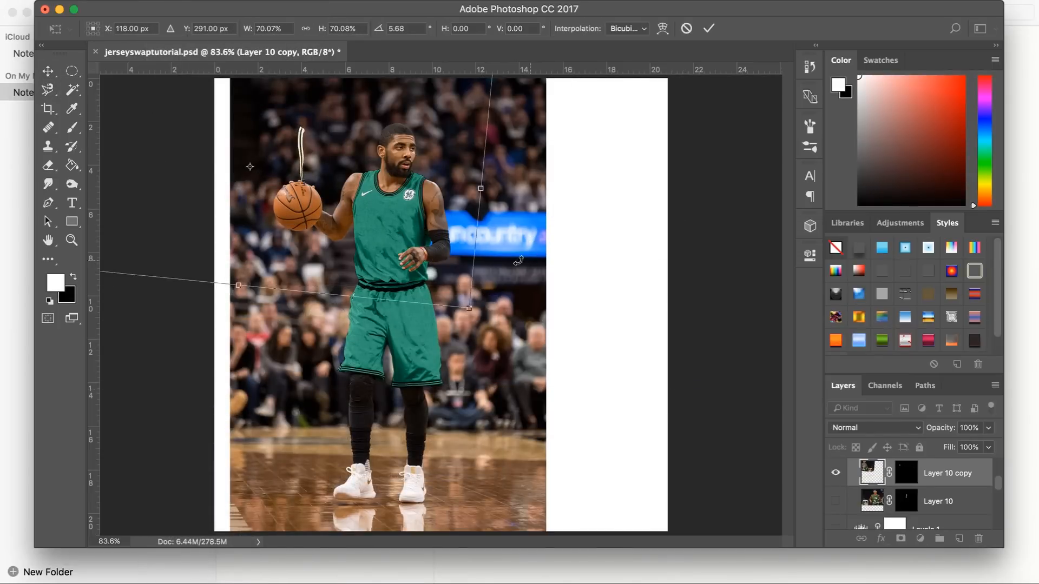
{"action": "left_click_drag", "start_coordinate": [431, 241], "coordinate": [570, 318]}
{"action": "left_click_drag", "start_coordinate": [587, 360], "coordinate": [549, 330]}
{"action": "left_click_drag", "start_coordinate": [514, 285], "coordinate": [526, 297]}
{"action": "left_click", "coordinate": [709, 28]}
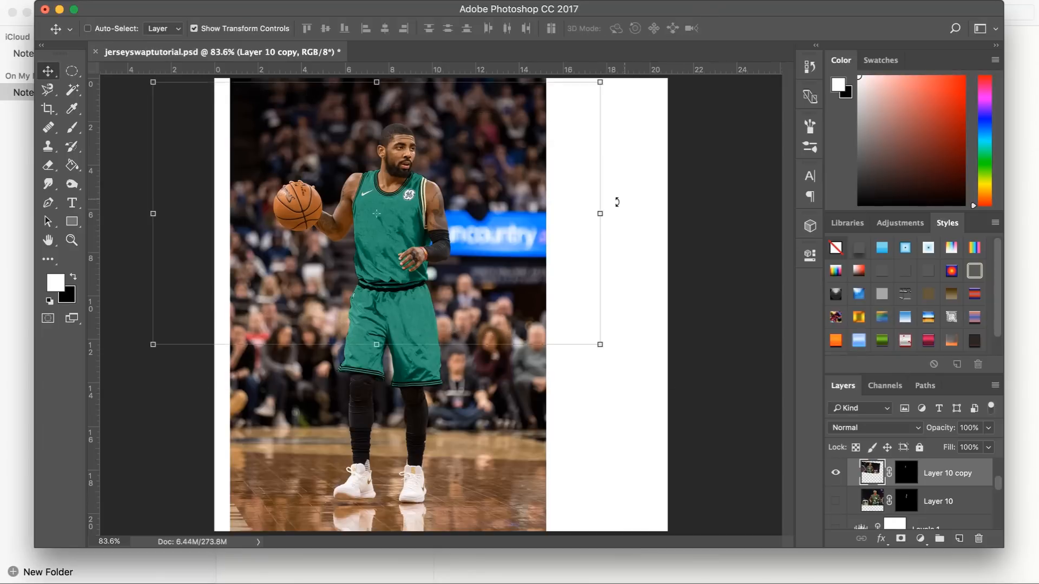
{"action": "left_click_drag", "start_coordinate": [581, 202], "coordinate": [581, 201]}
Paint black on Layer 10 copy's mask along the trim's outer edge with a 6 px brush, then undo the last stroke
{"action": "key", "text": "super+plus"}
{"action": "key", "text": "super+plus"}
{"action": "key", "text": "super+plus"}
{"action": "key", "text": "super+plus"}
{"action": "scroll", "coordinate": [581, 200], "scroll_direction": "up", "scroll_amount": 8}
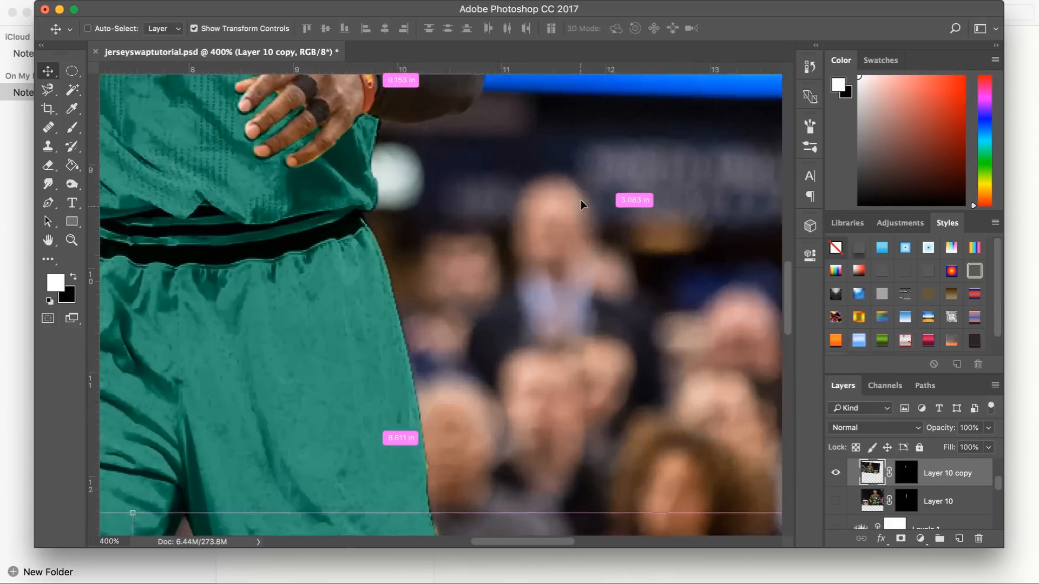
{"action": "scroll", "coordinate": [580, 200], "scroll_direction": "up", "scroll_amount": 2}
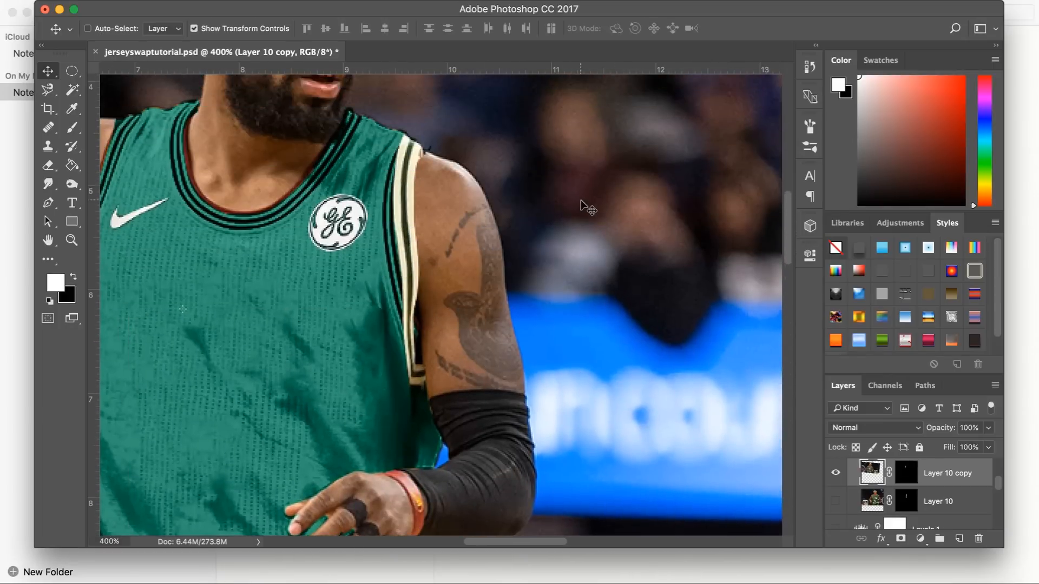
{"action": "scroll", "coordinate": [574, 264], "scroll_direction": "up", "scroll_amount": 1}
{"action": "left_click", "coordinate": [72, 128]}
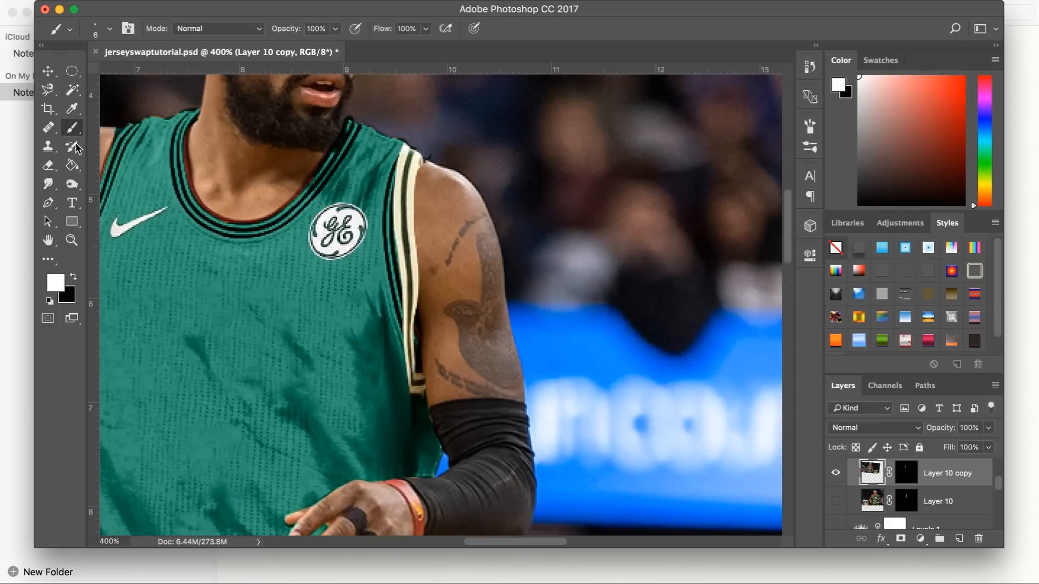
{"action": "left_click", "coordinate": [74, 277]}
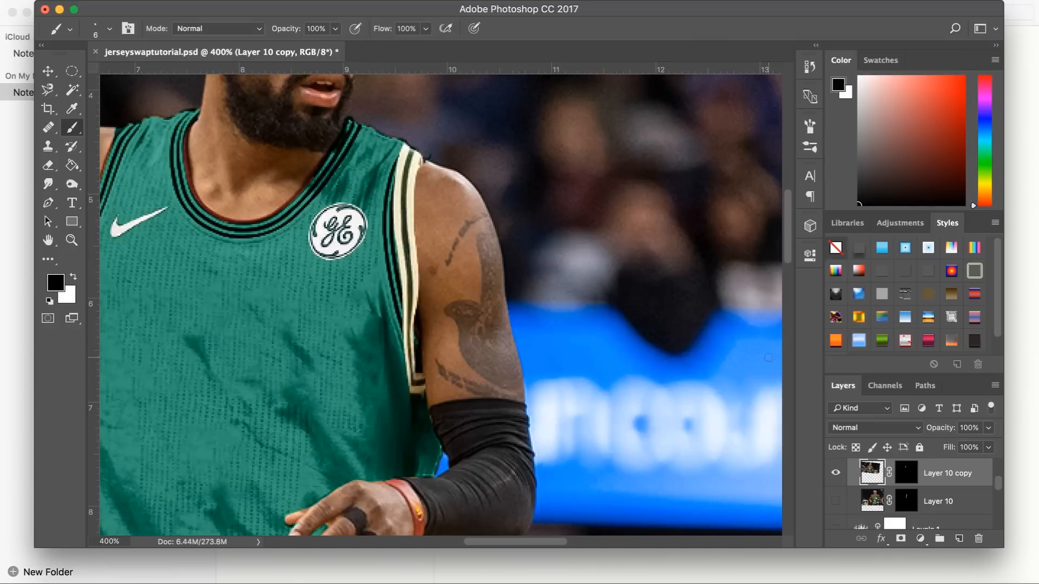
{"action": "left_click", "coordinate": [906, 473]}
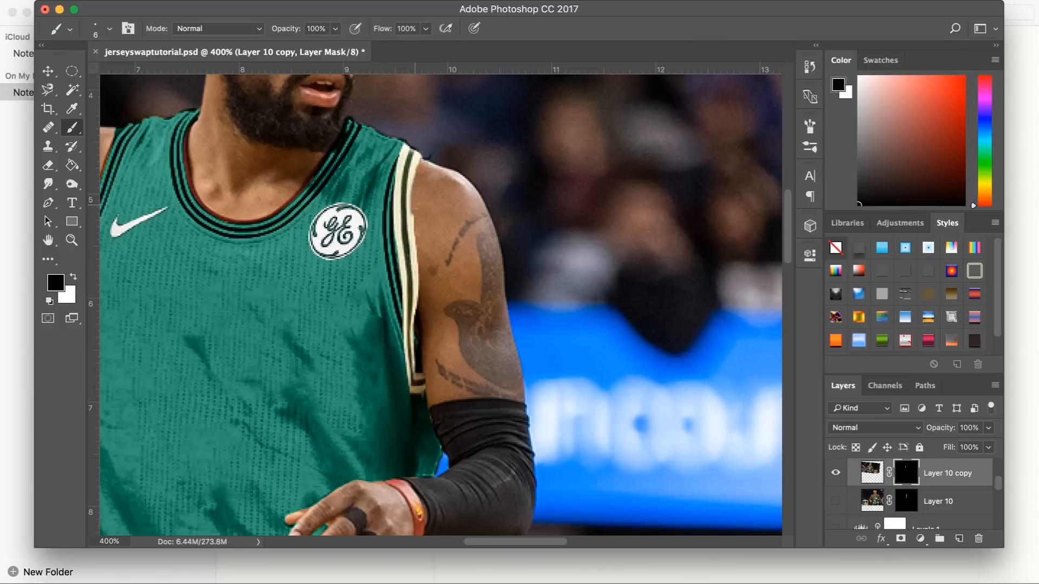
{"action": "left_click_drag", "start_coordinate": [415, 217], "coordinate": [432, 165]}
{"action": "left_click_drag", "start_coordinate": [412, 238], "coordinate": [415, 211]}
{"action": "key", "text": "super+z"}
Add a new empty layer directly above the Kyrie photo layer
{"action": "scroll", "coordinate": [881, 499], "scroll_direction": "down", "scroll_amount": 5}
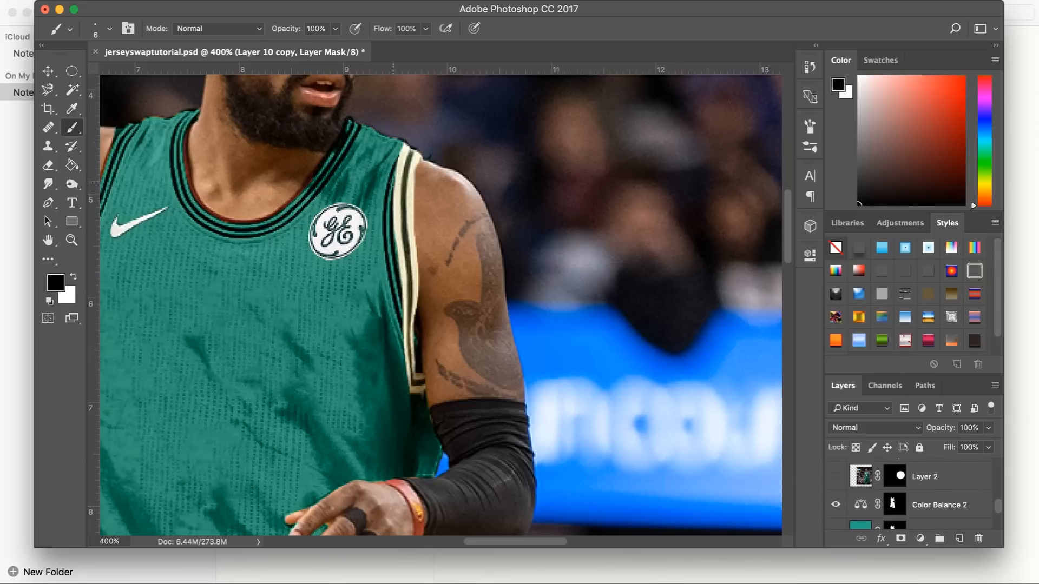
{"action": "scroll", "coordinate": [886, 508], "scroll_direction": "down", "scroll_amount": 6}
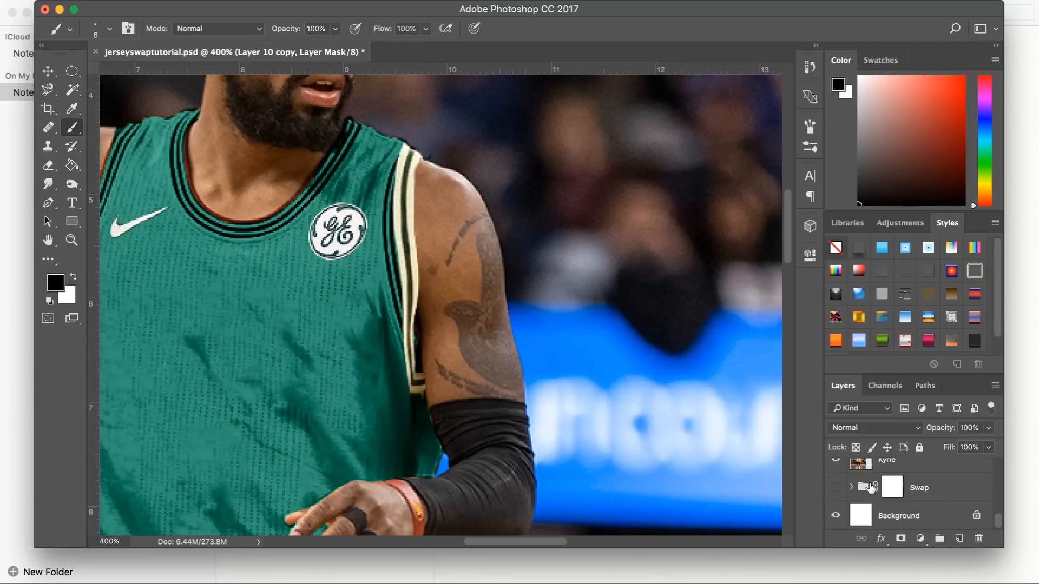
{"action": "scroll", "coordinate": [885, 508], "scroll_direction": "down", "scroll_amount": 1}
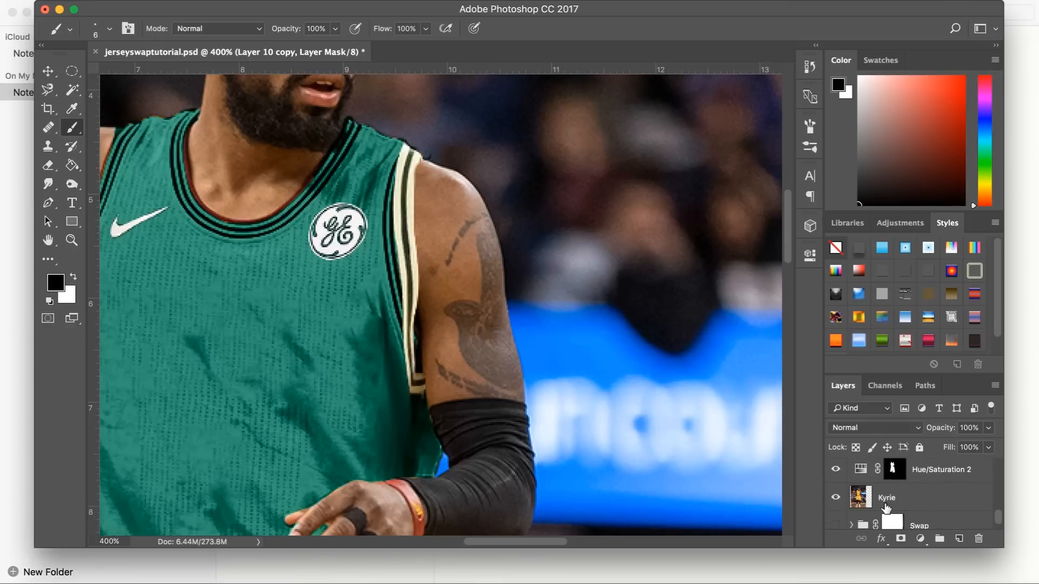
{"action": "left_click", "coordinate": [890, 500]}
{"action": "left_click", "coordinate": [959, 538]}
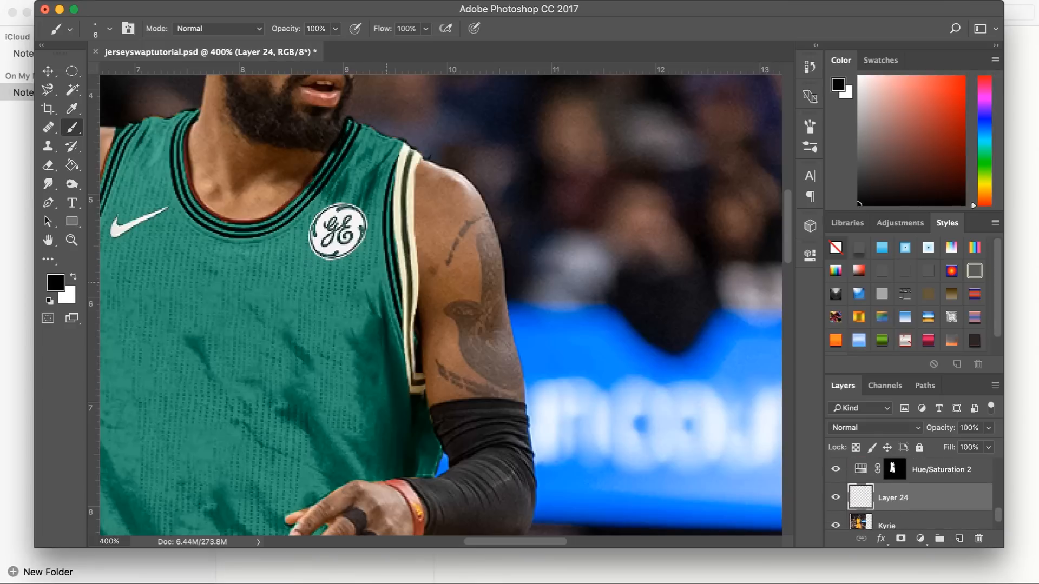
Clone jersey fabric sampled below the GE badge over the old armhole piping, using the Clone Stamp with Current & Below sampling
{"action": "left_click", "coordinate": [48, 145]}
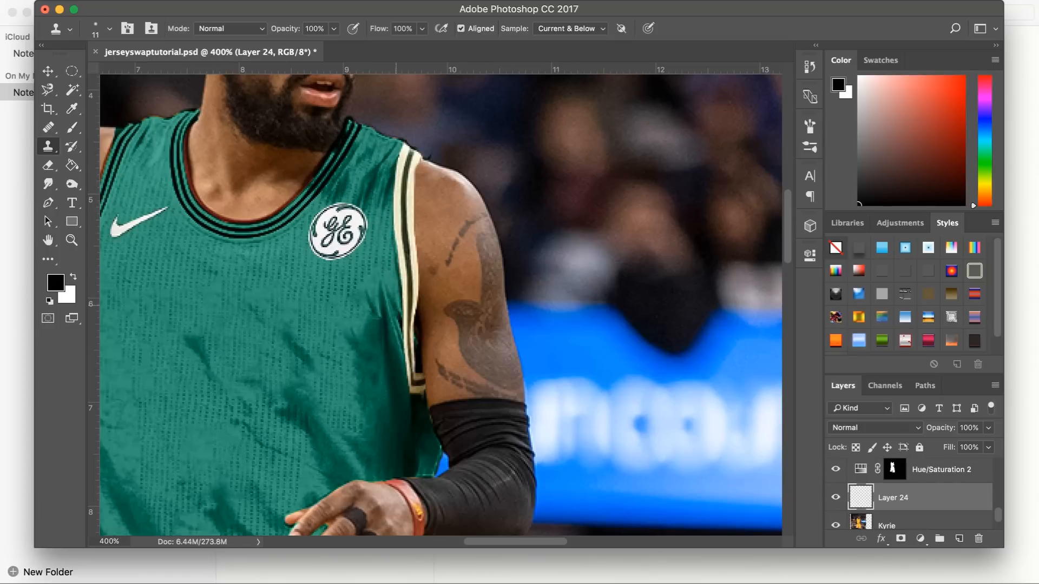
{"action": "left_click", "coordinate": [568, 28]}
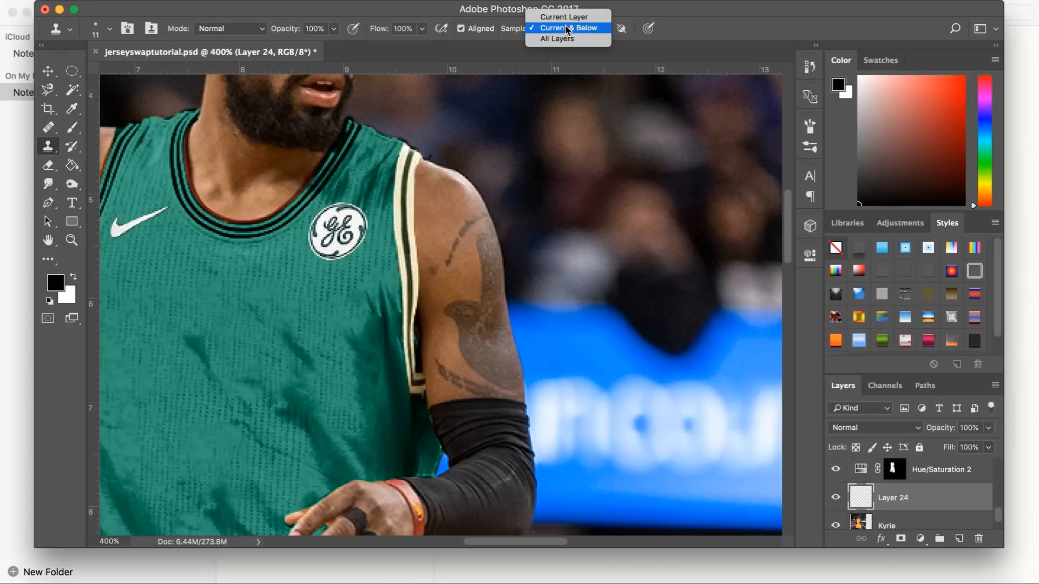
{"action": "left_click", "coordinate": [568, 28]}
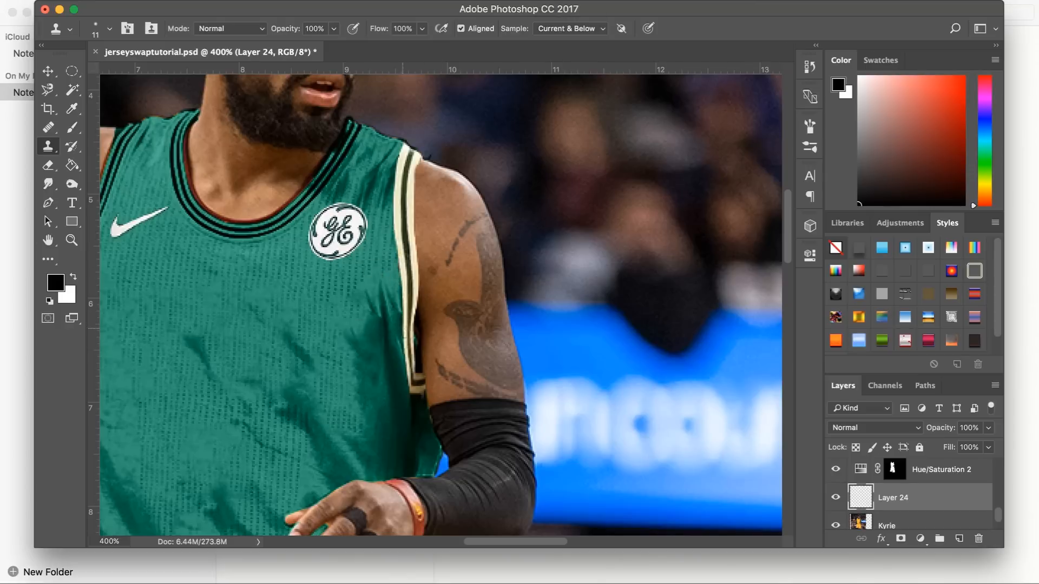
{"action": "left_click", "coordinate": [339, 275], "text": "alt"}
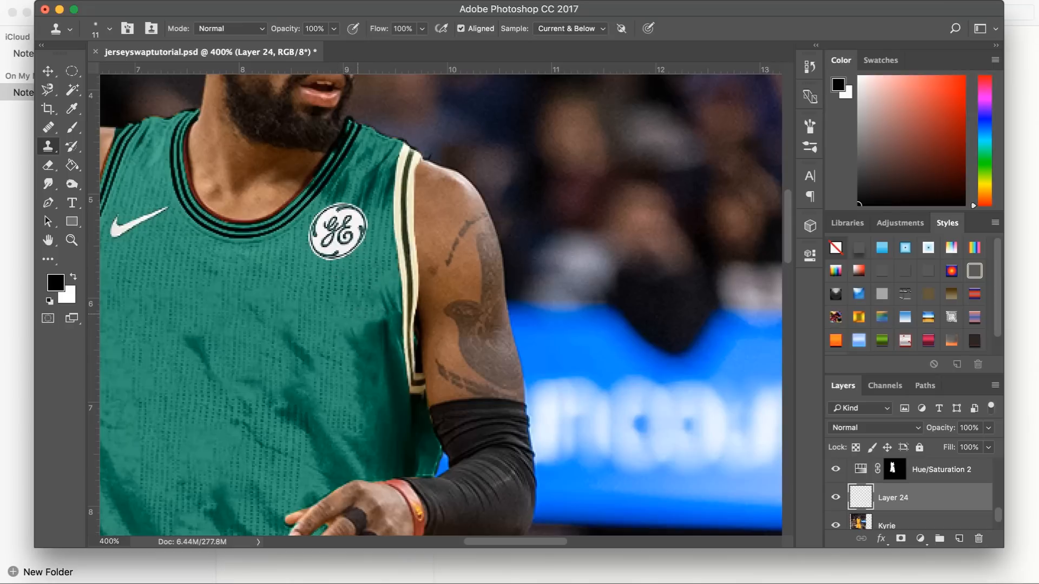
{"action": "scroll", "coordinate": [429, 220], "scroll_direction": "up", "scroll_amount": 1}
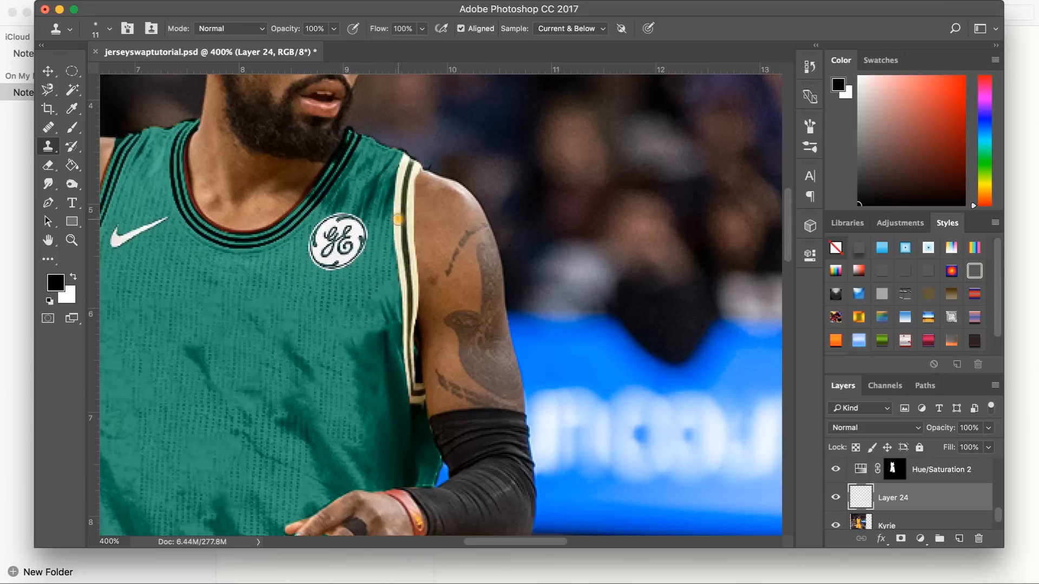
Move Layer 22 and Layer 23 together into the Resources group, directly above Layer 10 copy
{"action": "key", "text": "super+0"}
{"action": "scroll", "coordinate": [930, 493], "scroll_direction": "down", "scroll_amount": 10}
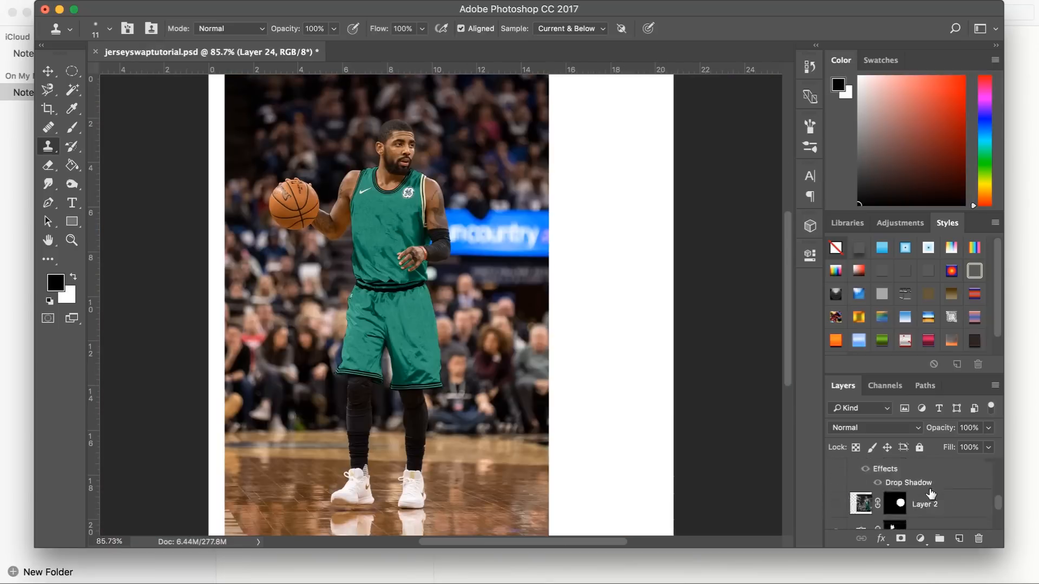
{"action": "scroll", "coordinate": [930, 492], "scroll_direction": "up", "scroll_amount": 1}
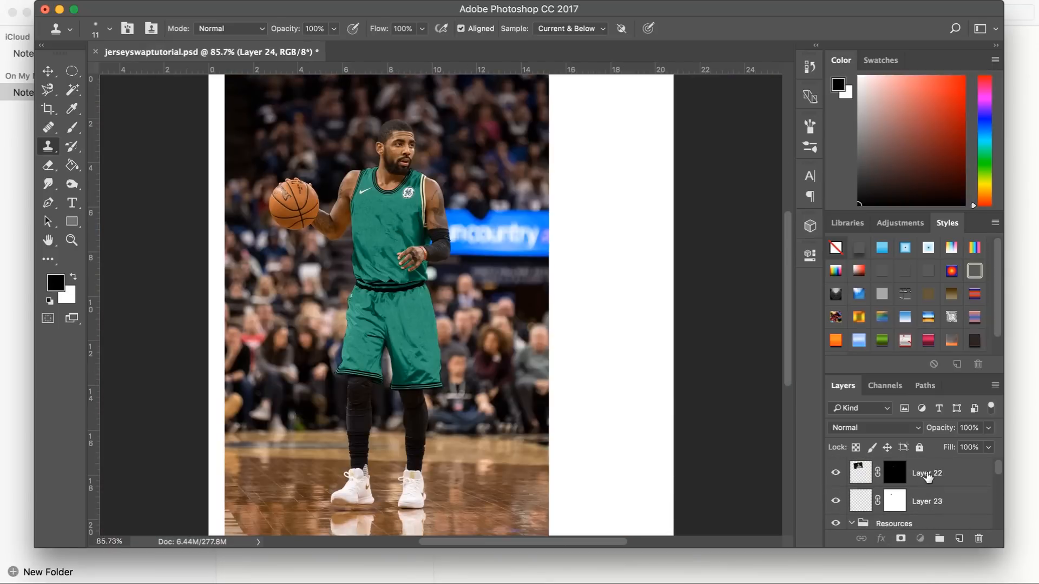
{"action": "left_click", "coordinate": [928, 476]}
{"action": "left_click", "coordinate": [927, 496], "text": "shift"}
{"action": "scroll", "coordinate": [925, 495], "scroll_direction": "down", "scroll_amount": 1}
{"action": "mouse_move", "coordinate": [863, 487]}
{"action": "left_mouse_down"}
{"action": "mouse_move", "coordinate": [858, 541]}
{"action": "mouse_move", "coordinate": [848, 533]}
{"action": "mouse_move", "coordinate": [863, 441]}
{"action": "mouse_move", "coordinate": [871, 488]}
{"action": "left_mouse_up"}
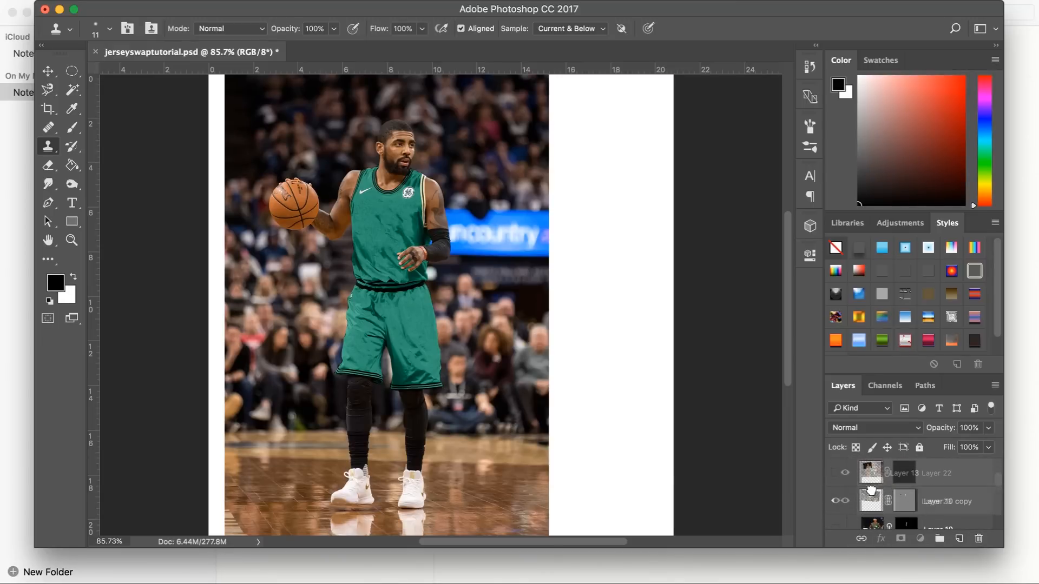
{"action": "left_click", "coordinate": [837, 488]}
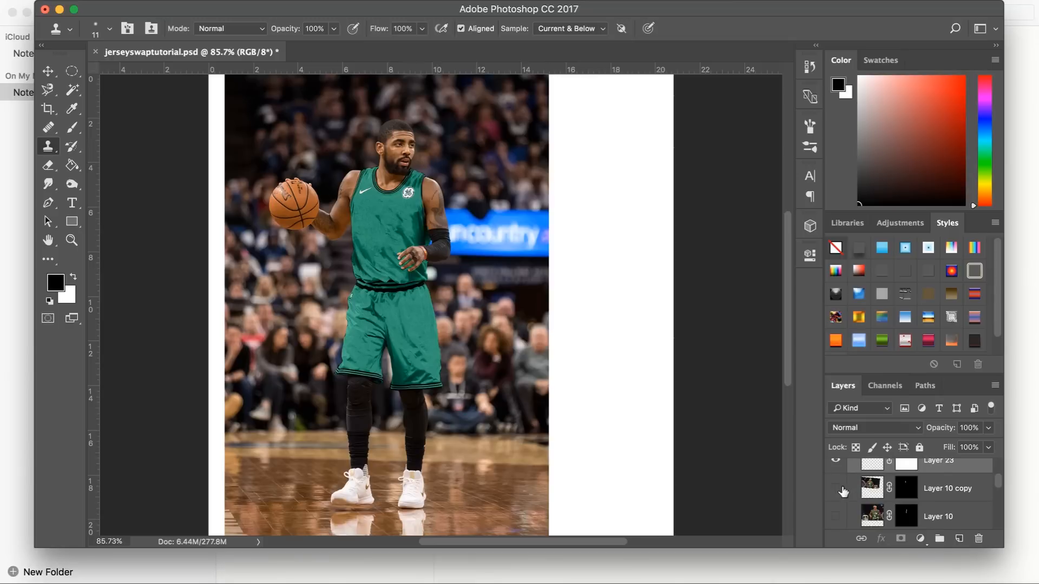
{"action": "left_click", "coordinate": [837, 488]}
{"action": "scroll", "coordinate": [863, 488], "scroll_direction": "up", "scroll_amount": 2}
{"action": "scroll", "coordinate": [867, 493], "scroll_direction": "down", "scroll_amount": 1}
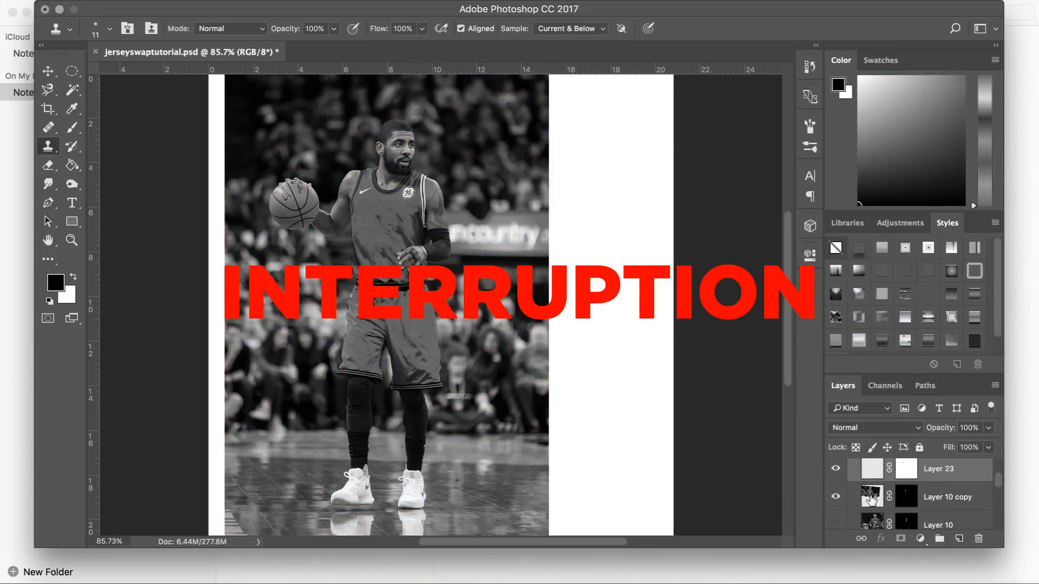
Move Layer 22, Layer 23 and Layer 10 copy out of the Resources group and place them above the text layer
{"action": "left_click", "coordinate": [871, 498]}
{"action": "scroll", "coordinate": [871, 500], "scroll_direction": "down", "scroll_amount": 2}
{"action": "scroll", "coordinate": [870, 501], "scroll_direction": "up", "scroll_amount": 3}
{"action": "scroll", "coordinate": [871, 499], "scroll_direction": "up", "scroll_amount": 2}
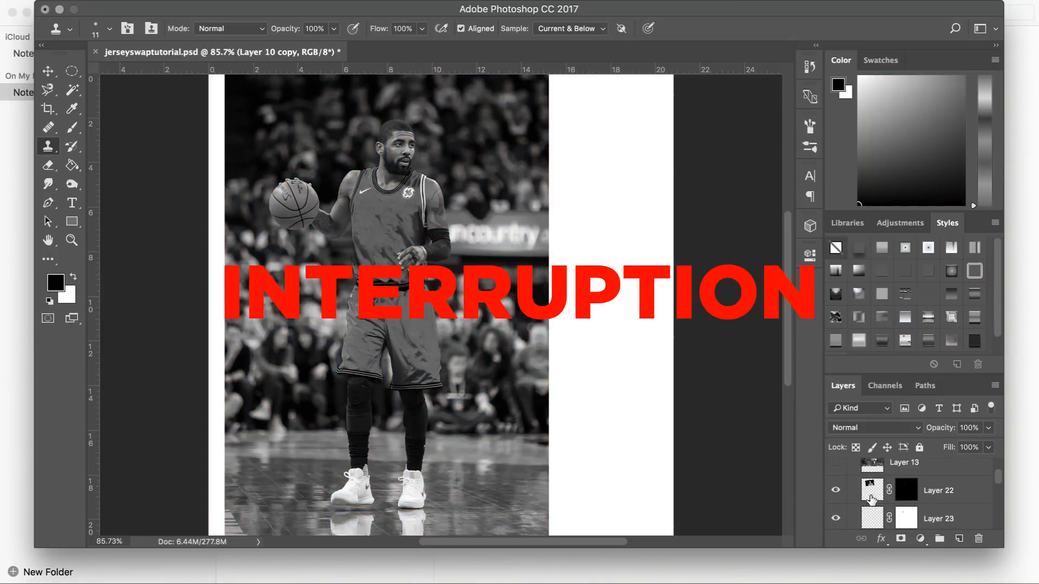
{"action": "left_click", "coordinate": [933, 497], "text": "shift"}
{"action": "scroll", "coordinate": [930, 497], "scroll_direction": "down", "scroll_amount": 2}
{"action": "left_click_drag", "start_coordinate": [905, 499], "coordinate": [879, 506]}
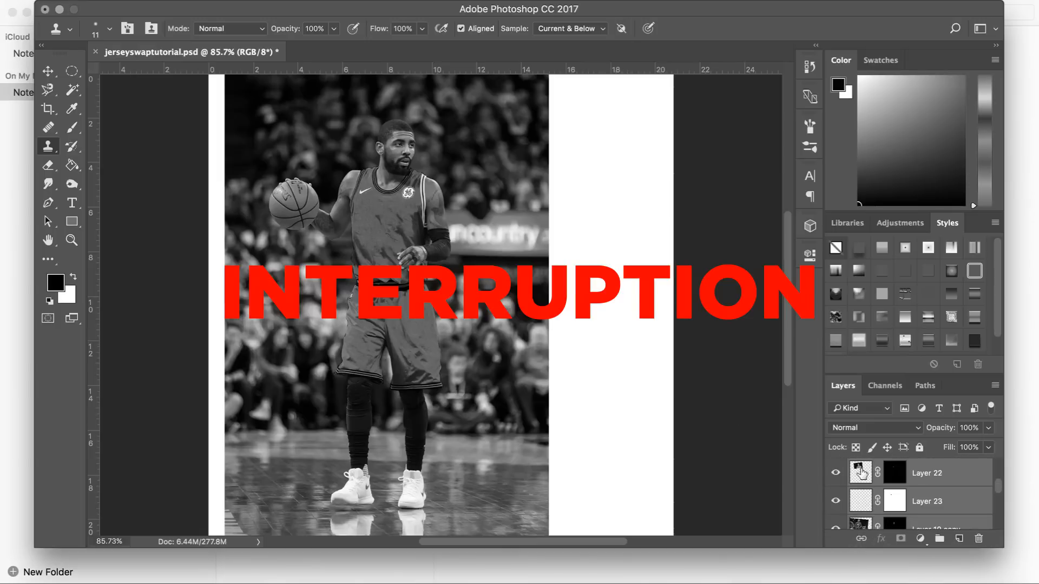
{"action": "scroll", "coordinate": [910, 533], "scroll_direction": "down", "scroll_amount": 2}
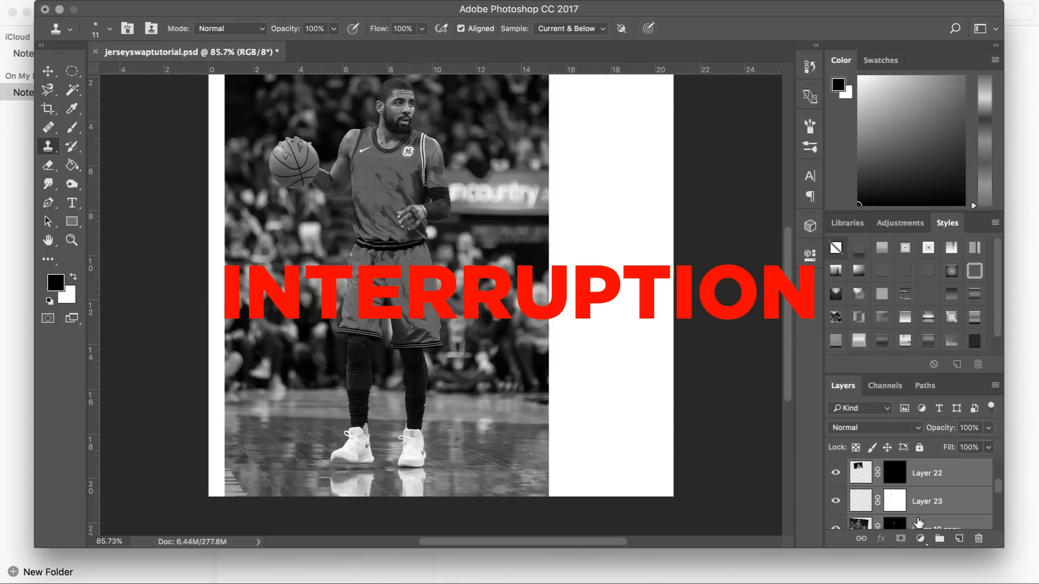
{"action": "scroll", "coordinate": [918, 523], "scroll_direction": "down", "scroll_amount": 1}
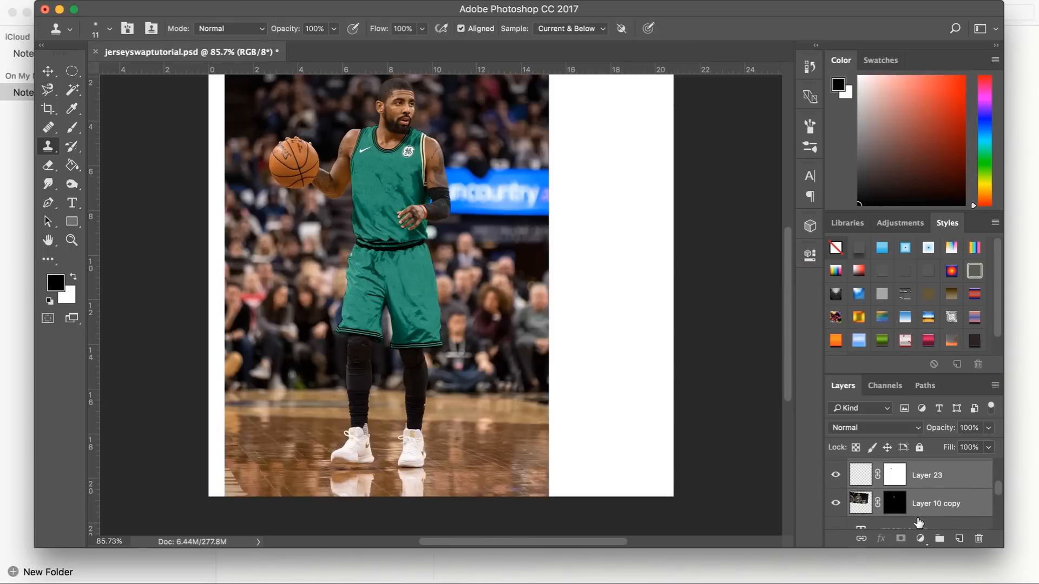
Select Layer 10 copy, toggle its visibility off and on, and examine the armhole trim up close
{"action": "left_click", "coordinate": [917, 506]}
{"action": "left_click", "coordinate": [836, 503]}
{"action": "left_click", "coordinate": [835, 503]}
{"action": "key", "text": "super+plus"}
{"action": "key", "text": "super+plus"}
{"action": "key", "text": "super+plus"}
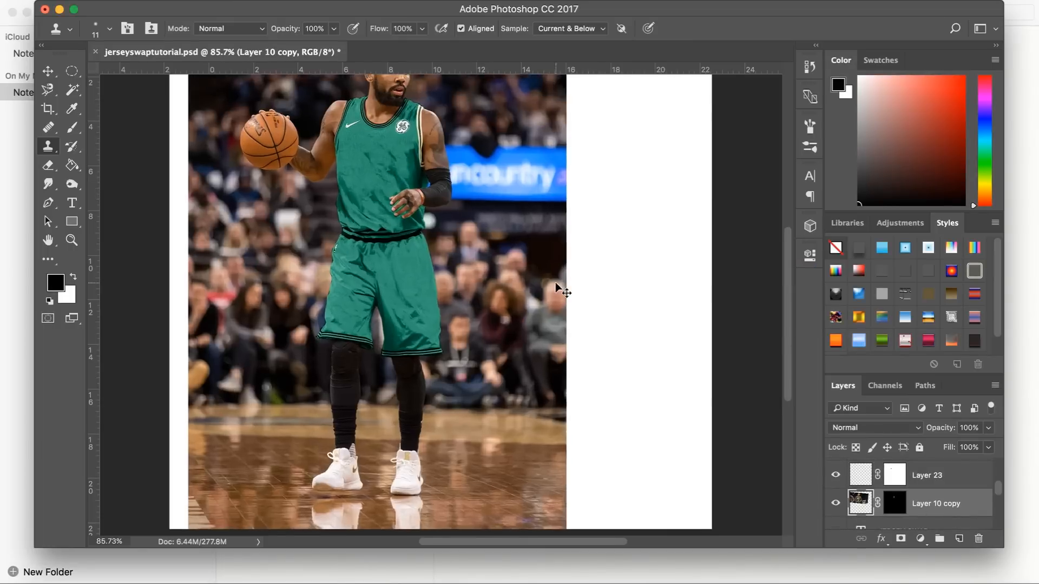
{"action": "scroll", "coordinate": [557, 283], "scroll_direction": "up", "scroll_amount": 9}
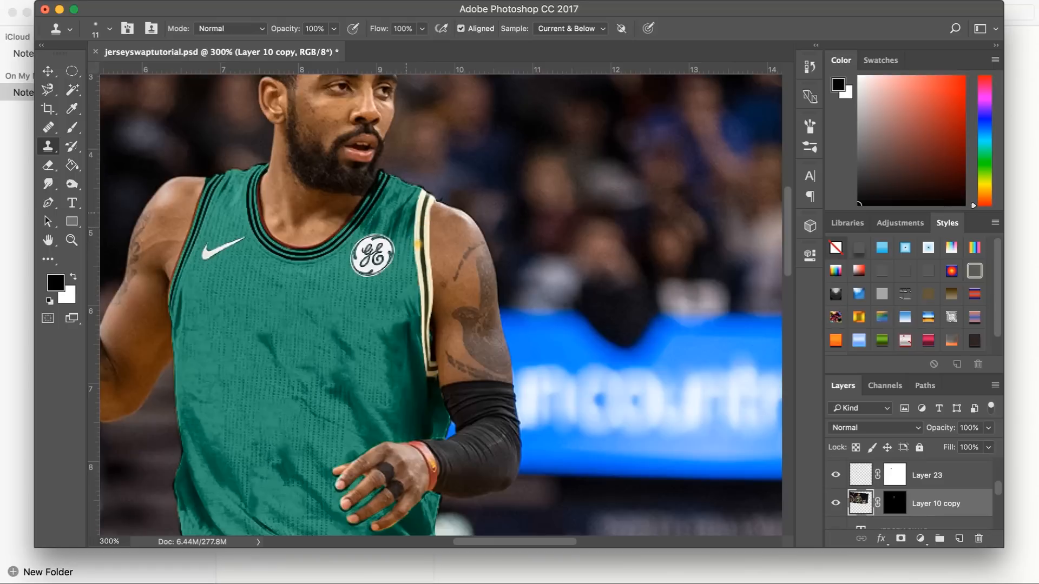
Clip a Curves adjustment to Layer 10 copy and brighten the trim, lifting the highlights and setting the shadow point to input 58, output 94
{"action": "key", "text": "m"}
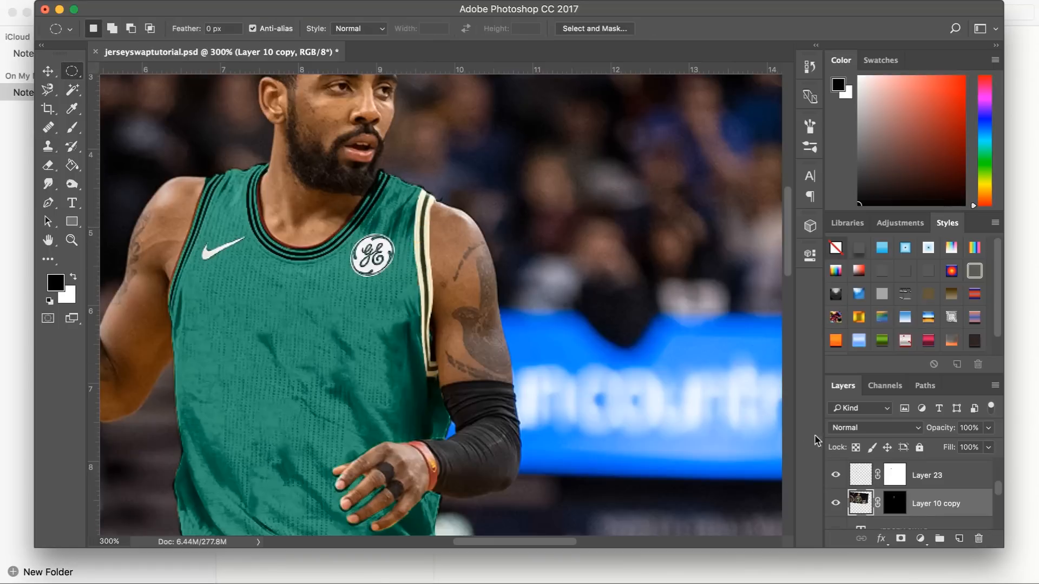
{"action": "left_click", "coordinate": [920, 539]}
{"action": "left_click", "coordinate": [943, 363]}
{"action": "right_click", "coordinate": [930, 501]}
{"action": "left_click", "coordinate": [809, 242]}
{"action": "left_click_drag", "start_coordinate": [732, 368], "coordinate": [733, 349]}
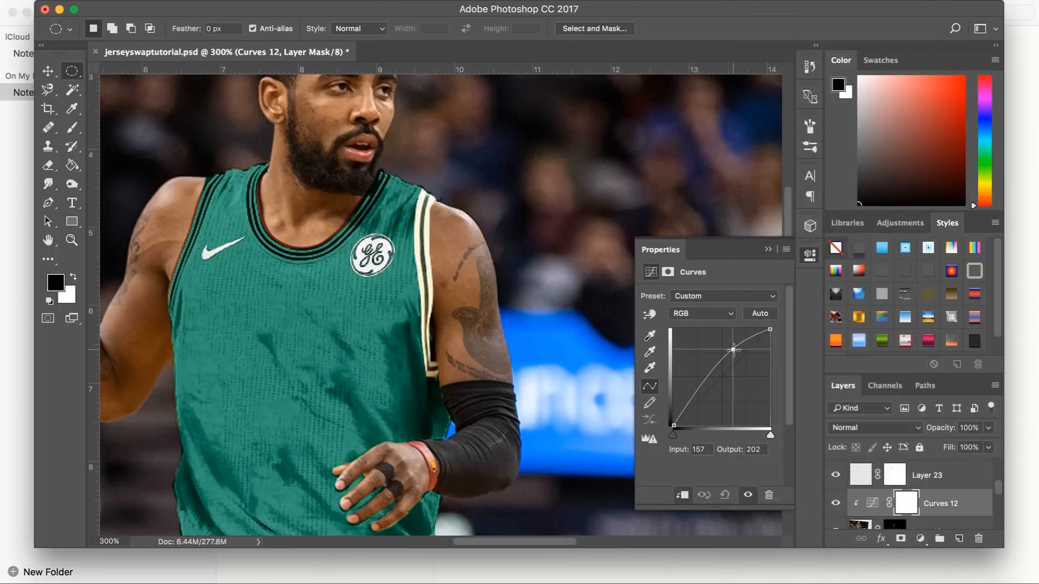
{"action": "mouse_move", "coordinate": [691, 408]}
{"action": "left_mouse_down"}
{"action": "mouse_move", "coordinate": [691, 389]}
{"action": "mouse_move", "coordinate": [696, 396]}
{"action": "left_mouse_up"}
{"action": "left_click_drag", "start_coordinate": [732, 349], "coordinate": [737, 349]}
{"action": "left_click_drag", "start_coordinate": [695, 396], "coordinate": [695, 390]}
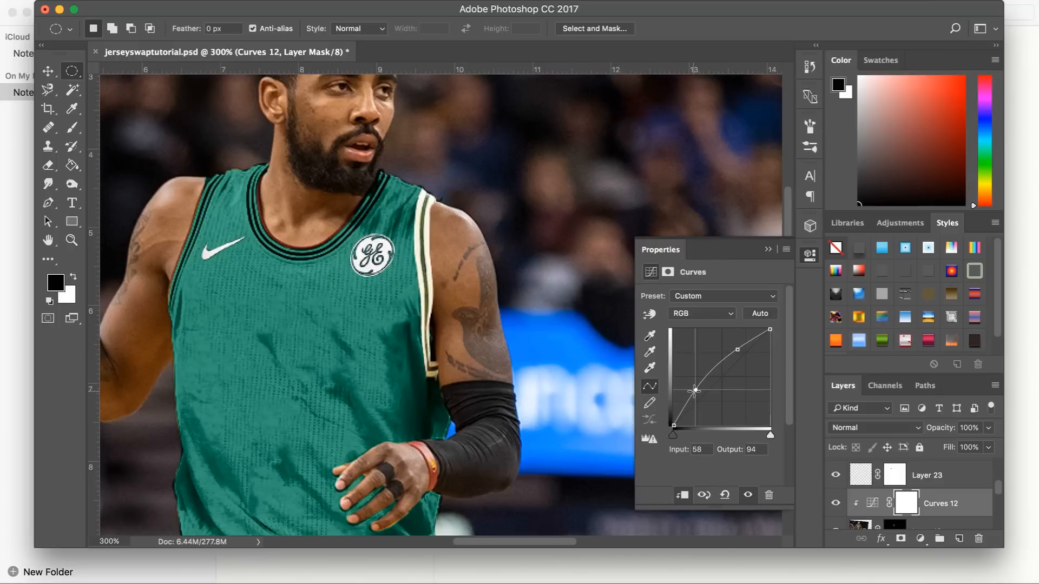
{"action": "left_click", "coordinate": [768, 249]}
Examine the brightened armhole trim against the whole figure and again at 200% zoom
{"action": "key", "text": "super+minus"}
{"action": "key", "text": "super+minus"}
{"action": "key", "text": "super+minus"}
{"action": "key", "text": "super+minus"}
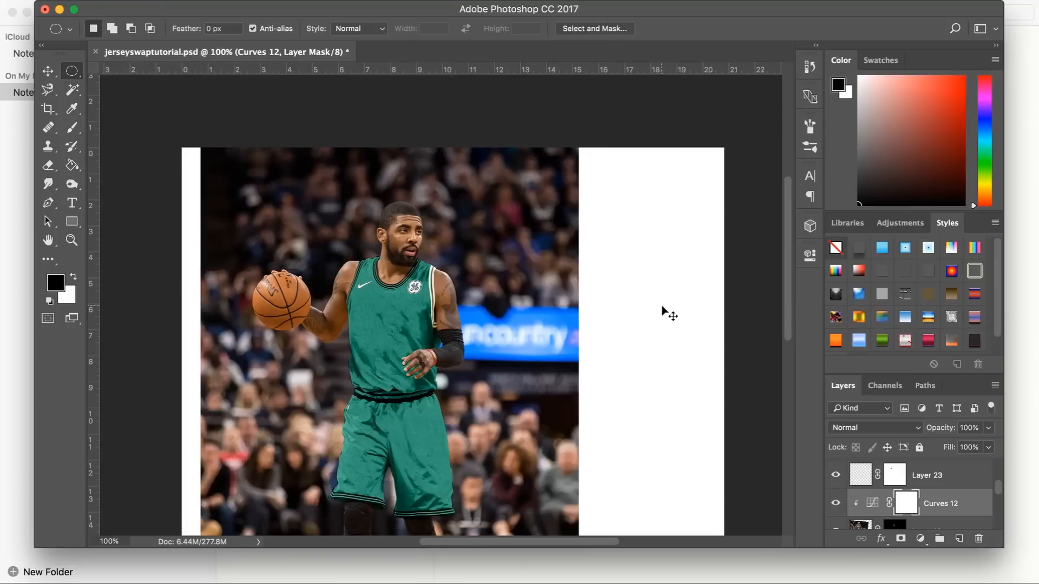
{"action": "key", "text": "super+plus"}
{"action": "key", "text": "super+plus"}
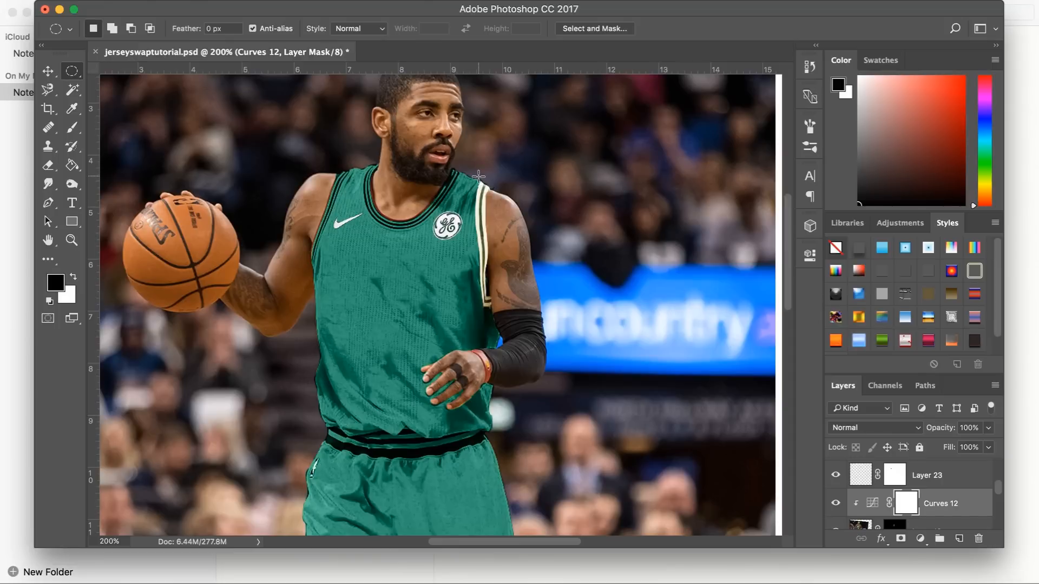
{"action": "scroll", "coordinate": [478, 176], "scroll_direction": "up", "scroll_amount": 1}
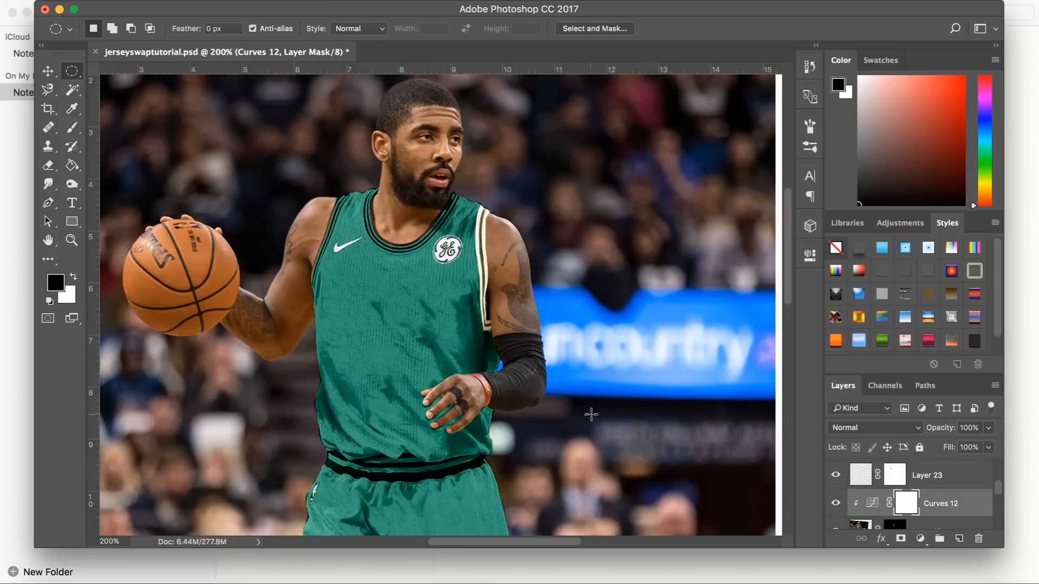
Check the hidden reference layers inside the Resources group and show the BOSTON jersey photo on Layer 13
{"action": "scroll", "coordinate": [827, 501], "scroll_direction": "up", "scroll_amount": 5}
{"action": "scroll", "coordinate": [827, 500], "scroll_direction": "up", "scroll_amount": 4}
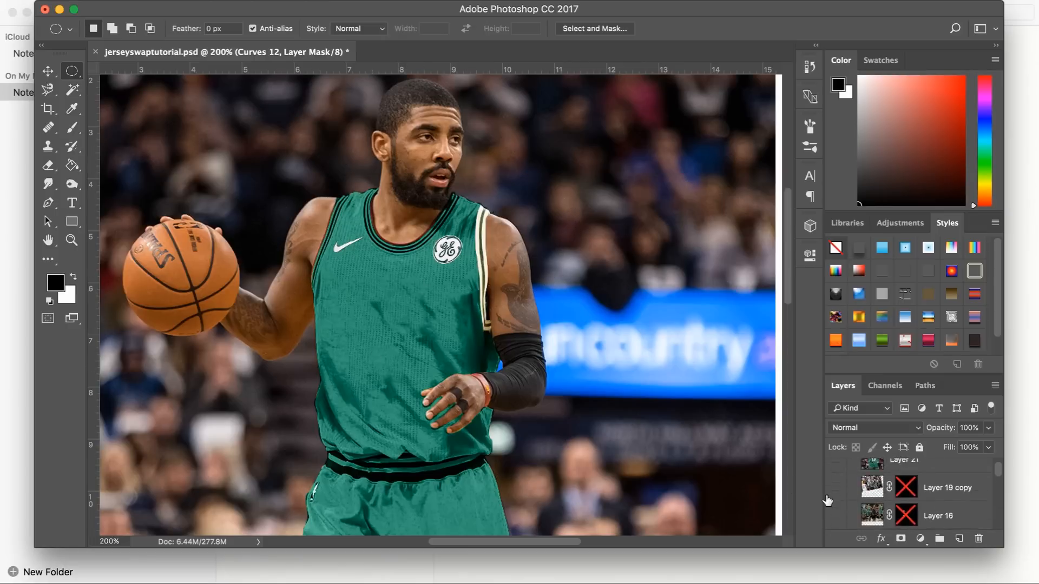
{"action": "scroll", "coordinate": [828, 498], "scroll_direction": "down", "scroll_amount": 1}
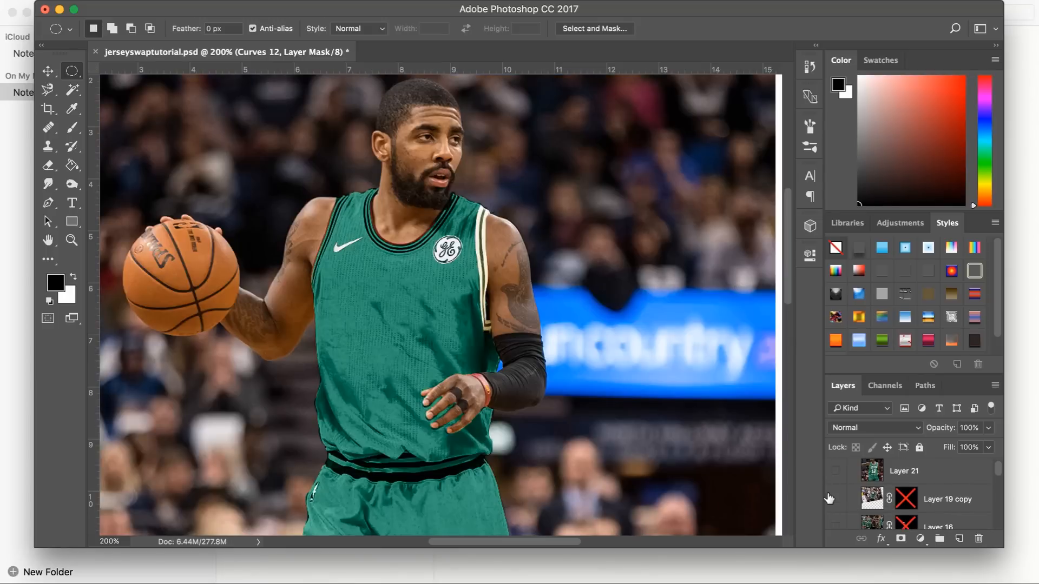
{"action": "left_click", "coordinate": [835, 499]}
{"action": "left_click", "coordinate": [829, 499]}
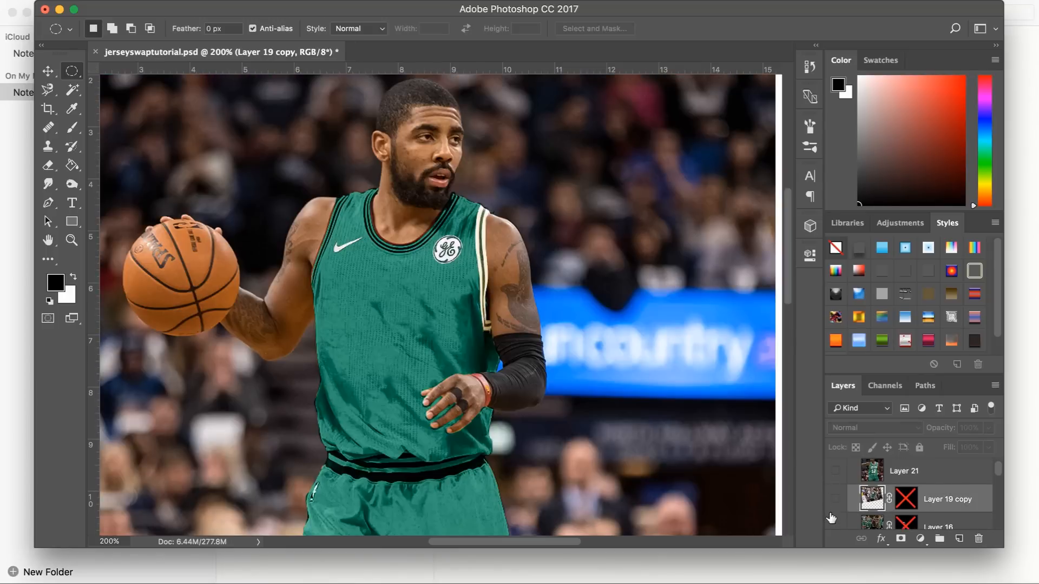
{"action": "scroll", "coordinate": [831, 518], "scroll_direction": "down", "scroll_amount": 2}
{"action": "left_click", "coordinate": [834, 498]}
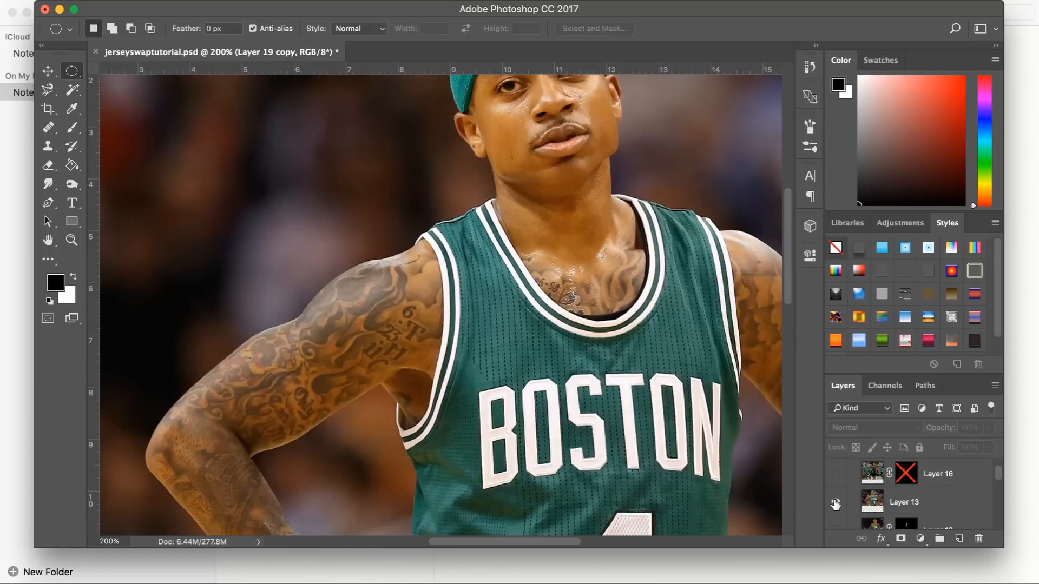
{"action": "left_click", "coordinate": [835, 503]}
{"action": "left_click", "coordinate": [835, 504]}
{"action": "left_click", "coordinate": [835, 503]}
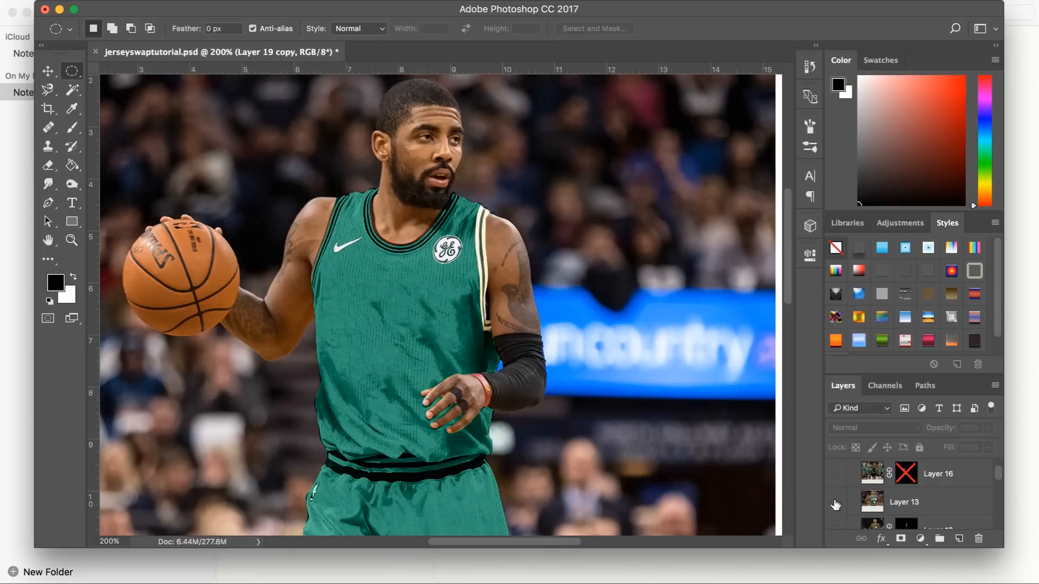
{"action": "left_click", "coordinate": [835, 504]}
Select Layer 13 and shift the reference photo left so both armholes of the BOSTON jersey are in view
{"action": "key", "text": "v"}
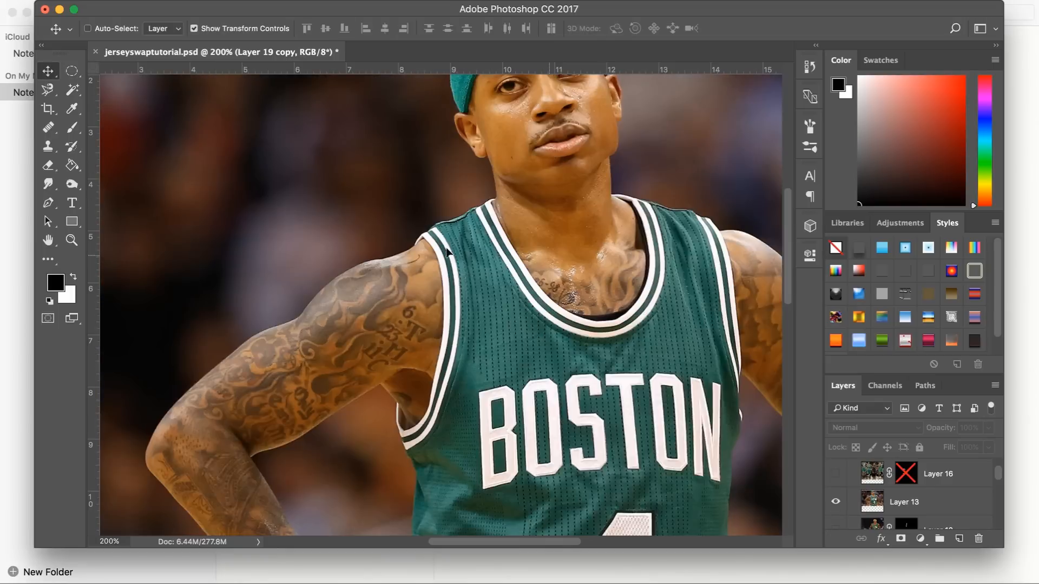
{"action": "scroll", "coordinate": [907, 470], "scroll_direction": "up", "scroll_amount": 3}
{"action": "scroll", "coordinate": [907, 469], "scroll_direction": "down", "scroll_amount": 4}
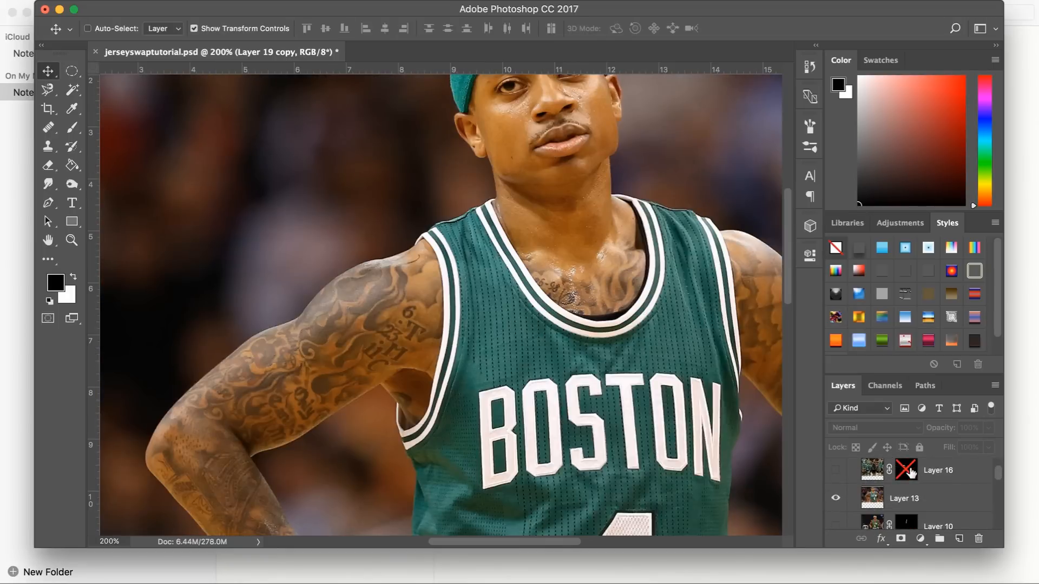
{"action": "left_click", "coordinate": [899, 493]}
{"action": "left_click_drag", "start_coordinate": [512, 372], "coordinate": [324, 357]}
Outline the striped armhole trim near the N of BOSTON with the Magnetic Lasso and mask Layer 13 to that selection
{"action": "key", "text": "l"}
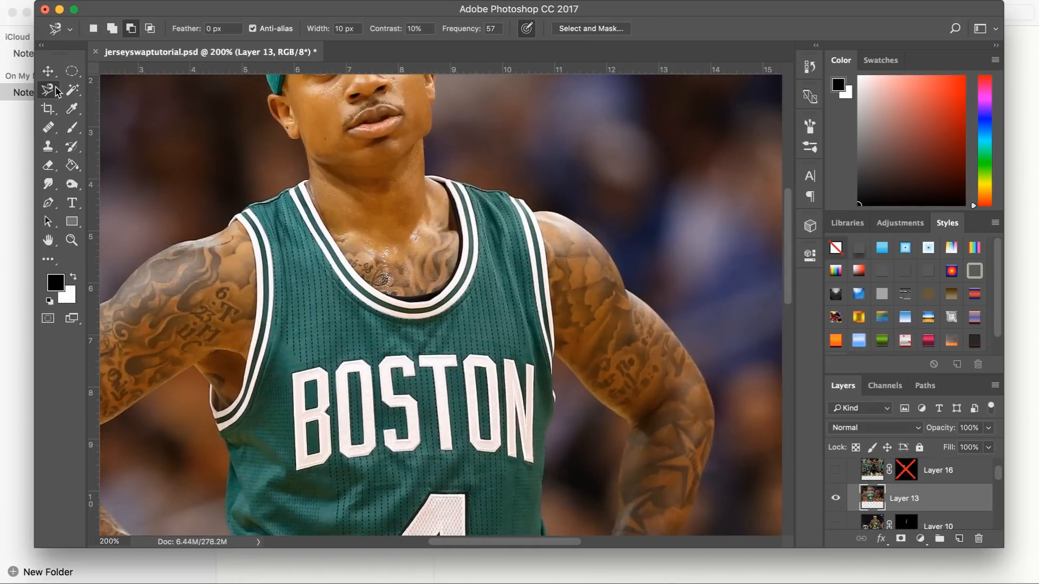
{"action": "left_click", "coordinate": [508, 193]}
{"action": "left_click", "coordinate": [508, 194]}
{"action": "left_click", "coordinate": [901, 538]}
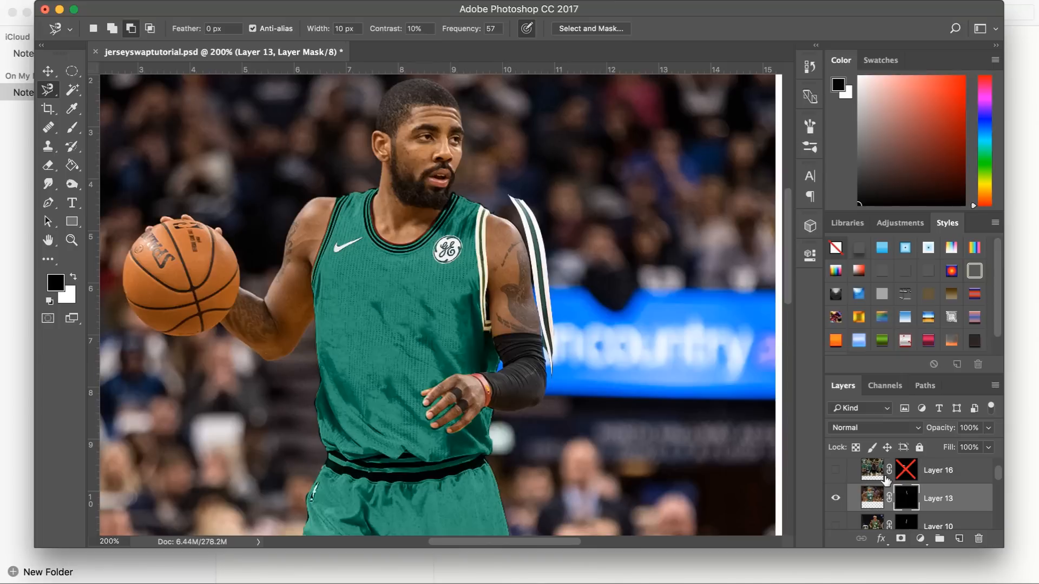
Duplicate the masked Layer 13, place the copy above the Resources group and flip it horizontally
{"action": "key", "text": "super+j"}
{"action": "left_click_drag", "start_coordinate": [859, 505], "coordinate": [871, 460]}
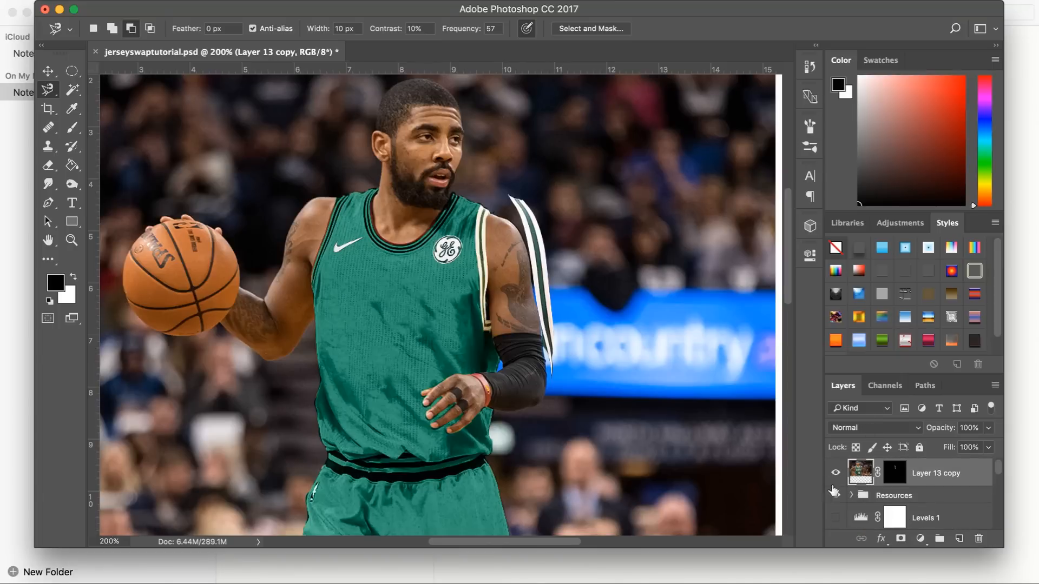
{"action": "left_click", "coordinate": [155, 2]}
{"action": "mouse_move", "coordinate": [214, 315]}
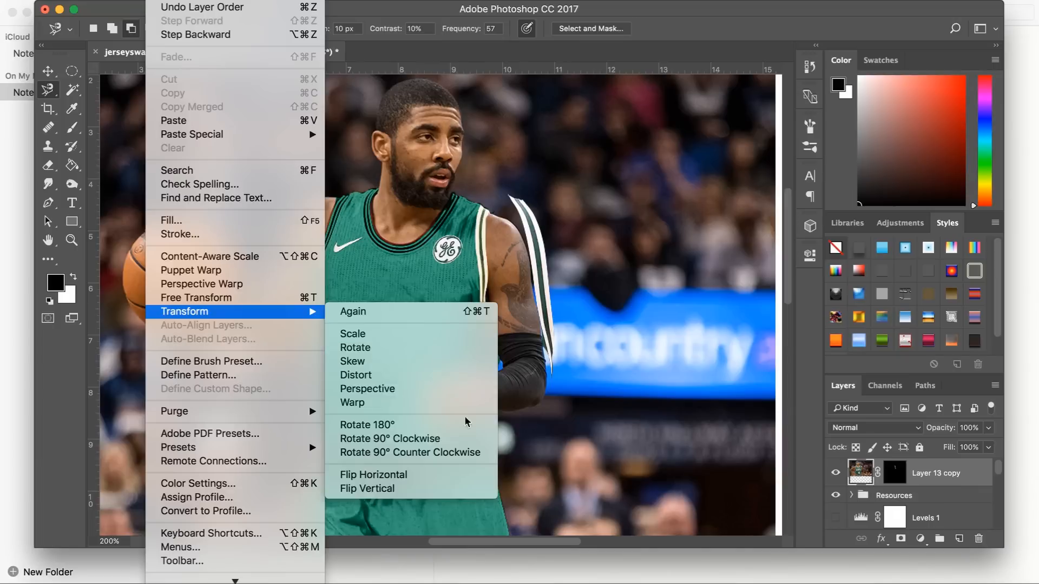
{"action": "left_click", "coordinate": [424, 474]}
{"action": "left_click", "coordinate": [48, 71]}
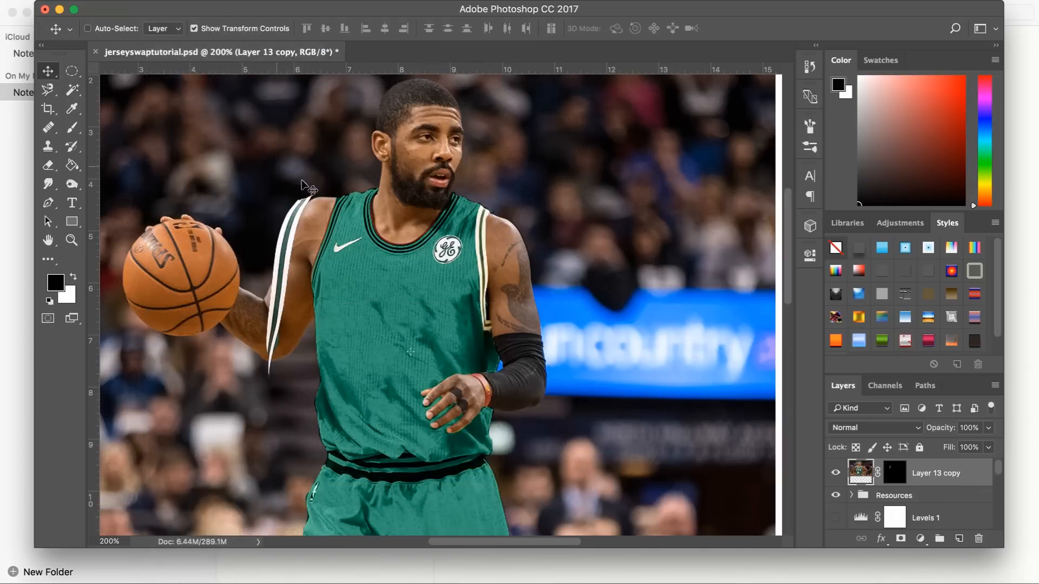
Scale the flipped trim to 53.33%, rotate it 11.31° and position it over the armhole beside the Nike swoosh
{"action": "key", "text": "super+0"}
{"action": "left_click_drag", "start_coordinate": [533, 206], "coordinate": [563, 244]}
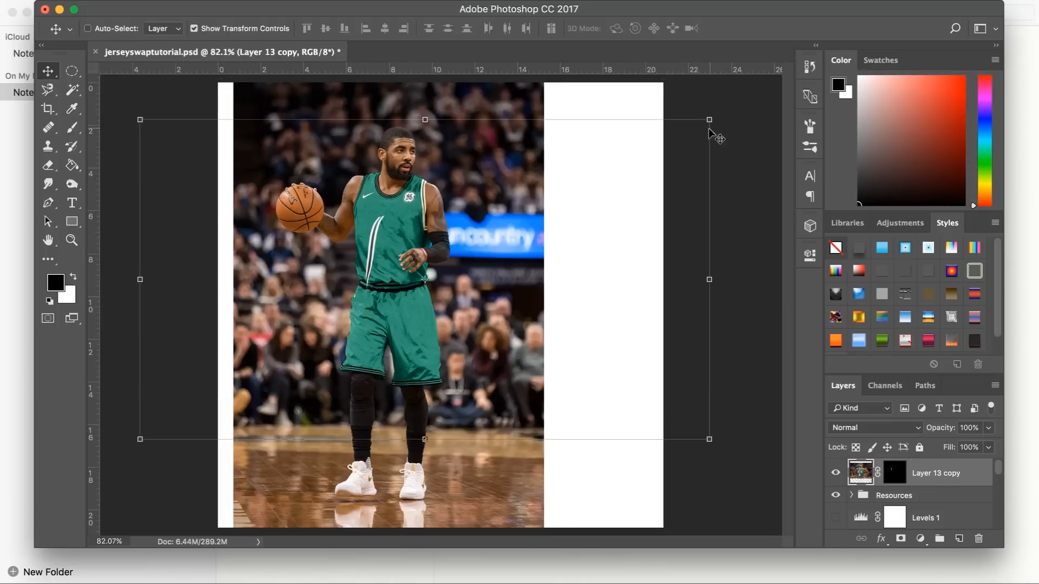
{"action": "left_click_drag", "start_coordinate": [709, 117], "coordinate": [444, 269]}
{"action": "left_click_drag", "start_coordinate": [511, 313], "coordinate": [514, 344]}
{"action": "left_click_drag", "start_coordinate": [371, 369], "coordinate": [465, 232]}
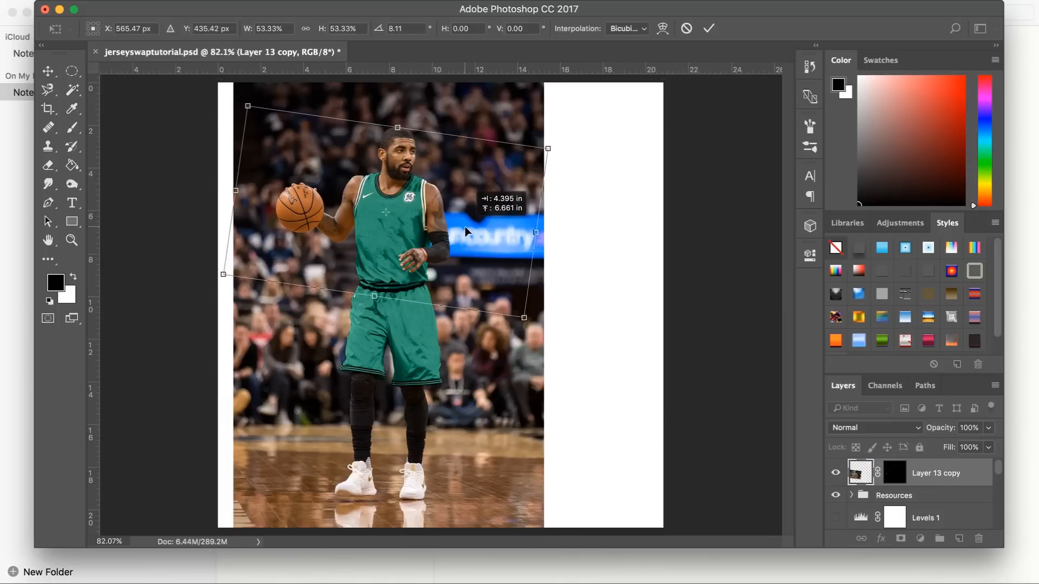
{"action": "left_click_drag", "start_coordinate": [559, 229], "coordinate": [492, 233]}
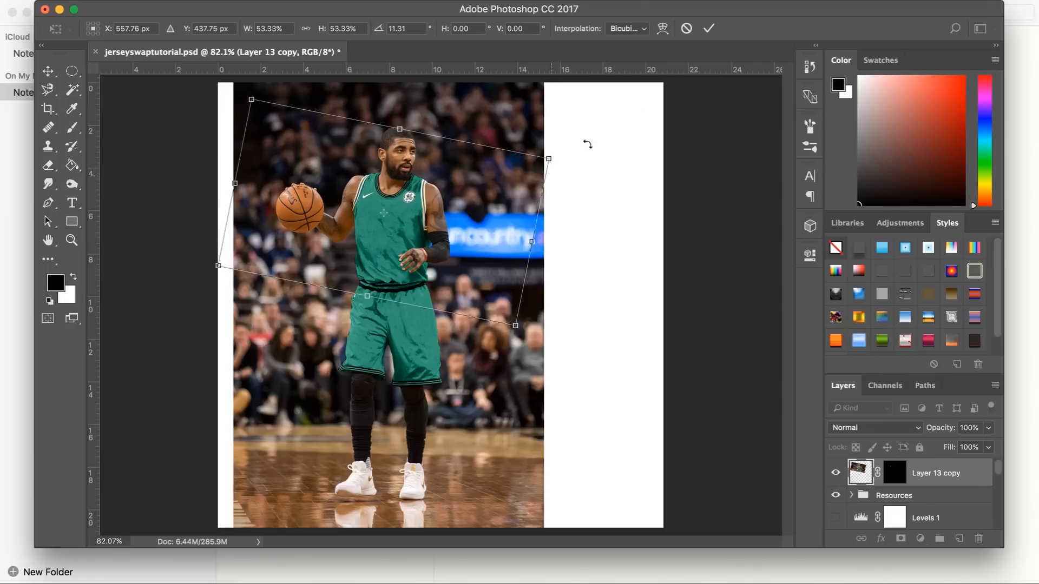
{"action": "left_click", "coordinate": [709, 28]}
Nudge the trim onto the jersey's armhole edge beside the swoosh and activate the Layer 13 copy mask for brushing
{"action": "key", "text": "super+plus"}
{"action": "key", "text": "super+plus"}
{"action": "key", "text": "super+plus"}
{"action": "key", "text": "super+plus"}
{"action": "scroll", "coordinate": [382, 211], "scroll_direction": "up", "scroll_amount": 8}
{"action": "scroll", "coordinate": [382, 212], "scroll_direction": "left", "scroll_amount": 5}
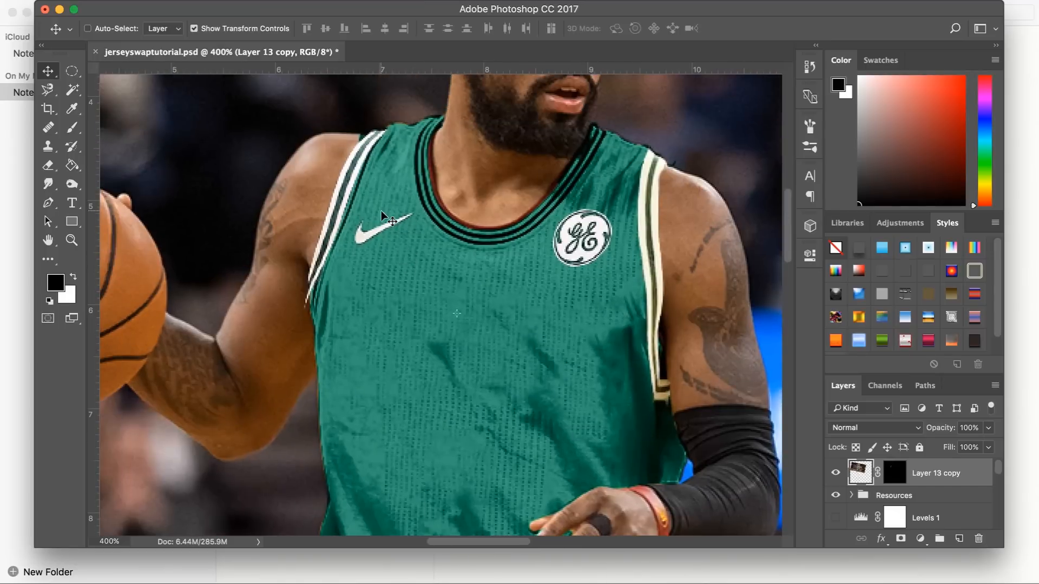
{"action": "left_click_drag", "start_coordinate": [381, 210], "coordinate": [385, 209]}
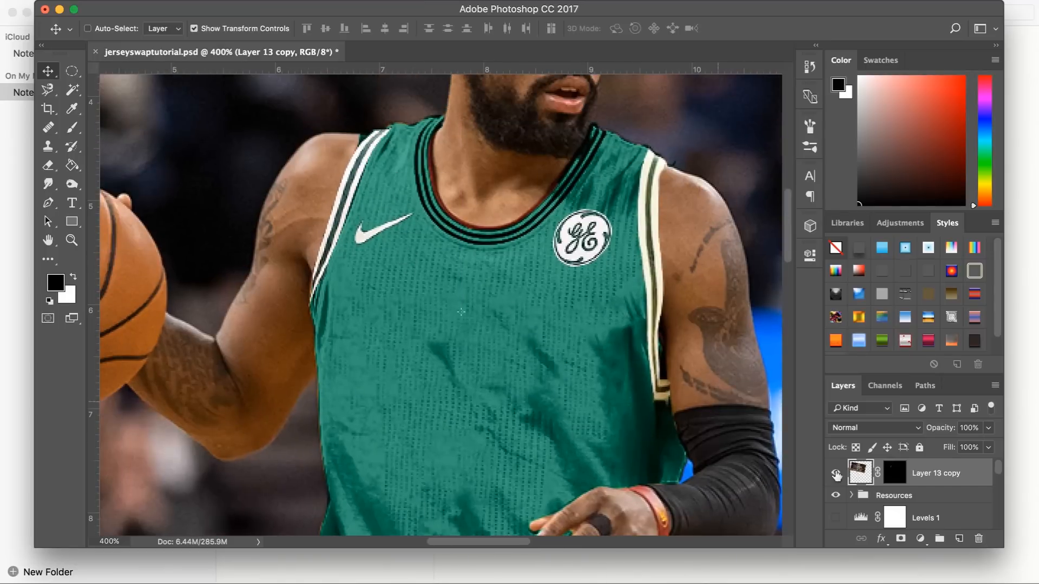
{"action": "left_click", "coordinate": [890, 468]}
{"action": "left_click", "coordinate": [72, 129]}
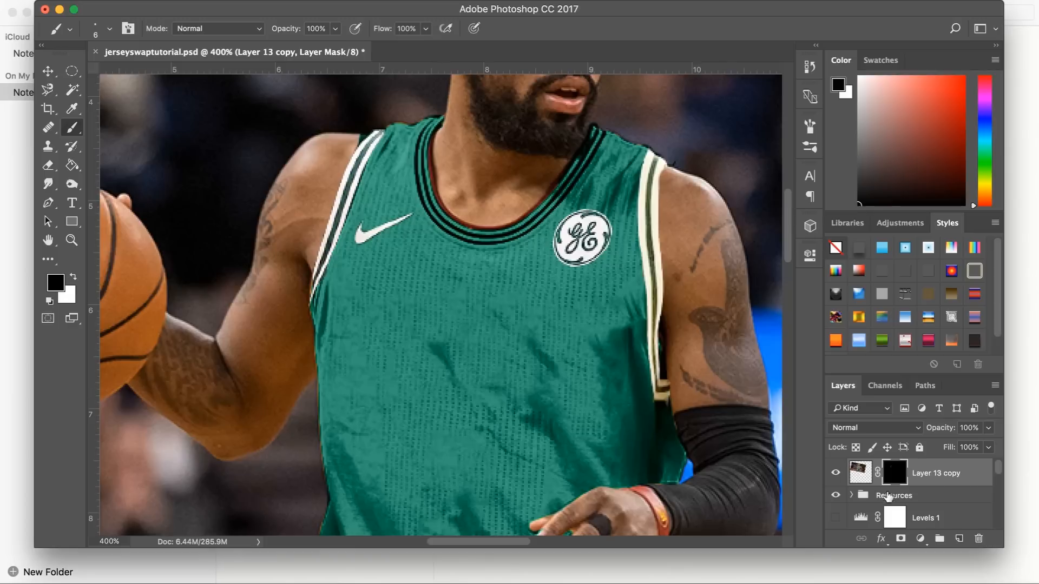
Try to remove the individual layer masks from Curves 11, Color Fill 2 and Color Balance 2
{"action": "scroll", "coordinate": [887, 495], "scroll_direction": "down", "scroll_amount": 10}
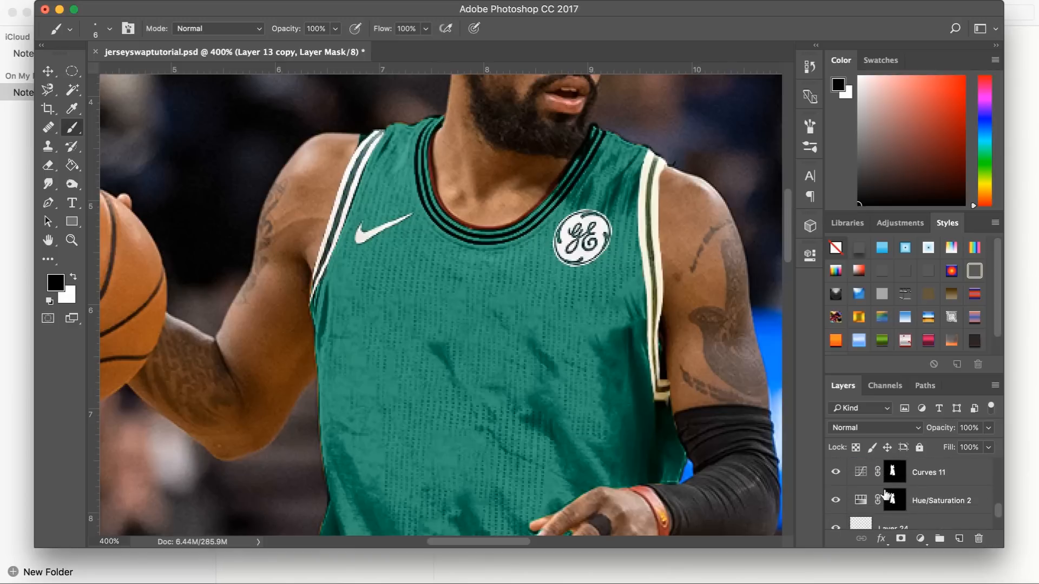
{"action": "left_click", "coordinate": [887, 496]}
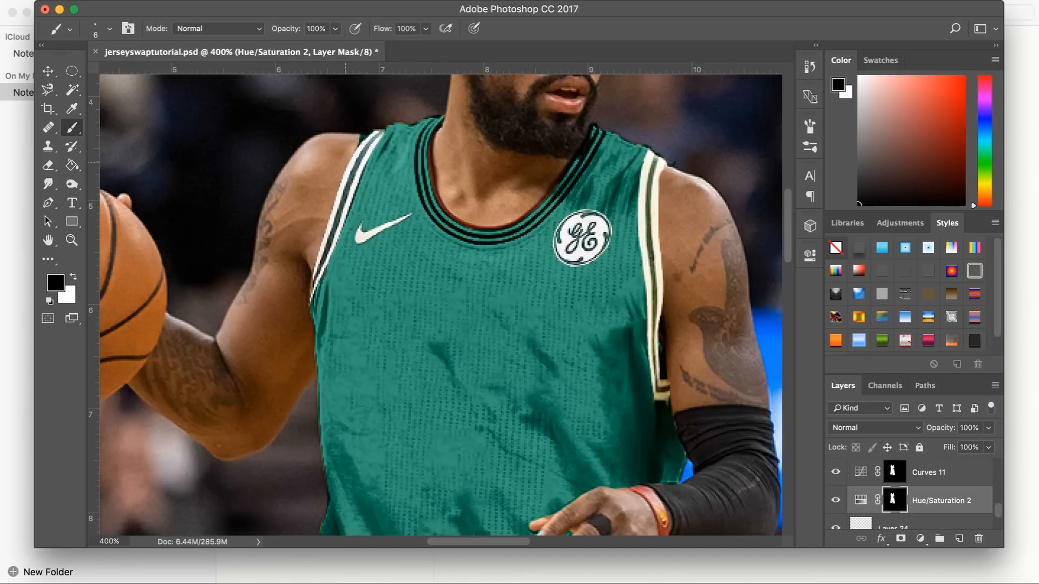
{"action": "right_click", "coordinate": [894, 479]}
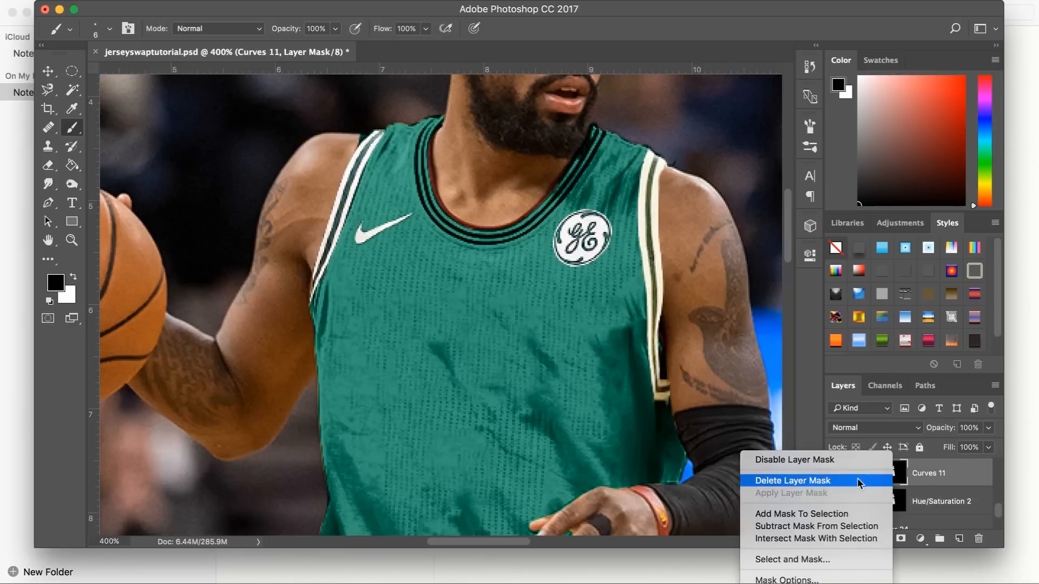
{"action": "left_click", "coordinate": [857, 479]}
{"action": "key", "text": "super+z"}
{"action": "scroll", "coordinate": [903, 470], "scroll_direction": "up", "scroll_amount": 1}
{"action": "scroll", "coordinate": [904, 469], "scroll_direction": "up", "scroll_amount": 1}
{"action": "right_click", "coordinate": [897, 479]}
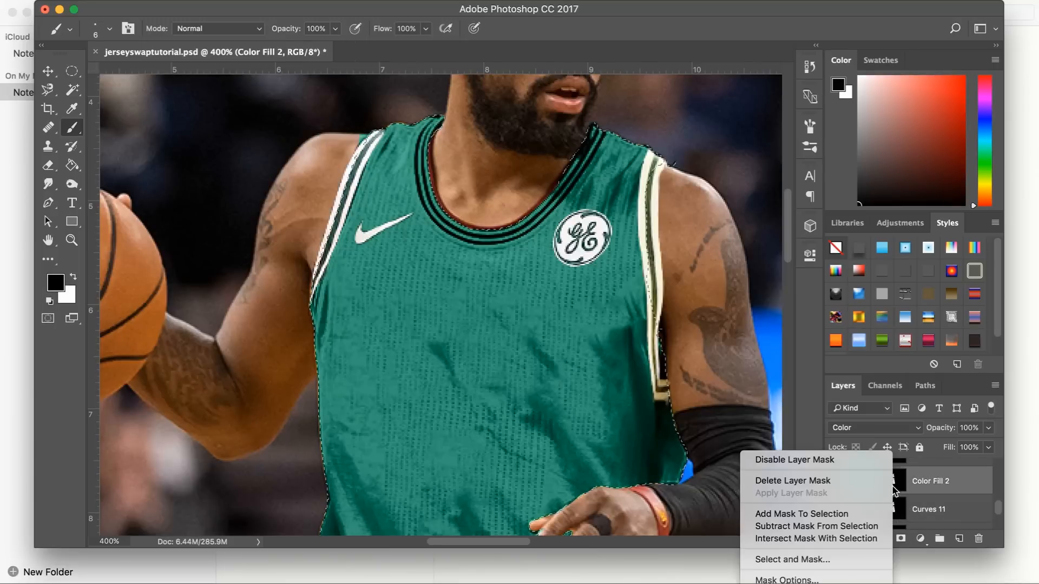
{"action": "left_click", "coordinate": [856, 482]}
{"action": "key", "text": "super+z"}
{"action": "scroll", "coordinate": [900, 487], "scroll_direction": "up", "scroll_amount": 1}
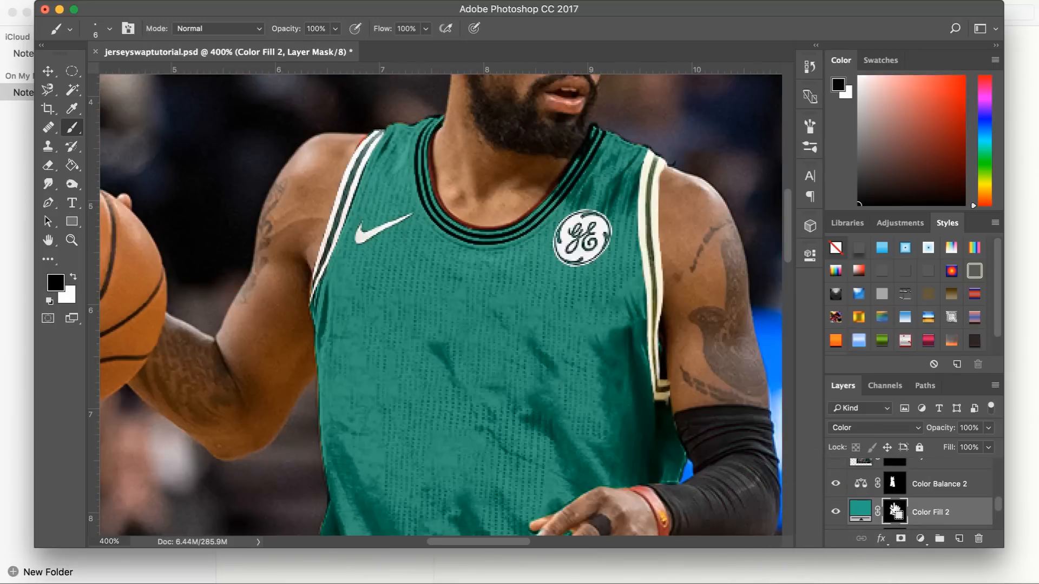
{"action": "right_click", "coordinate": [895, 483]}
{"action": "left_click", "coordinate": [792, 480]}
{"action": "key", "text": "super+z"}
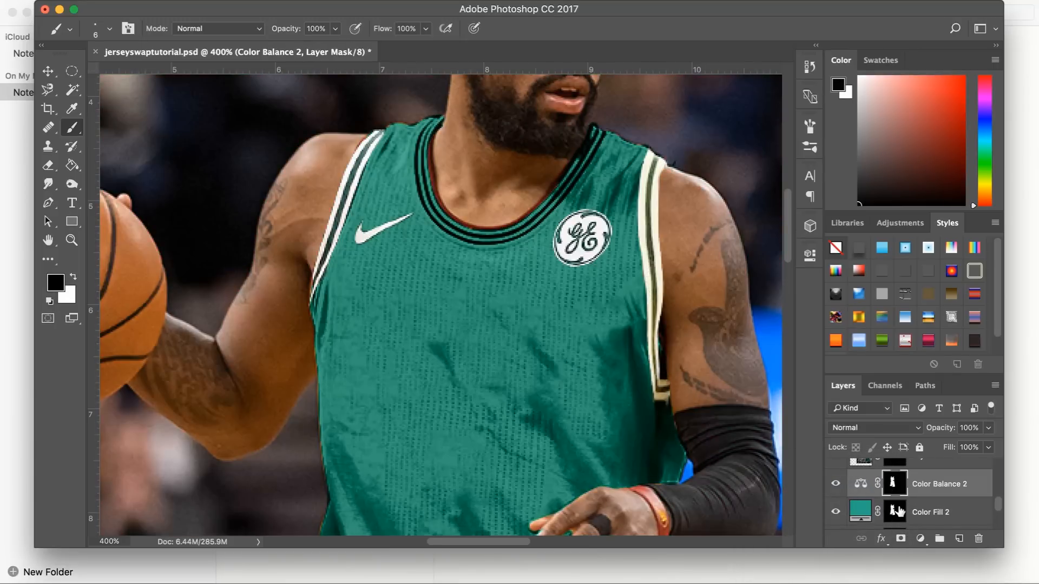
Group the Color Balance 2, Color Fill 2, Curves 11 and Hue/Saturation 2 layers together above Layer 24
{"action": "scroll", "coordinate": [944, 512], "scroll_direction": "down", "scroll_amount": 2}
{"action": "scroll", "coordinate": [946, 515], "scroll_direction": "down", "scroll_amount": 2}
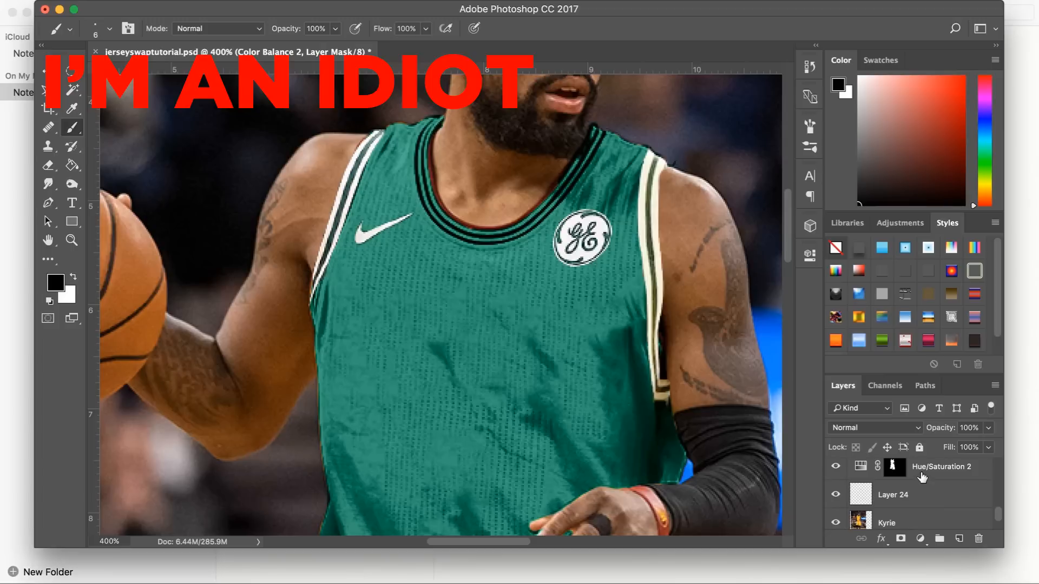
{"action": "scroll", "coordinate": [922, 476], "scroll_direction": "up", "scroll_amount": 2}
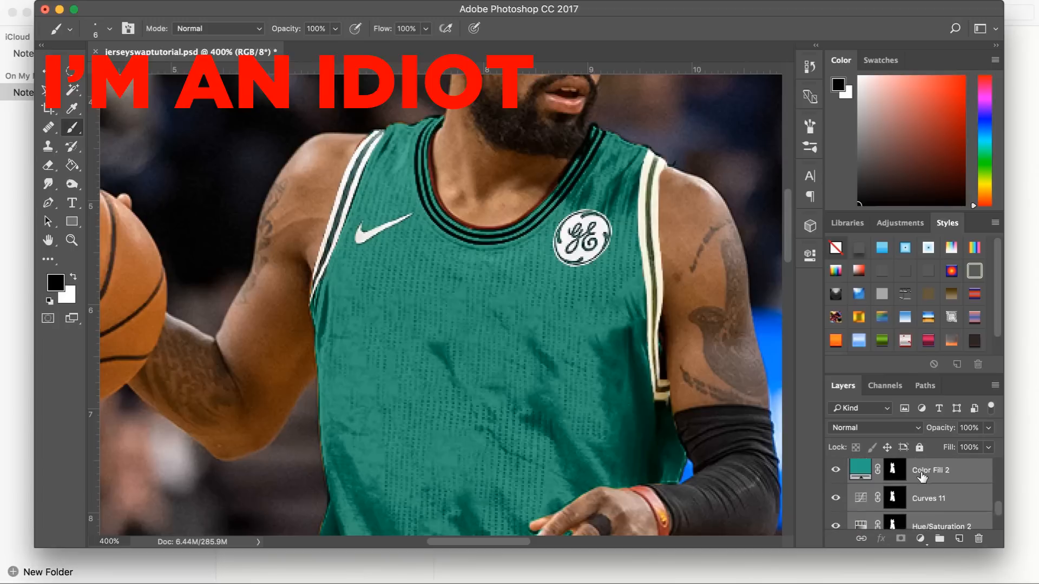
{"action": "scroll", "coordinate": [923, 477], "scroll_direction": "up", "scroll_amount": 2}
{"action": "scroll", "coordinate": [922, 478], "scroll_direction": "down", "scroll_amount": 1}
{"action": "left_click_drag", "start_coordinate": [921, 479], "coordinate": [939, 539]}
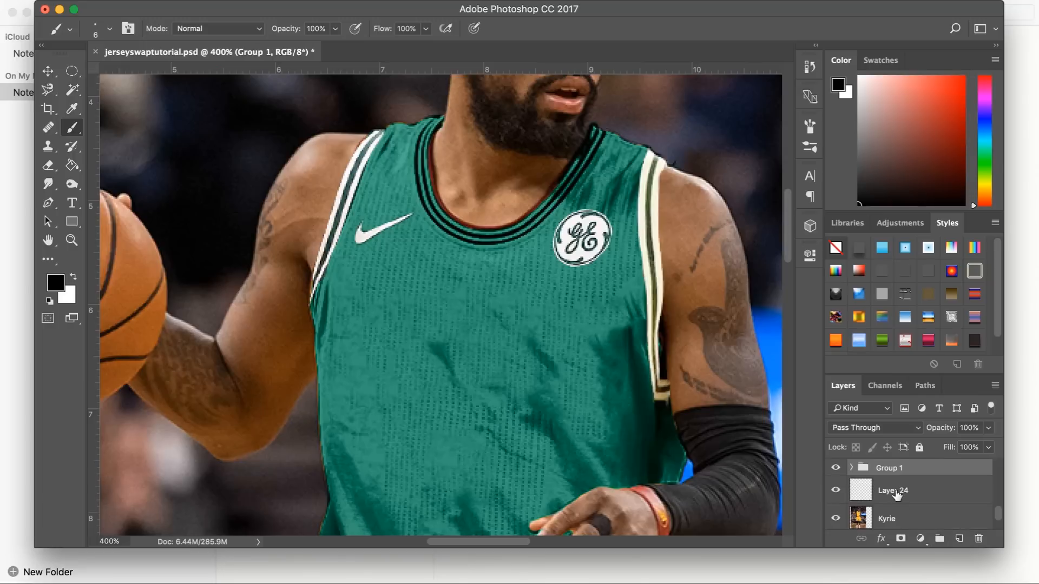
Load the jersey-shaped layer mask as a selection and disable the individual masks of the adjustment layers in Group 1
{"action": "left_click", "coordinate": [852, 469]}
{"action": "left_click", "coordinate": [906, 493], "text": "super"}
{"action": "scroll", "coordinate": [907, 499], "scroll_direction": "down", "scroll_amount": 3}
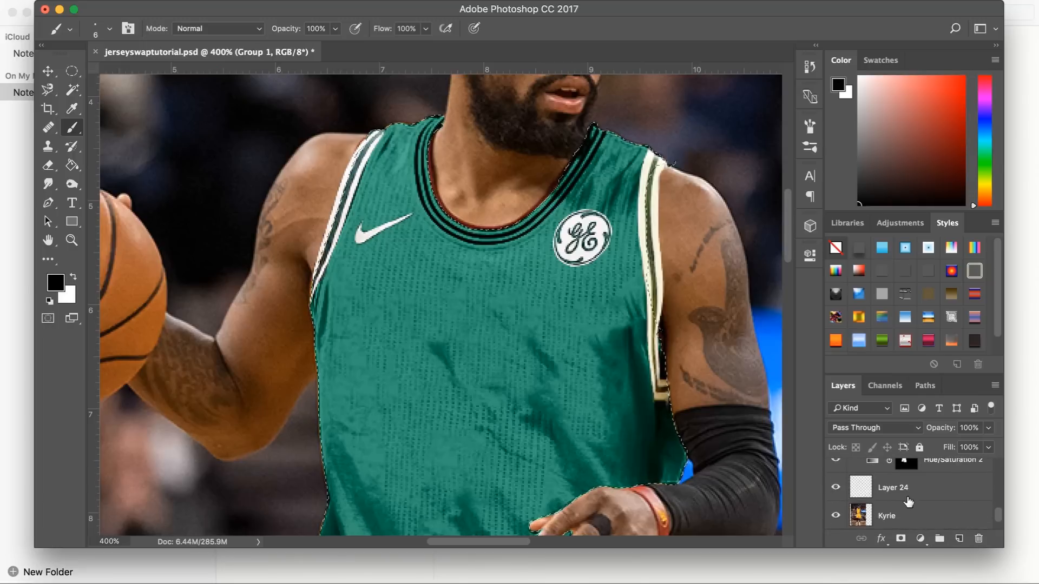
{"action": "scroll", "coordinate": [908, 501], "scroll_direction": "up", "scroll_amount": 1}
{"action": "scroll", "coordinate": [908, 498], "scroll_direction": "up", "scroll_amount": 2}
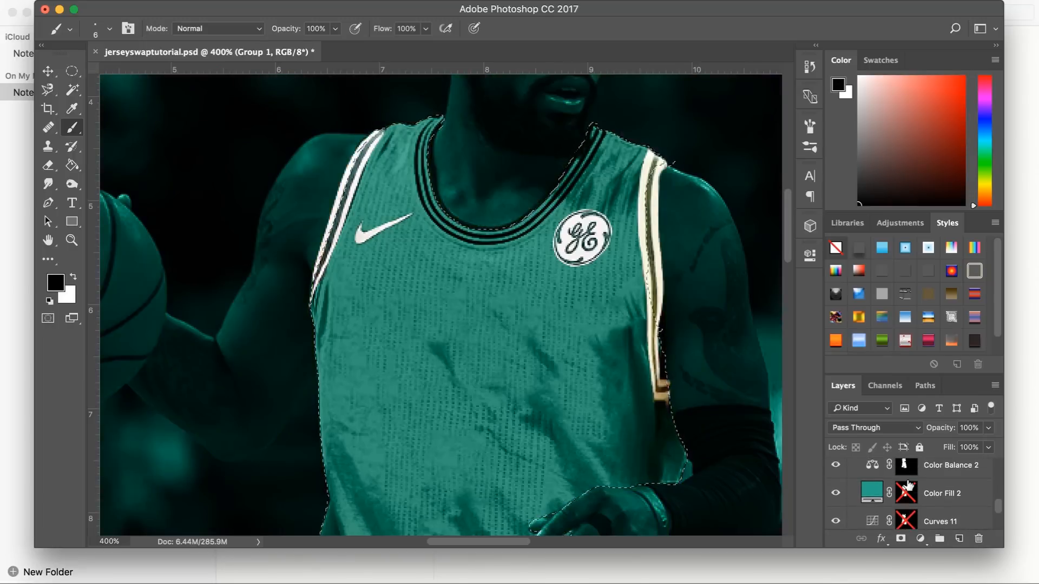
{"action": "scroll", "coordinate": [905, 476], "scroll_direction": "up", "scroll_amount": 2}
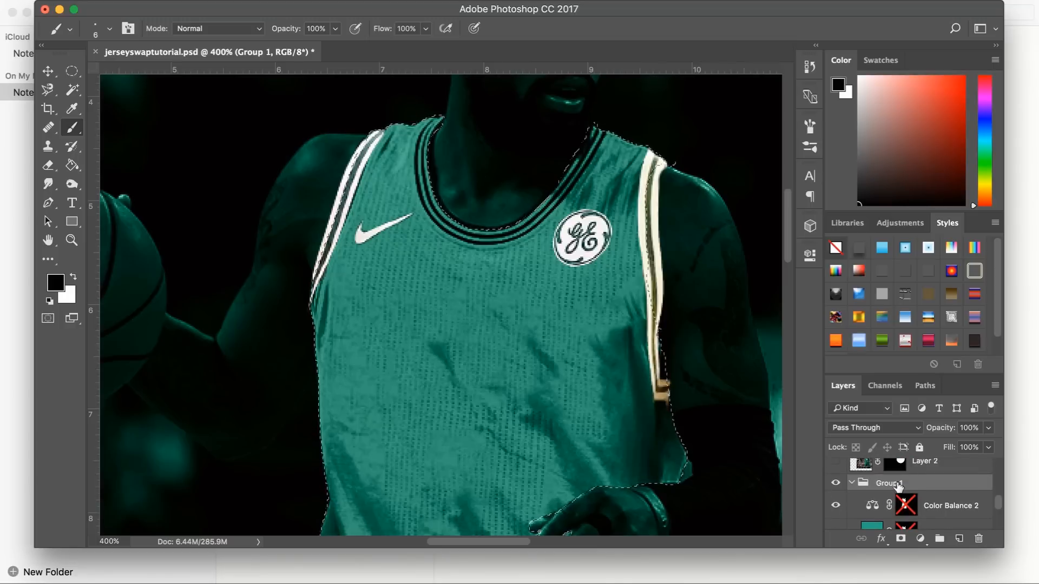
Mask Group 1 with the jersey selection, collapse the group and toggle its visibility to compare the recolour
{"action": "left_click", "coordinate": [901, 539]}
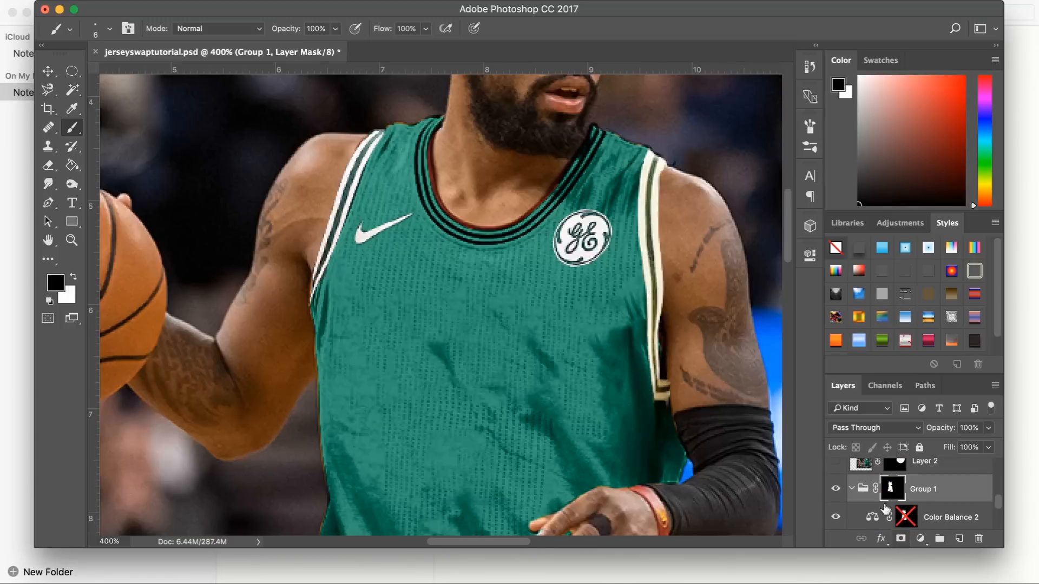
{"action": "left_click", "coordinate": [852, 489]}
{"action": "left_click", "coordinate": [836, 489]}
{"action": "left_click", "coordinate": [836, 489]}
{"action": "left_click", "coordinate": [837, 489]}
{"action": "left_click", "coordinate": [836, 489]}
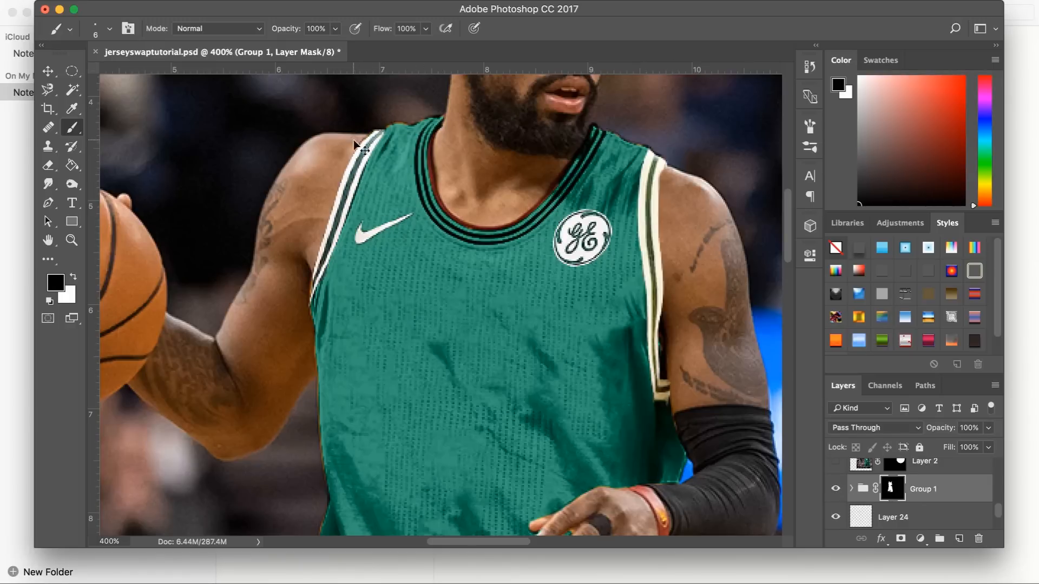
Duplicate the Layer 13 BOSTON jersey reference photo without its mask and shift the copy sideways across the canvas
{"action": "key", "text": "super+0"}
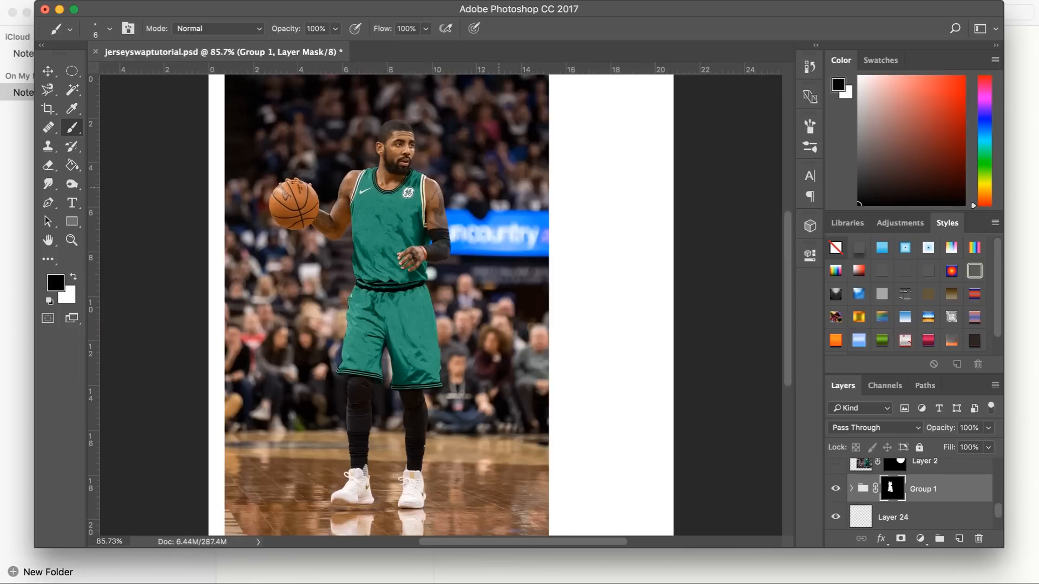
{"action": "key", "text": "super+equal"}
{"action": "key", "text": "super+equal"}
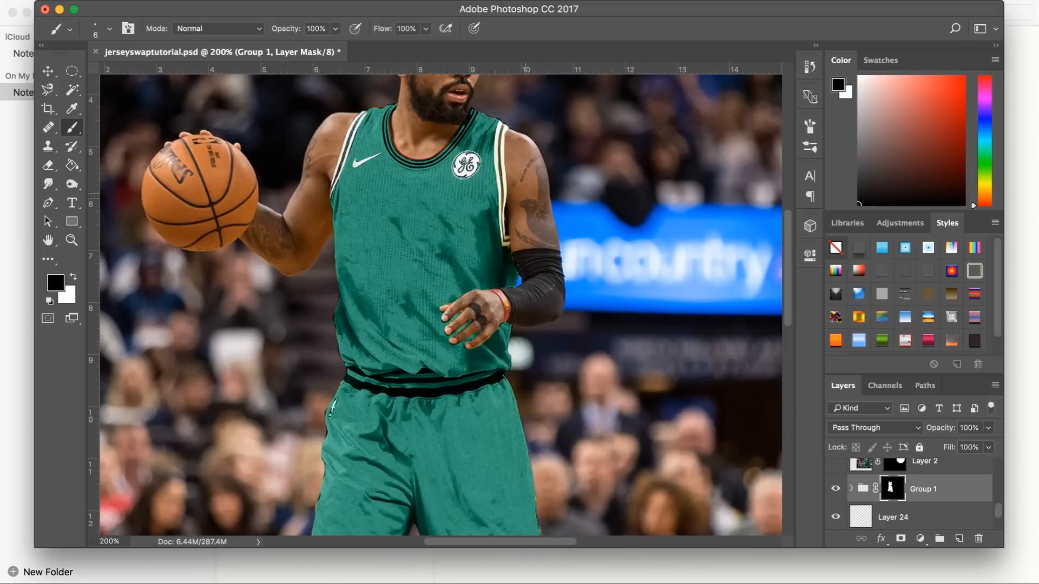
{"action": "scroll", "coordinate": [856, 466], "scroll_direction": "up", "scroll_amount": 5}
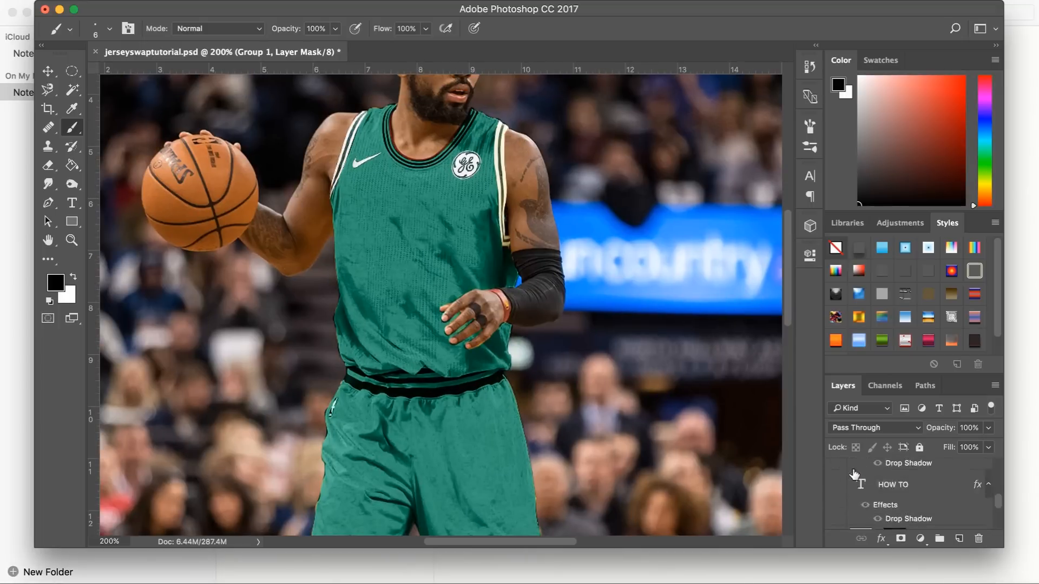
{"action": "scroll", "coordinate": [635, 387], "scroll_direction": "up", "scroll_amount": 4}
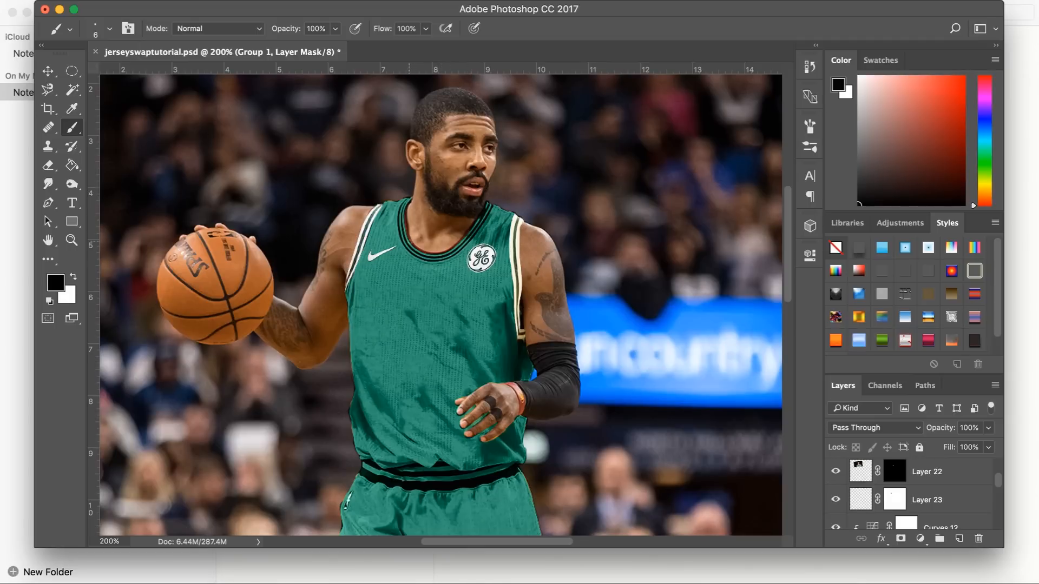
{"action": "scroll", "coordinate": [861, 494], "scroll_direction": "up", "scroll_amount": 5}
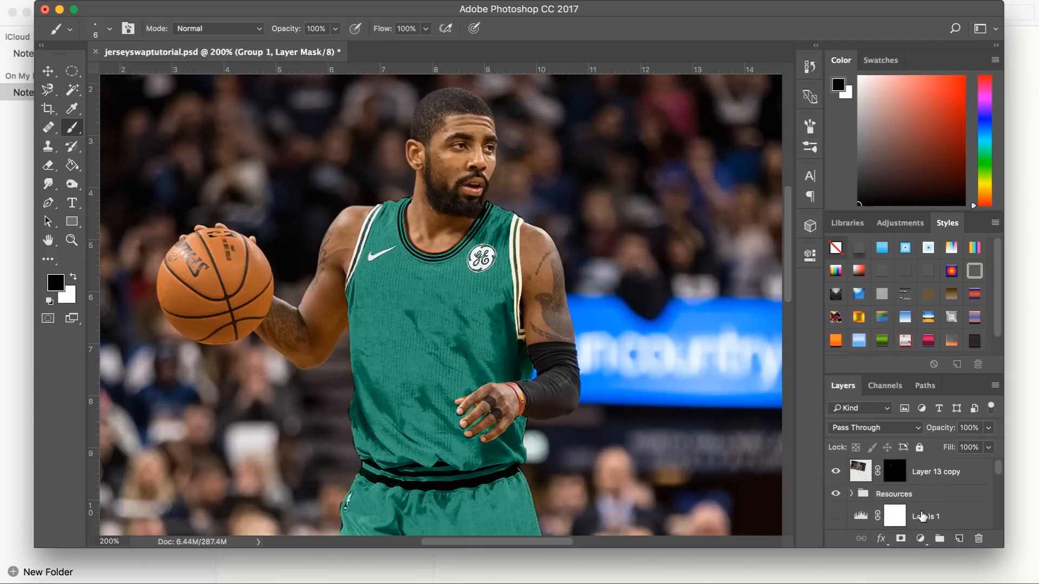
{"action": "scroll", "coordinate": [860, 494], "scroll_direction": "up", "scroll_amount": 3}
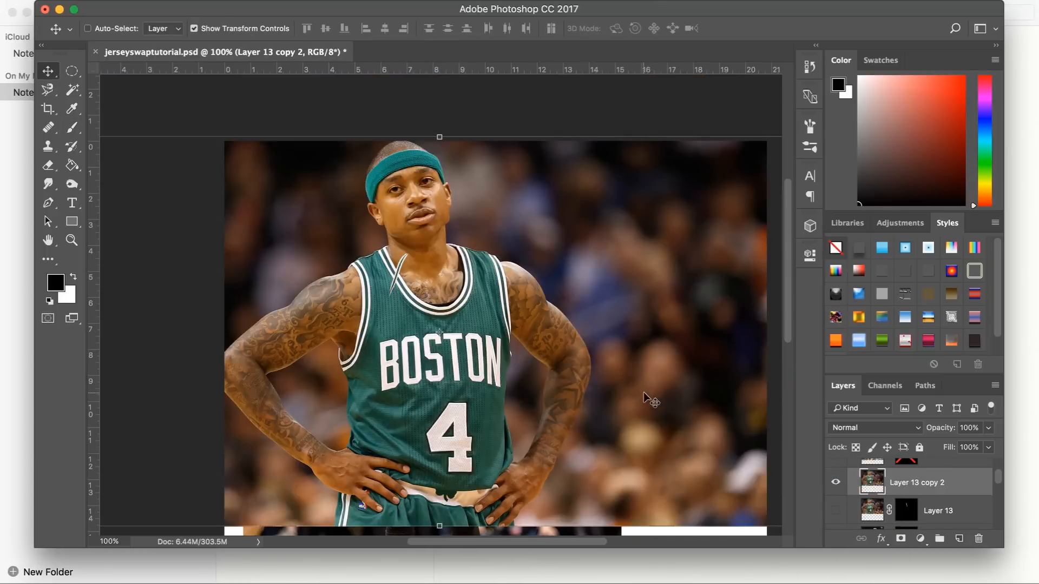
{"action": "left_click_drag", "start_coordinate": [579, 358], "coordinate": [663, 358]}
Outline the white collar trim on the reference jersey with the Magnetic Lasso and isolate it with a layer mask
{"action": "key", "text": "l"}
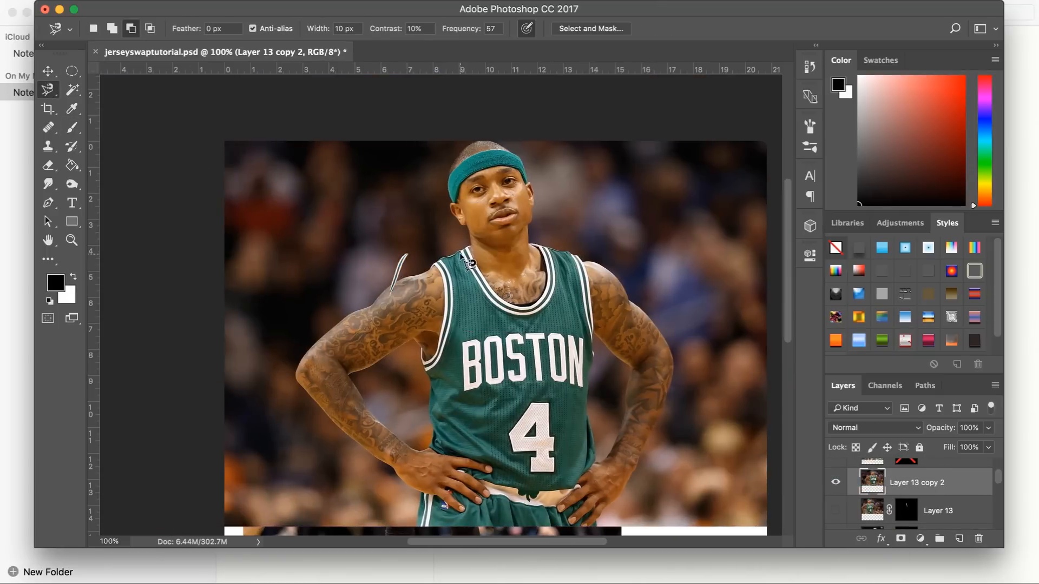
{"action": "left_click", "coordinate": [461, 252]}
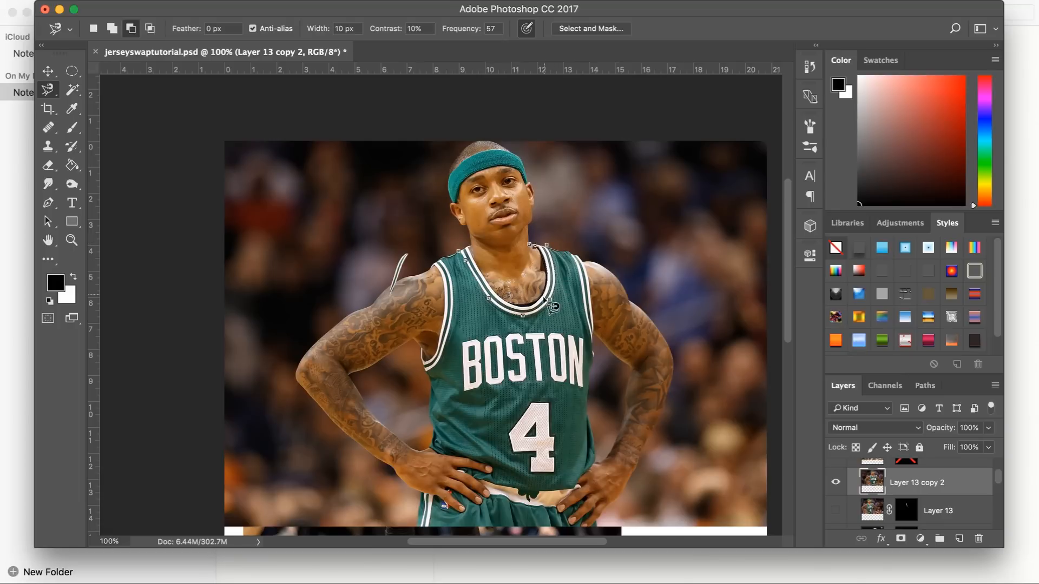
{"action": "left_click", "coordinate": [466, 252]}
{"action": "left_click", "coordinate": [900, 539]}
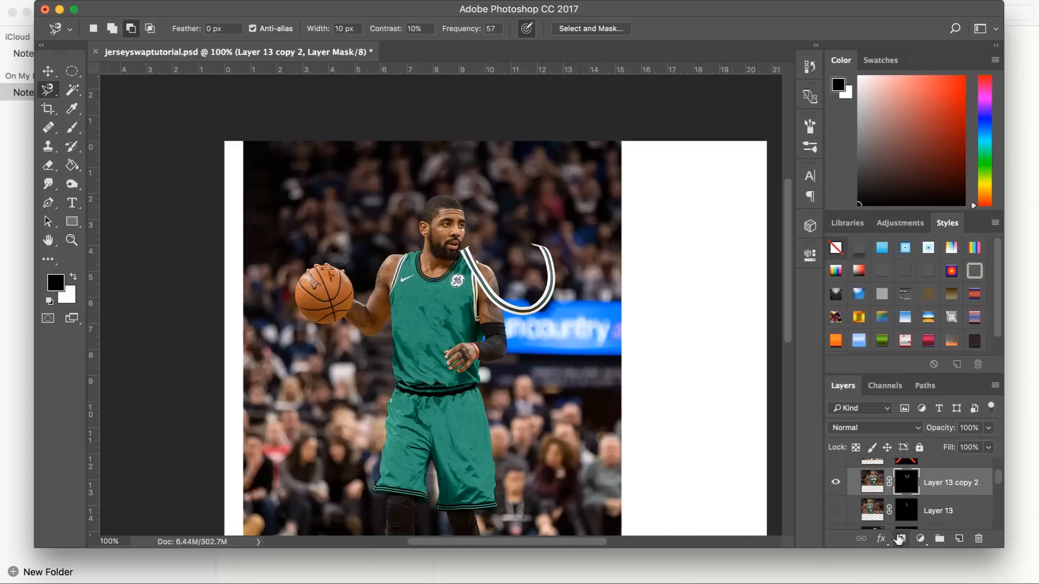
Flip the isolated collar trim on Layer 13 copy 2 horizontally
{"action": "left_click", "coordinate": [163, 1]}
{"action": "mouse_move", "coordinate": [201, 316]}
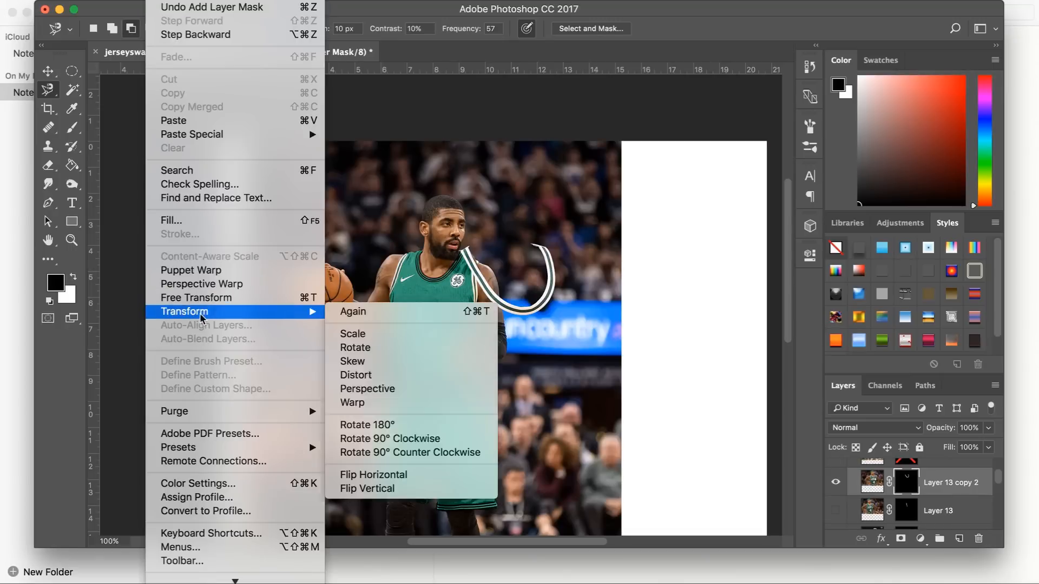
{"action": "left_click", "coordinate": [416, 475]}
{"action": "left_click", "coordinate": [48, 70]}
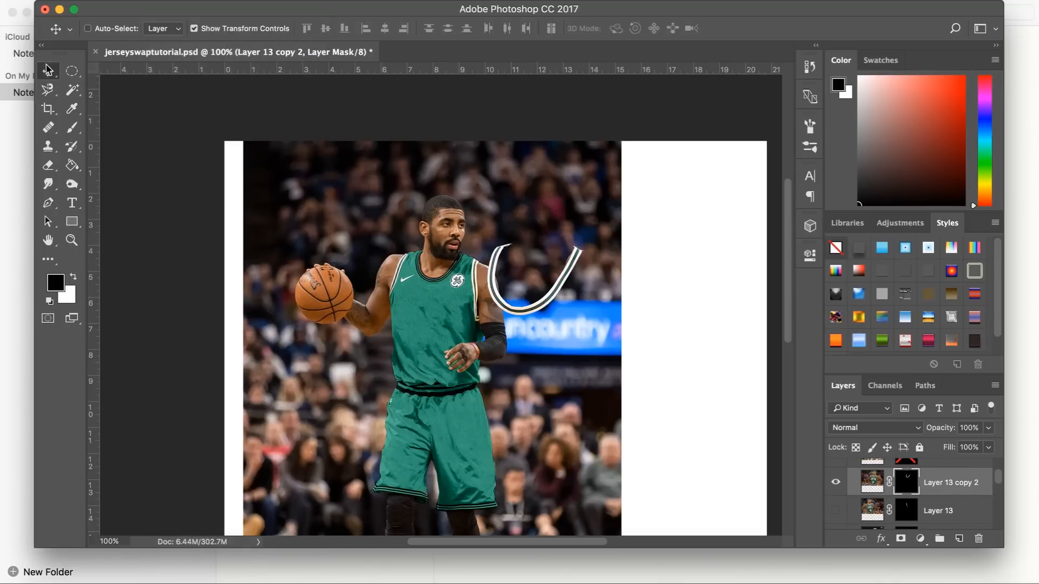
Scale the white collar trim to about 47.5% and position it along the neckline of the green jersey
{"action": "left_click_drag", "start_coordinate": [401, 212], "coordinate": [337, 212]}
{"action": "left_click_drag", "start_coordinate": [658, 166], "coordinate": [550, 166]}
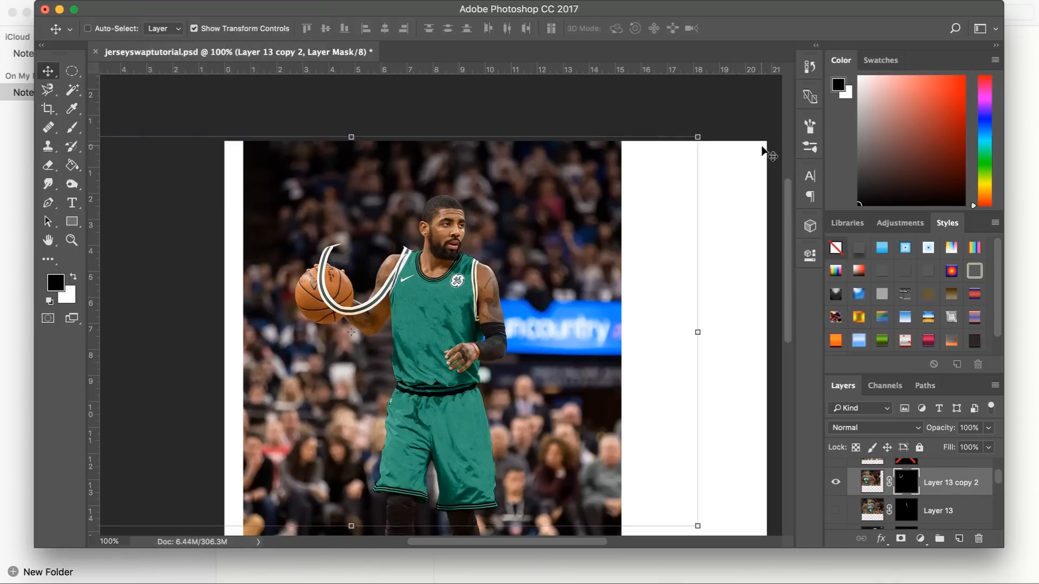
{"action": "left_click_drag", "start_coordinate": [697, 137], "coordinate": [456, 272]}
{"action": "left_click_drag", "start_coordinate": [353, 341], "coordinate": [542, 256]}
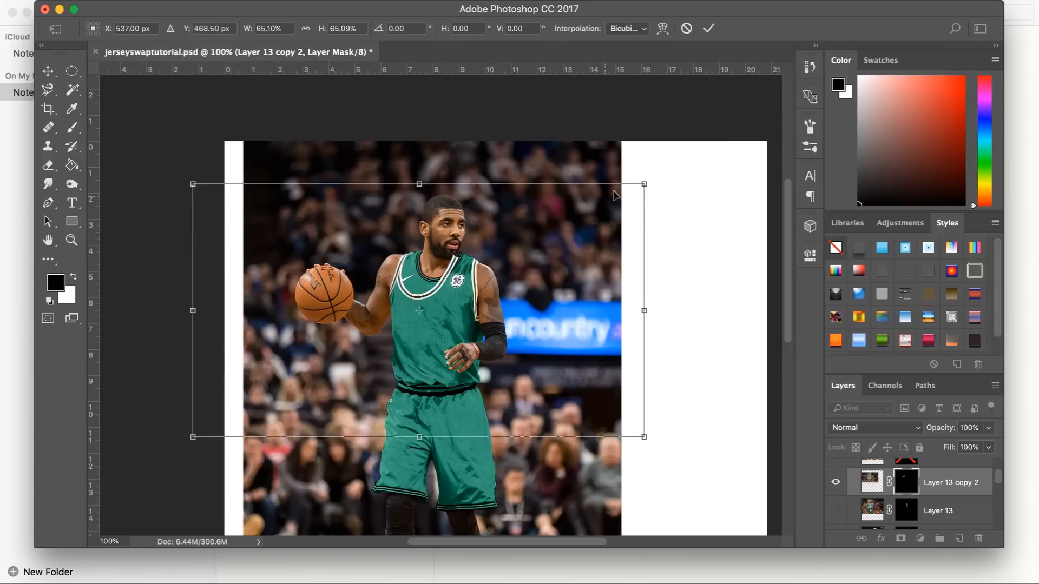
{"action": "left_click_drag", "start_coordinate": [642, 184], "coordinate": [522, 251]}
{"action": "left_click_drag", "start_coordinate": [435, 312], "coordinate": [512, 261]}
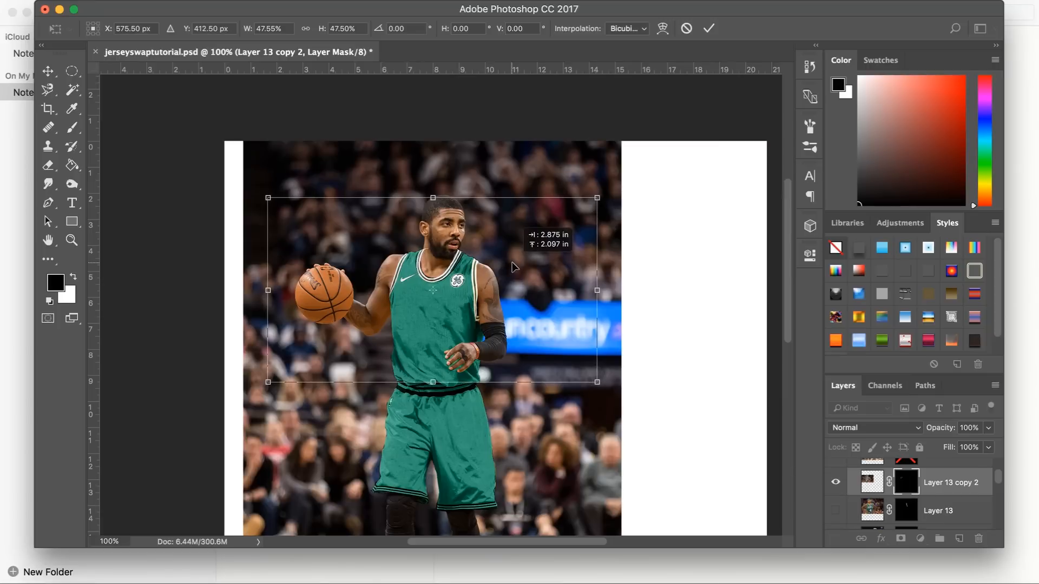
{"action": "left_click", "coordinate": [709, 28]}
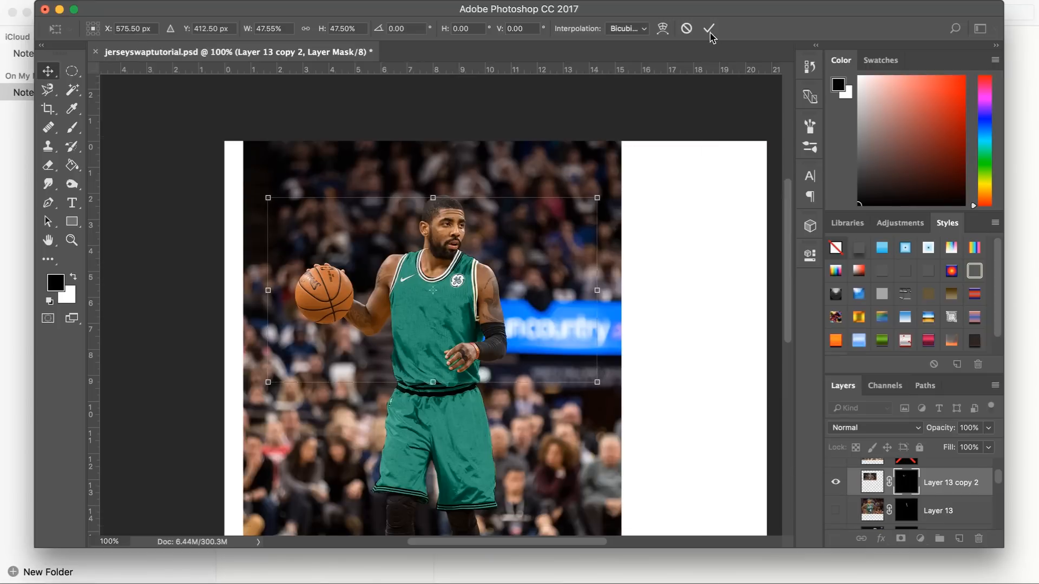
Warp the collar trim by pulling its upper-left corner outward, its lower edge up and its upper-right corner down to follow the neckline
{"action": "left_click", "coordinate": [162, 1]}
{"action": "mouse_move", "coordinate": [227, 311]}
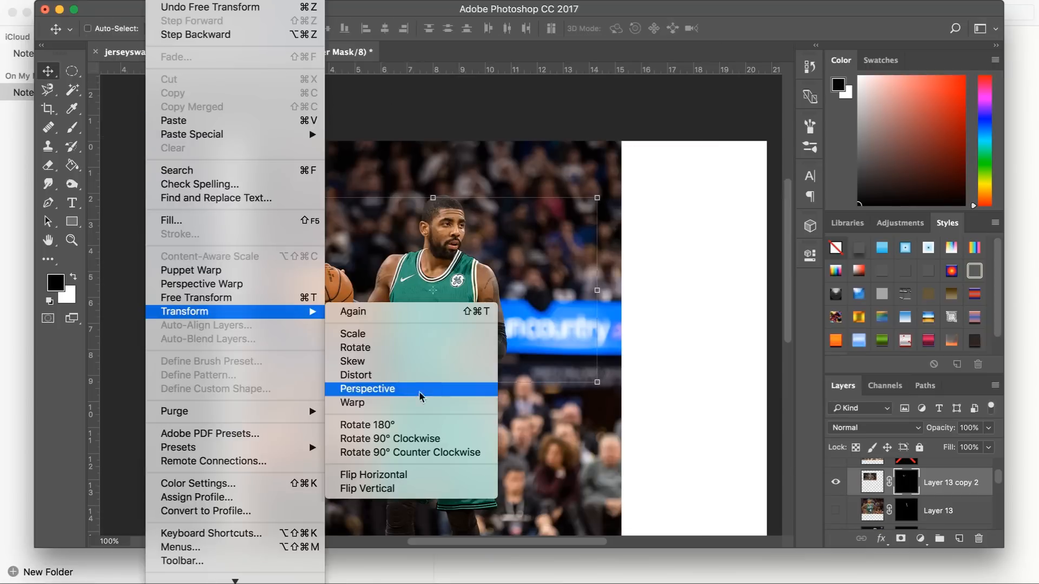
{"action": "left_click", "coordinate": [411, 400]}
{"action": "left_click_drag", "start_coordinate": [549, 220], "coordinate": [552, 223]}
{"action": "left_click_drag", "start_coordinate": [268, 199], "coordinate": [229, 182]}
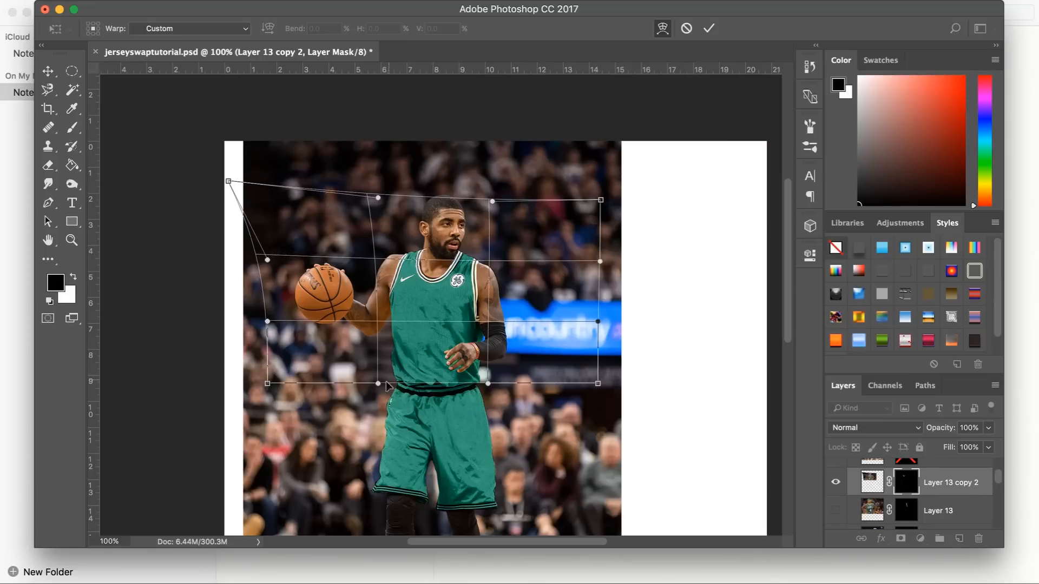
{"action": "left_click_drag", "start_coordinate": [386, 385], "coordinate": [395, 359]}
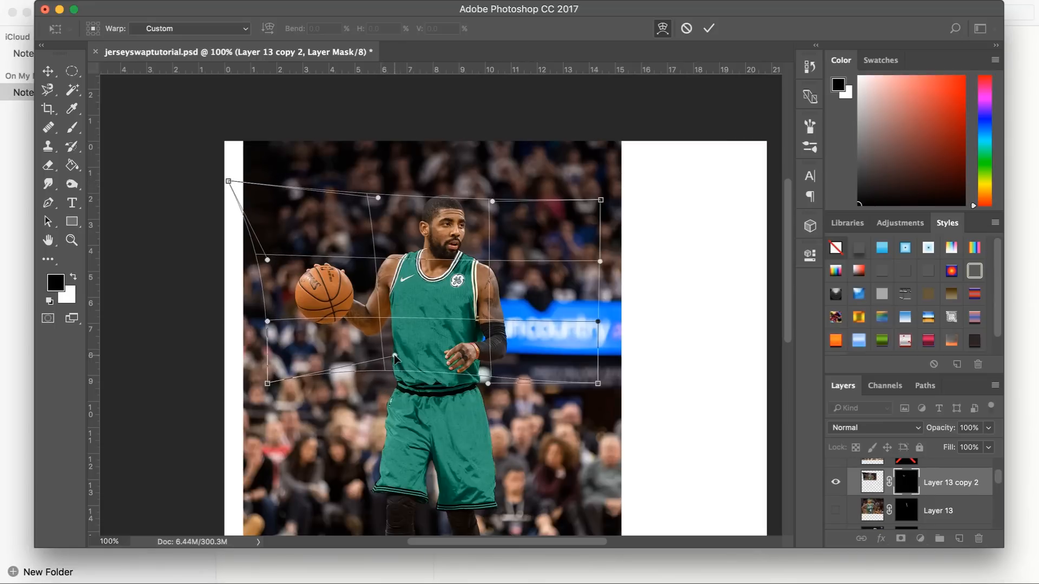
{"action": "left_click_drag", "start_coordinate": [601, 200], "coordinate": [604, 218]}
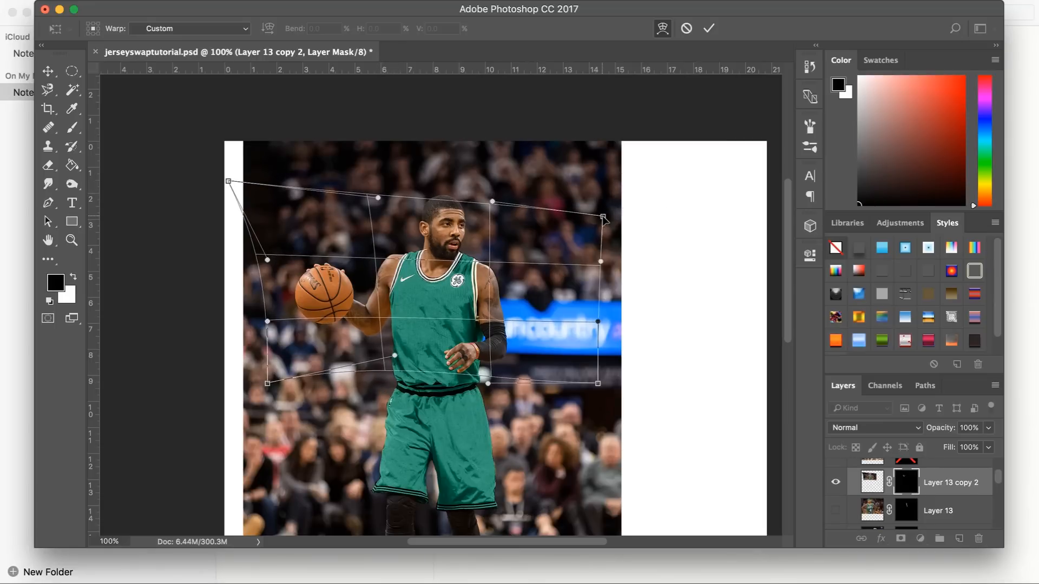
Check the trim's fit around the neck, nudge the upper edge of the warp slightly and apply it
{"action": "key", "text": "super+plus"}
{"action": "key", "text": "super+plus"}
{"action": "key", "text": "super+plus"}
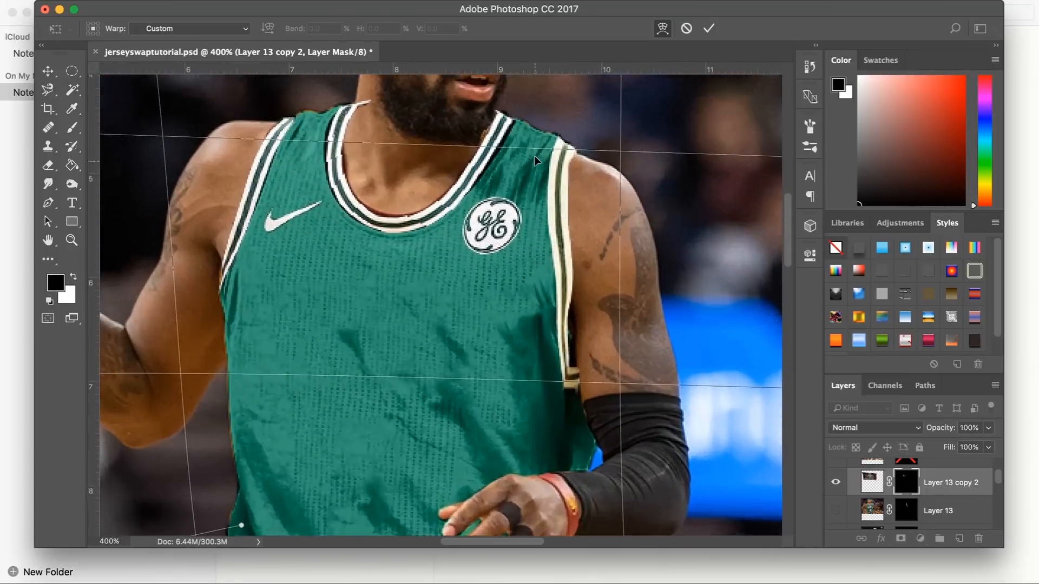
{"action": "scroll", "coordinate": [535, 157], "scroll_direction": "up", "scroll_amount": 4}
{"action": "scroll", "coordinate": [534, 161], "scroll_direction": "up", "scroll_amount": 1}
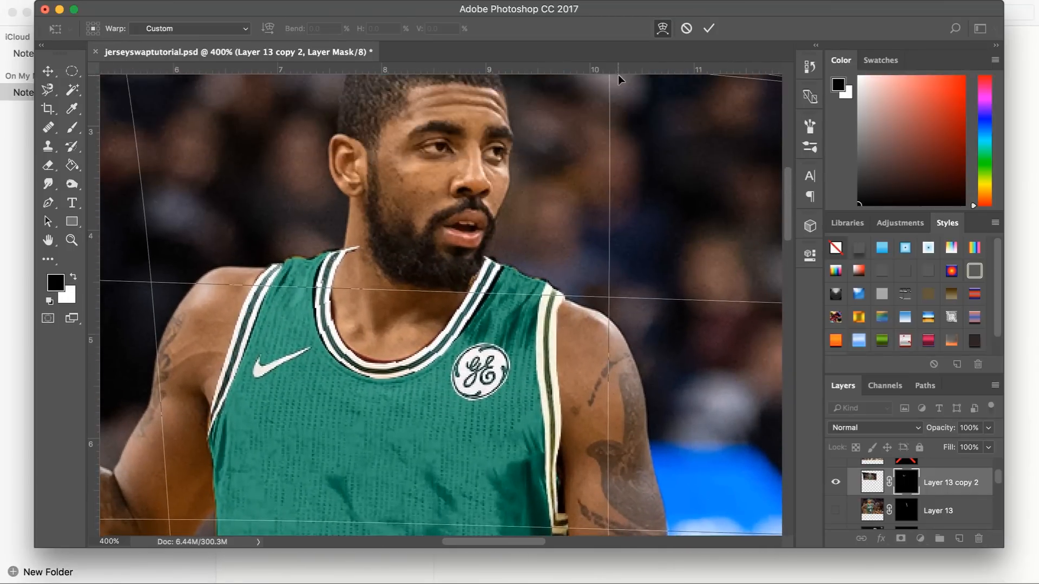
{"action": "key", "text": "super+0"}
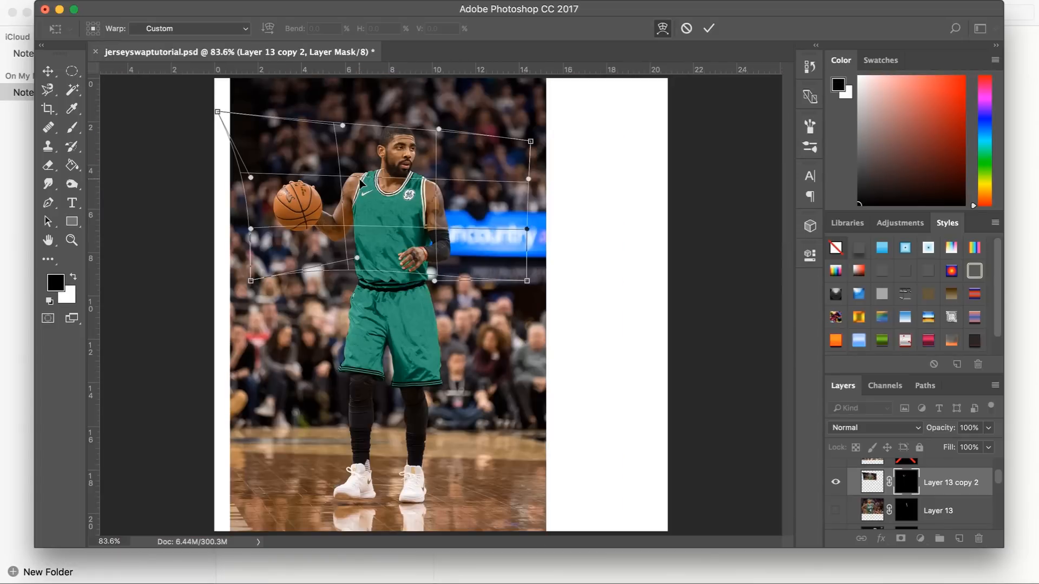
{"action": "left_click_drag", "start_coordinate": [337, 122], "coordinate": [339, 120]}
{"action": "left_click", "coordinate": [709, 29]}
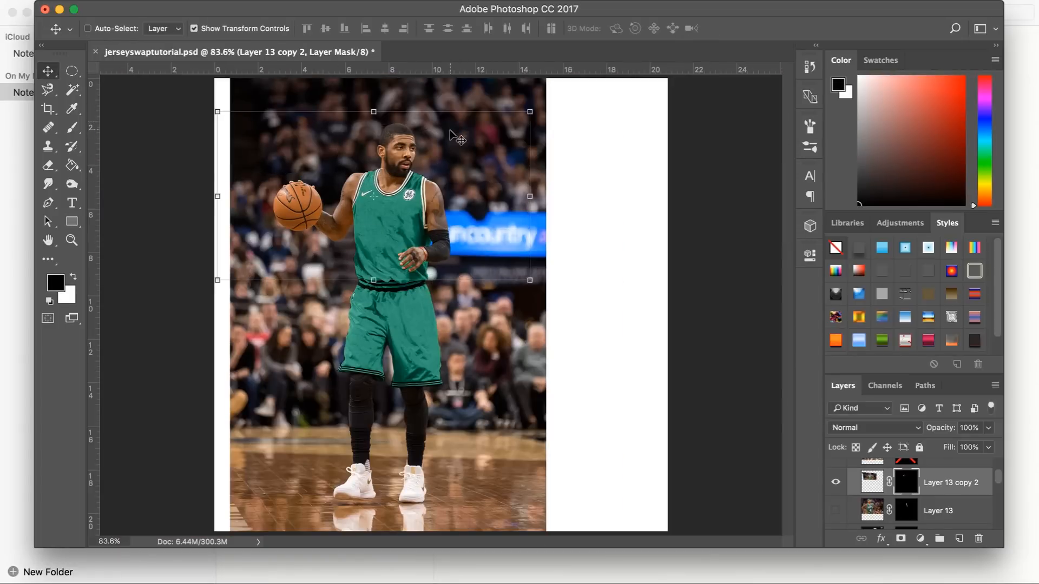
Paint black with the Brush tool on the trim's layer mask to remove the stray collar tips beyond the shoulders
{"action": "key", "text": "super+plus"}
{"action": "key", "text": "super+plus"}
{"action": "key", "text": "super+plus"}
{"action": "key", "text": "super+plus"}
{"action": "key", "text": "super+plus"}
{"action": "scroll", "coordinate": [450, 129], "scroll_direction": "up", "scroll_amount": 12}
{"action": "scroll", "coordinate": [450, 128], "scroll_direction": "left", "scroll_amount": 4}
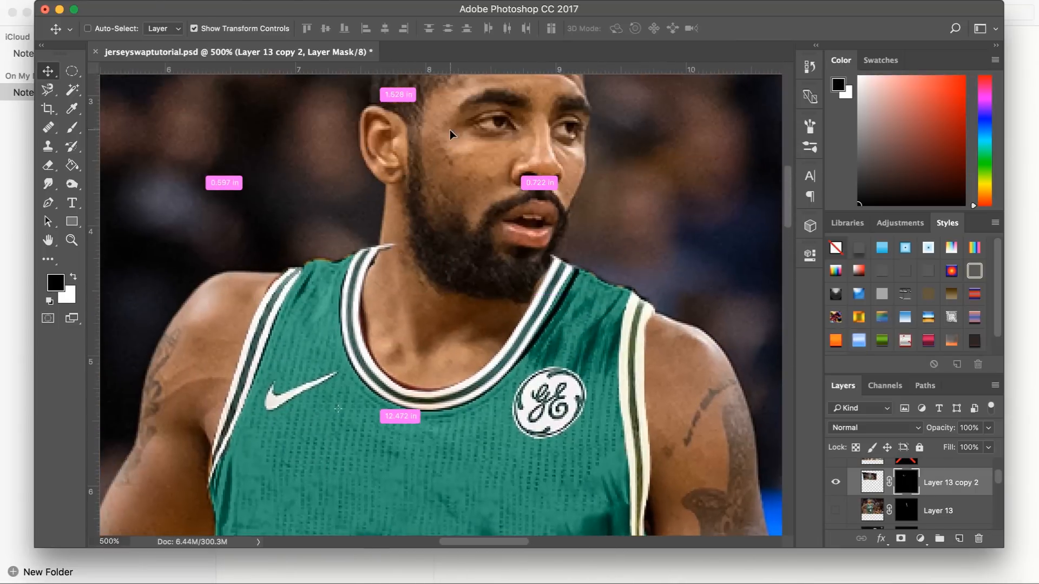
{"action": "left_click", "coordinate": [71, 128]}
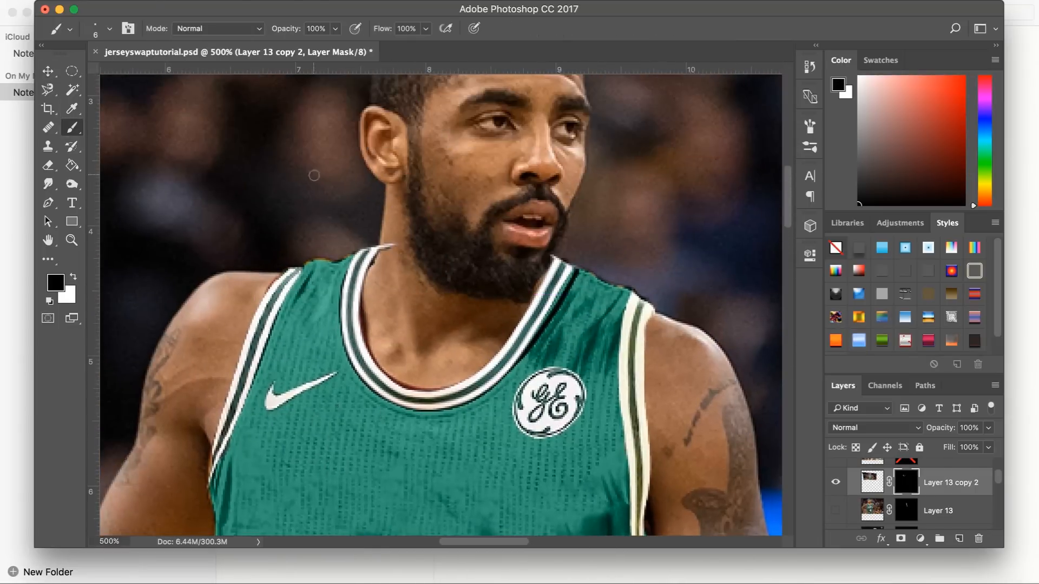
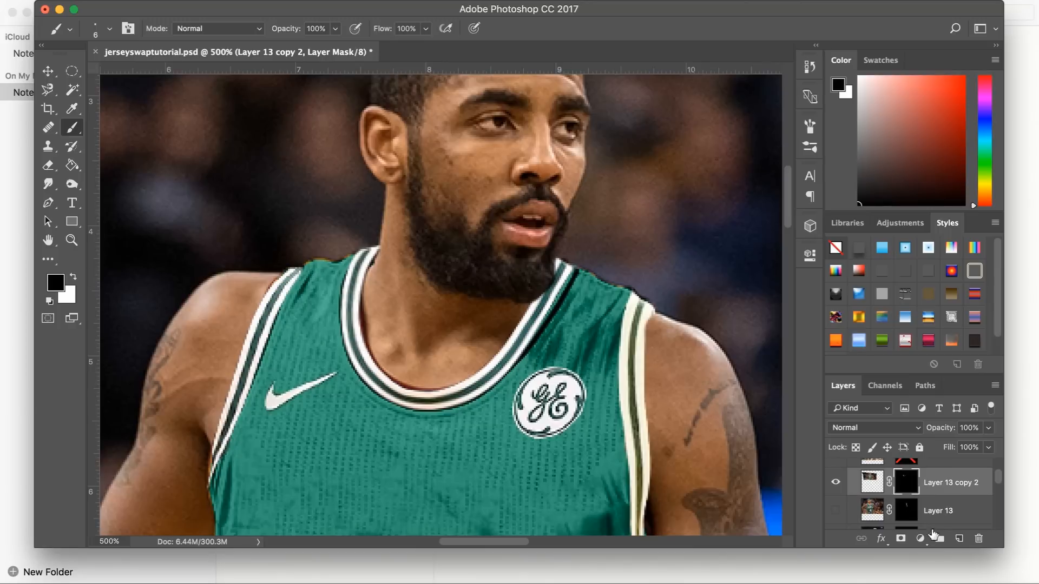
Add a new layer above Layer 13 copy 2 and clip it to the collar trim
{"action": "left_click", "coordinate": [958, 538]}
{"action": "right_click", "coordinate": [932, 487]}
{"action": "left_click", "coordinate": [821, 239]}
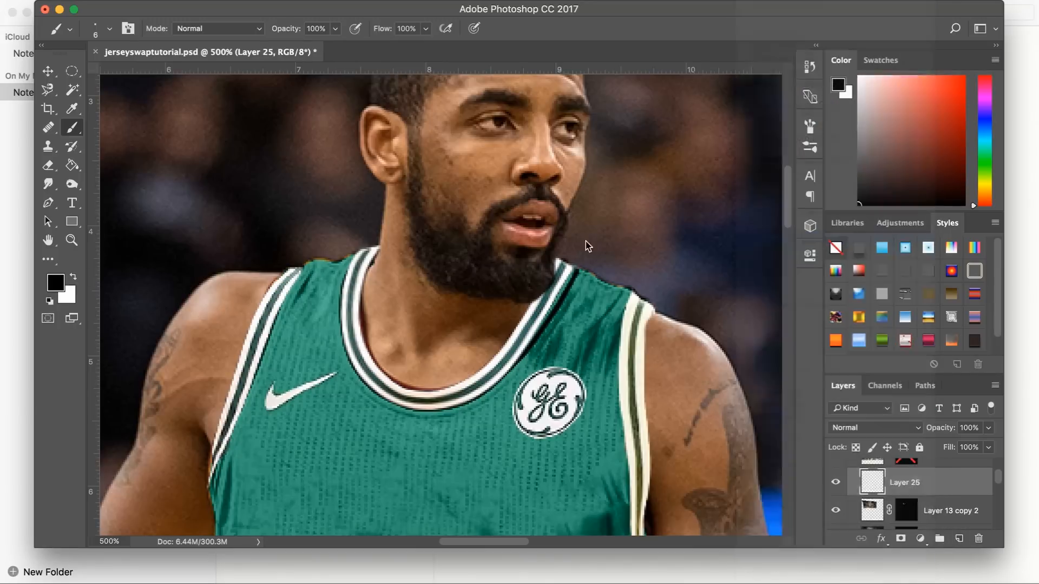
Paint a black shadow on the collar trim below the beard with a soft brush of about 55 px and 0% hardness
{"action": "left_click", "coordinate": [108, 28]}
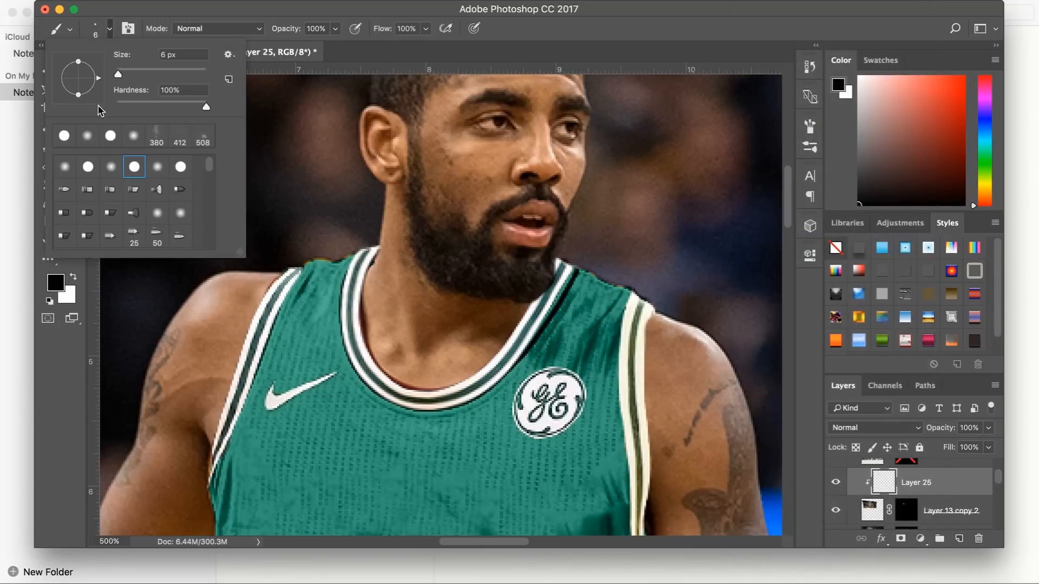
{"action": "left_click", "coordinate": [87, 135]}
{"action": "left_click_drag", "start_coordinate": [146, 71], "coordinate": [141, 73]}
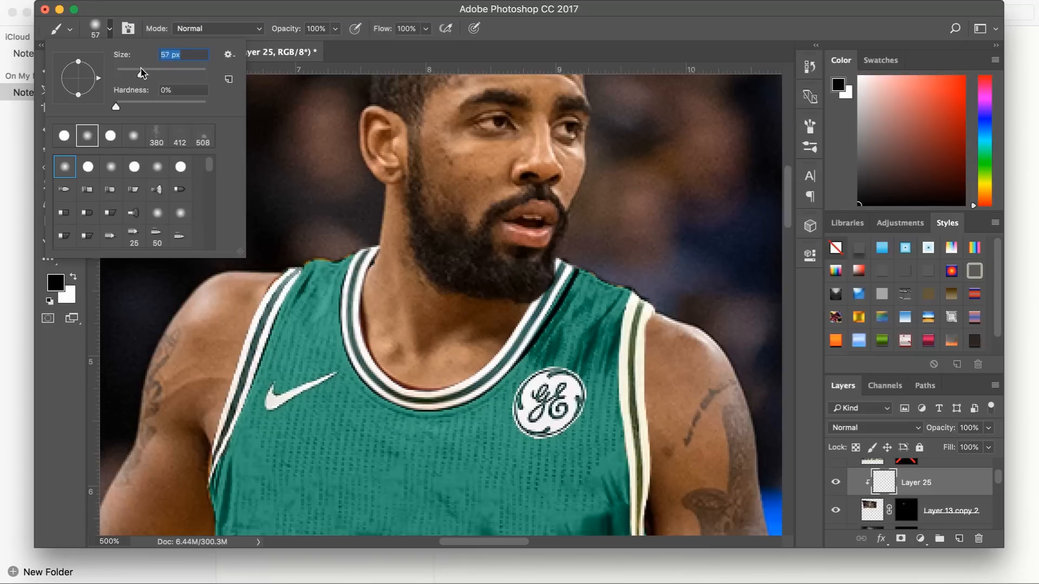
{"action": "left_click", "coordinate": [522, 260]}
{"action": "mouse_move", "coordinate": [522, 262]}
{"action": "left_mouse_down"}
{"action": "mouse_move", "coordinate": [522, 281]}
{"action": "mouse_move", "coordinate": [493, 303]}
{"action": "mouse_move", "coordinate": [520, 264]}
{"action": "left_mouse_up"}
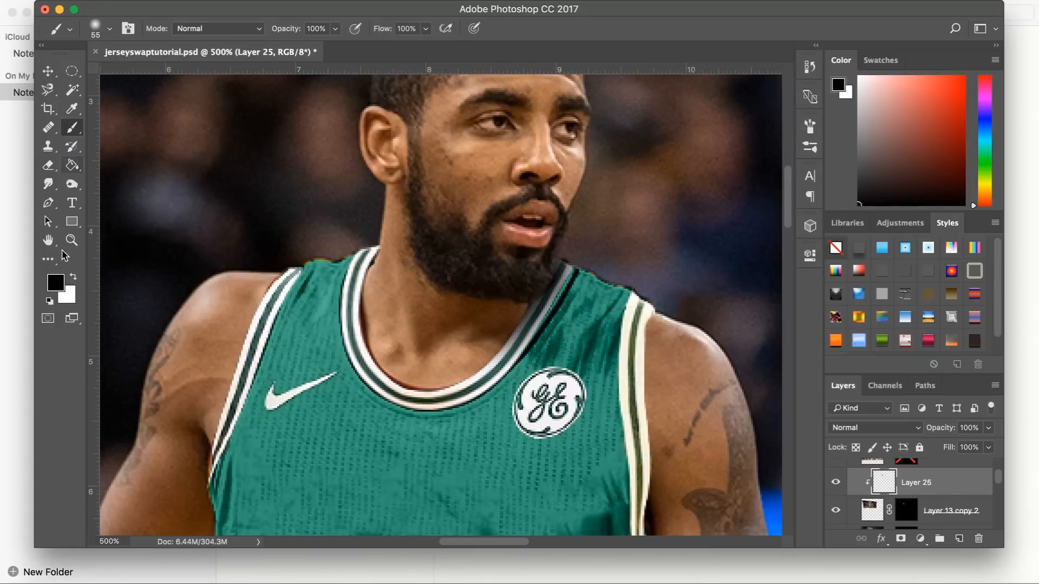
Reduce the opacity of the collar shadow layer to 59%
{"action": "left_click", "coordinate": [107, 30]}
{"action": "left_click", "coordinate": [102, 29]}
{"action": "key", "text": "m"}
{"action": "left_click", "coordinate": [988, 428]}
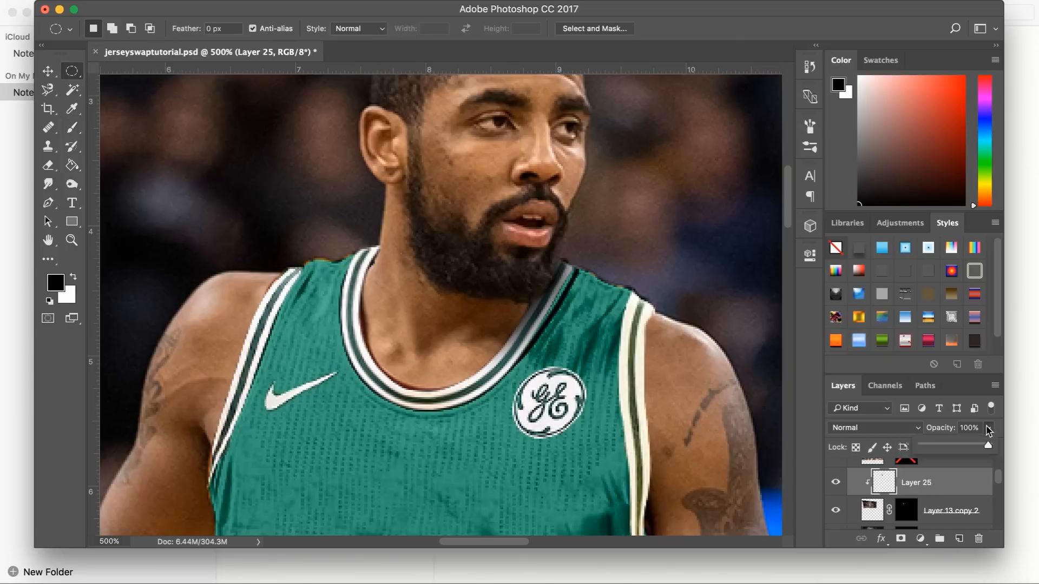
{"action": "left_click_drag", "start_coordinate": [991, 445], "coordinate": [961, 447]}
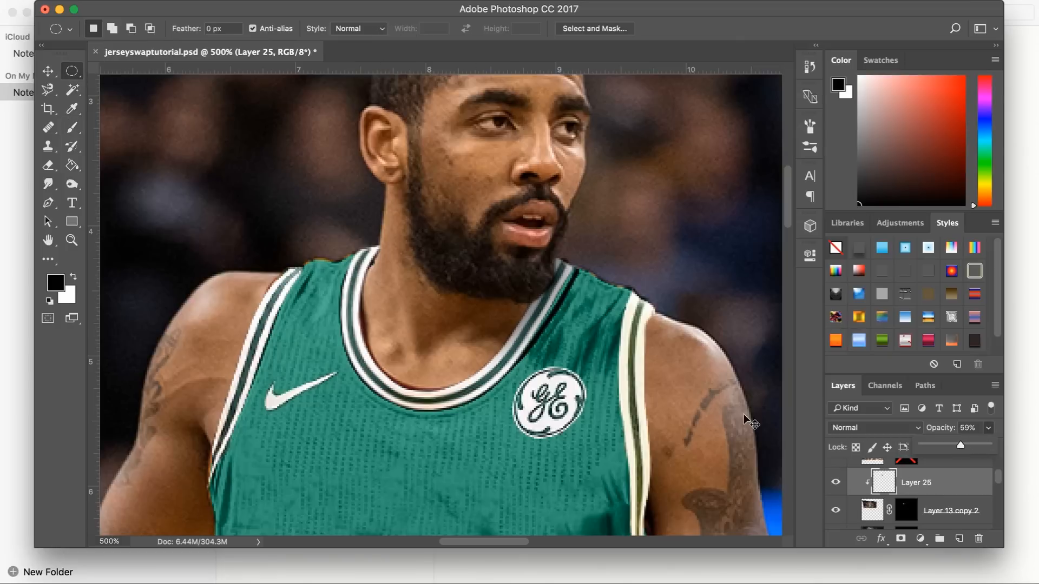
Examine the shaded collar on the jersey, both in the whole picture and close up
{"action": "key", "text": "super+minus"}
{"action": "key", "text": "super+minus"}
{"action": "key", "text": "super+minus"}
{"action": "key", "text": "super+minus"}
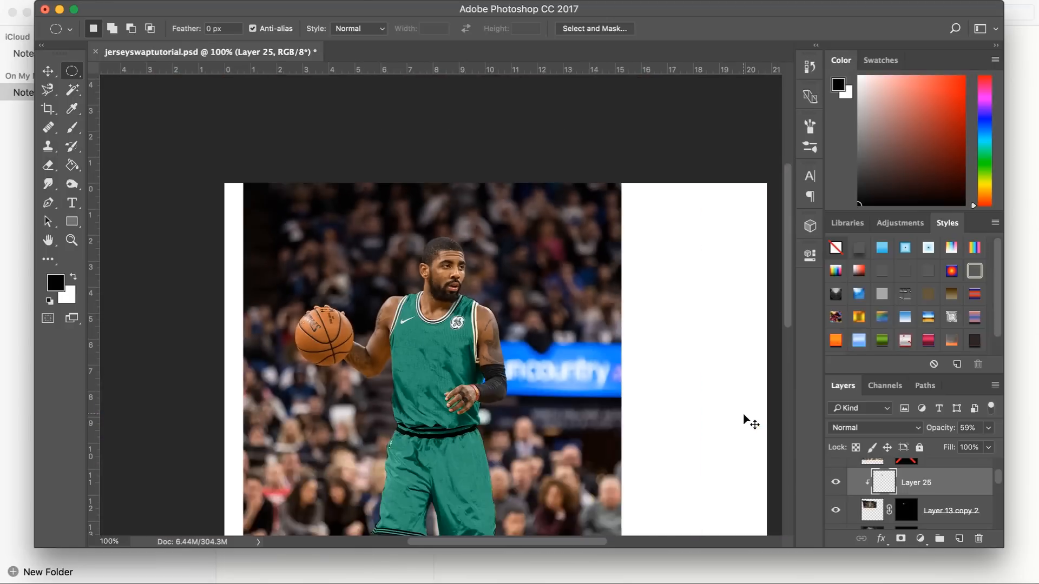
{"action": "key", "text": "super+minus"}
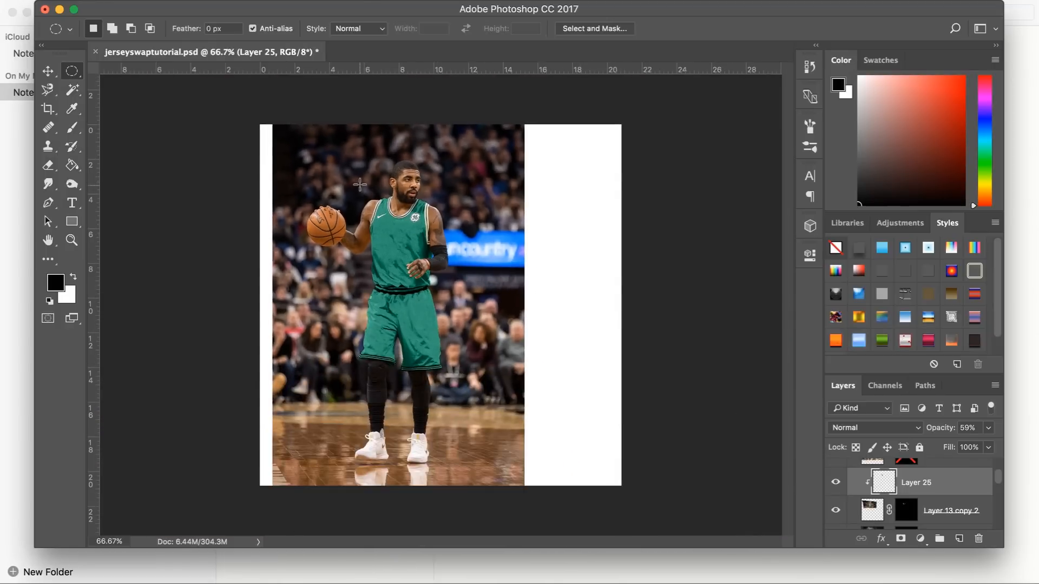
{"action": "left_click_drag", "start_coordinate": [366, 185], "coordinate": [434, 209]}
{"action": "key", "text": "super+plus"}
{"action": "key", "text": "super+plus"}
{"action": "key", "text": "super+plus"}
{"action": "key", "text": "super+plus"}
{"action": "scroll", "coordinate": [474, 228], "scroll_direction": "up", "scroll_amount": 7}
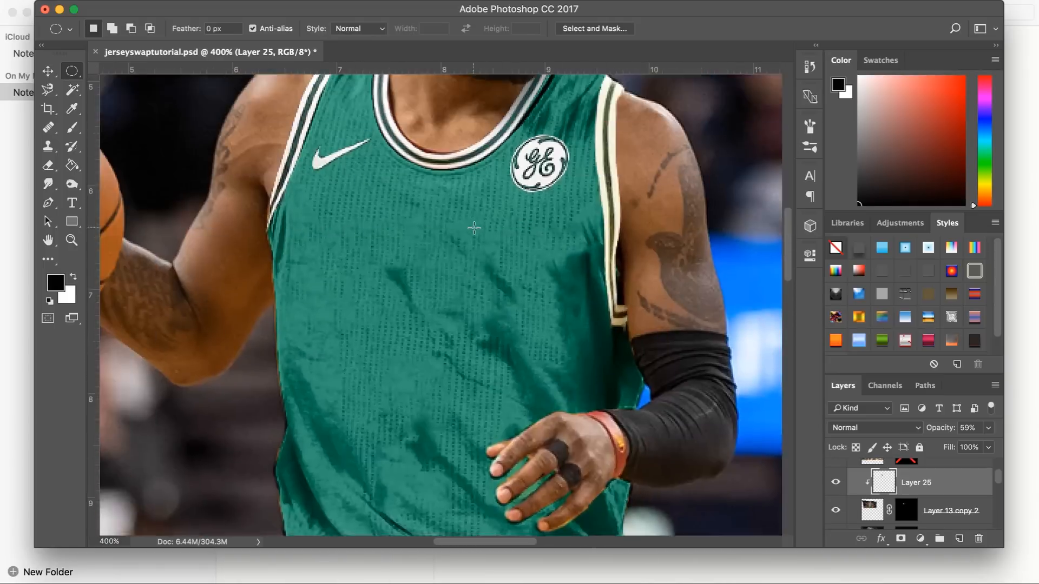
{"action": "scroll", "coordinate": [473, 228], "scroll_direction": "up", "scroll_amount": 2}
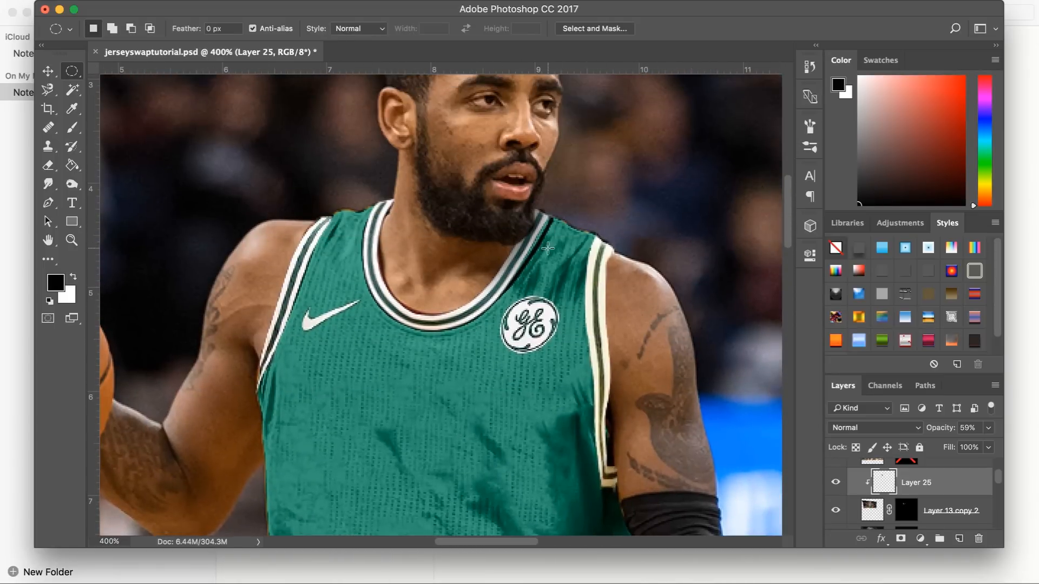
Rename Layer 24, directly above the Kyrie layer, as Clone Stamp
{"action": "scroll", "coordinate": [961, 518], "scroll_direction": "down", "scroll_amount": 6}
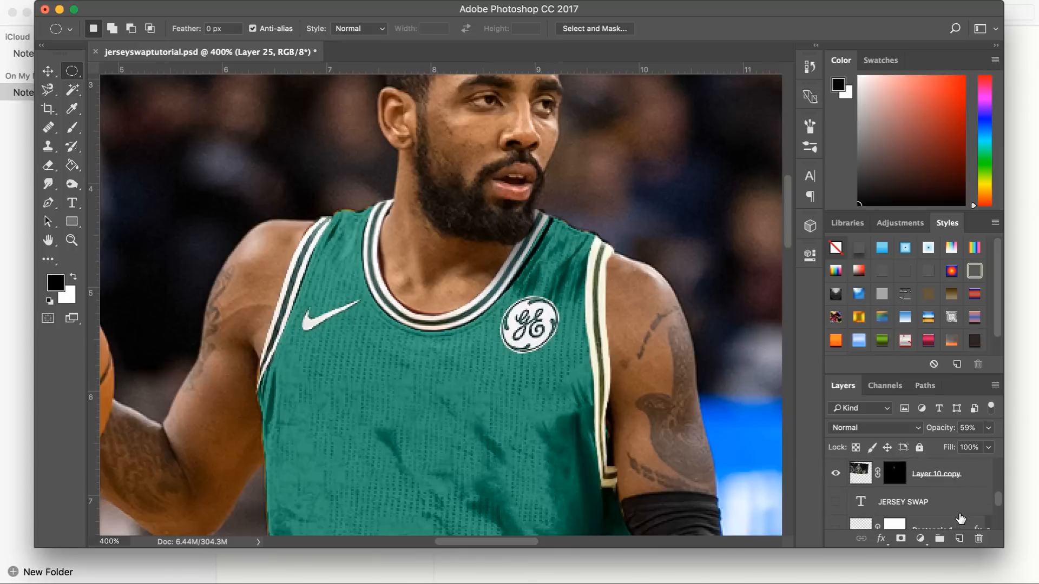
{"action": "scroll", "coordinate": [960, 518], "scroll_direction": "up", "scroll_amount": 3}
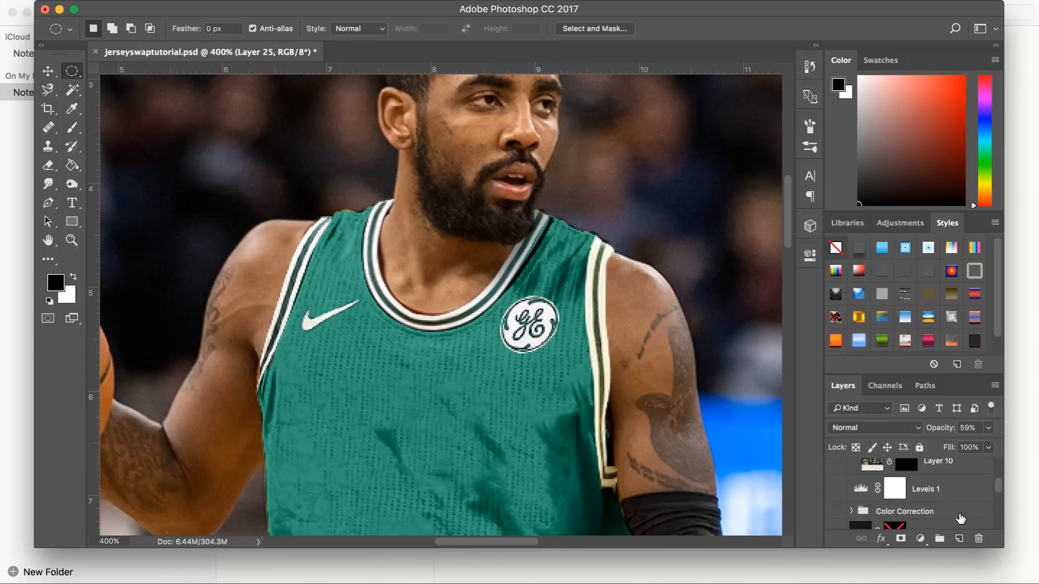
{"action": "scroll", "coordinate": [961, 519], "scroll_direction": "down", "scroll_amount": 3}
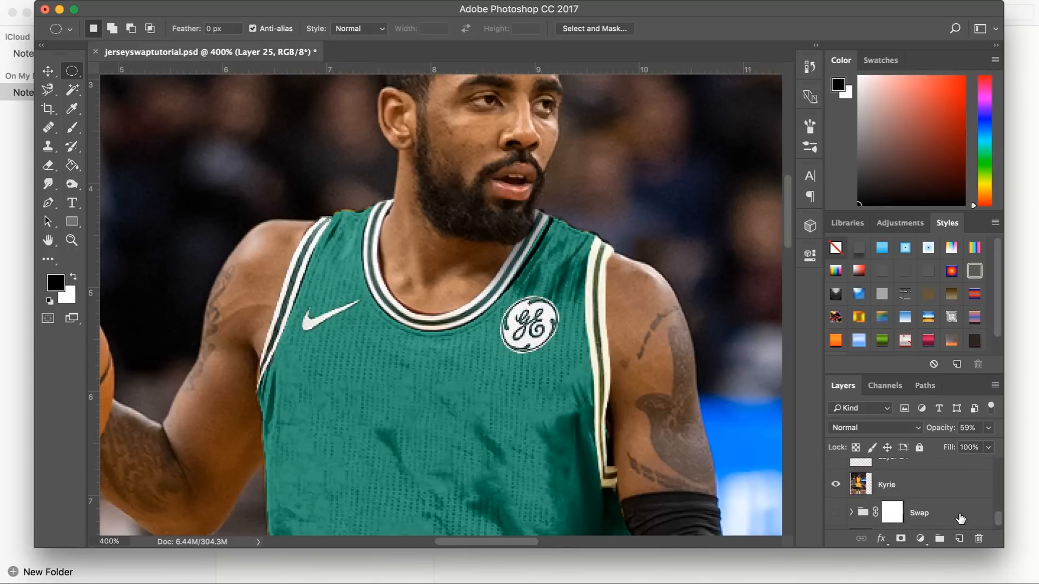
{"action": "left_click", "coordinate": [923, 467]}
{"action": "double_click", "coordinate": [899, 472]}
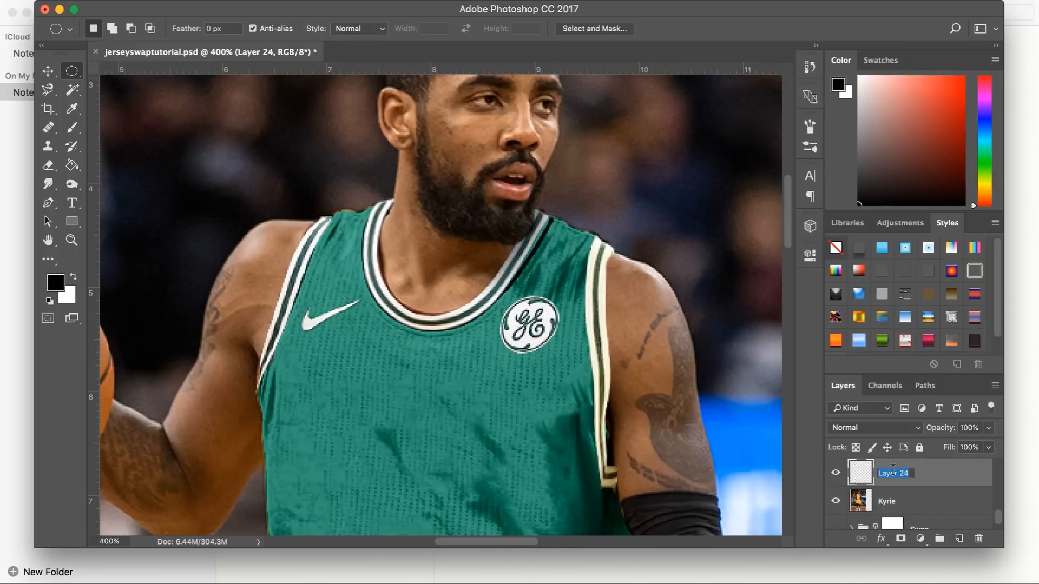
{"action": "type", "text": "Clone Stamp"}
{"action": "key", "text": "Return"}
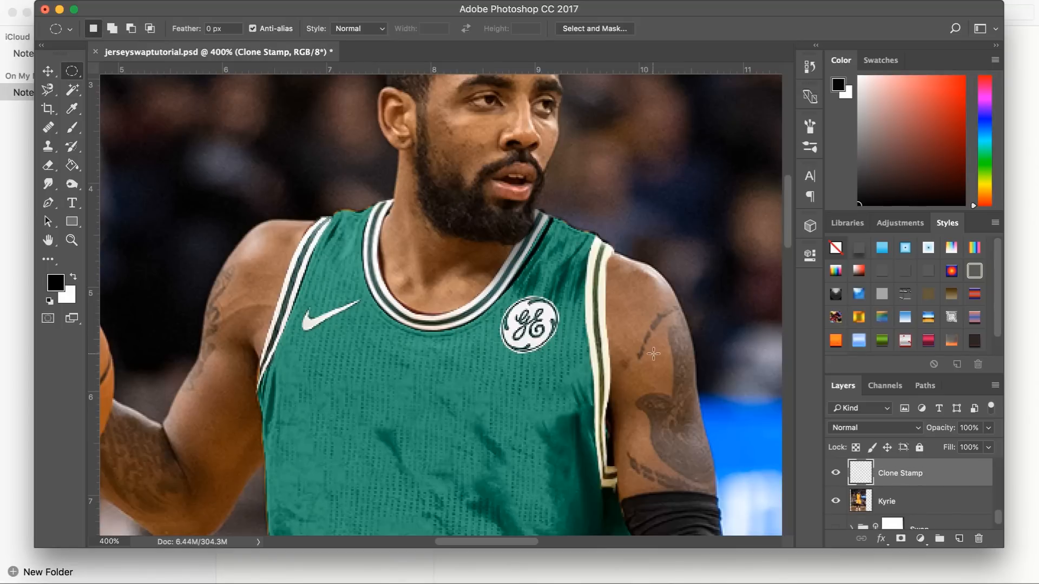
Clone green fabric over the dark line between the collar trim and the GE logo on the Clone Stamp layer
{"action": "left_click", "coordinate": [56, 138]}
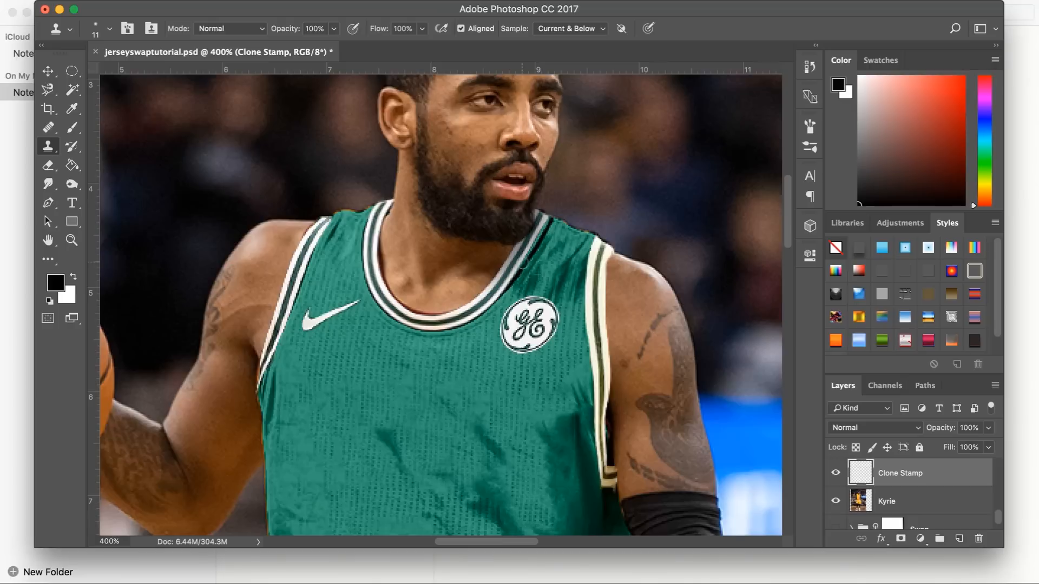
{"action": "mouse_move", "coordinate": [528, 259]}
{"action": "left_mouse_down"}
{"action": "mouse_move", "coordinate": [545, 234]}
{"action": "mouse_move", "coordinate": [511, 284]}
{"action": "left_mouse_up"}
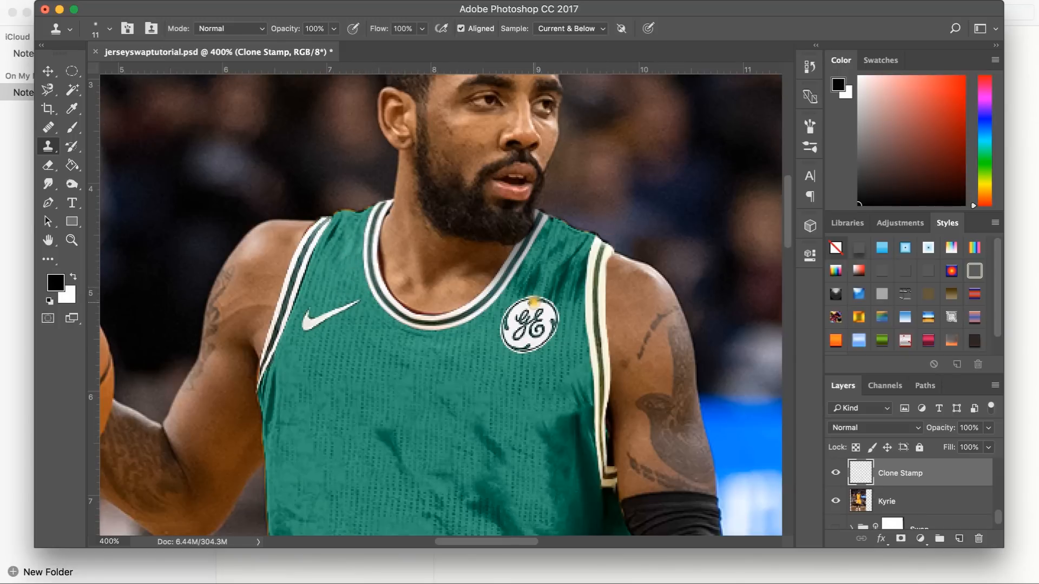
{"action": "key", "text": "super+0"}
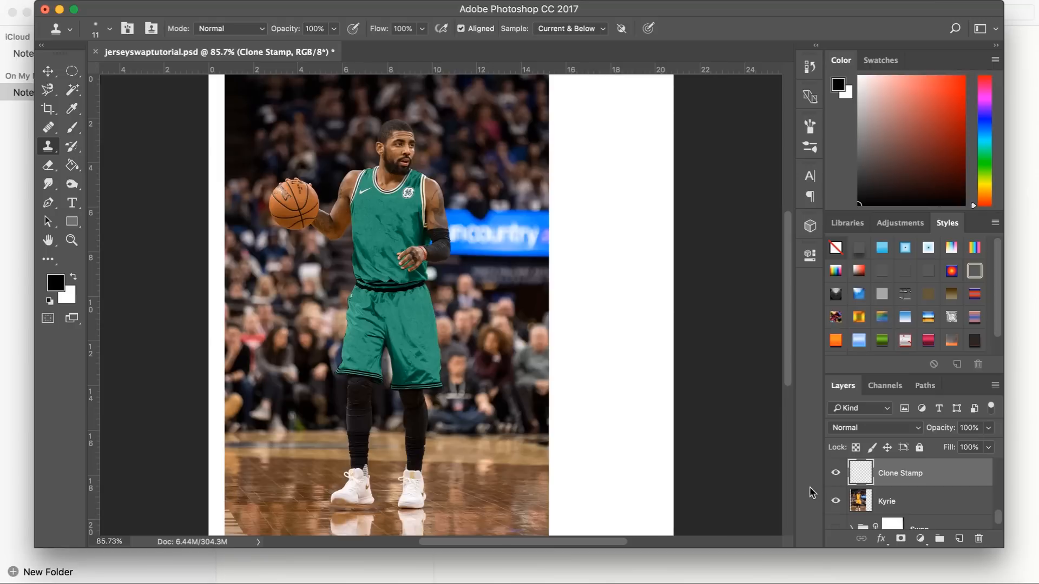
Show the Boston players' photo on Layer 16 as a reference and hide it again
{"action": "scroll", "coordinate": [839, 498], "scroll_direction": "down", "scroll_amount": 10}
{"action": "left_click", "coordinate": [836, 506]}
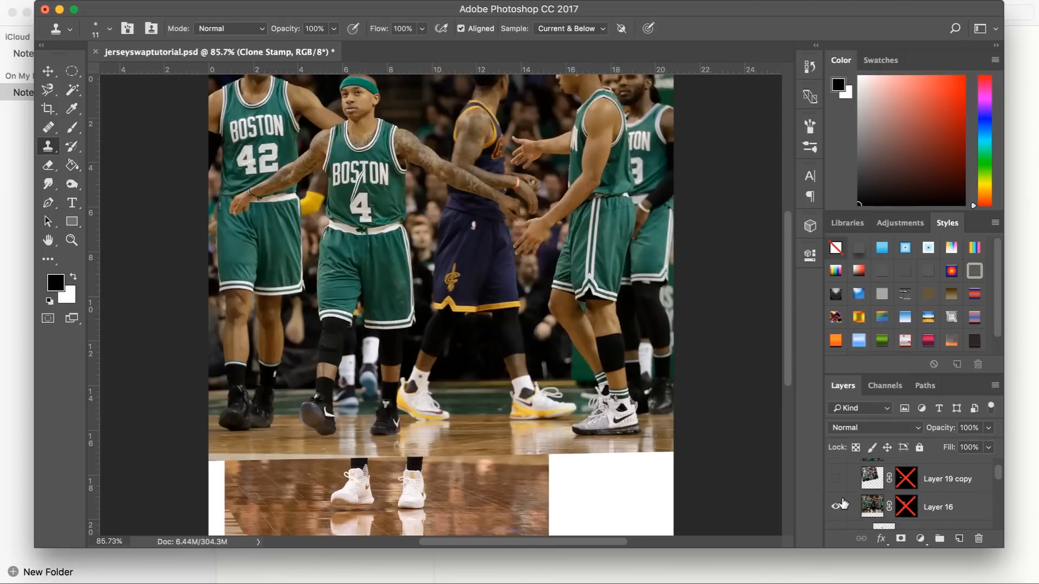
{"action": "left_click", "coordinate": [836, 506]}
{"action": "left_click", "coordinate": [838, 505]}
{"action": "left_click", "coordinate": [837, 505]}
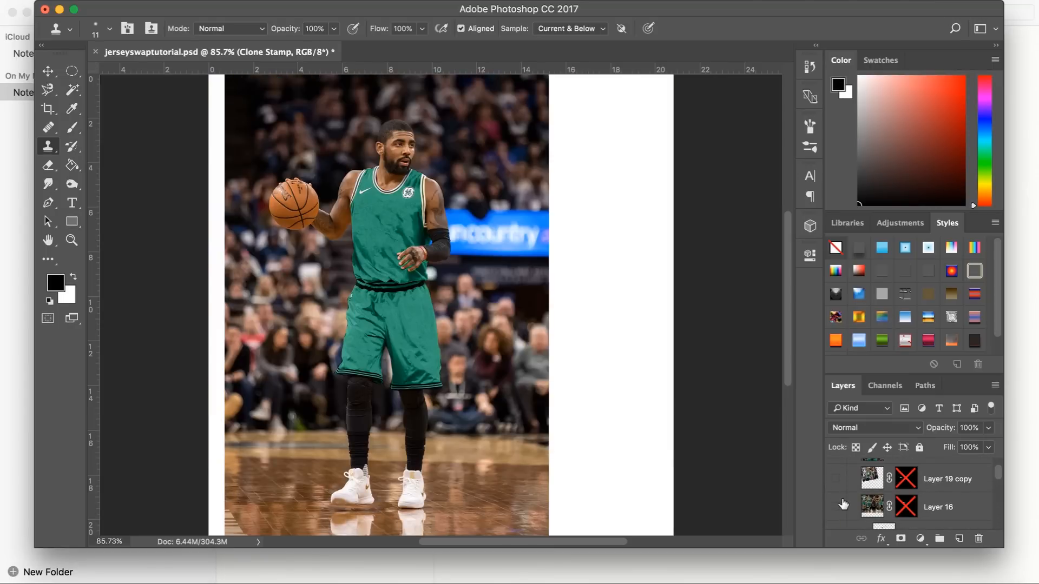
Show the Boston players' photo on Layer 16 and delete its disabled layer mask
{"action": "left_click", "coordinate": [838, 505]}
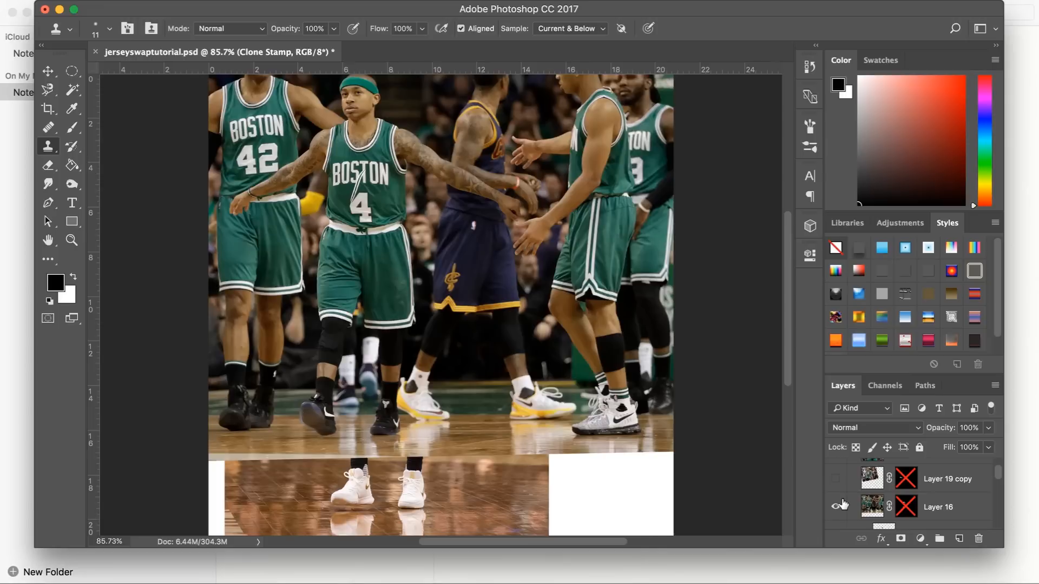
{"action": "right_click", "coordinate": [913, 509]}
{"action": "left_click", "coordinate": [876, 481]}
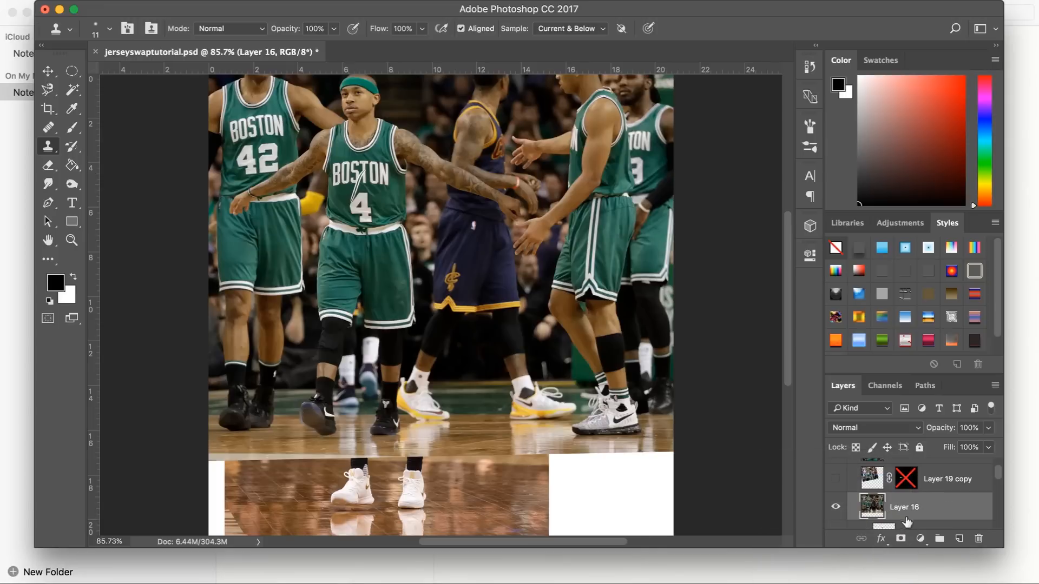
Mask Layer 16 to the white waistband, side stripe and hem traced from number 4's shorts, and move the trim onto the green shorts
{"action": "key", "text": "l"}
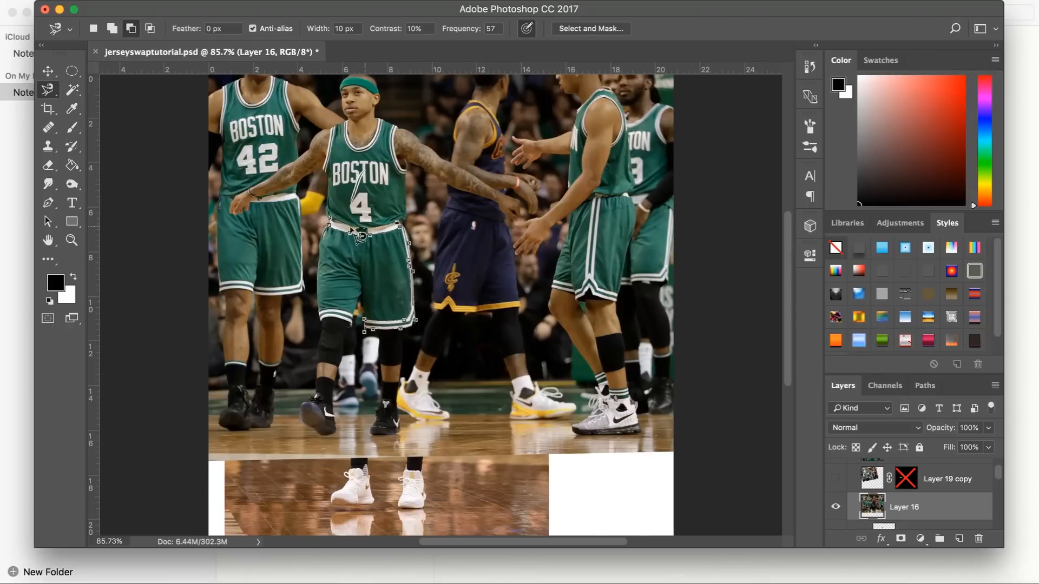
{"action": "left_click", "coordinate": [331, 223]}
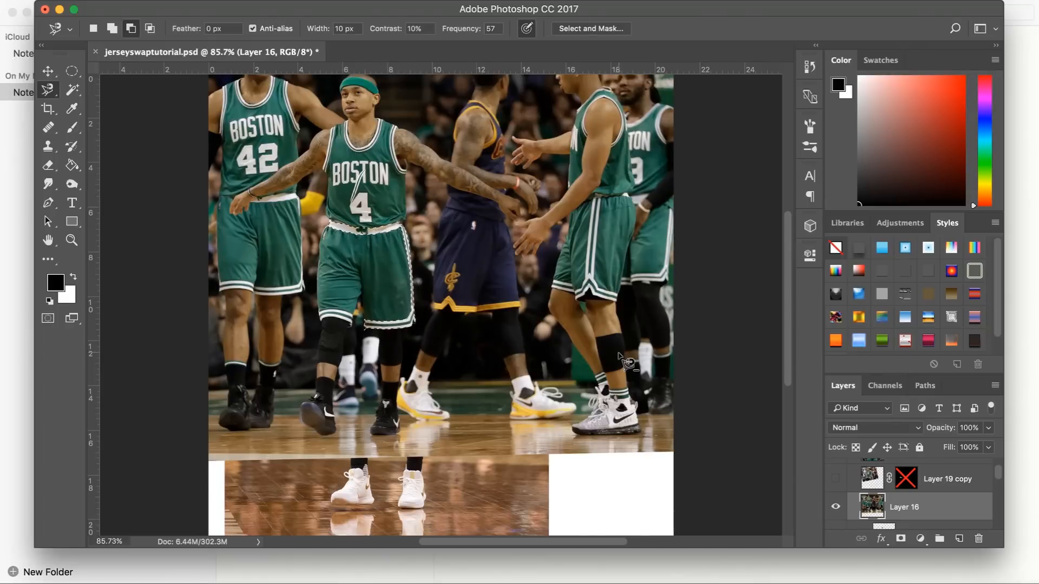
{"action": "left_click", "coordinate": [900, 539]}
{"action": "left_click", "coordinate": [48, 71]}
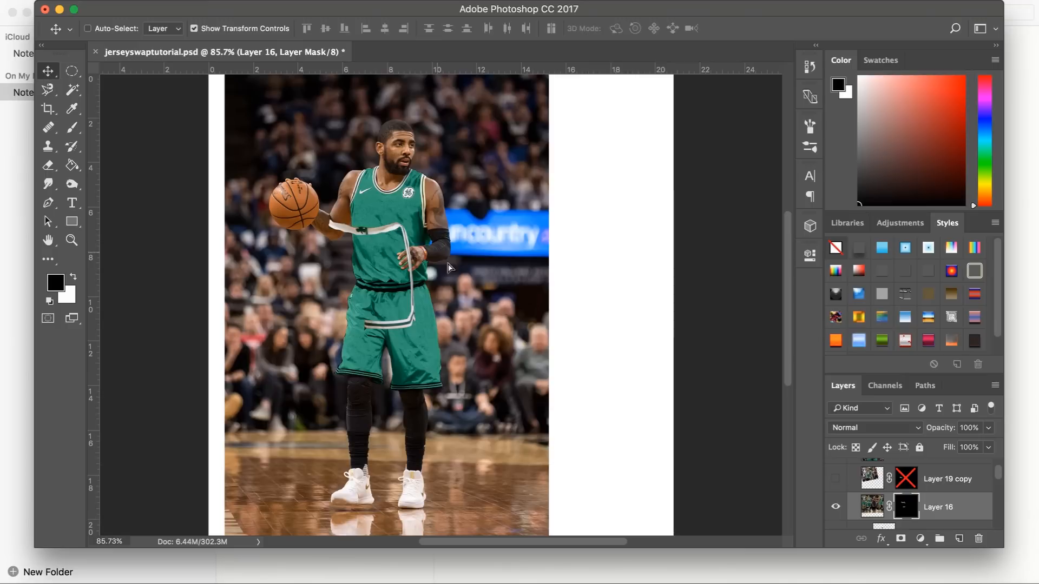
{"action": "left_click_drag", "start_coordinate": [437, 238], "coordinate": [463, 298]}
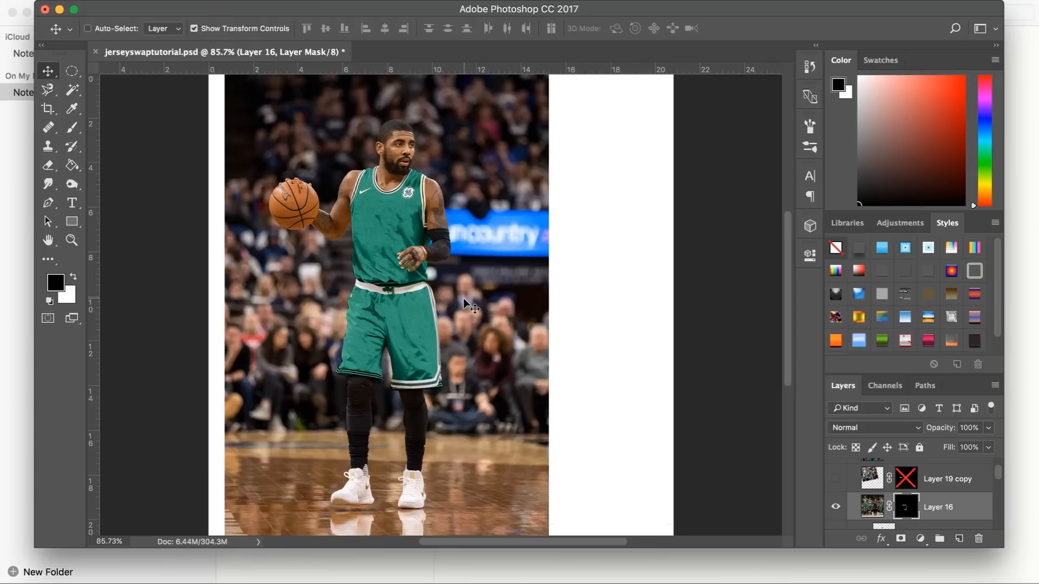
Paint white on Layer 16's mask along the waistband's upper edge with a 15 px, 100% hardness brush to cover the black strip below the jersey
{"action": "key", "text": "super+equal"}
{"action": "key", "text": "super+equal"}
{"action": "key", "text": "super+equal"}
{"action": "key", "text": "super+equal"}
{"action": "scroll", "coordinate": [463, 297], "scroll_direction": "left", "scroll_amount": 5}
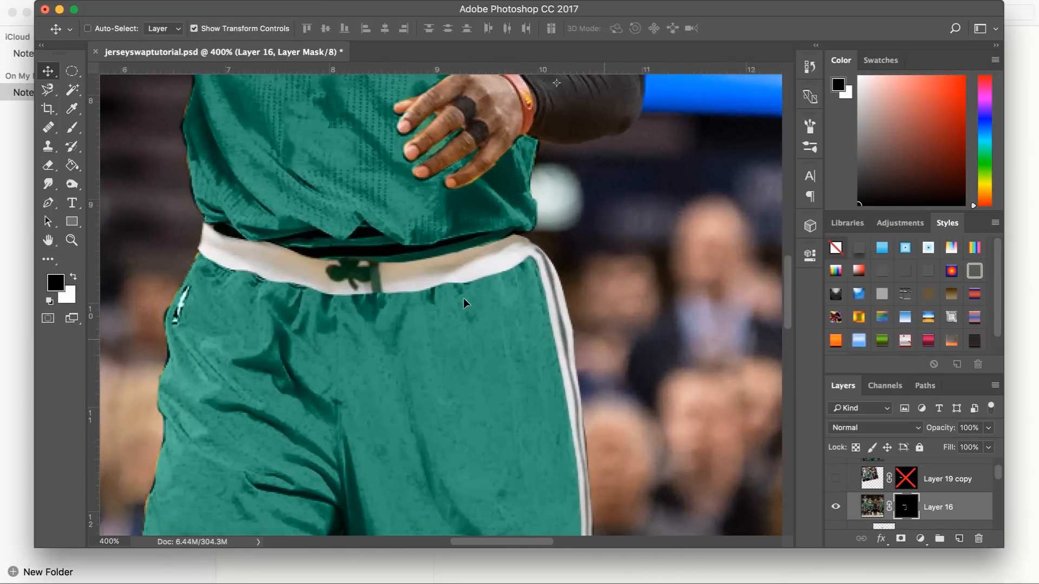
{"action": "scroll", "coordinate": [463, 298], "scroll_direction": "up", "scroll_amount": 2}
{"action": "left_click", "coordinate": [71, 124]}
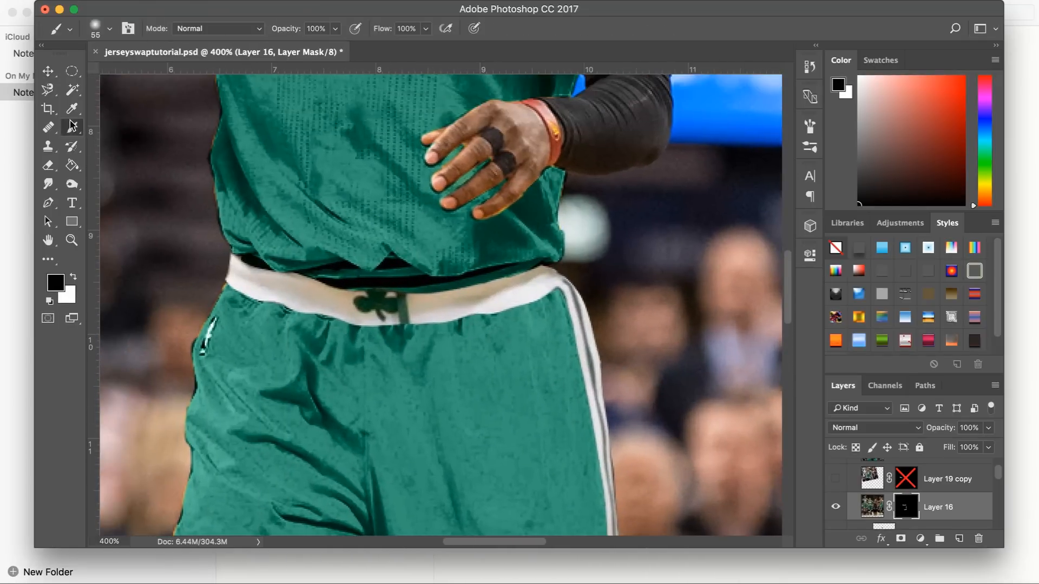
{"action": "left_click", "coordinate": [72, 278]}
{"action": "left_click", "coordinate": [109, 28]}
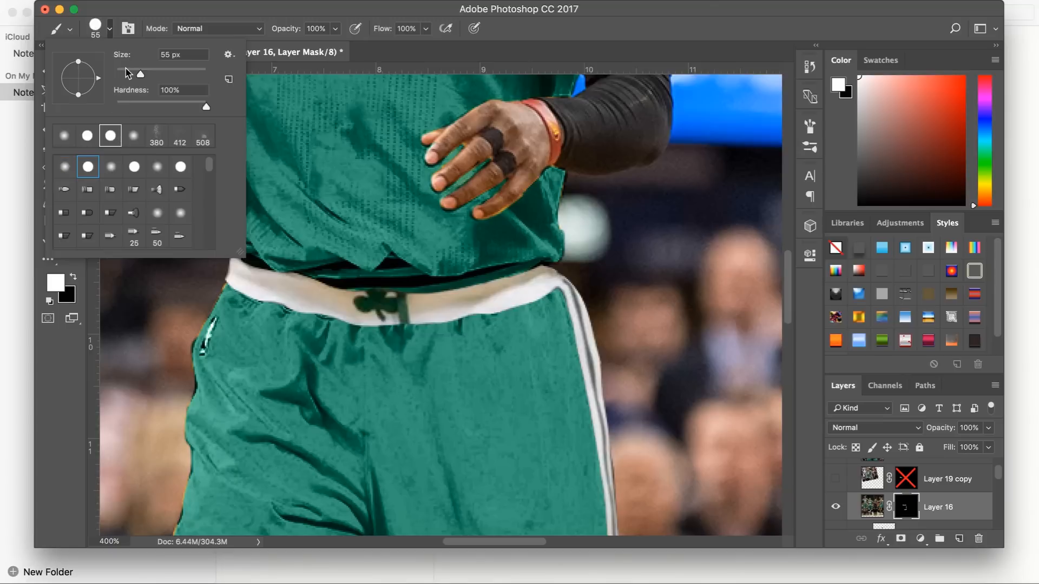
{"action": "left_click_drag", "start_coordinate": [141, 74], "coordinate": [128, 74]}
{"action": "left_click", "coordinate": [254, 280]}
{"action": "mouse_move", "coordinate": [248, 267]}
{"action": "left_mouse_down"}
{"action": "mouse_move", "coordinate": [248, 270]}
{"action": "mouse_move", "coordinate": [295, 295]}
{"action": "mouse_move", "coordinate": [353, 275]}
{"action": "mouse_move", "coordinate": [369, 283]}
{"action": "mouse_move", "coordinate": [296, 279]}
{"action": "mouse_move", "coordinate": [372, 280]}
{"action": "mouse_move", "coordinate": [420, 295]}
{"action": "mouse_move", "coordinate": [539, 272]}
{"action": "left_mouse_up"}
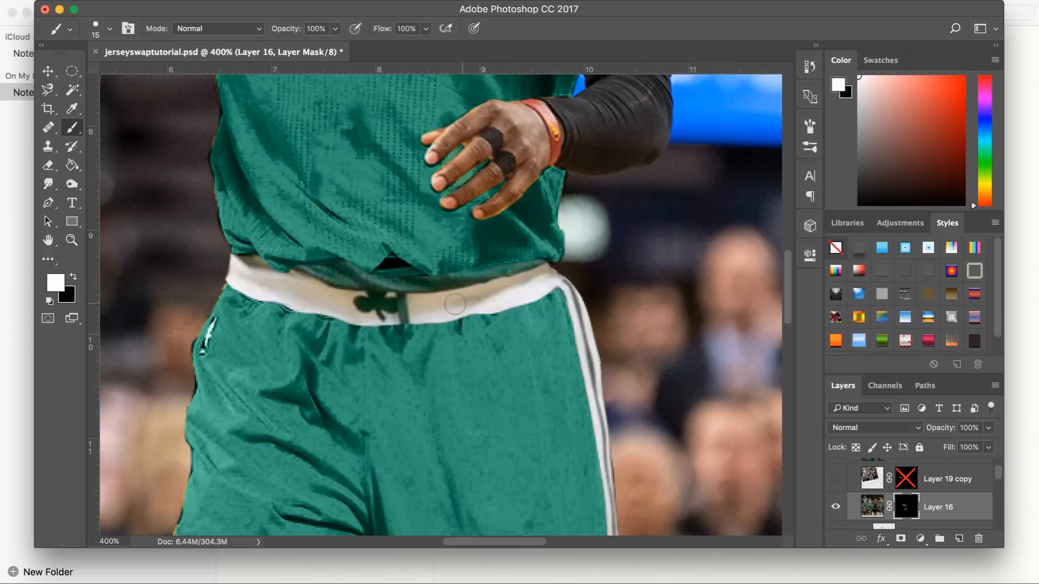
Examine how the white waistband, side stripe and hem trim fit the shorts, both in the whole picture and close up
{"action": "left_click", "coordinate": [47, 69]}
{"action": "left_click_drag", "start_coordinate": [347, 245], "coordinate": [348, 248]}
{"action": "key", "text": "super+minus"}
{"action": "key", "text": "super+minus"}
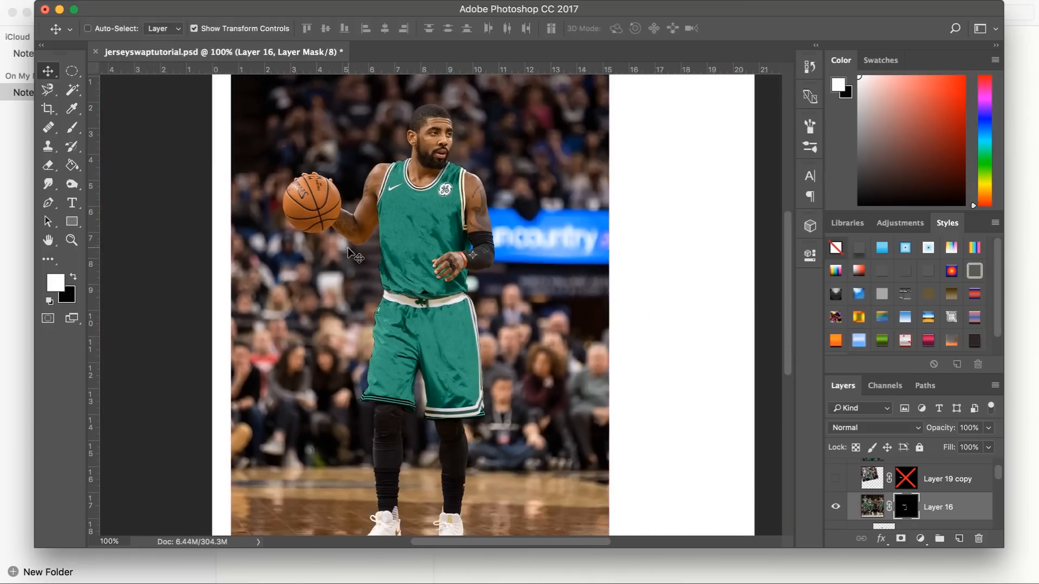
{"action": "key", "text": "super+plus"}
{"action": "scroll", "coordinate": [373, 250], "scroll_direction": "down", "scroll_amount": 1}
{"action": "left_click_drag", "start_coordinate": [373, 251], "coordinate": [374, 251]}
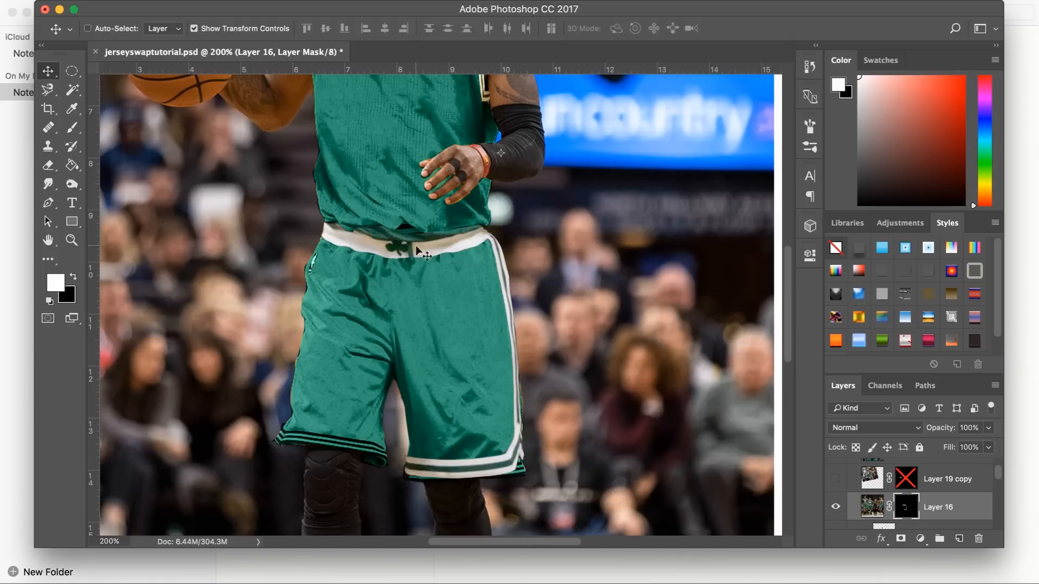
{"action": "left_click_drag", "start_coordinate": [390, 243], "coordinate": [391, 248]}
{"action": "key", "text": "super+plus"}
{"action": "key", "text": "super+plus"}
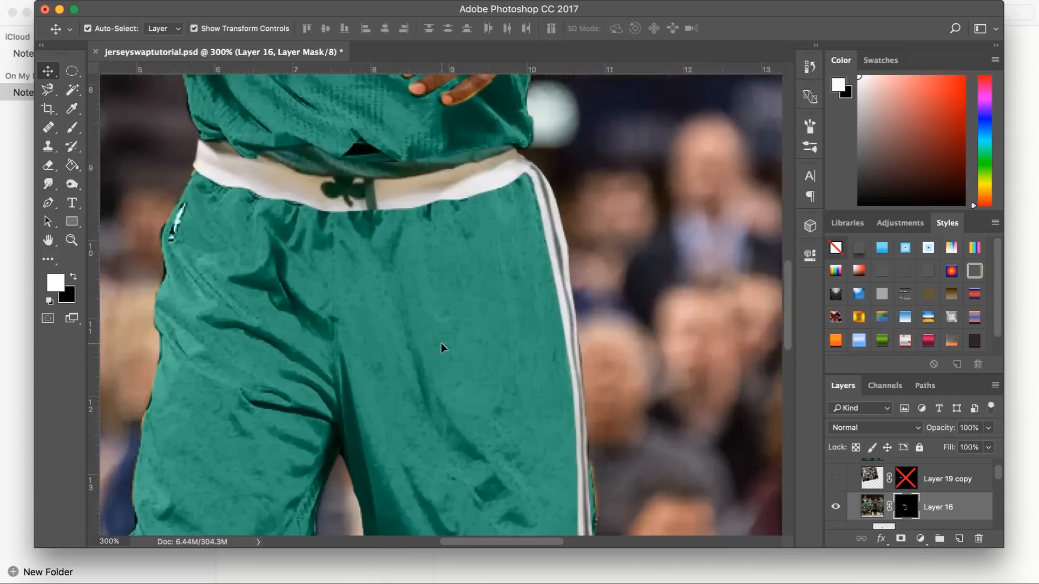
{"action": "scroll", "coordinate": [440, 343], "scroll_direction": "down", "scroll_amount": 5}
{"action": "key", "text": "b"}
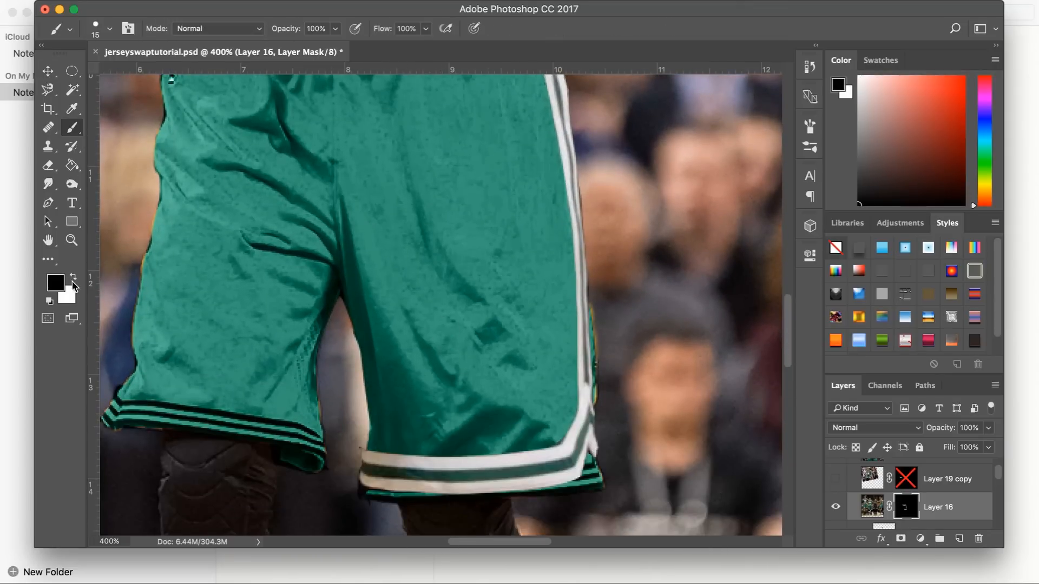
{"action": "key", "text": "x"}
{"action": "key", "text": "z"}
{"action": "left_click", "coordinate": [71, 129]}
{"action": "scroll", "coordinate": [427, 314], "scroll_direction": "up", "scroll_amount": 5}
{"action": "scroll", "coordinate": [427, 314], "scroll_direction": "up", "scroll_amount": 3}
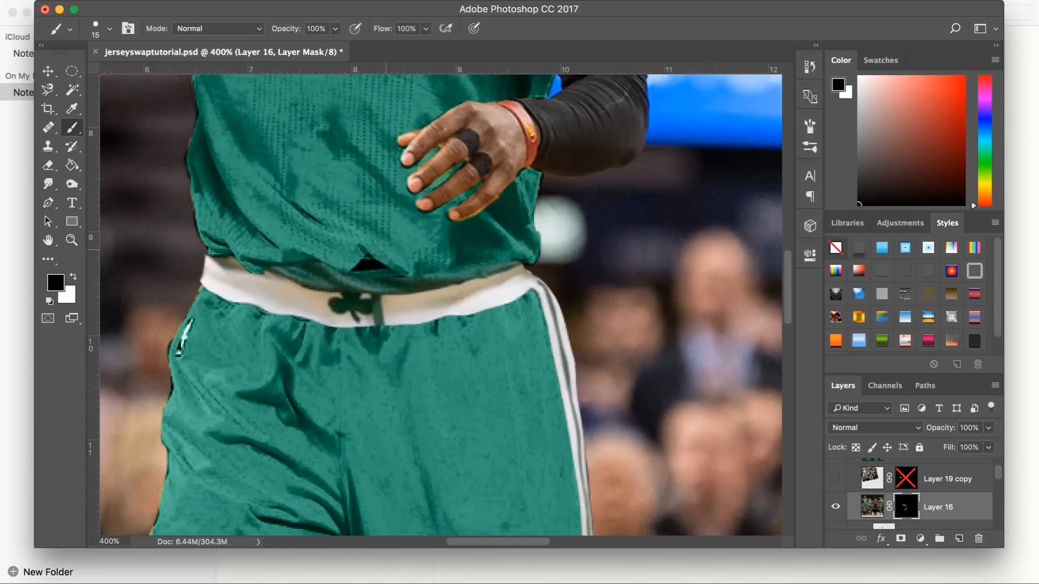
{"action": "left_click", "coordinate": [73, 276]}
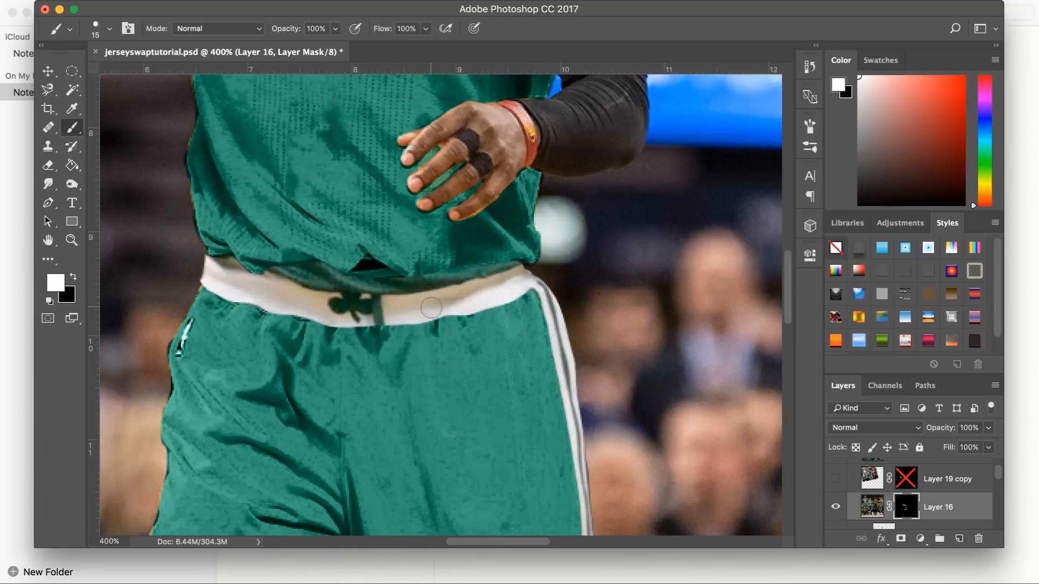
Add a Curves adjustment clipped to Layer 16 and brighten it with a point at input 151, output 173
{"action": "scroll", "coordinate": [908, 475], "scroll_direction": "down", "scroll_amount": 1}
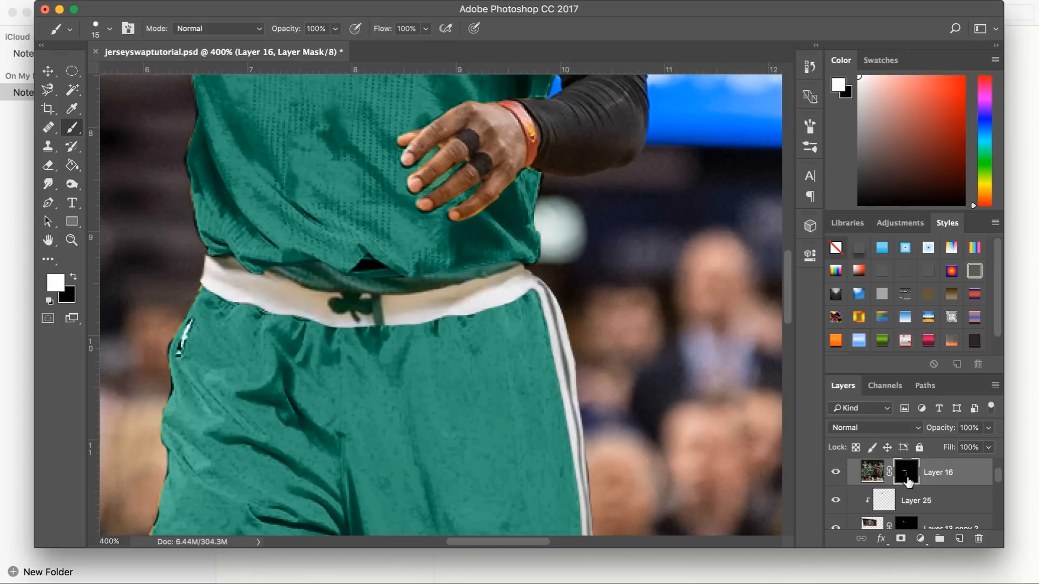
{"action": "left_click", "coordinate": [923, 540]}
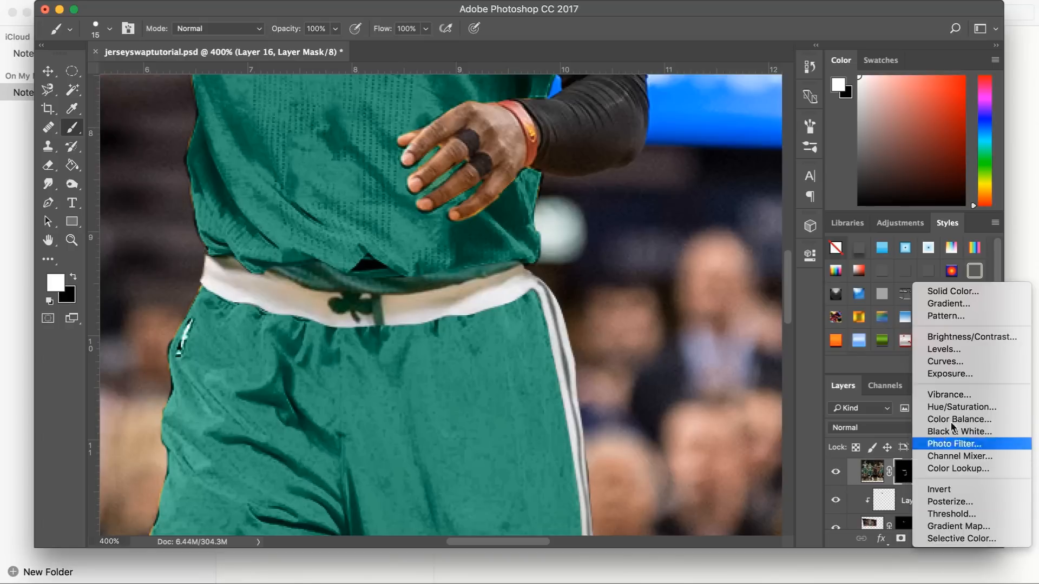
{"action": "left_click", "coordinate": [941, 361]}
{"action": "right_click", "coordinate": [935, 486]}
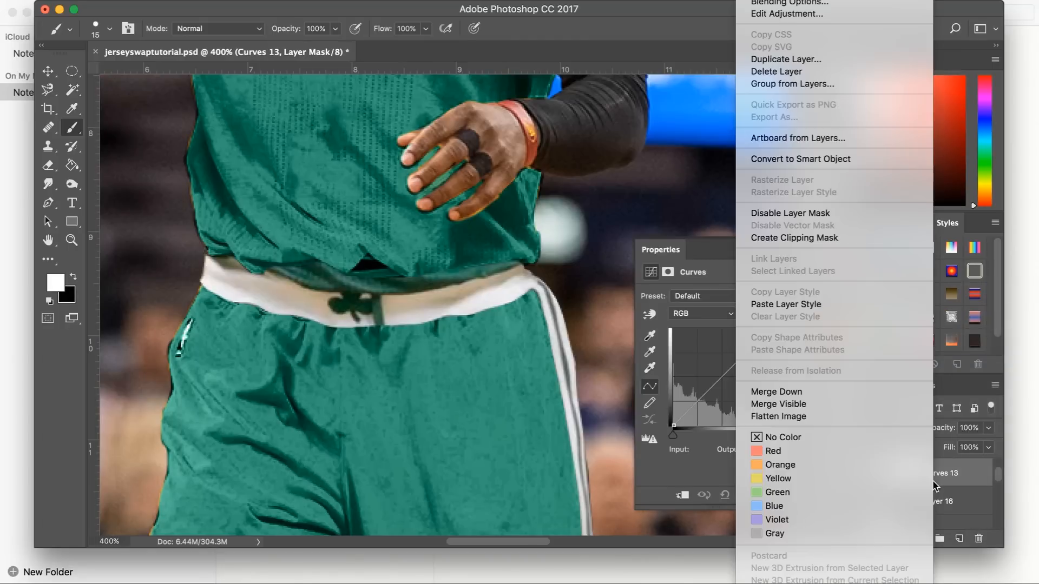
{"action": "left_click", "coordinate": [853, 240]}
{"action": "left_click_drag", "start_coordinate": [731, 369], "coordinate": [731, 360]}
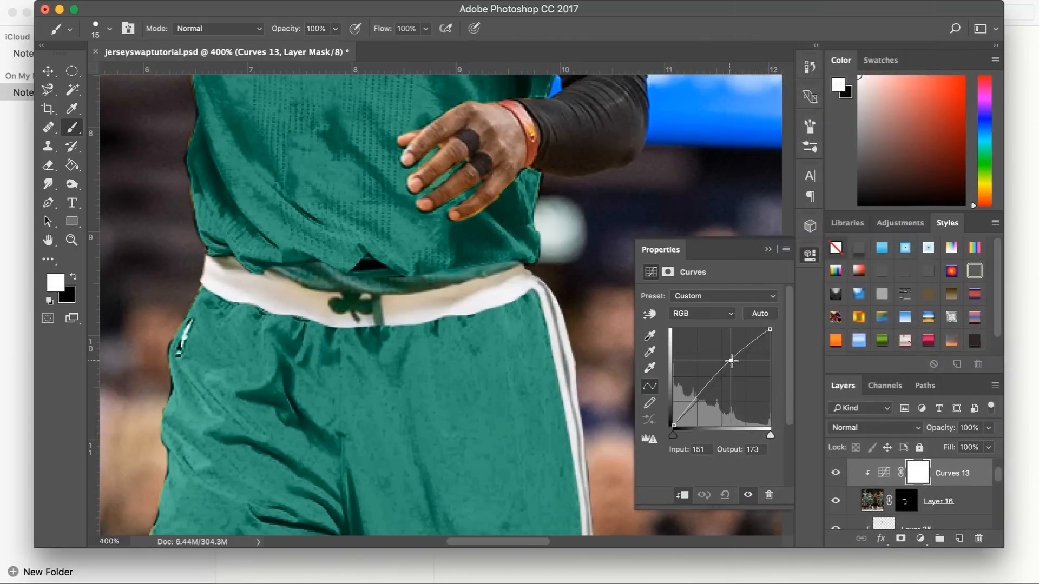
Brighten the trim further by adding a Curves point at input 59, output 88 and raising the upper point of the curve
{"action": "key", "text": "super+0"}
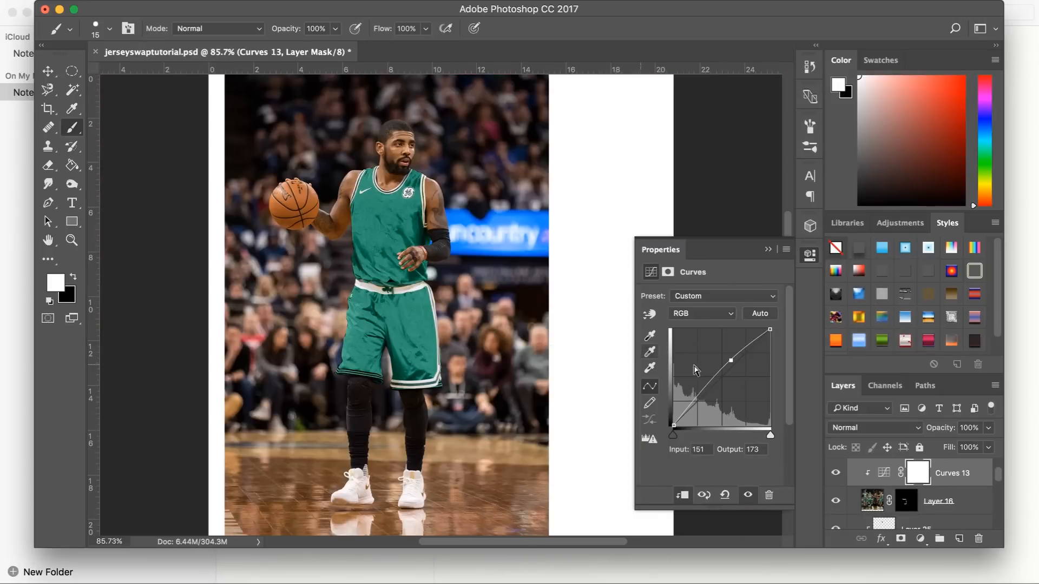
{"action": "left_click_drag", "start_coordinate": [695, 402], "coordinate": [696, 393]}
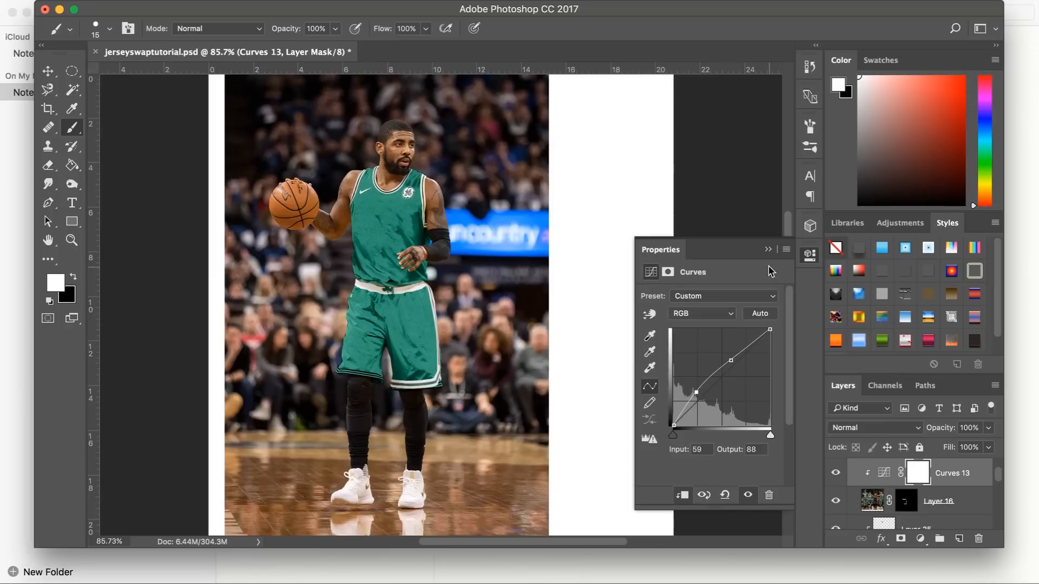
{"action": "left_click", "coordinate": [732, 360]}
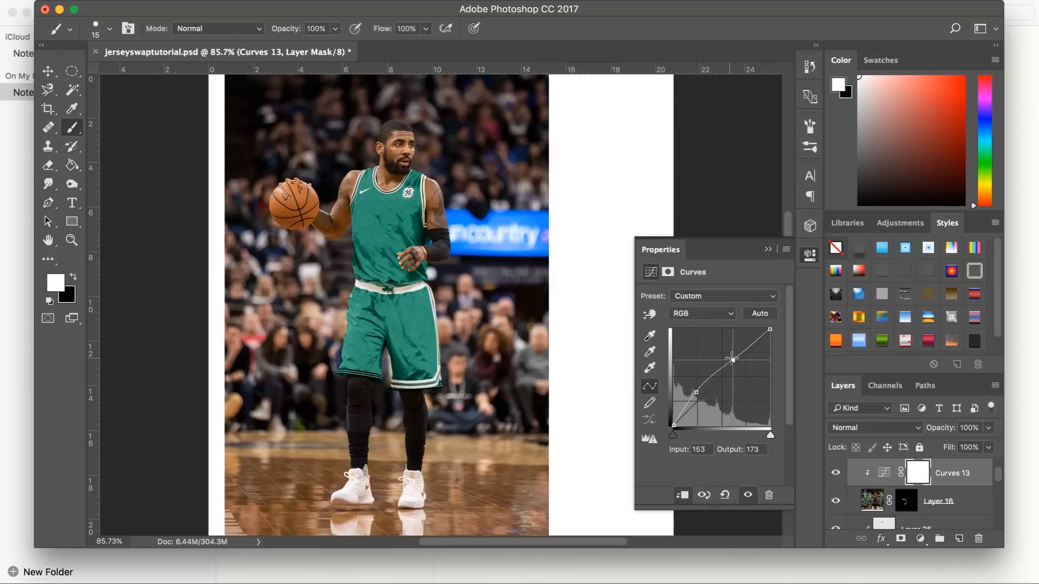
{"action": "left_click_drag", "start_coordinate": [733, 360], "coordinate": [740, 349]}
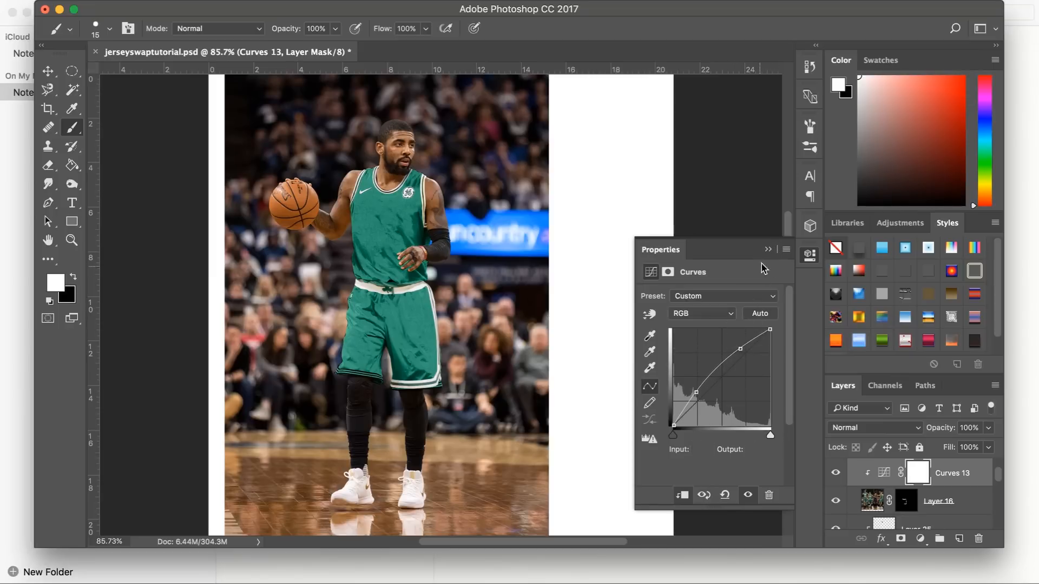
{"action": "left_click", "coordinate": [768, 250]}
Try to cover the black gap above the waistband's clover by painting white on Layer 16's mask
{"action": "key", "text": "super+plus"}
{"action": "key", "text": "super+plus"}
{"action": "key", "text": "super+plus"}
{"action": "key", "text": "super+plus"}
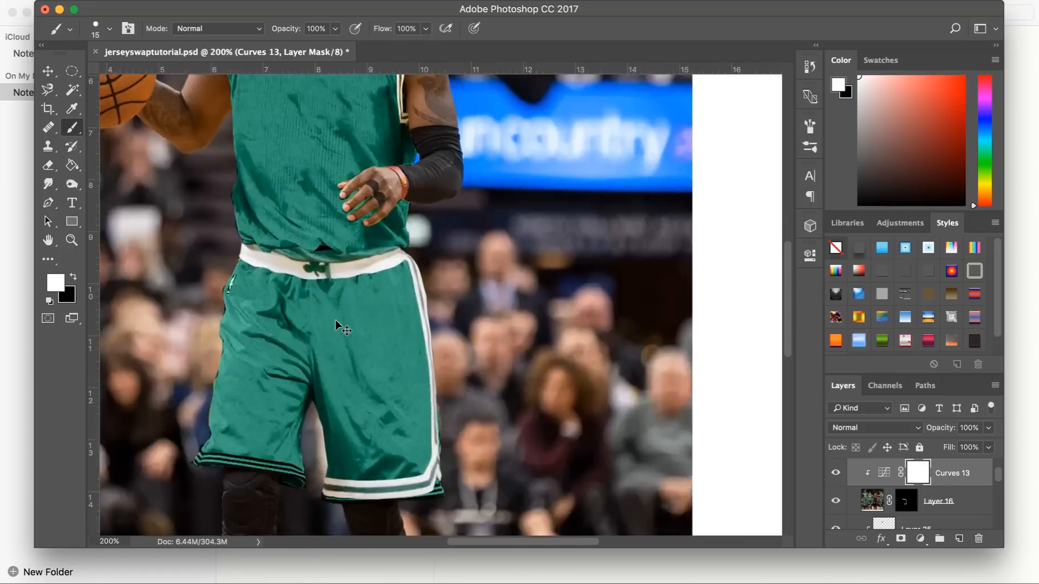
{"action": "scroll", "coordinate": [320, 283], "scroll_direction": "left", "scroll_amount": 4}
{"action": "scroll", "coordinate": [320, 283], "scroll_direction": "up", "scroll_amount": 2}
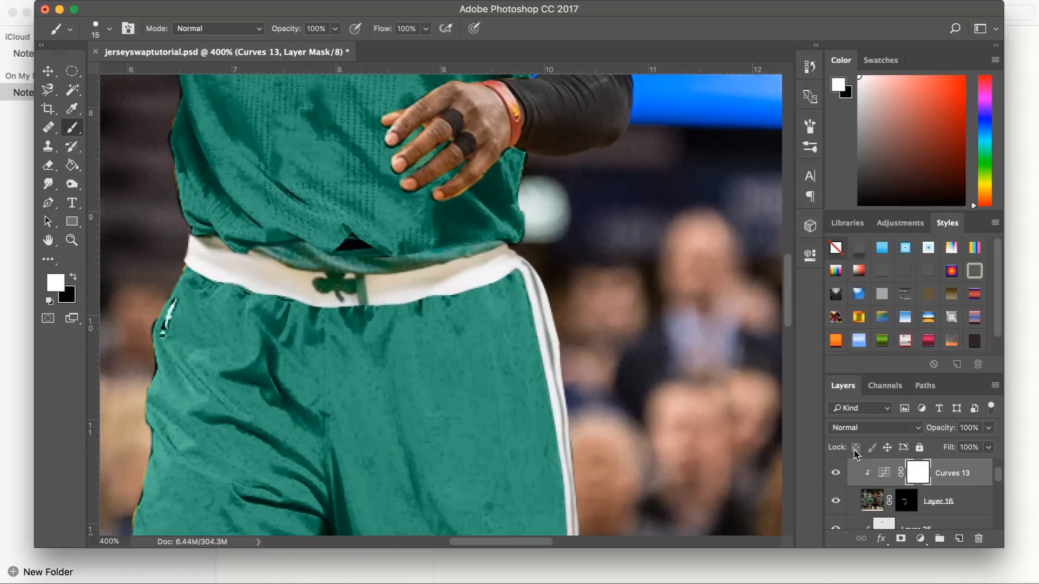
{"action": "left_click", "coordinate": [904, 499]}
{"action": "mouse_move", "coordinate": [333, 243]}
{"action": "left_mouse_down"}
{"action": "mouse_move", "coordinate": [375, 243]}
{"action": "mouse_move", "coordinate": [346, 236]}
{"action": "left_mouse_up"}
{"action": "key", "text": "super+z"}
Clone green jersey fabric over the black gap above the waistband's clover on the Clone Stamp layer
{"action": "scroll", "coordinate": [889, 520], "scroll_direction": "down", "scroll_amount": 5}
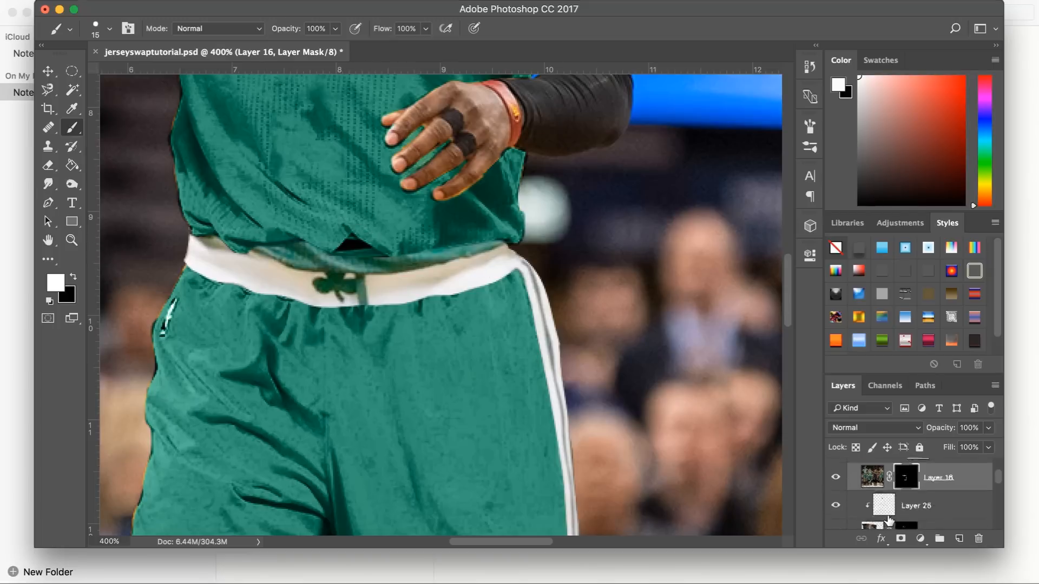
{"action": "scroll", "coordinate": [889, 520], "scroll_direction": "down", "scroll_amount": 5}
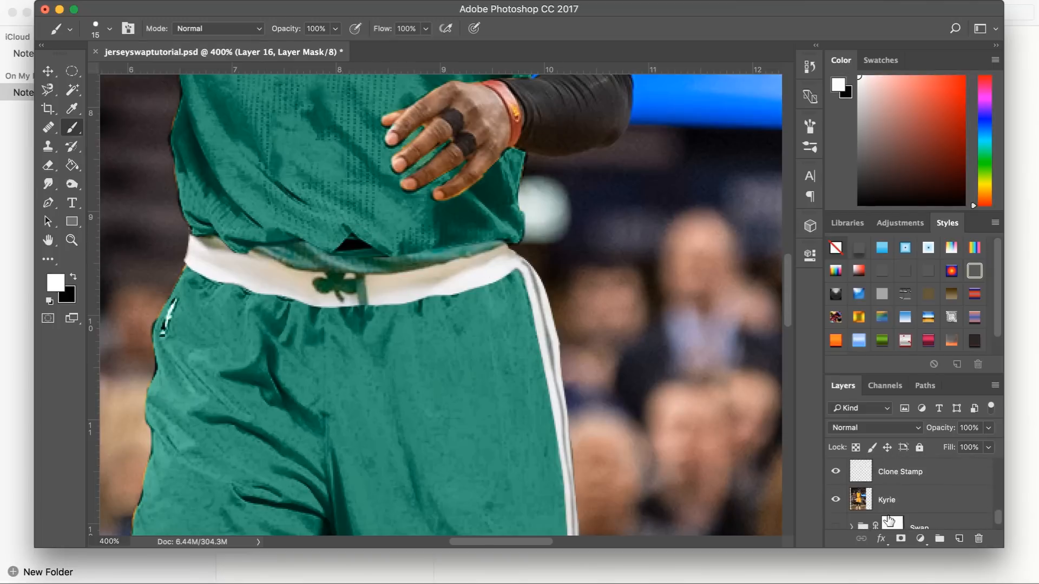
{"action": "left_click", "coordinate": [891, 509]}
{"action": "left_click", "coordinate": [50, 147]}
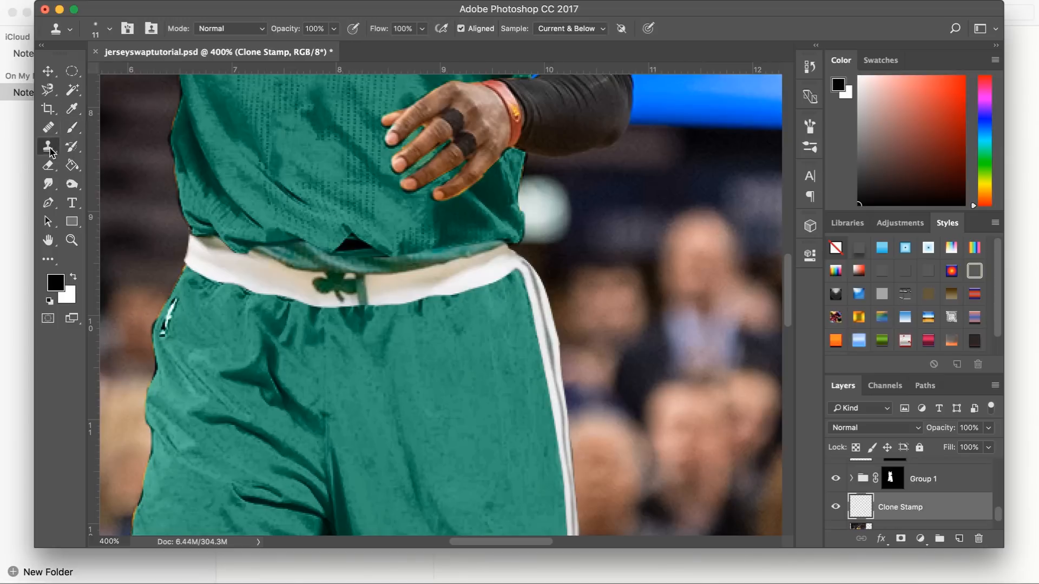
{"action": "mouse_move", "coordinate": [341, 235]}
{"action": "left_mouse_down"}
{"action": "mouse_move", "coordinate": [355, 241]}
{"action": "mouse_move", "coordinate": [338, 250]}
{"action": "mouse_move", "coordinate": [377, 252]}
{"action": "left_mouse_up"}
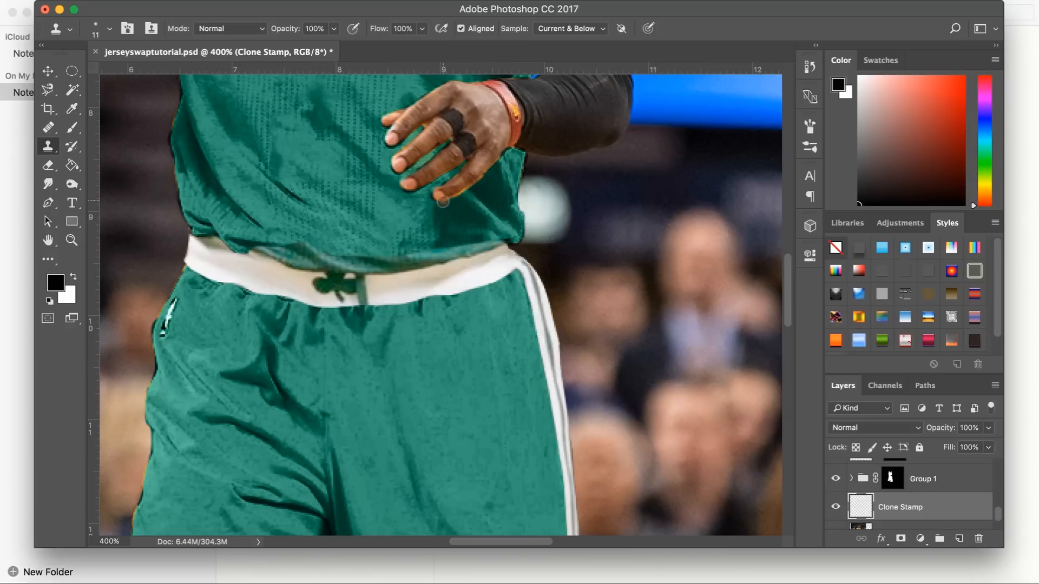
Examine the retouched waistband and the lower hem of the shorts, both in the whole picture and close up
{"action": "key", "text": "super+0"}
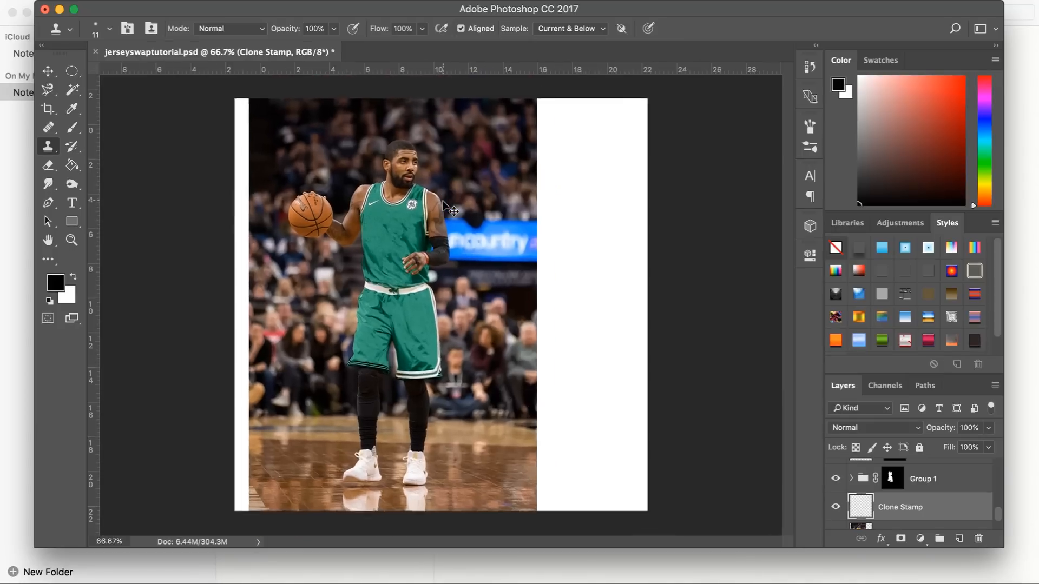
{"action": "key", "text": "super+1"}
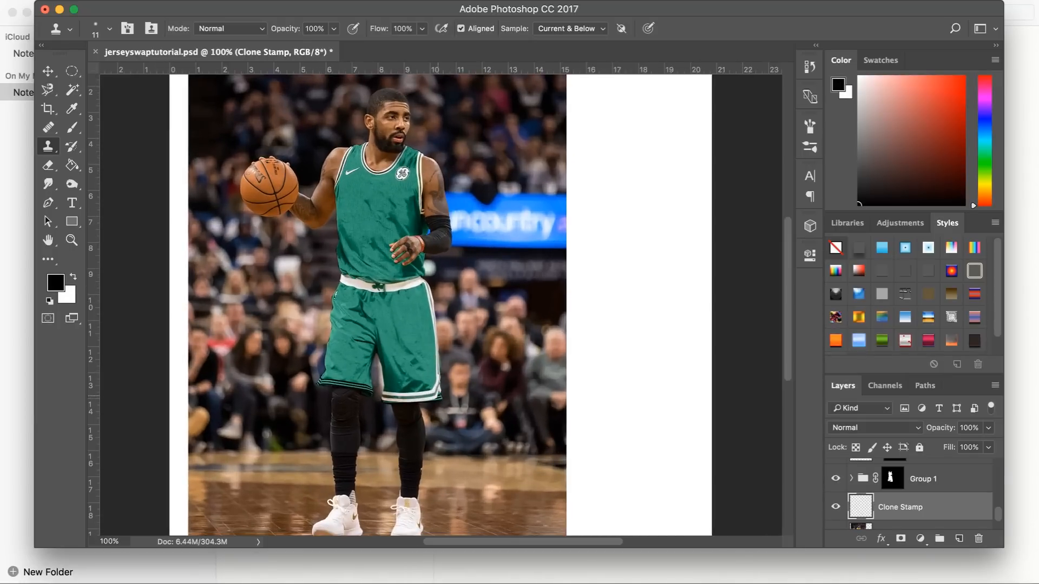
{"action": "key", "text": "super+plus"}
{"action": "key", "text": "super+plus"}
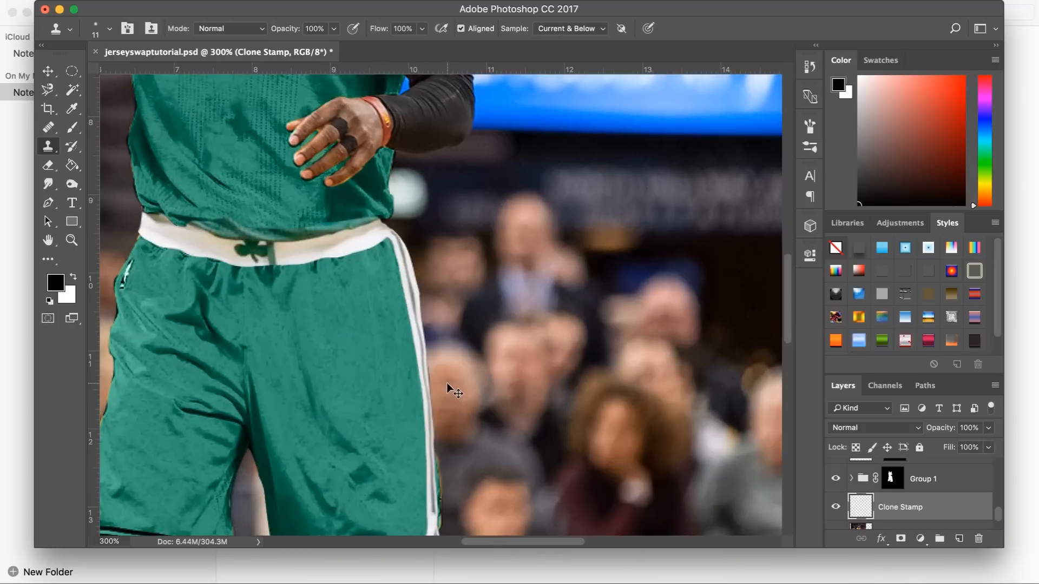
{"action": "key", "text": "super+minus"}
{"action": "key", "text": "super+minus"}
{"action": "scroll", "coordinate": [448, 385], "scroll_direction": "up", "scroll_amount": 3}
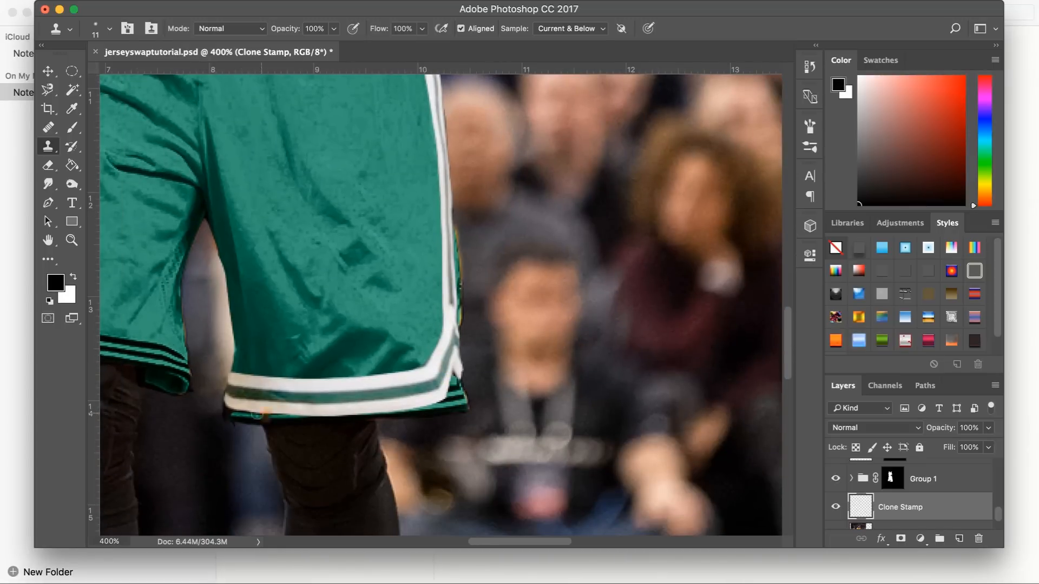
{"action": "scroll", "coordinate": [839, 492], "scroll_direction": "down", "scroll_amount": 2}
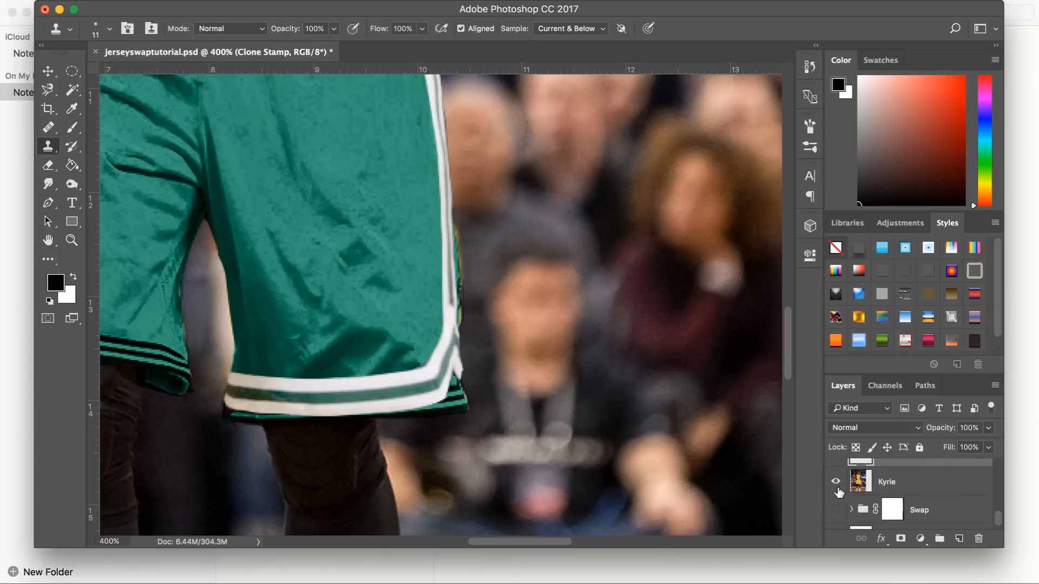
On the Clone Stamp layer, clone dark background over the stray edges under the longer leg's hem and along its outer side
{"action": "left_click", "coordinate": [890, 485]}
{"action": "scroll", "coordinate": [937, 506], "scroll_direction": "up", "scroll_amount": 1}
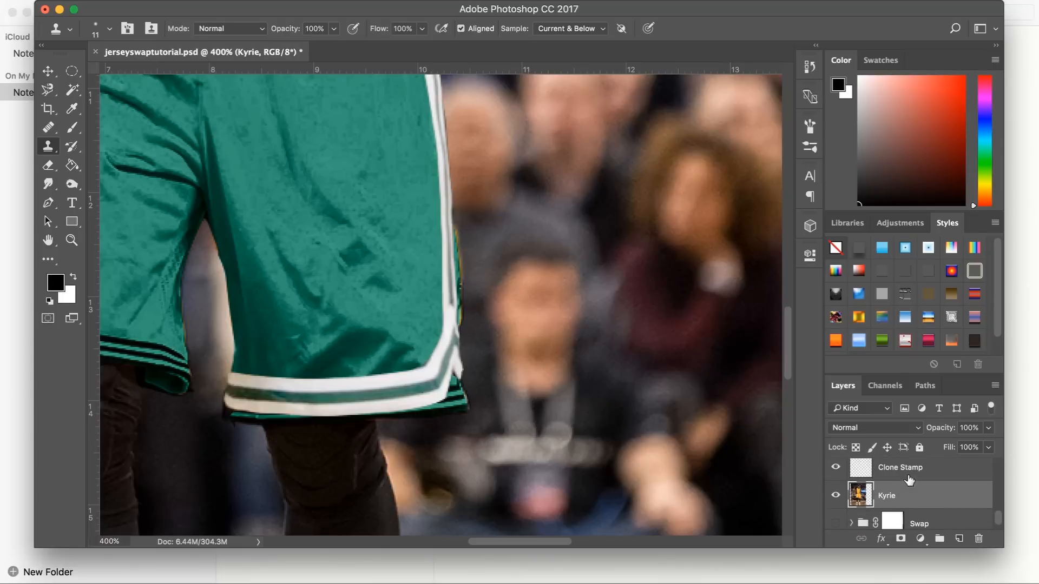
{"action": "left_click", "coordinate": [909, 476]}
{"action": "scroll", "coordinate": [378, 325], "scroll_direction": "left", "scroll_amount": 3}
{"action": "scroll", "coordinate": [379, 324], "scroll_direction": "down", "scroll_amount": 1}
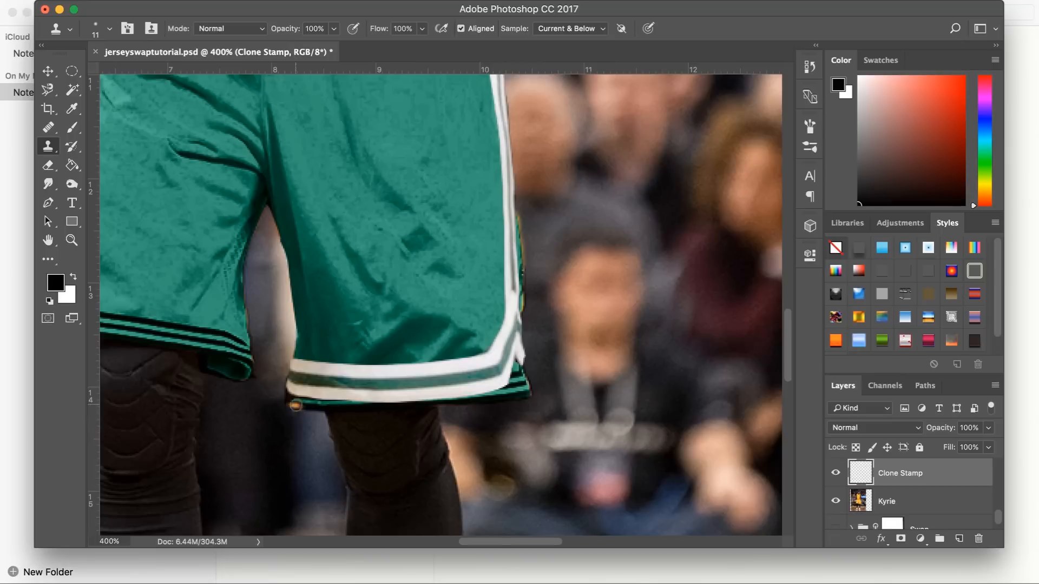
{"action": "scroll", "coordinate": [574, 409], "scroll_direction": "down", "scroll_amount": 2}
{"action": "scroll", "coordinate": [574, 409], "scroll_direction": "left", "scroll_amount": 1}
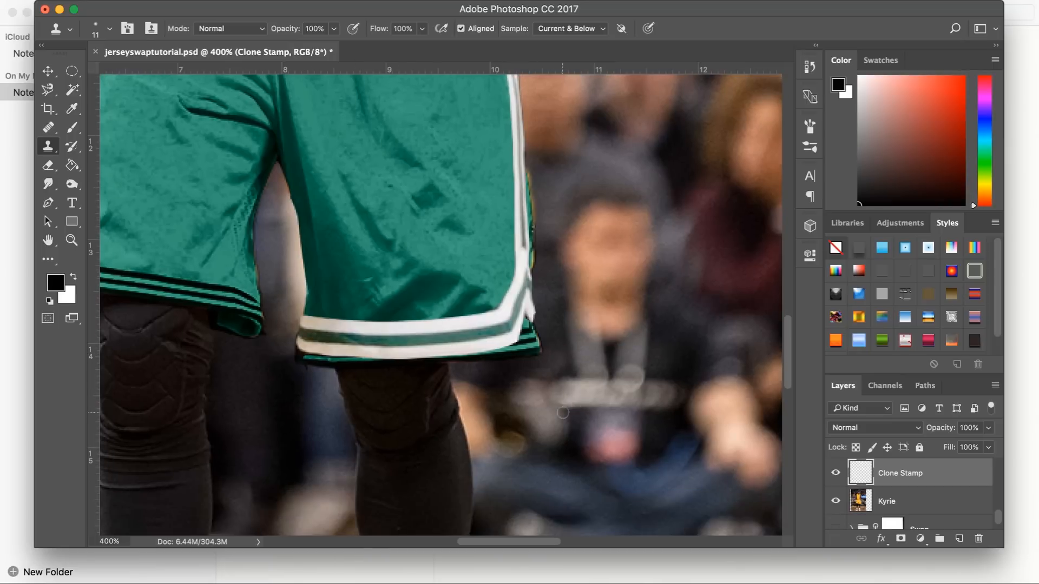
{"action": "scroll", "coordinate": [563, 412], "scroll_direction": "down", "scroll_amount": 3}
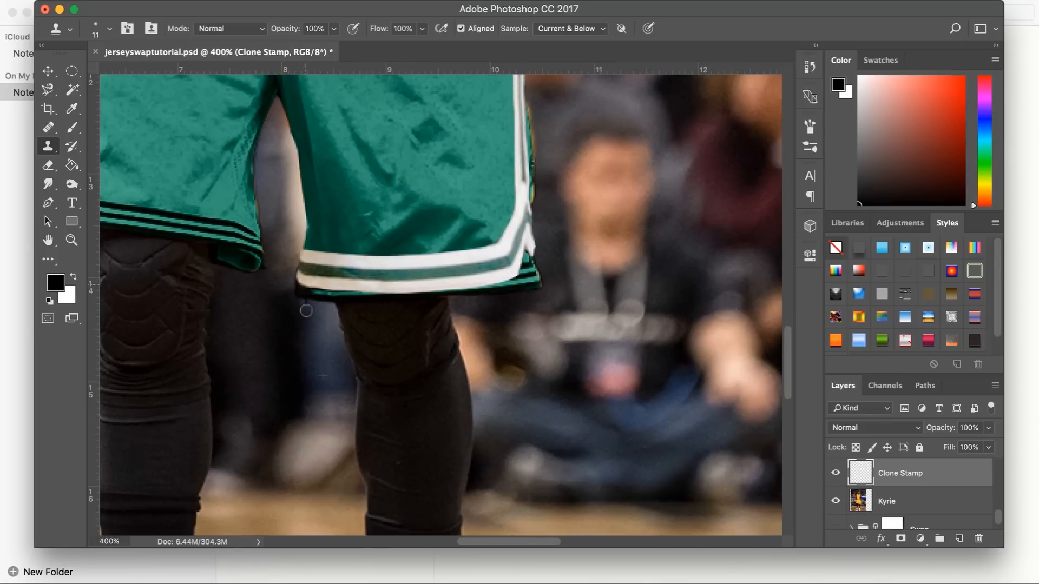
{"action": "mouse_move", "coordinate": [298, 281]}
{"action": "left_mouse_down"}
{"action": "mouse_move", "coordinate": [327, 301]}
{"action": "mouse_move", "coordinate": [319, 309]}
{"action": "left_mouse_up"}
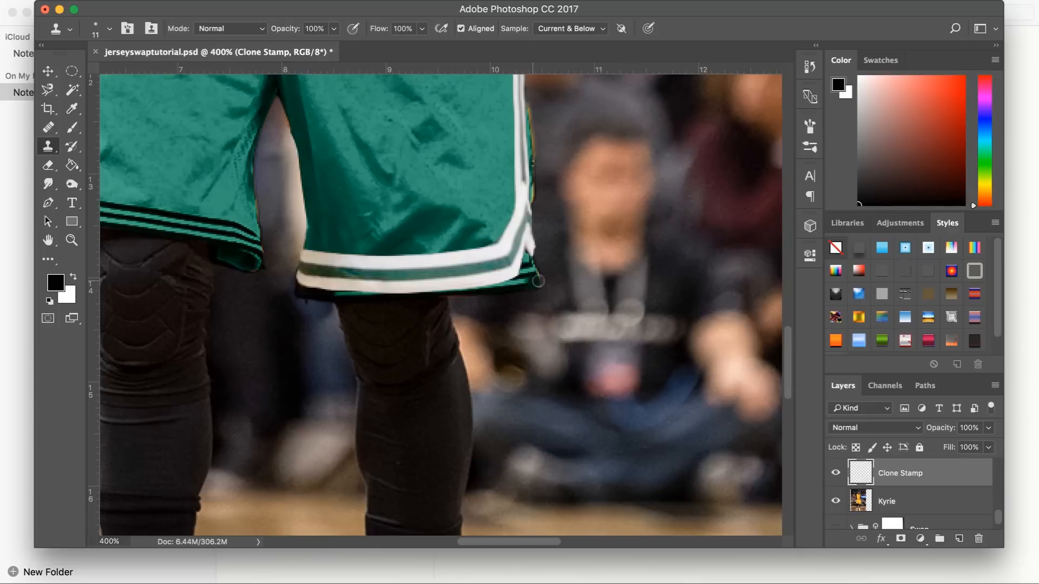
{"action": "mouse_move", "coordinate": [534, 282]}
{"action": "left_mouse_down"}
{"action": "mouse_move", "coordinate": [487, 297]}
{"action": "mouse_move", "coordinate": [521, 266]}
{"action": "left_mouse_up"}
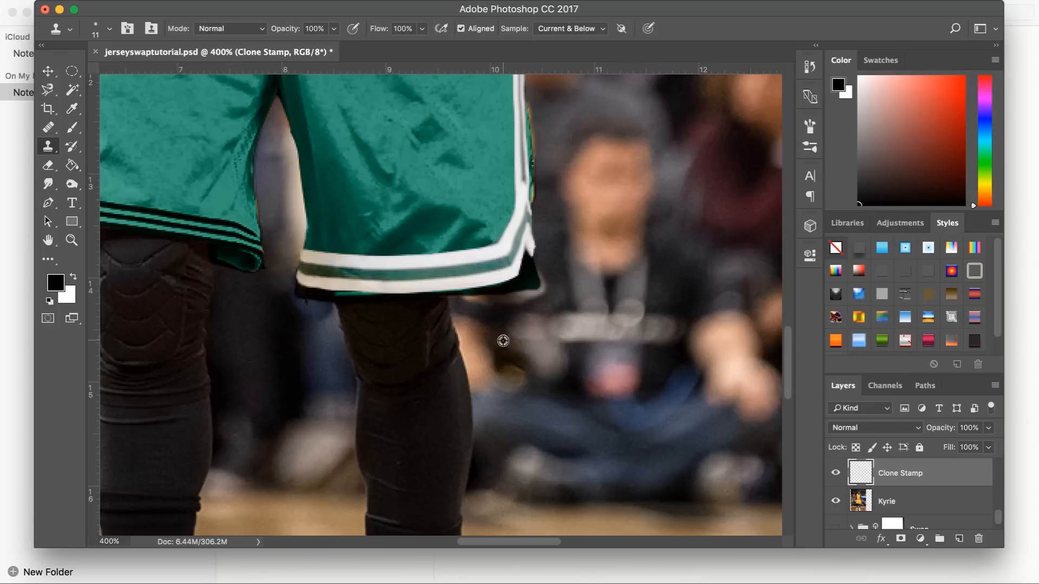
{"action": "scroll", "coordinate": [546, 249], "scroll_direction": "up", "scroll_amount": 3}
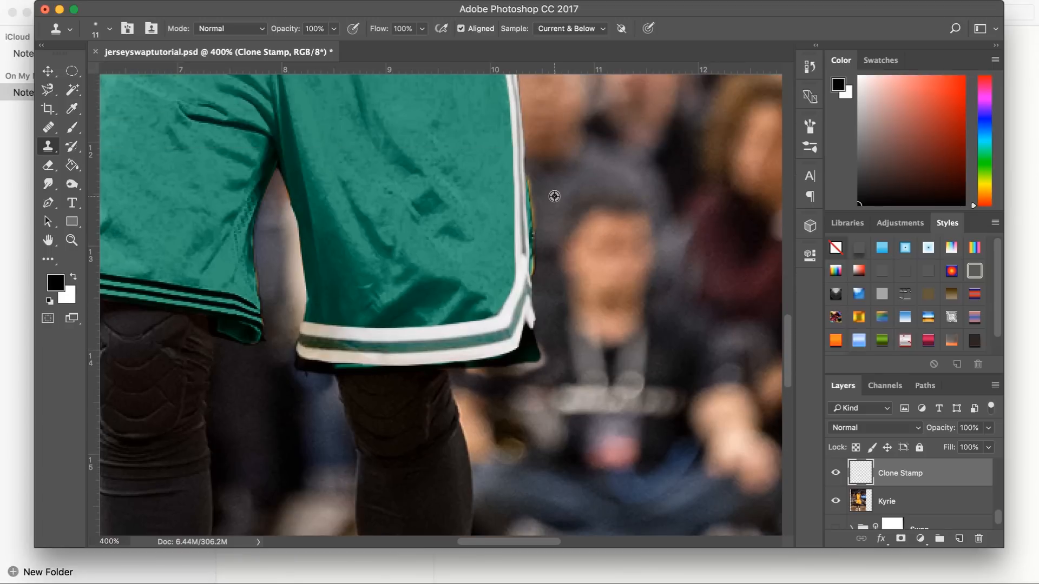
{"action": "mouse_move", "coordinate": [532, 182]}
{"action": "left_mouse_down"}
{"action": "mouse_move", "coordinate": [535, 268]}
{"action": "mouse_move", "coordinate": [536, 245]}
{"action": "left_mouse_up"}
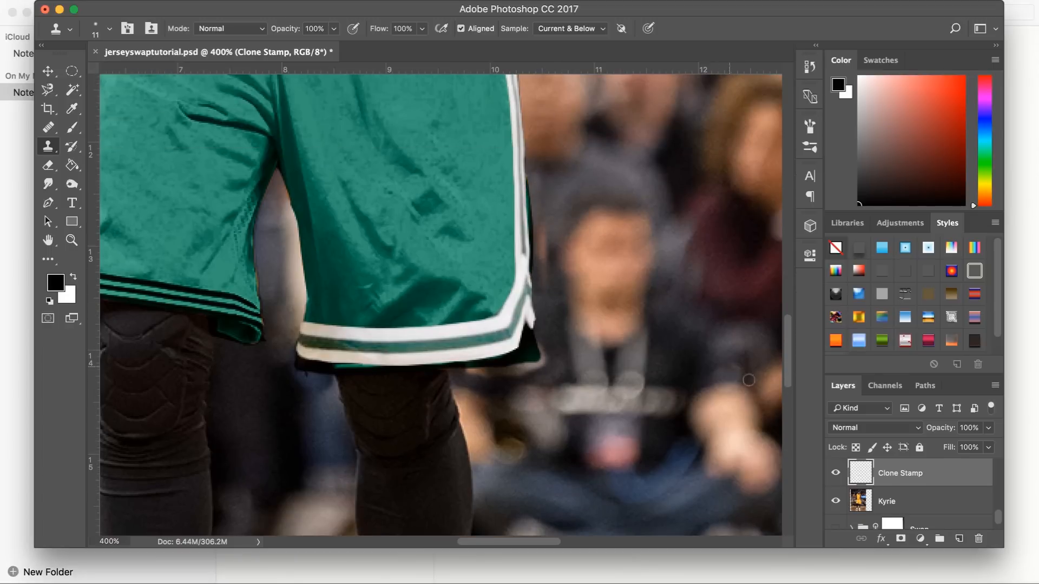
Paint black with the Brush on Group 1's layer mask along the outer side edge of the longer shorts leg
{"action": "scroll", "coordinate": [884, 509], "scroll_direction": "up", "scroll_amount": 5}
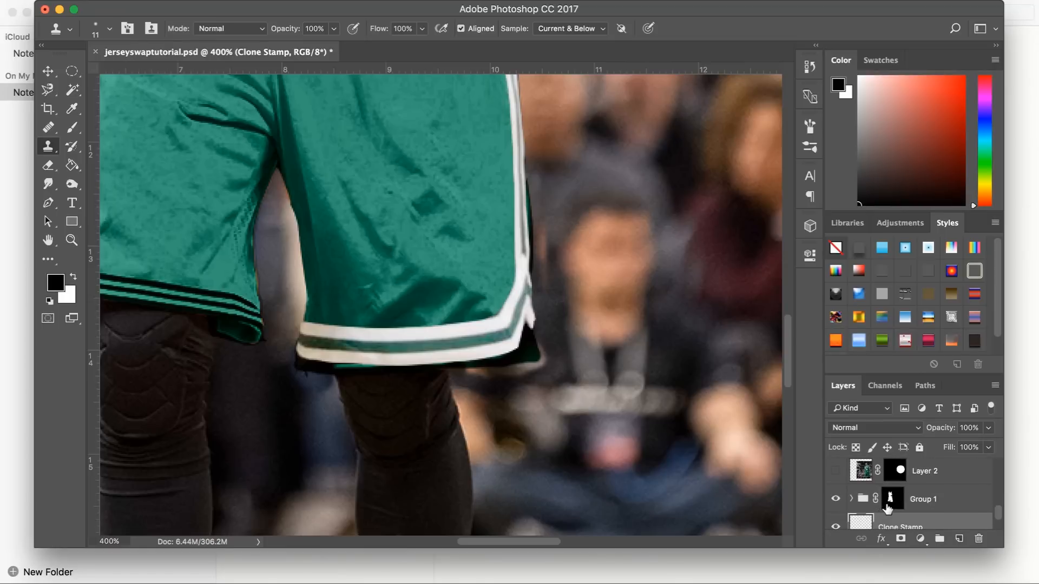
{"action": "left_click", "coordinate": [887, 504]}
{"action": "left_click", "coordinate": [56, 125]}
{"action": "left_click", "coordinate": [69, 130]}
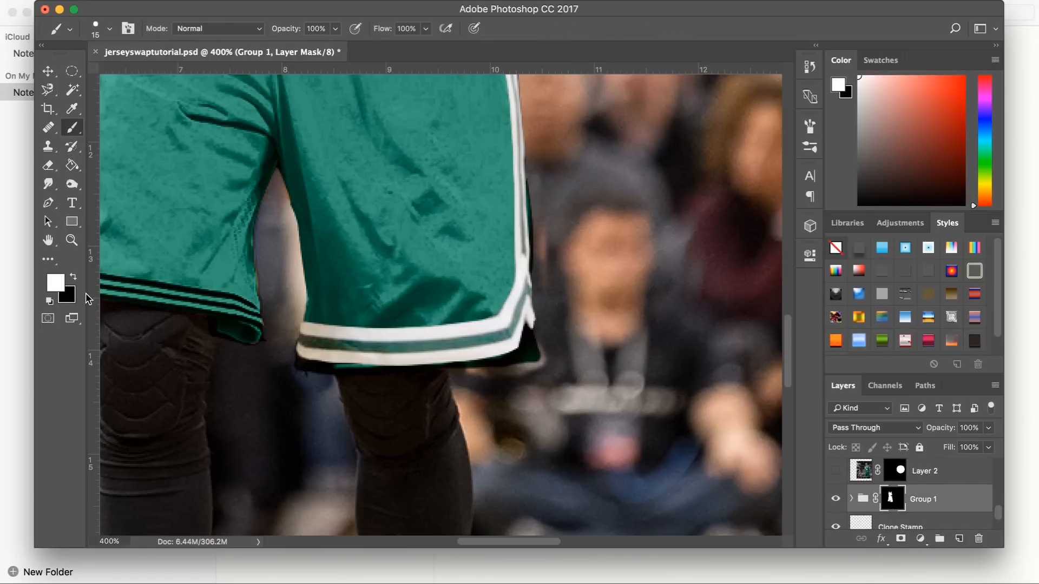
{"action": "key", "text": "x"}
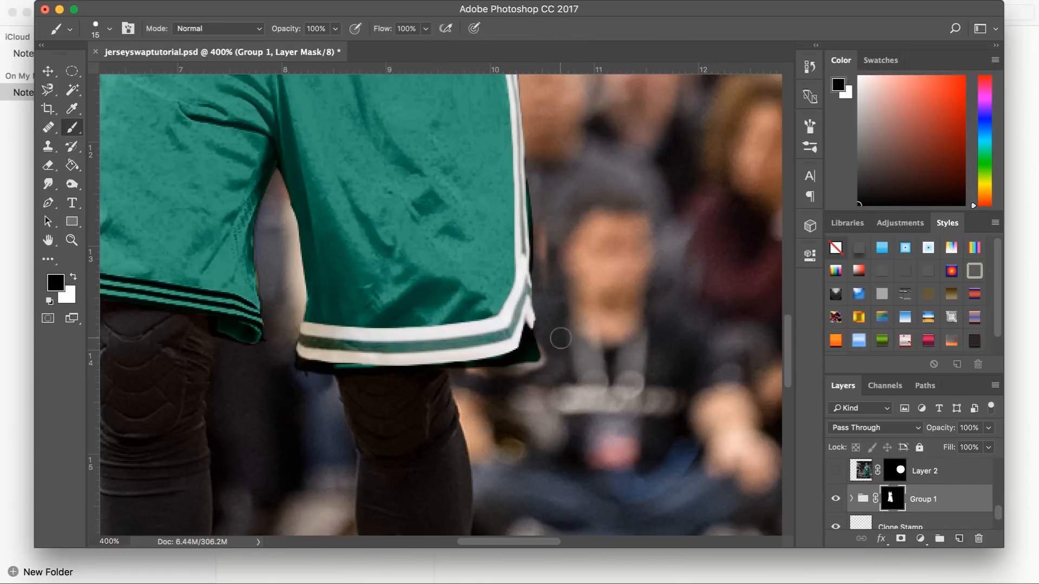
{"action": "key", "text": "super+0"}
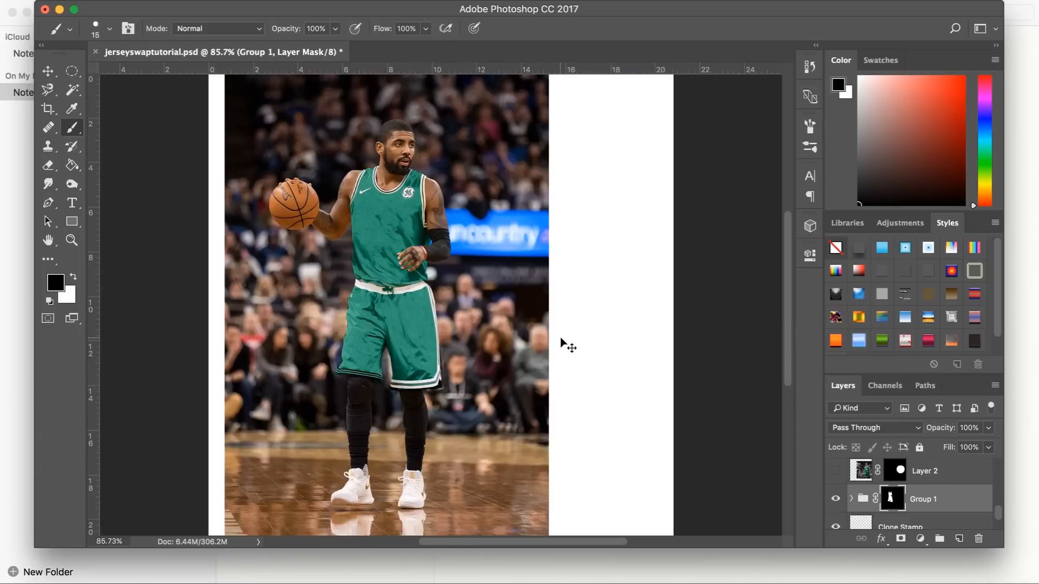
{"action": "key", "text": "super+equal"}
{"action": "key", "text": "super+equal"}
{"action": "key", "text": "super+equal"}
{"action": "key", "text": "super+equal"}
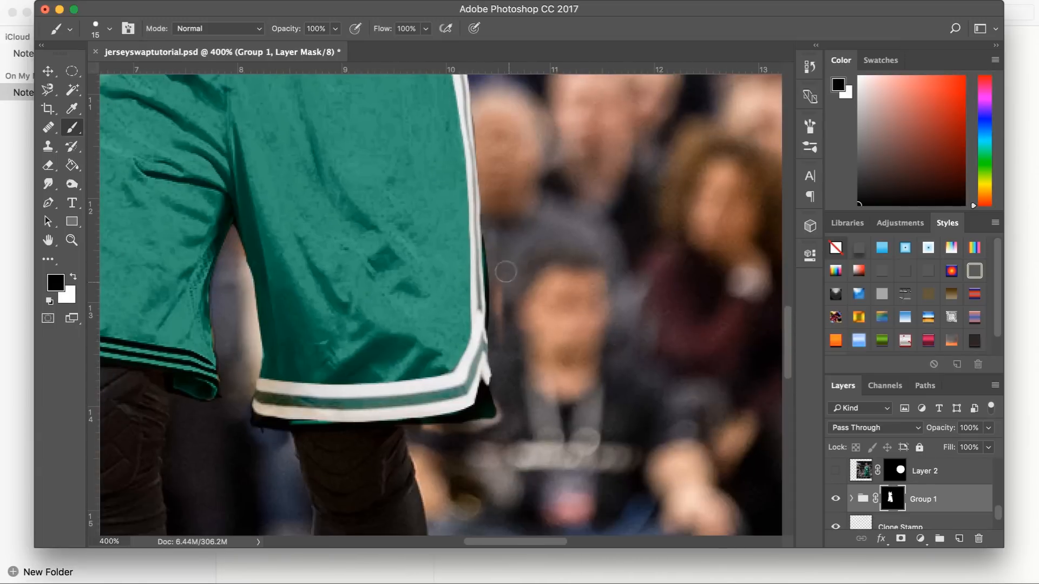
{"action": "left_click_drag", "start_coordinate": [490, 241], "coordinate": [496, 329]}
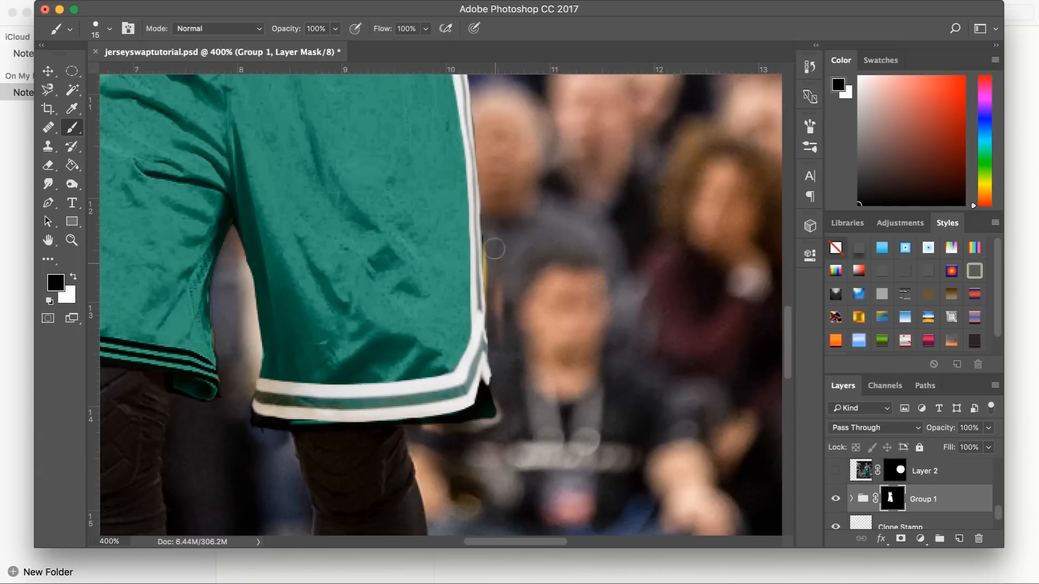
Mask out the dark remnants below the longer leg's white hem trim on Group 1's mask, redoing the first stroke
{"action": "mouse_move", "coordinate": [501, 399]}
{"action": "left_mouse_down"}
{"action": "mouse_move", "coordinate": [463, 427]}
{"action": "mouse_move", "coordinate": [346, 438]}
{"action": "left_mouse_up"}
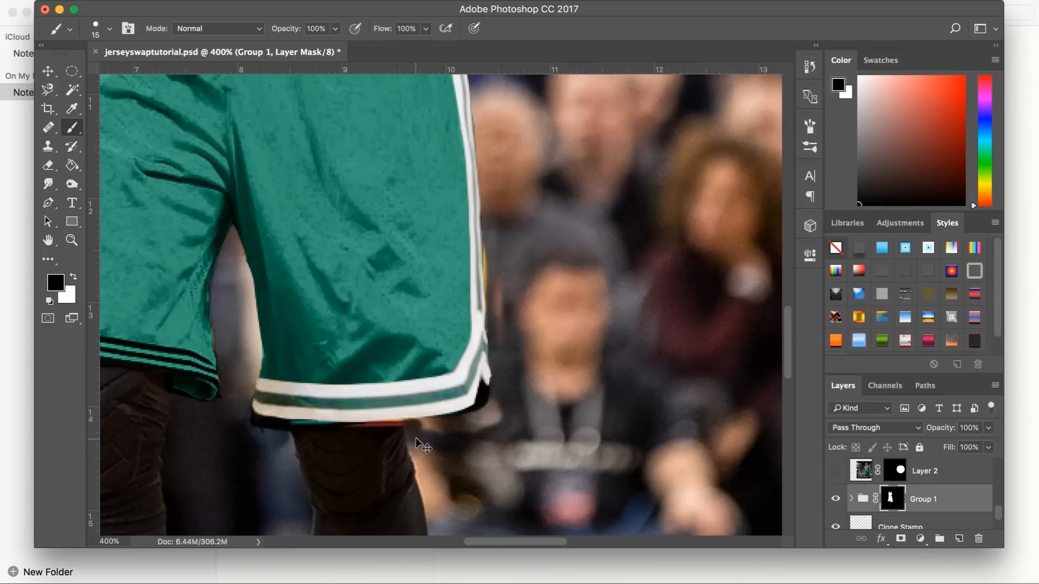
{"action": "key", "text": "super+z"}
{"action": "left_click_drag", "start_coordinate": [441, 431], "coordinate": [496, 391]}
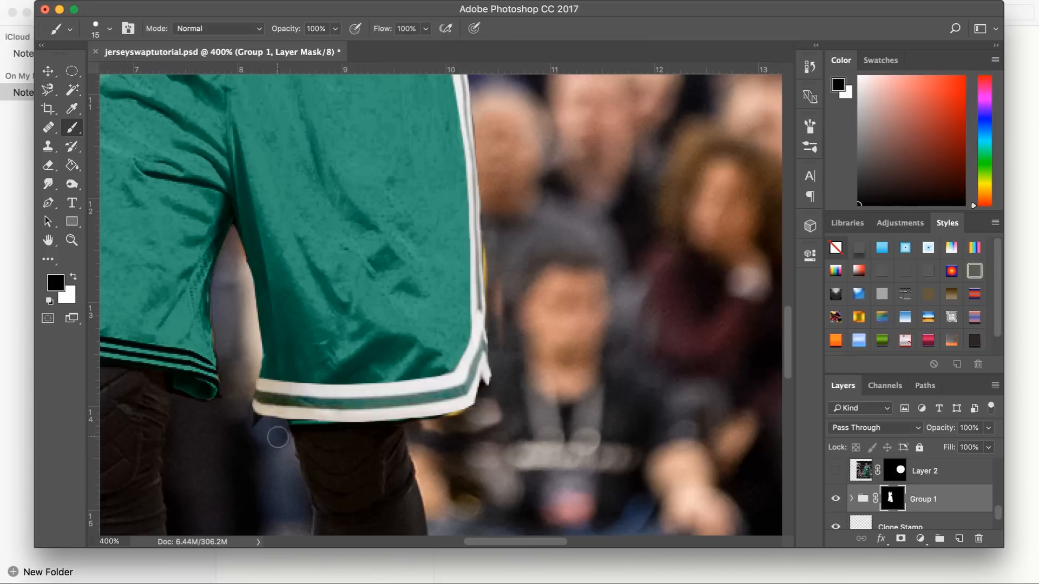
Show the mirrored reference photo on Layer 19 copy and make its image the active target
{"action": "key", "text": "super+0"}
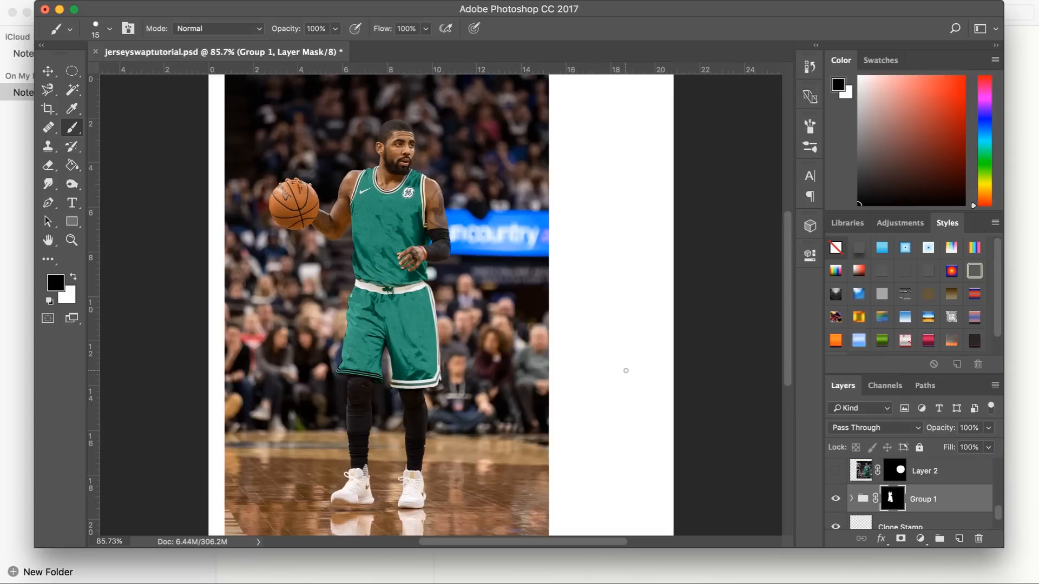
{"action": "scroll", "coordinate": [904, 502], "scroll_direction": "up", "scroll_amount": 15}
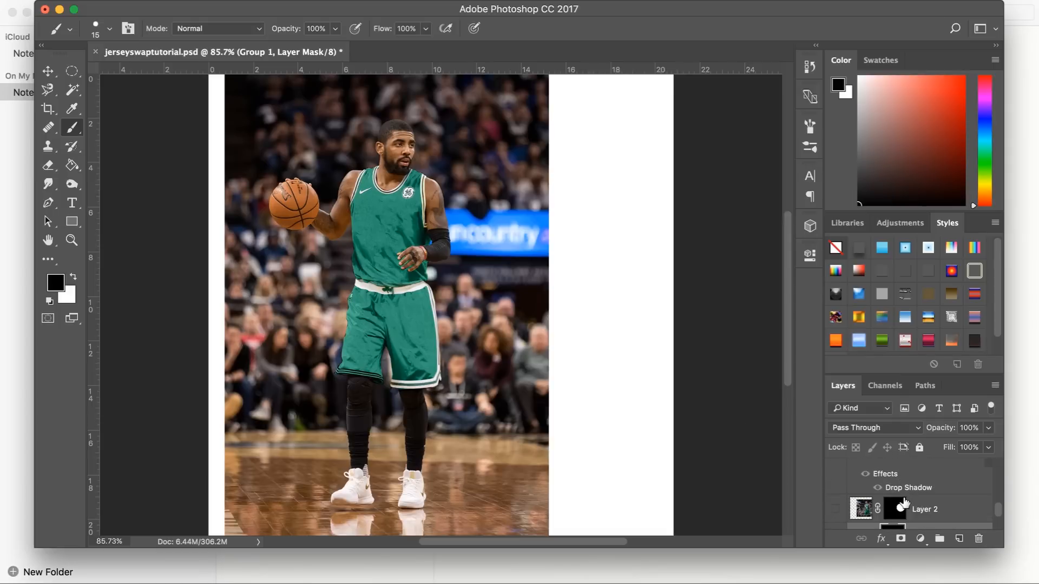
{"action": "scroll", "coordinate": [905, 502], "scroll_direction": "down", "scroll_amount": 5}
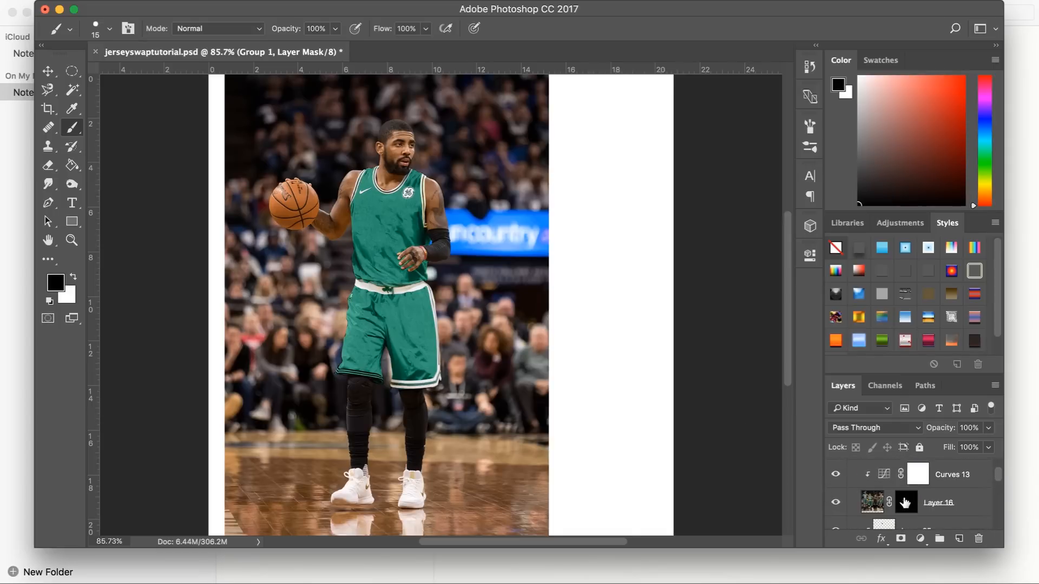
{"action": "left_click", "coordinate": [839, 486]}
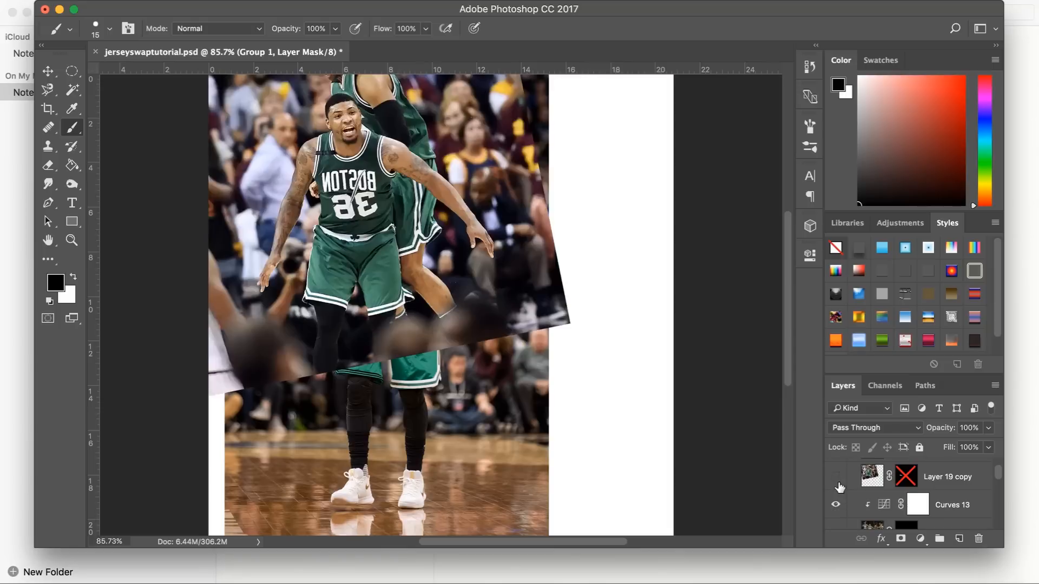
{"action": "left_click", "coordinate": [869, 478]}
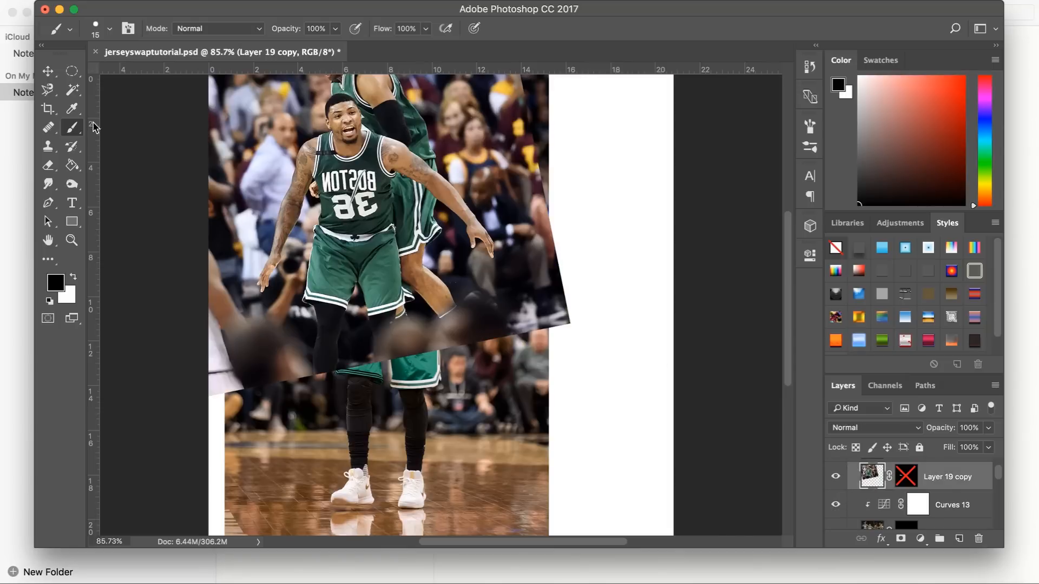
Replace Layer 19 copy's disabled mask with one isolating the white hem trim, traced with the Magnetic Lasso
{"action": "key", "text": "l"}
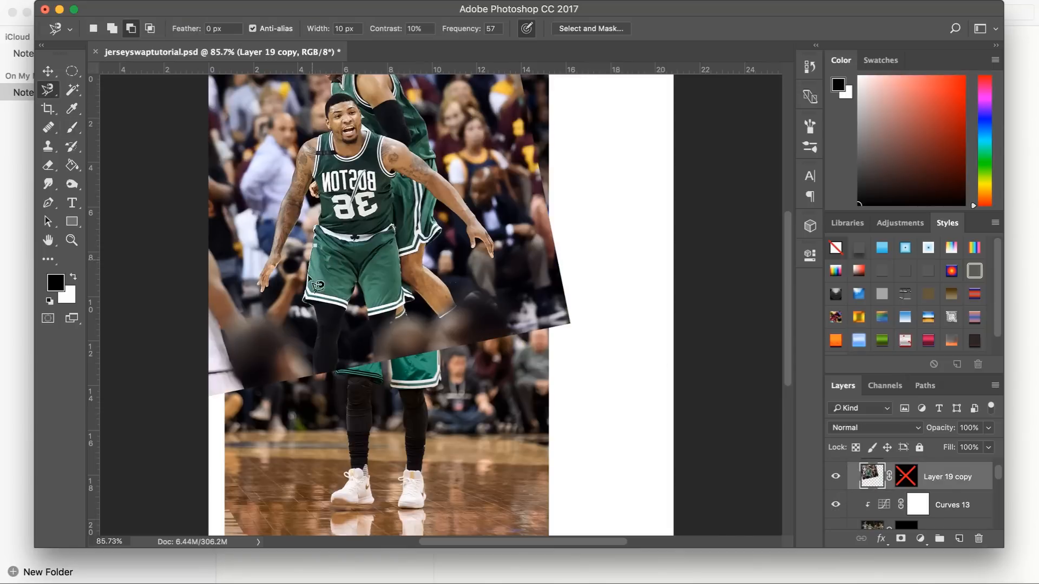
{"action": "left_click", "coordinate": [311, 278]}
{"action": "left_click", "coordinate": [347, 312]}
{"action": "key", "text": "Escape"}
{"action": "right_click", "coordinate": [908, 489]}
{"action": "left_click", "coordinate": [795, 460]}
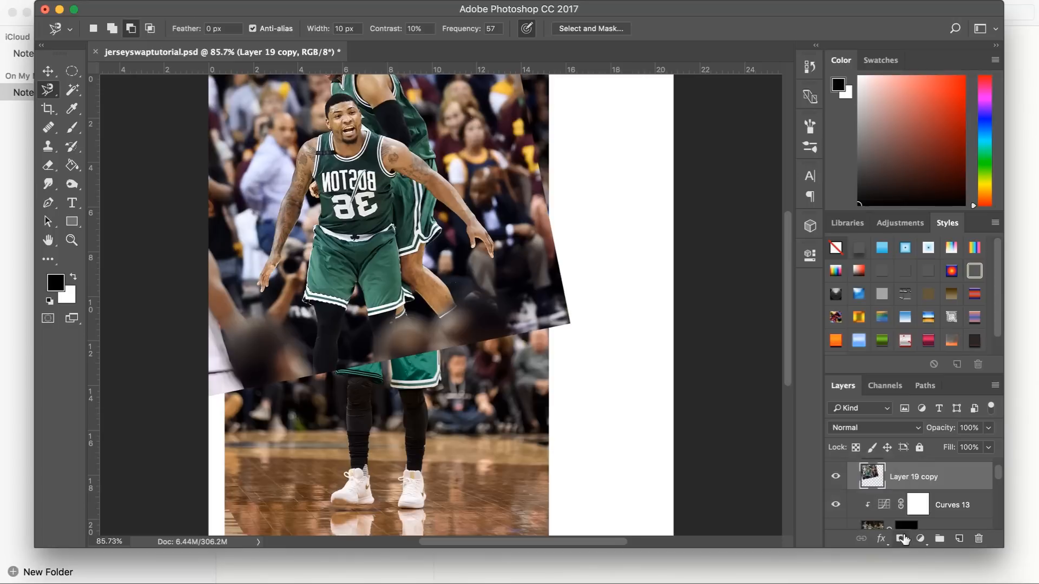
Move the masked trim onto the hem of the shorts leg on the ball side and fine-tune its position
{"action": "left_click", "coordinate": [47, 71]}
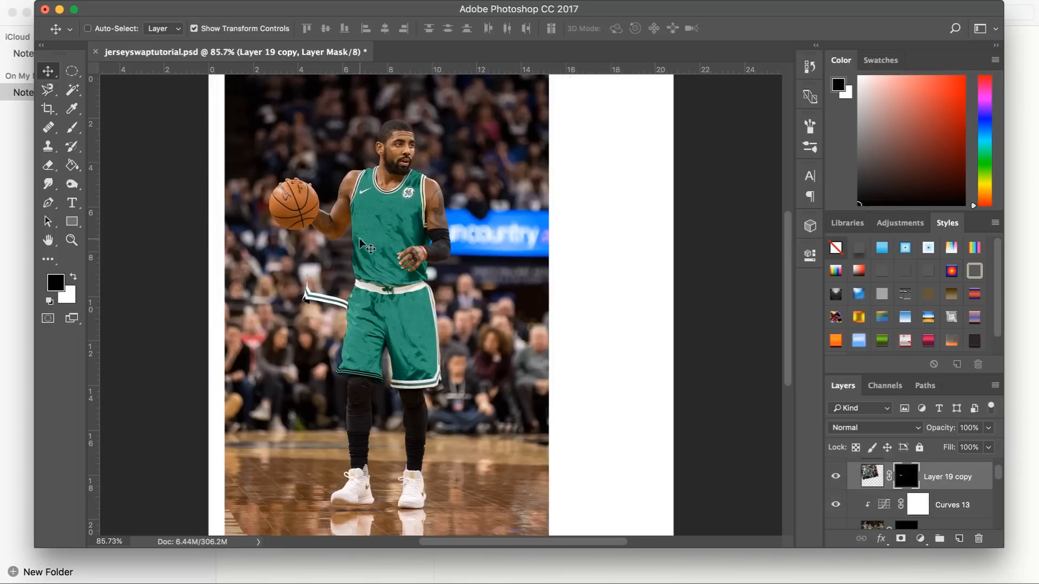
{"action": "left_click_drag", "start_coordinate": [365, 253], "coordinate": [394, 311]}
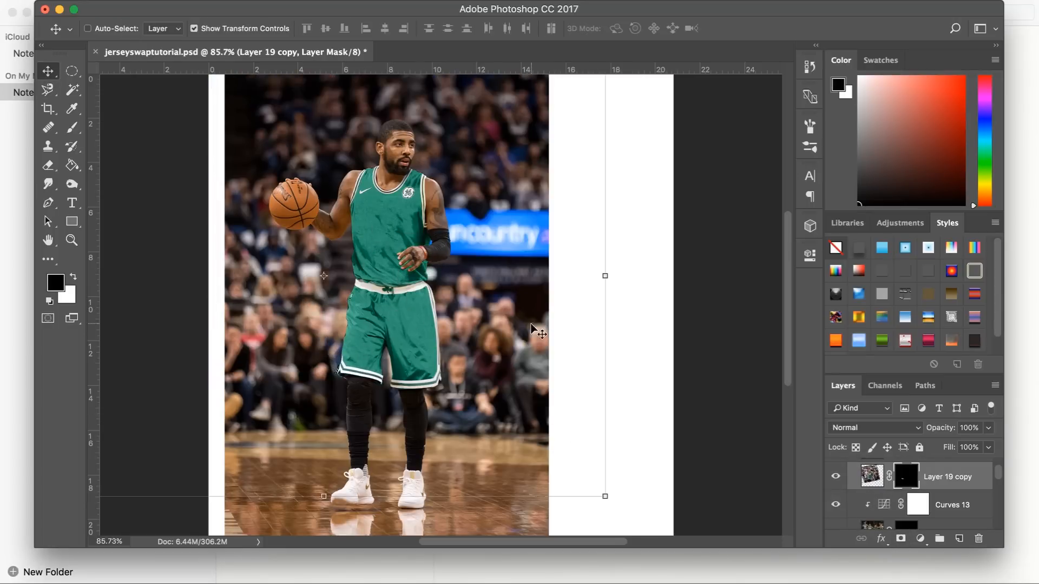
{"action": "left_click_drag", "start_coordinate": [598, 470], "coordinate": [581, 448]}
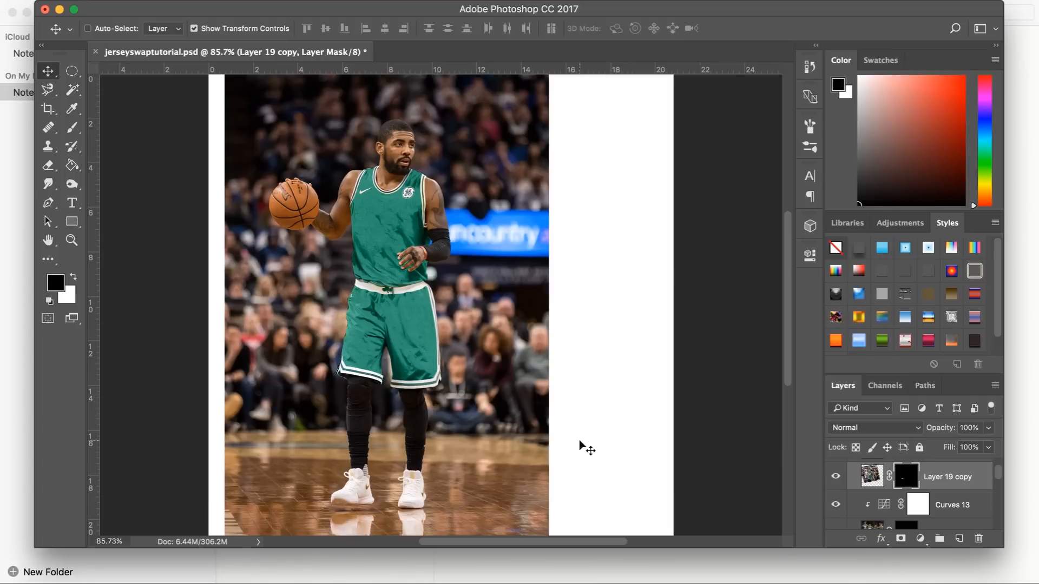
{"action": "left_click_drag", "start_coordinate": [580, 441], "coordinate": [583, 446]}
{"action": "key", "text": "Left"}
{"action": "key", "text": "Left"}
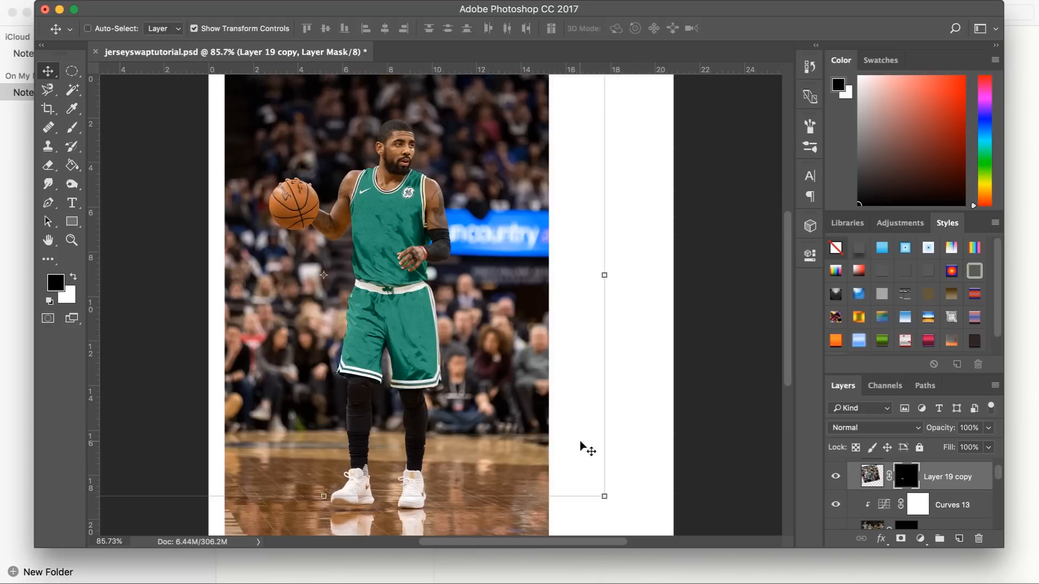
Clone nearby background over the leftover edges around the ball-side shorts hem on the Clone Stamp layer
{"action": "scroll", "coordinate": [921, 520], "scroll_direction": "down", "scroll_amount": 5}
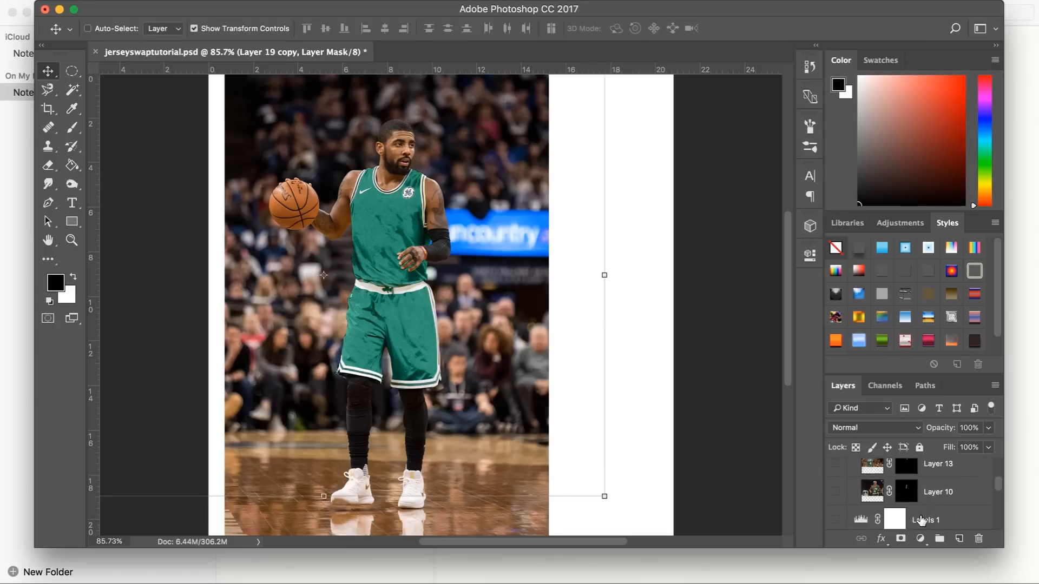
{"action": "scroll", "coordinate": [922, 521], "scroll_direction": "down", "scroll_amount": 10}
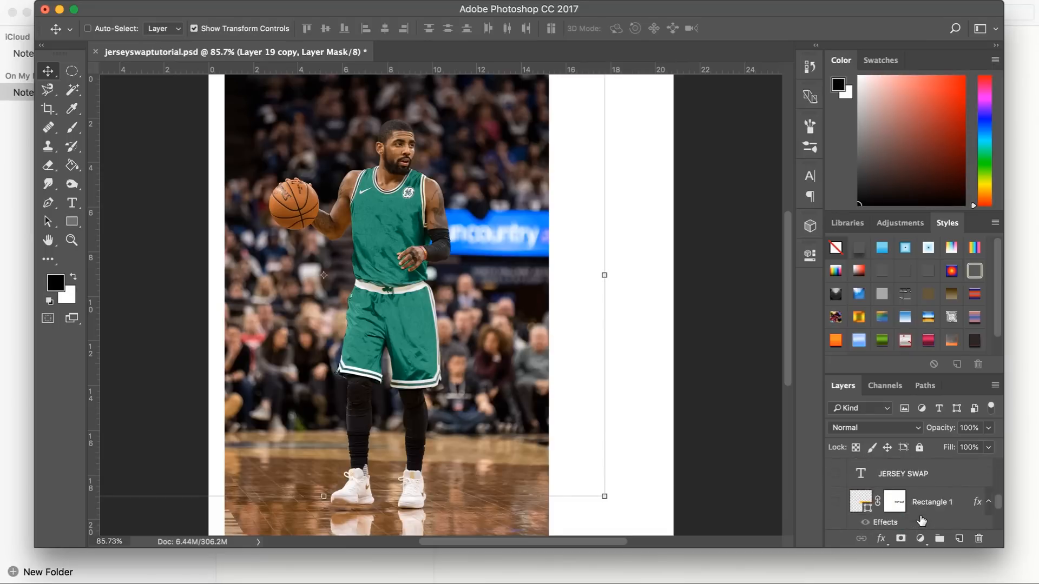
{"action": "scroll", "coordinate": [922, 519], "scroll_direction": "down", "scroll_amount": 4}
{"action": "left_click", "coordinate": [910, 487]}
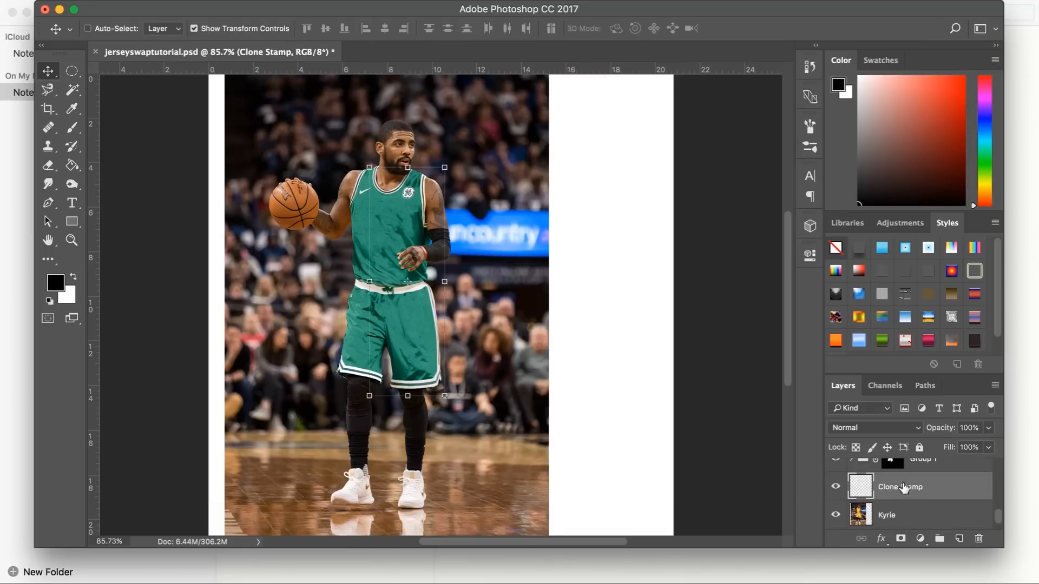
{"action": "key", "text": "s"}
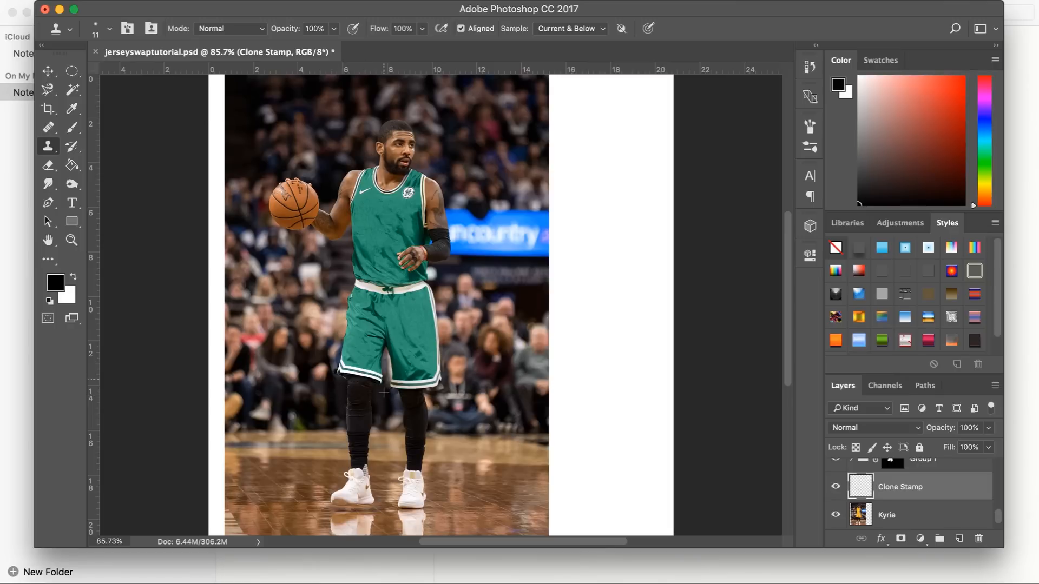
{"action": "scroll", "coordinate": [410, 407], "scroll_direction": "up", "scroll_amount": 4}
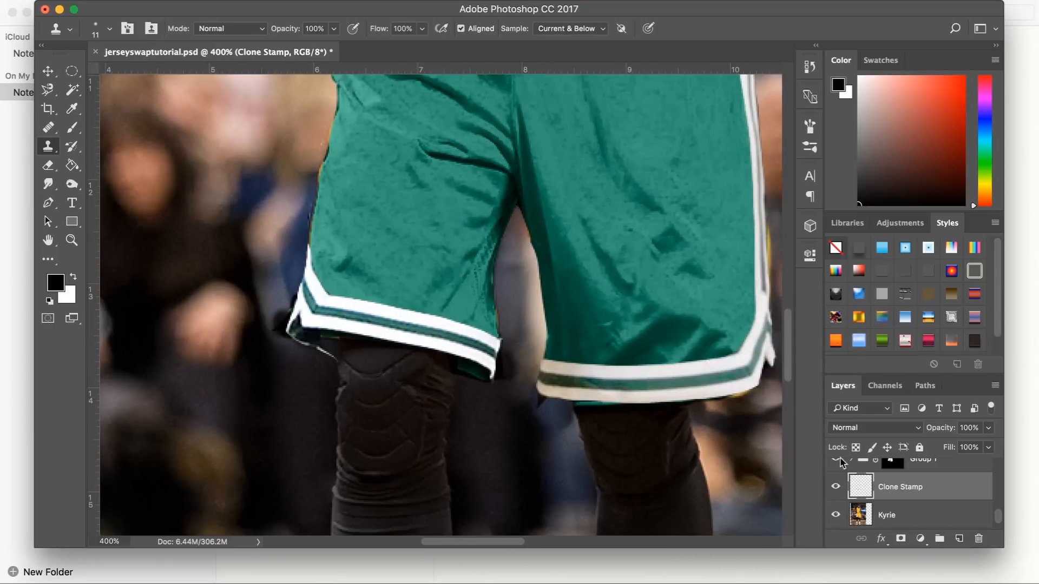
{"action": "scroll", "coordinate": [840, 461], "scroll_direction": "up", "scroll_amount": 1}
{"action": "left_click", "coordinate": [892, 473]}
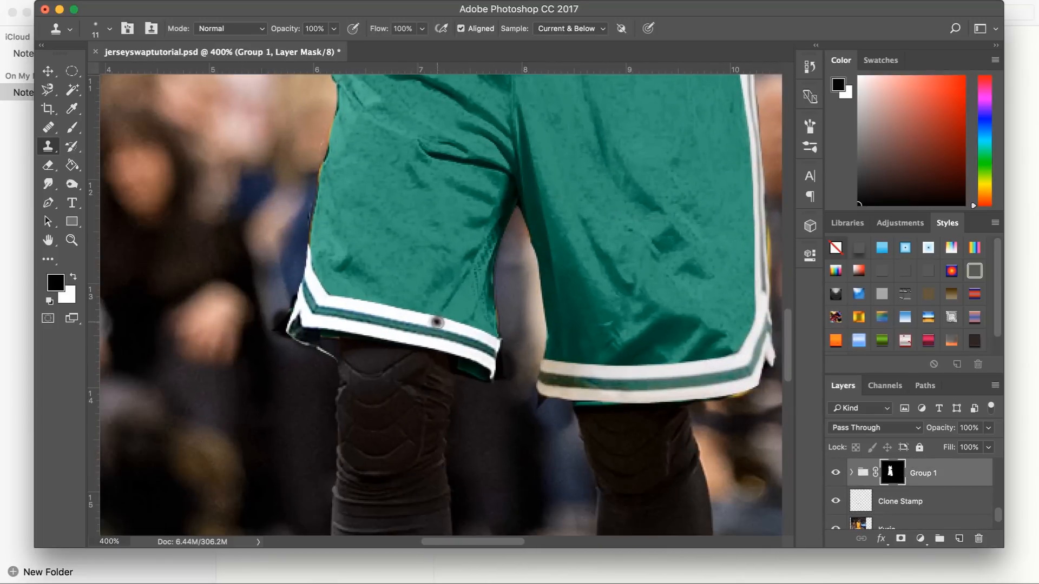
{"action": "left_click", "coordinate": [67, 130]}
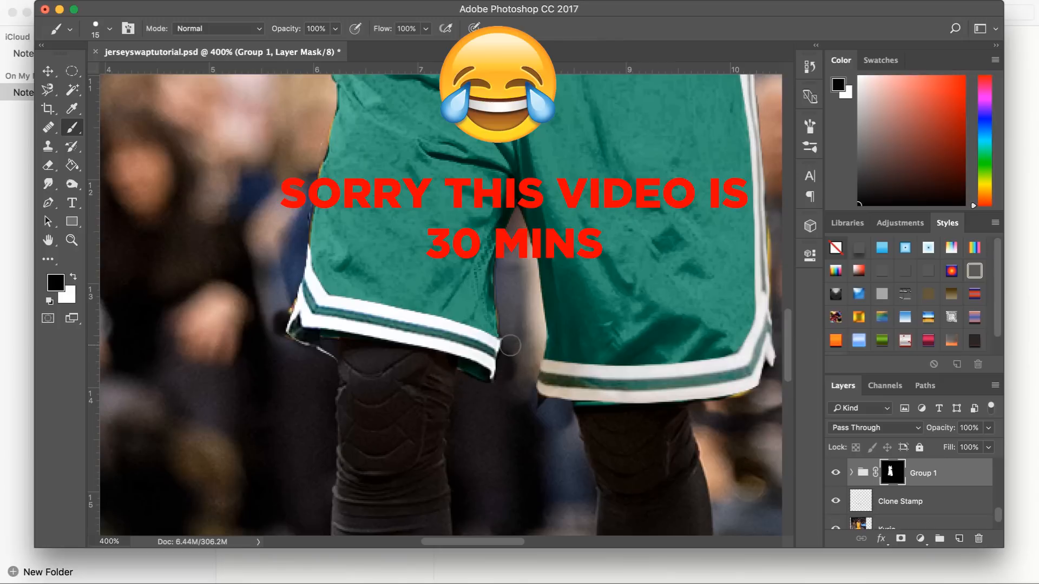
{"action": "left_click", "coordinate": [901, 509]}
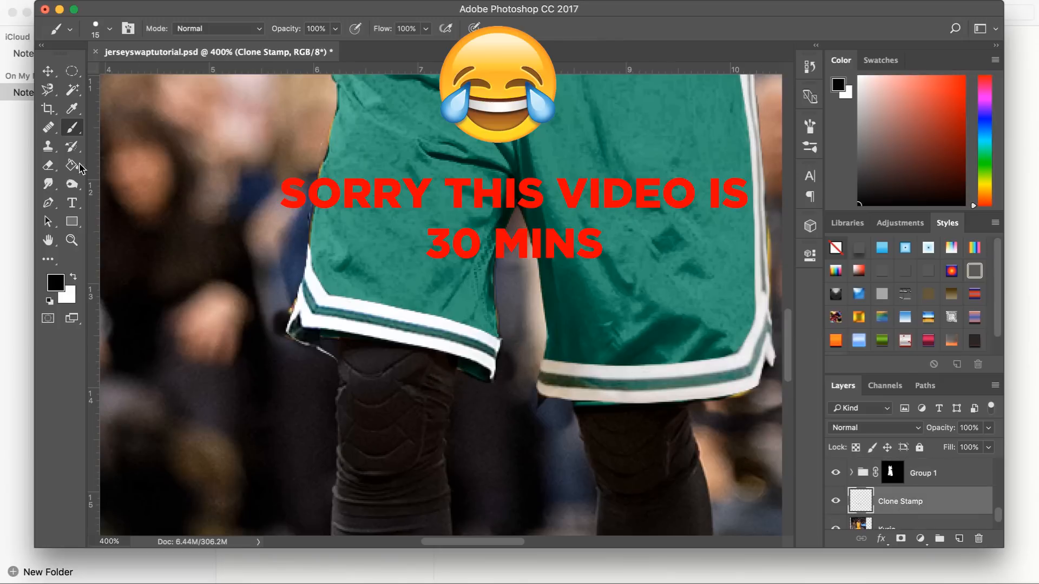
{"action": "left_click", "coordinate": [48, 146]}
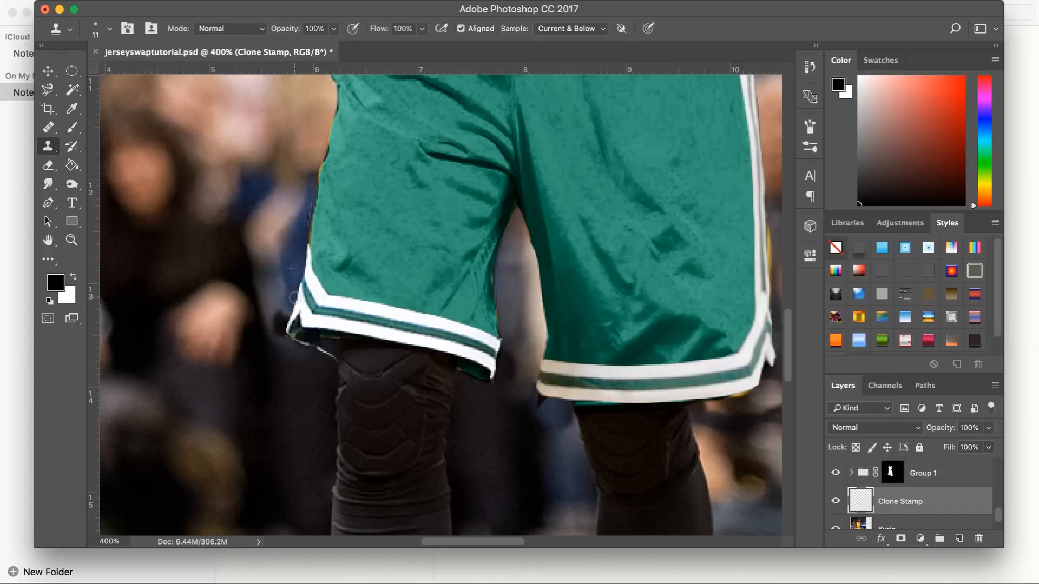
{"action": "mouse_move", "coordinate": [286, 326]}
{"action": "left_mouse_down"}
{"action": "mouse_move", "coordinate": [286, 337]}
{"action": "mouse_move", "coordinate": [277, 313]}
{"action": "left_mouse_up"}
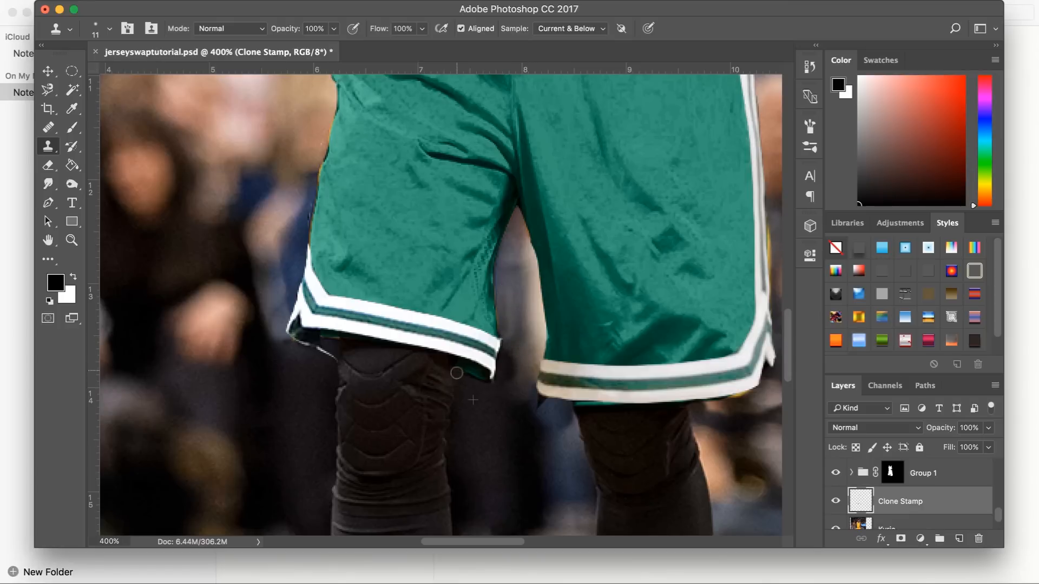
{"action": "key", "text": "super+0"}
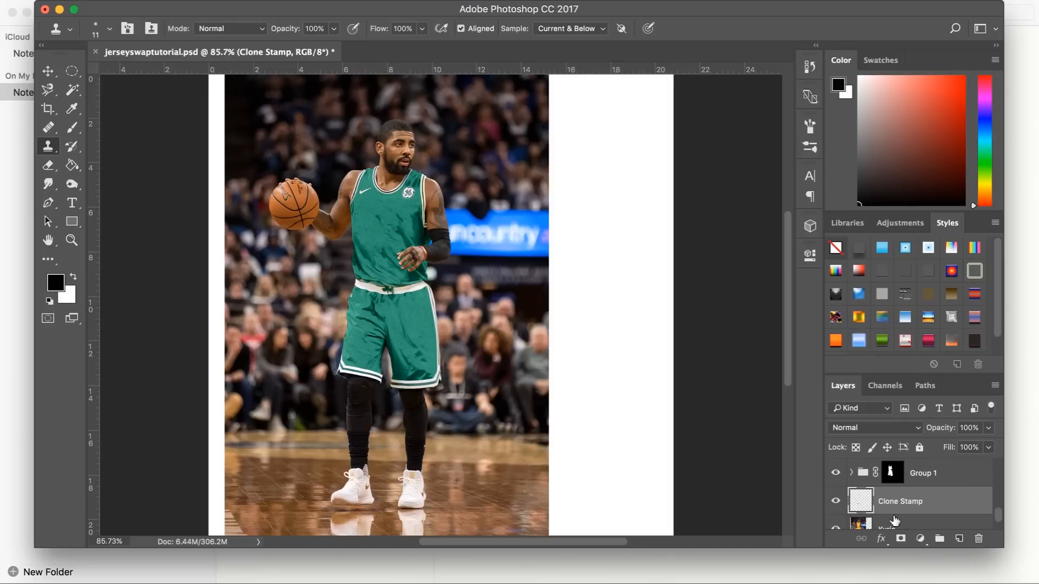
Show the reference jersey photo on Layer 21 in the Resources group and make that layer active
{"action": "scroll", "coordinate": [893, 521], "scroll_direction": "up", "scroll_amount": 5}
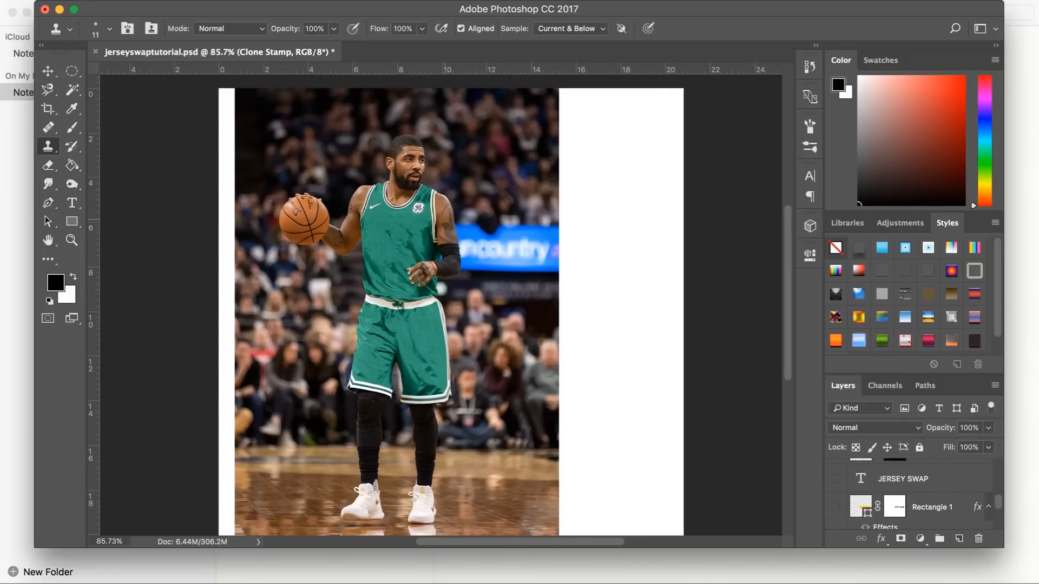
{"action": "scroll", "coordinate": [837, 504], "scroll_direction": "down", "scroll_amount": 5}
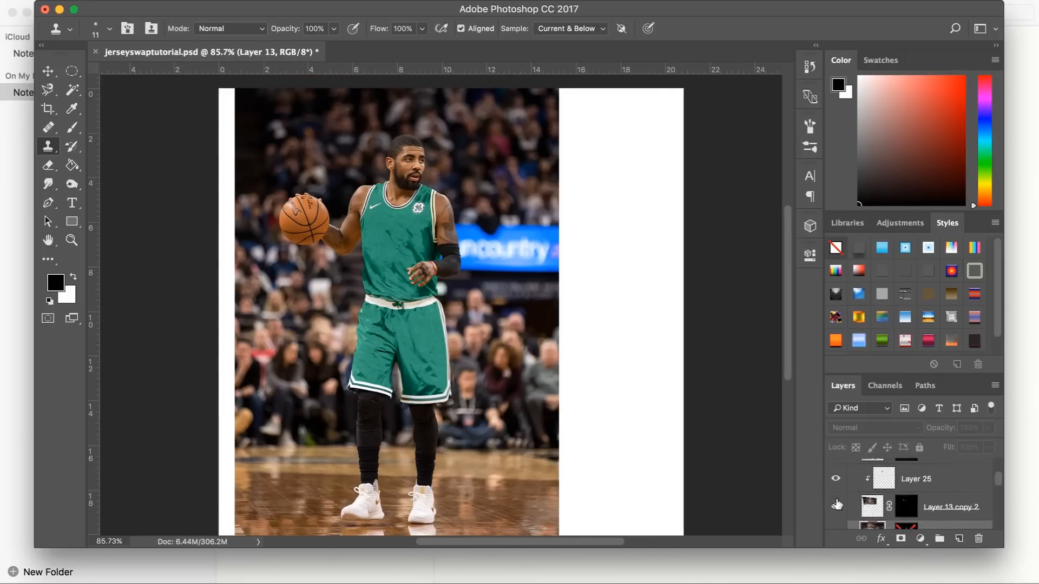
{"action": "scroll", "coordinate": [837, 503], "scroll_direction": "up", "scroll_amount": 2}
{"action": "left_click", "coordinate": [836, 499]}
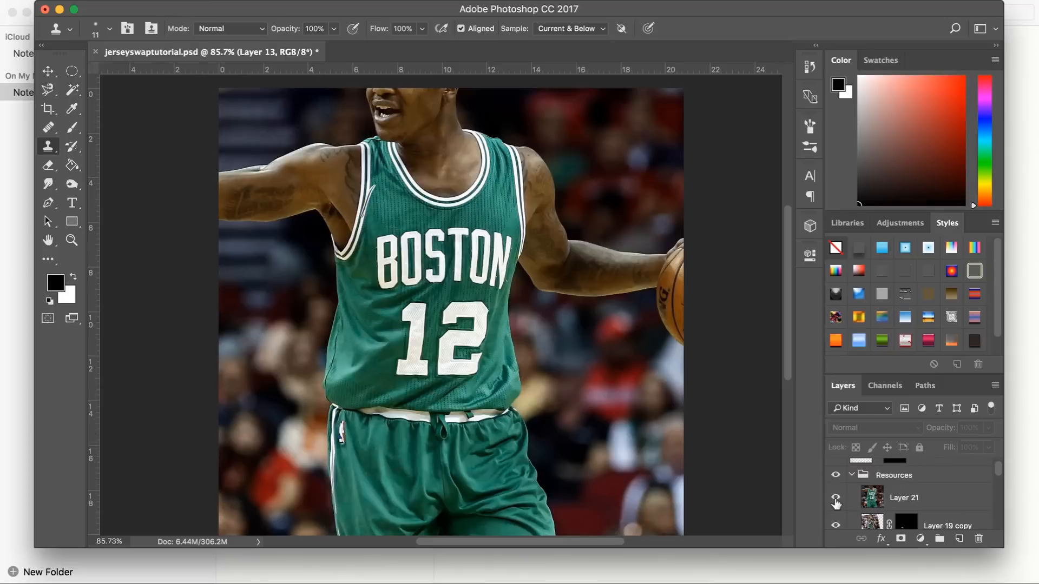
{"action": "left_click", "coordinate": [852, 503]}
Outline the digit 1 of the reference jersey number with the Polygonal Lasso and mask Layer 21 to that selection
{"action": "left_click_drag", "start_coordinate": [48, 90], "coordinate": [90, 105]}
{"action": "left_click", "coordinate": [410, 297]}
{"action": "left_click", "coordinate": [431, 297]}
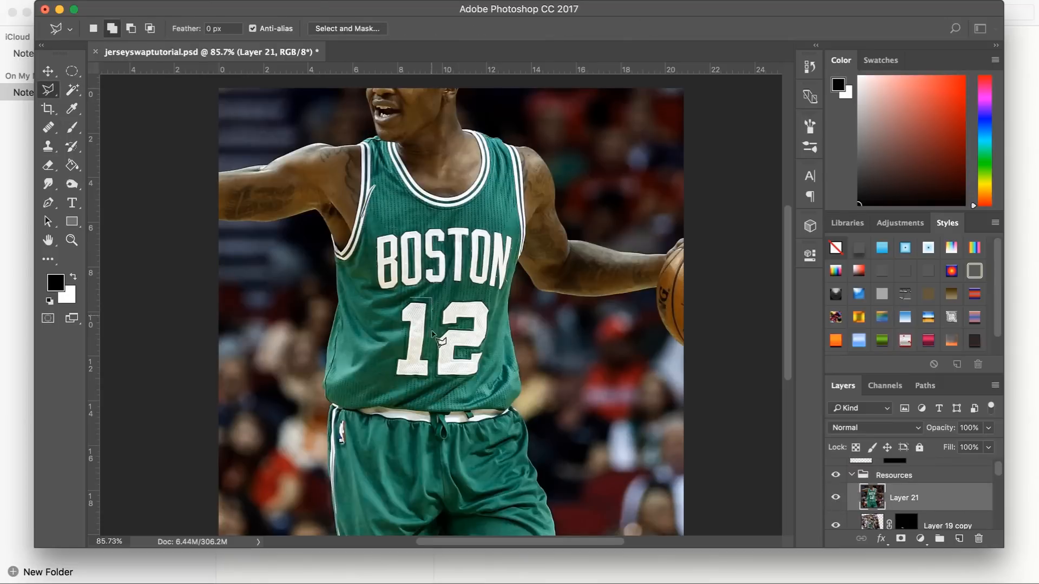
{"action": "left_click", "coordinate": [431, 378]}
{"action": "left_click", "coordinate": [393, 378]}
{"action": "left_click", "coordinate": [393, 355]}
{"action": "left_click", "coordinate": [402, 355]}
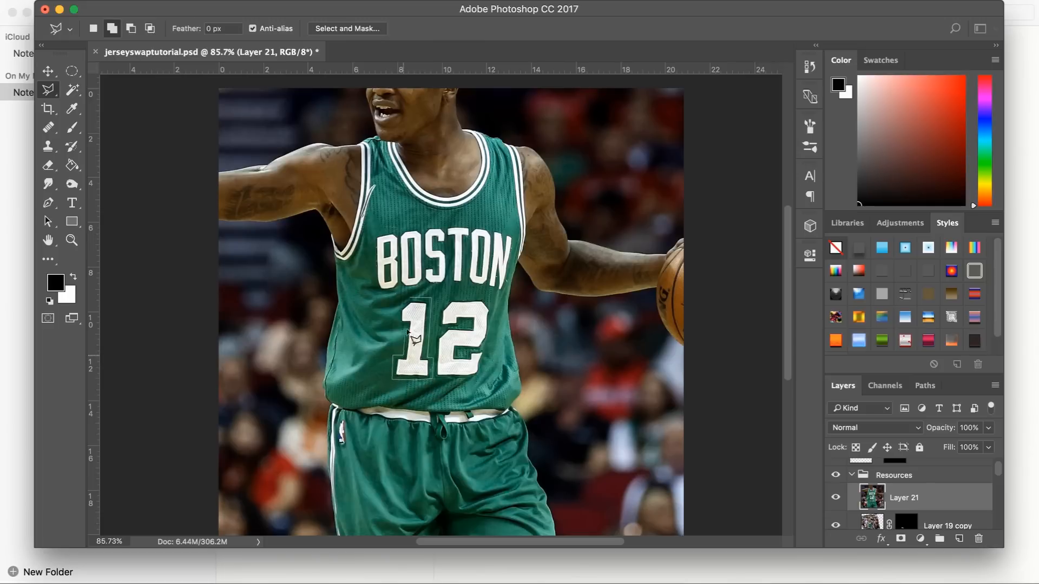
{"action": "double_click", "coordinate": [406, 310]}
{"action": "right_click", "coordinate": [411, 308]}
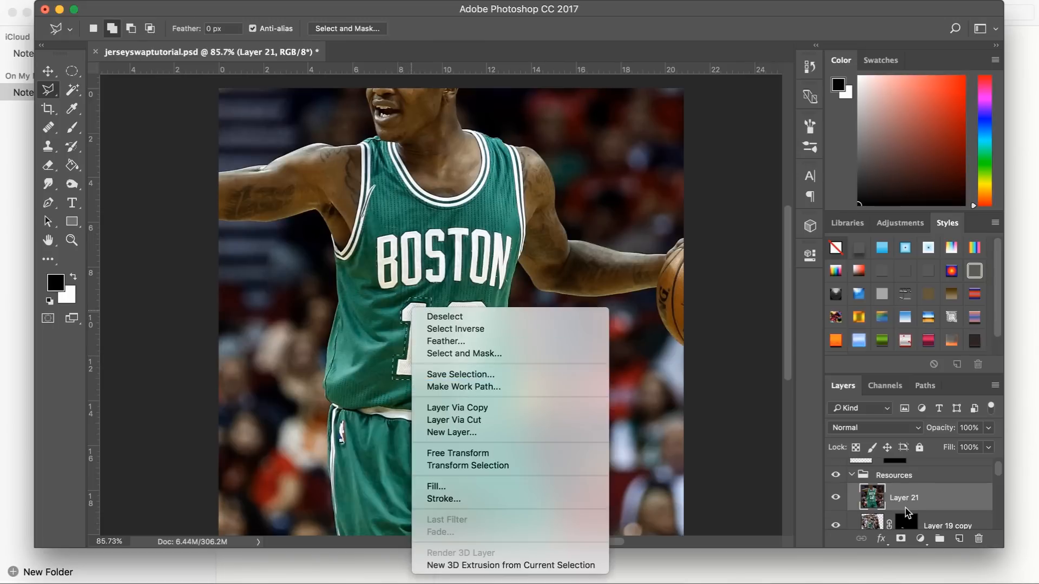
{"action": "left_click", "coordinate": [908, 512]}
{"action": "left_click", "coordinate": [900, 538]}
Scale the masked digit 1 down to about 49% and place it on the front of the jersey above the waistband
{"action": "left_click", "coordinate": [48, 72]}
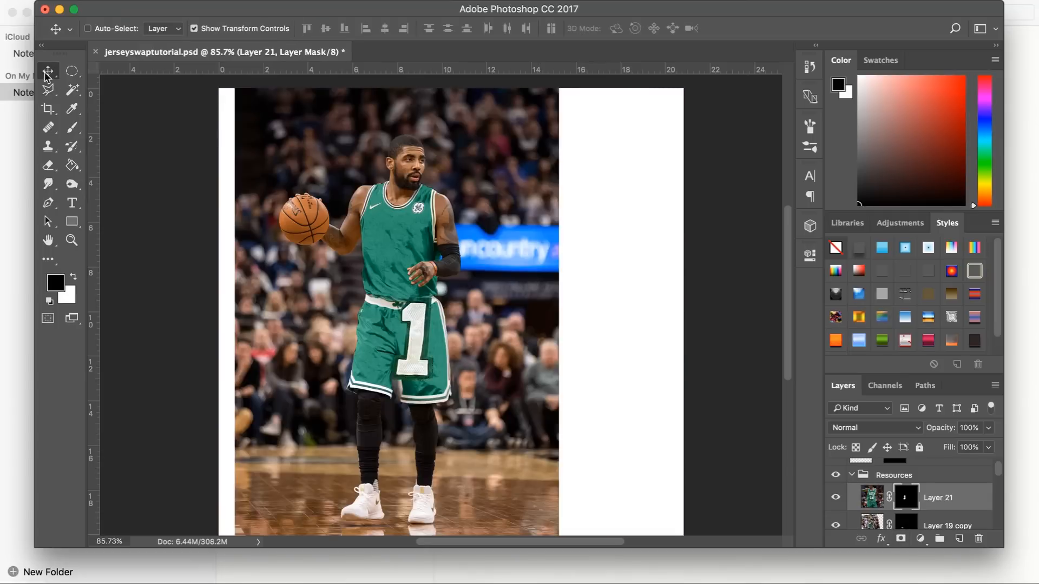
{"action": "key", "text": "super+minus"}
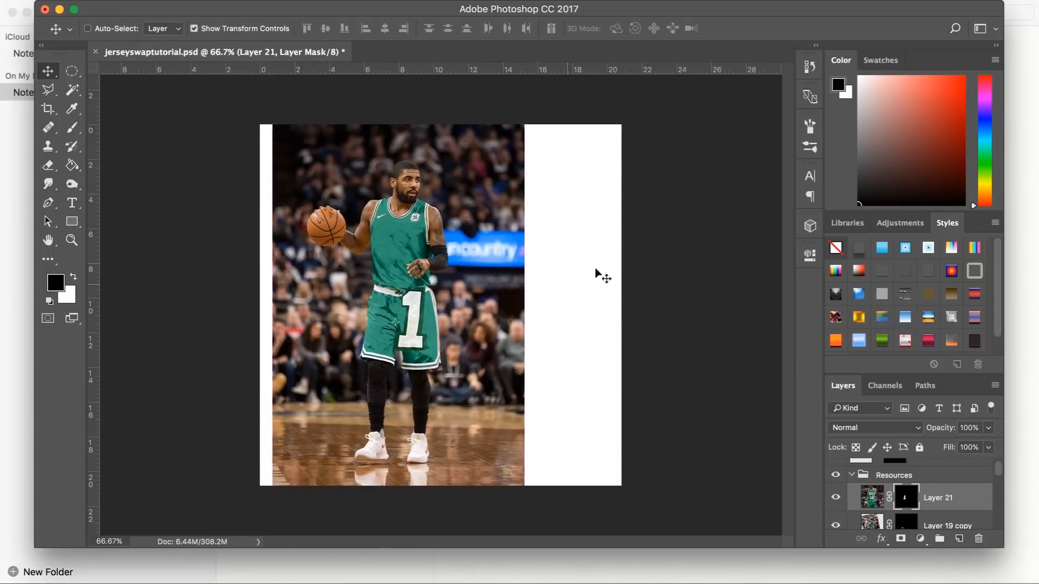
{"action": "left_click_drag", "start_coordinate": [606, 249], "coordinate": [551, 230]}
{"action": "key", "text": "super+minus"}
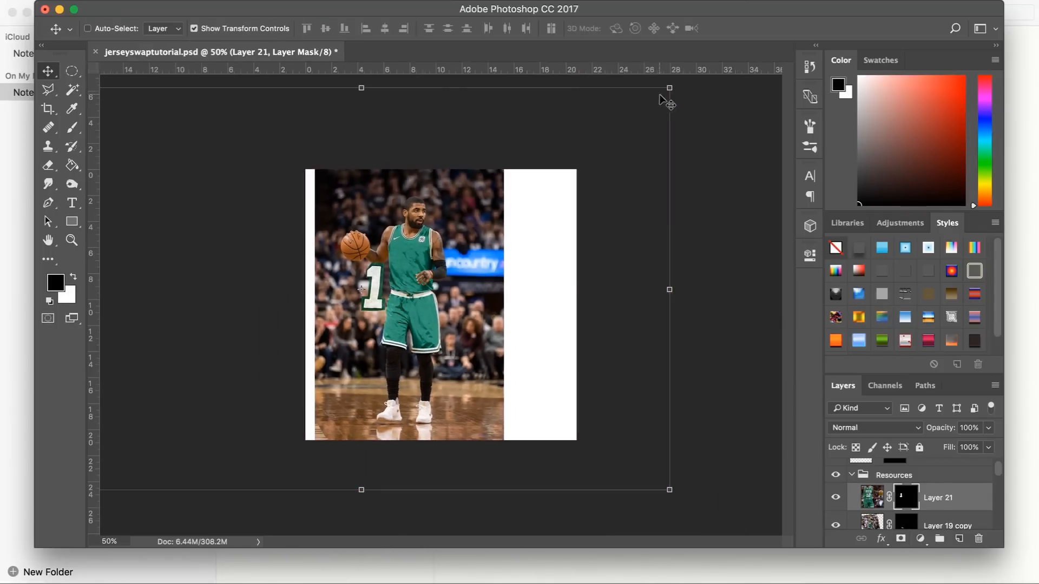
{"action": "left_click_drag", "start_coordinate": [668, 90], "coordinate": [524, 196]}
{"action": "left_click_drag", "start_coordinate": [477, 261], "coordinate": [497, 247]}
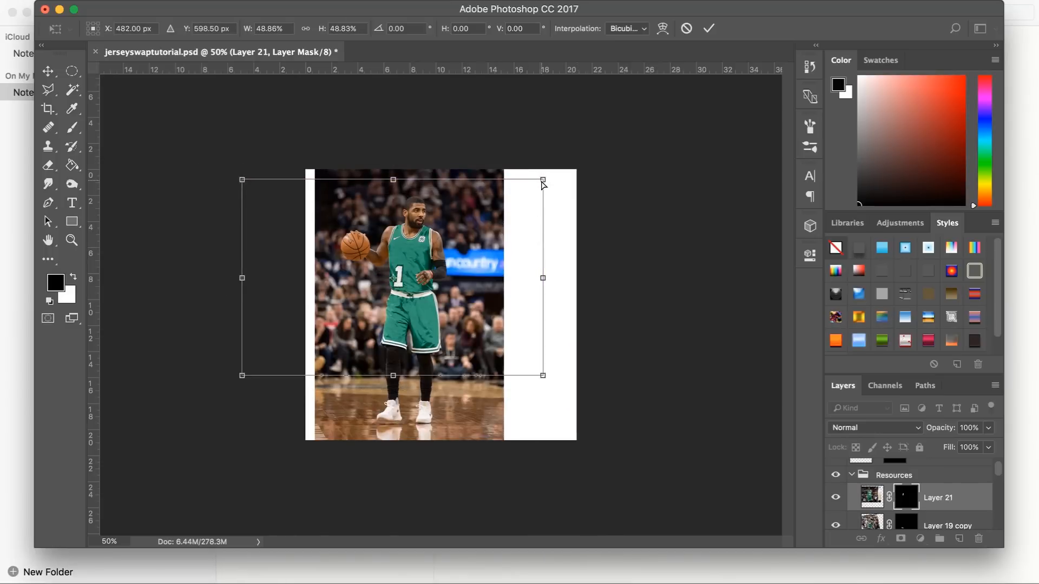
Distort the digit 1 to follow the player's torso, shrink it slightly, fine-tune its position and apply the transformation
{"action": "left_click_drag", "start_coordinate": [543, 185], "coordinate": [555, 177]}
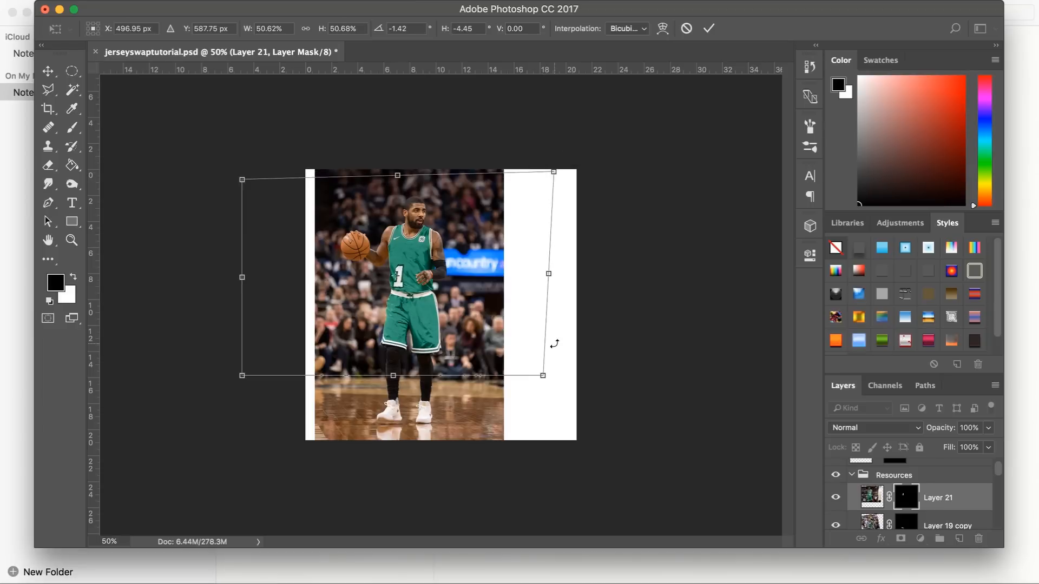
{"action": "left_click_drag", "start_coordinate": [542, 376], "coordinate": [564, 384]}
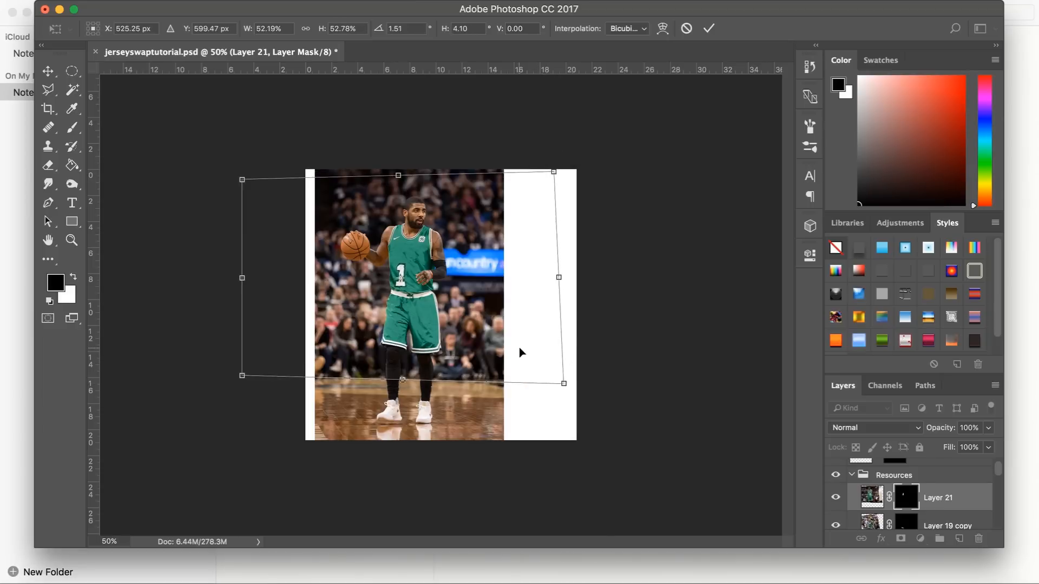
{"action": "left_click_drag", "start_coordinate": [519, 348], "coordinate": [528, 347]}
{"action": "left_click_drag", "start_coordinate": [563, 174], "coordinate": [484, 218]}
{"action": "key", "text": "super+equal"}
{"action": "key", "text": "super+equal"}
{"action": "key", "text": "super+equal"}
{"action": "key", "text": "super+minus"}
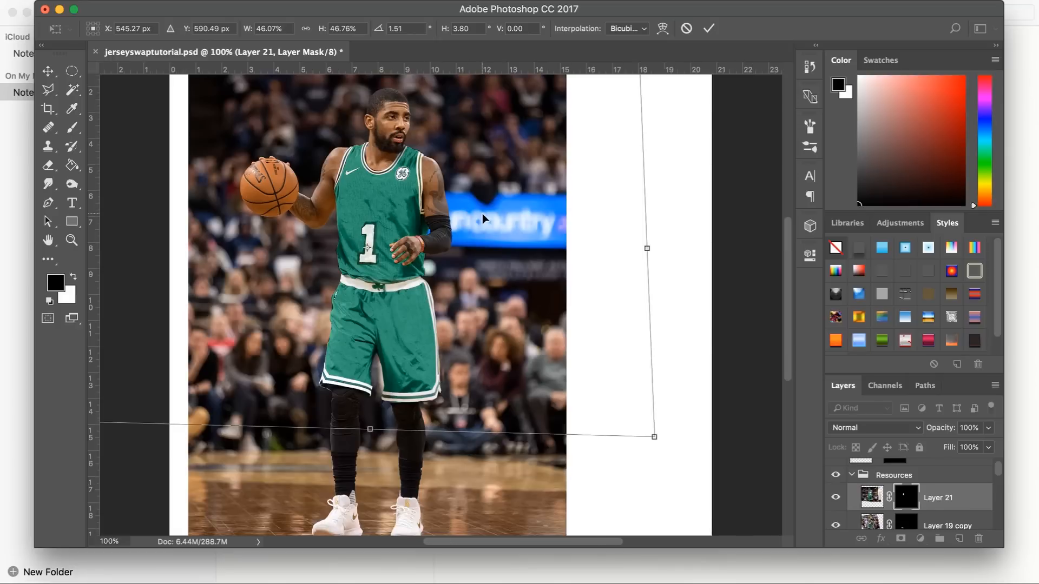
{"action": "left_click_drag", "start_coordinate": [656, 434], "coordinate": [669, 398]}
{"action": "left_click_drag", "start_coordinate": [578, 358], "coordinate": [592, 367]}
{"action": "left_click", "coordinate": [708, 28]}
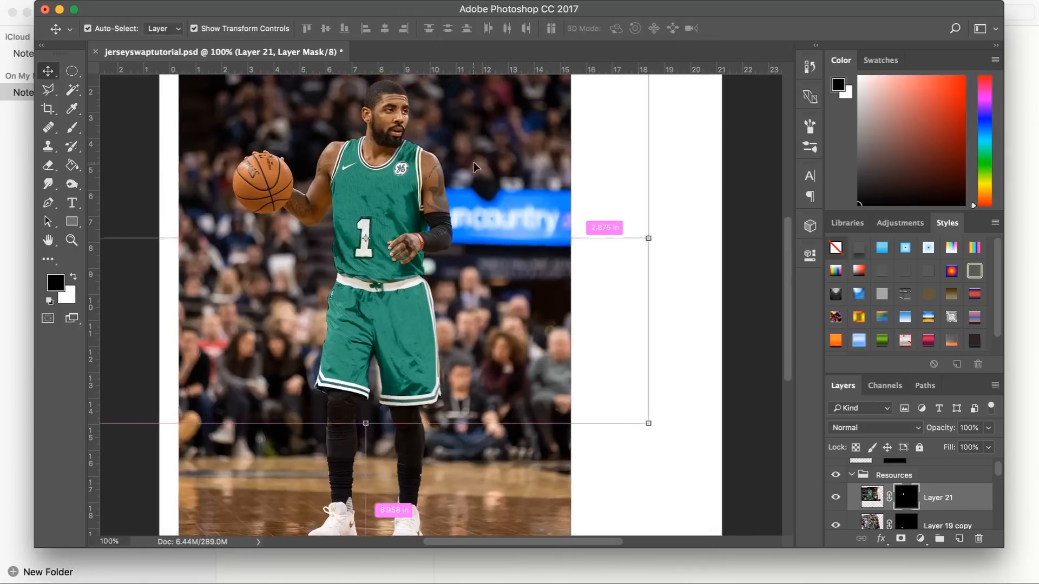
Clean up Layer 21's mask around the digit 1 with a 4 px brush and nudge the number on the jersey
{"action": "key", "text": "super+plus"}
{"action": "key", "text": "super+plus"}
{"action": "key", "text": "b"}
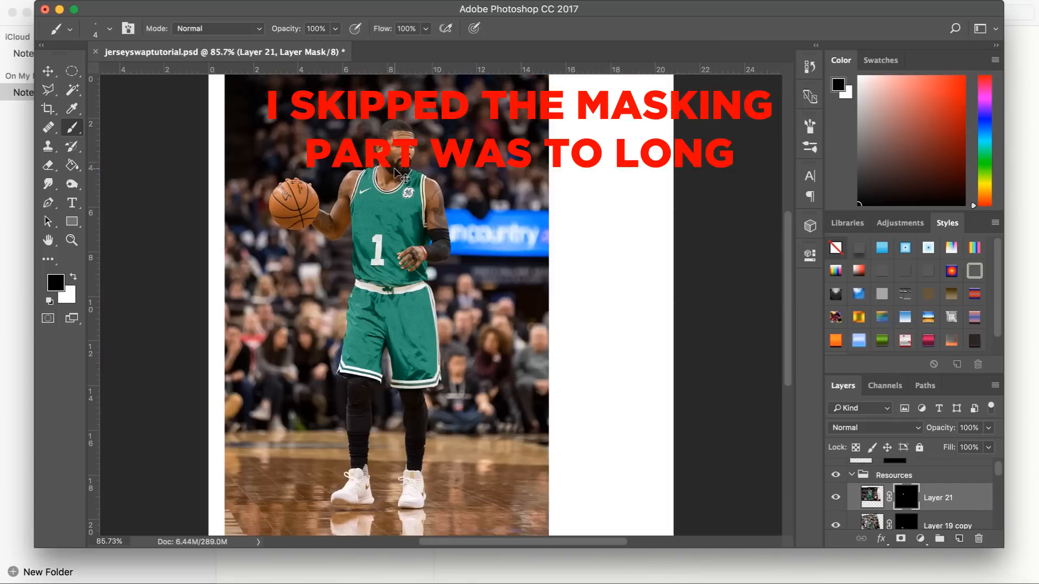
{"action": "left_click", "coordinate": [48, 71]}
{"action": "left_click_drag", "start_coordinate": [461, 205], "coordinate": [462, 203]}
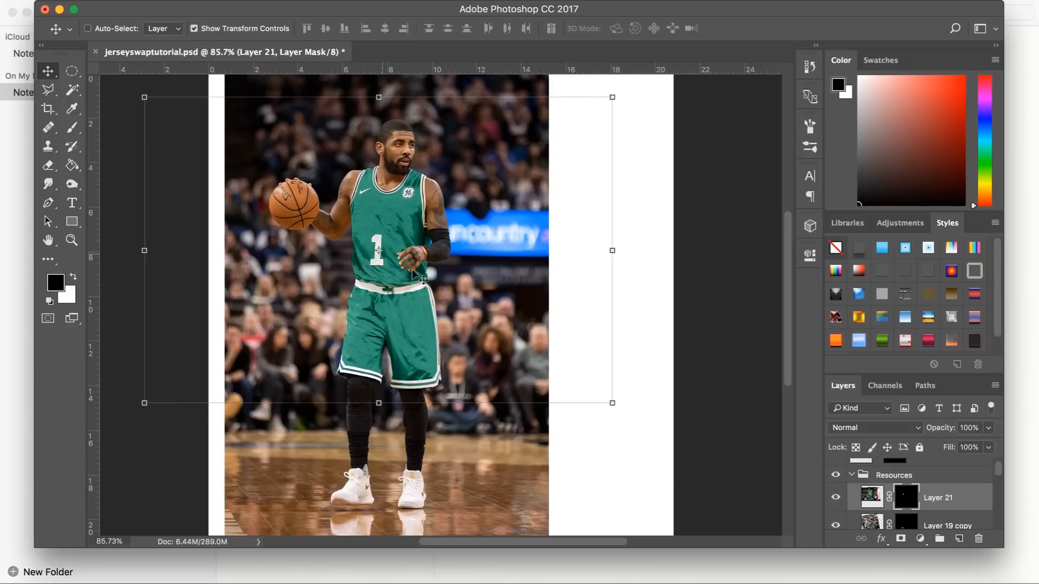
Set a soft round brush with 0% hardness and 27 px size, using white as the foreground color, for Layer 21's mask
{"action": "left_click", "coordinate": [72, 127]}
{"action": "left_click", "coordinate": [75, 276]}
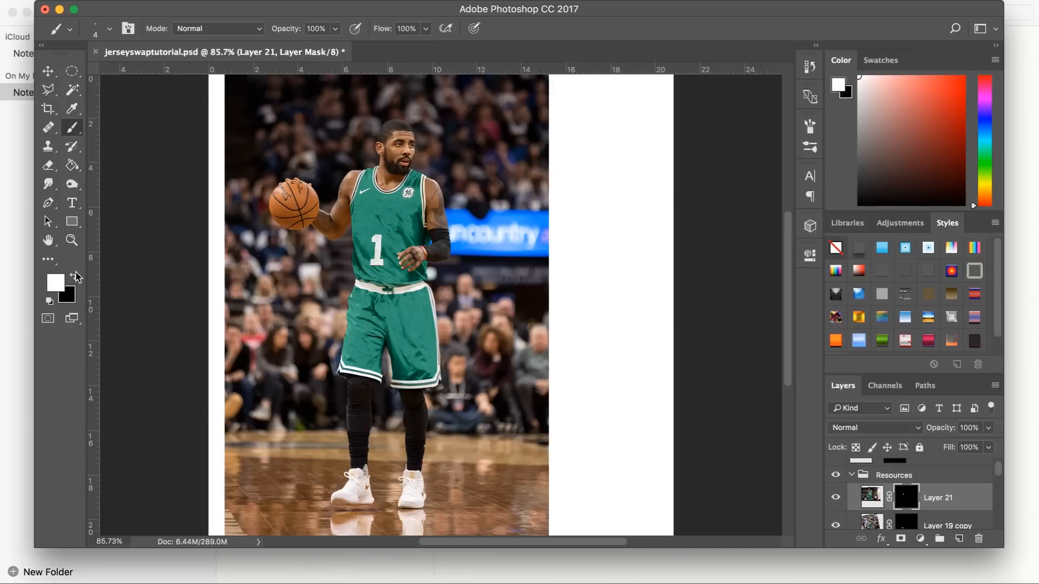
{"action": "left_click", "coordinate": [105, 30]}
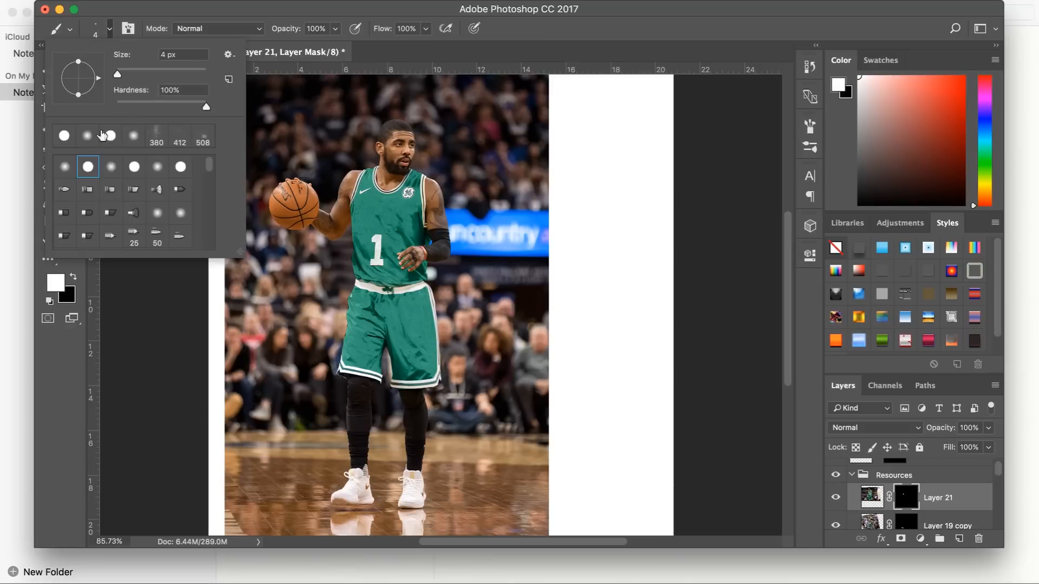
{"action": "left_click", "coordinate": [96, 135]}
{"action": "left_click", "coordinate": [123, 75]}
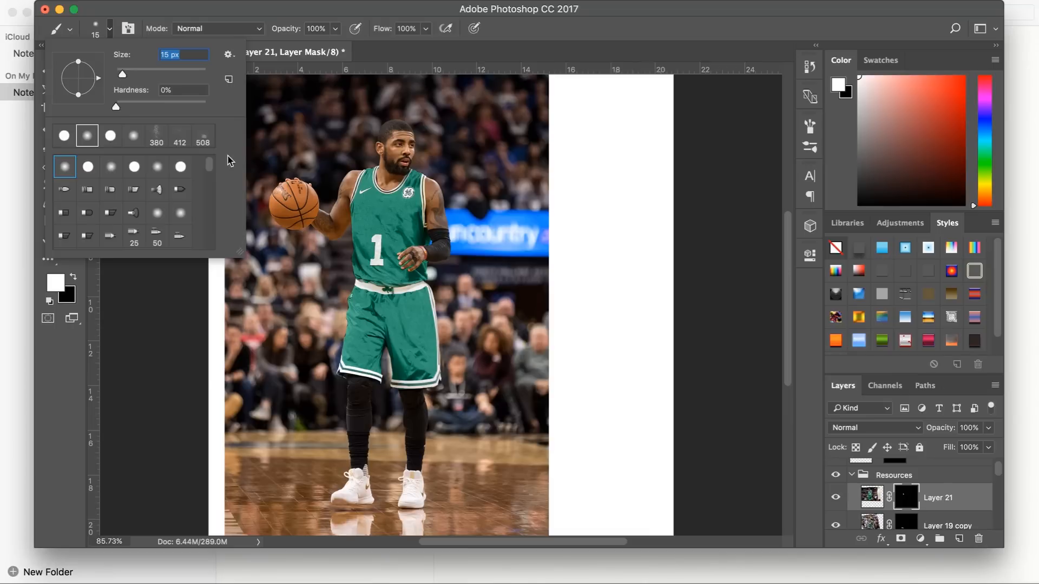
{"action": "left_click_drag", "start_coordinate": [124, 76], "coordinate": [128, 75]}
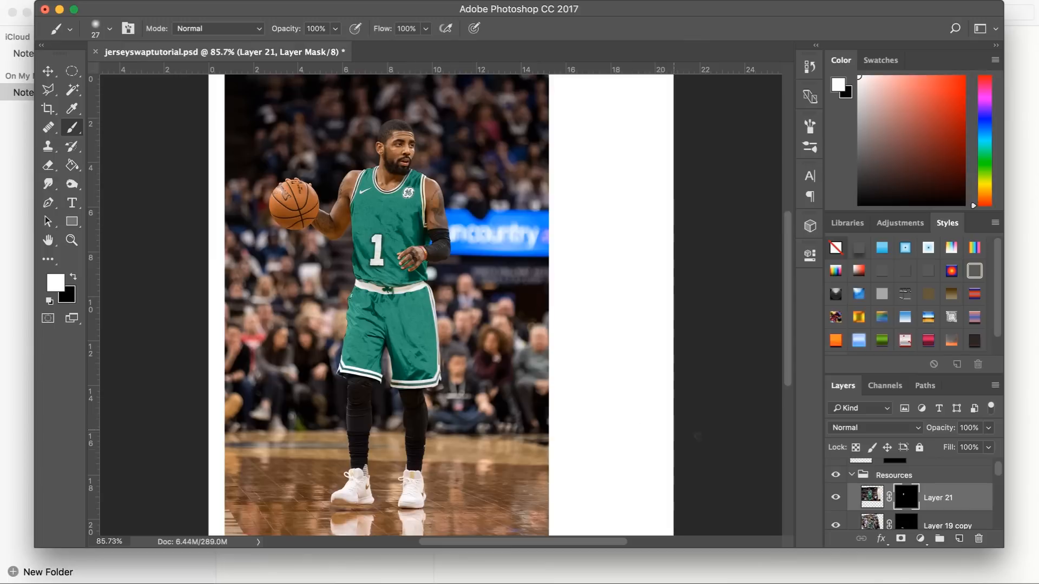
Add a Curves adjustment clipped to Layer 21 and brighten the digit with points at input 159, output 195 and input 48, output 81
{"action": "left_click", "coordinate": [920, 538]}
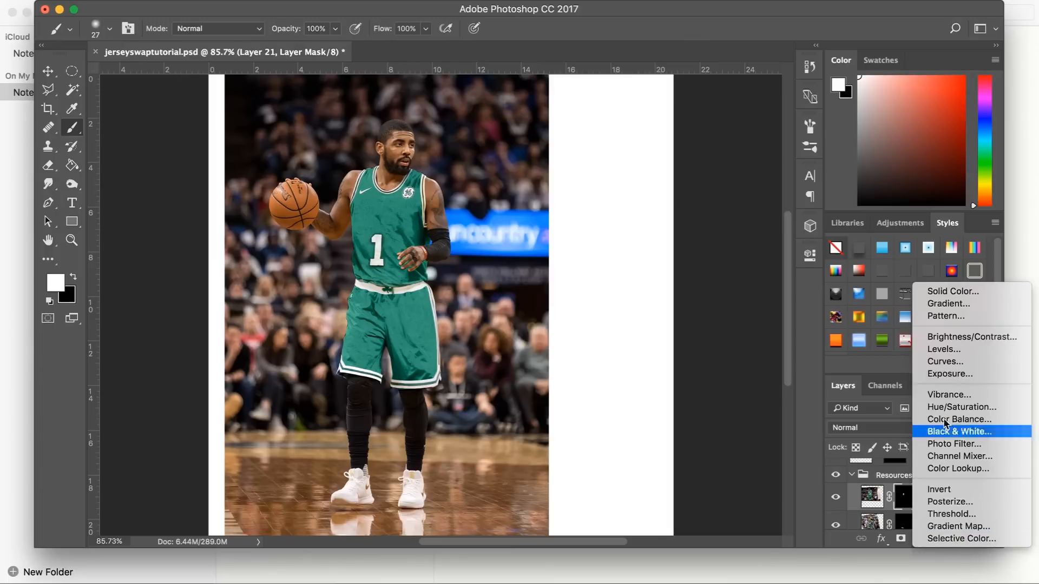
{"action": "left_click", "coordinate": [953, 365]}
{"action": "right_click", "coordinate": [933, 497]}
{"action": "left_click", "coordinate": [842, 236]}
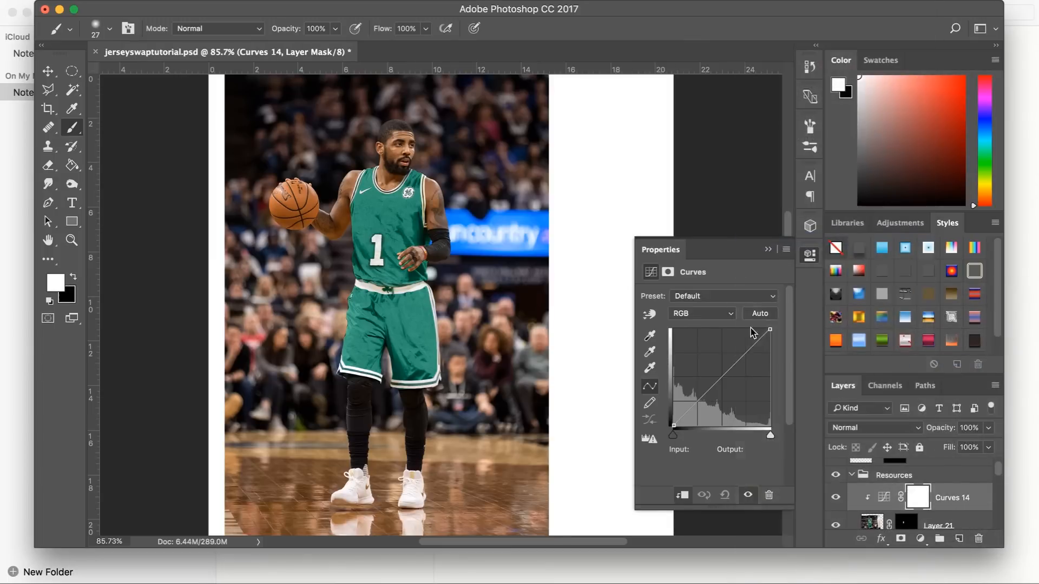
{"action": "left_click_drag", "start_coordinate": [731, 364], "coordinate": [734, 352]}
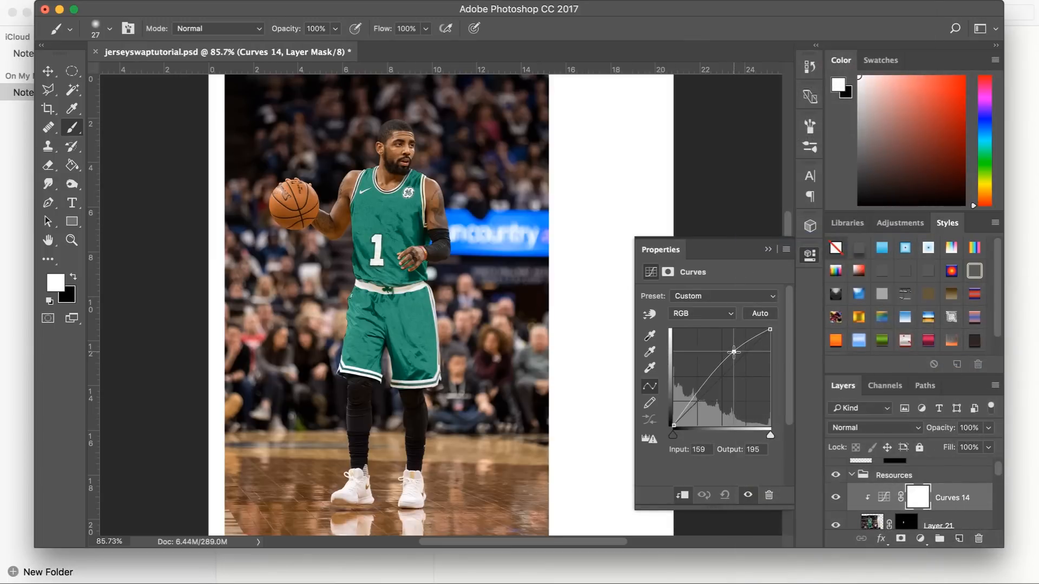
{"action": "left_click_drag", "start_coordinate": [703, 390], "coordinate": [692, 395]}
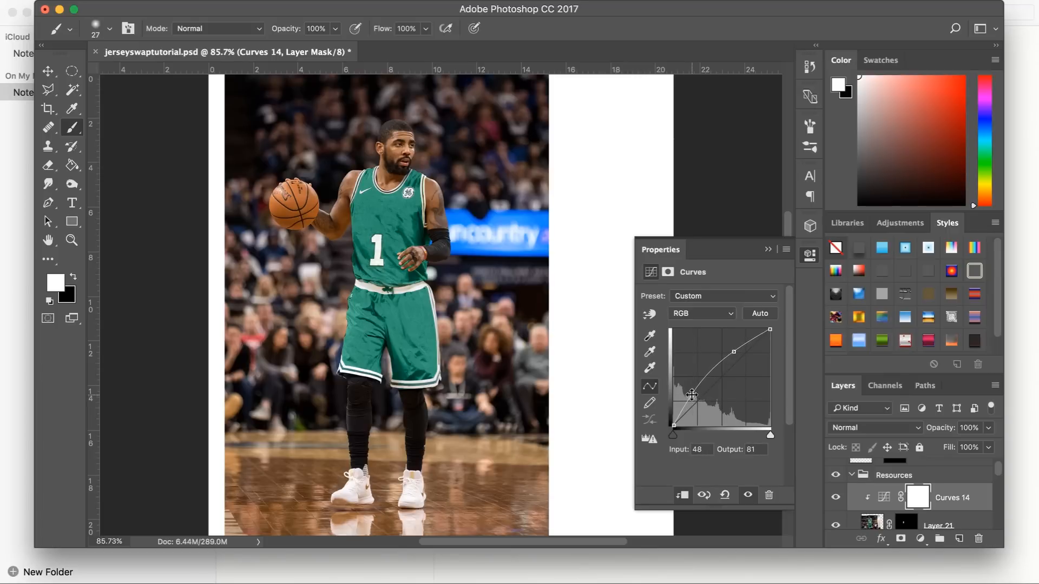
Compare the digit 1 with and without the Curves 14 adjustment and inspect the jersey up close
{"action": "left_click", "coordinate": [728, 315]}
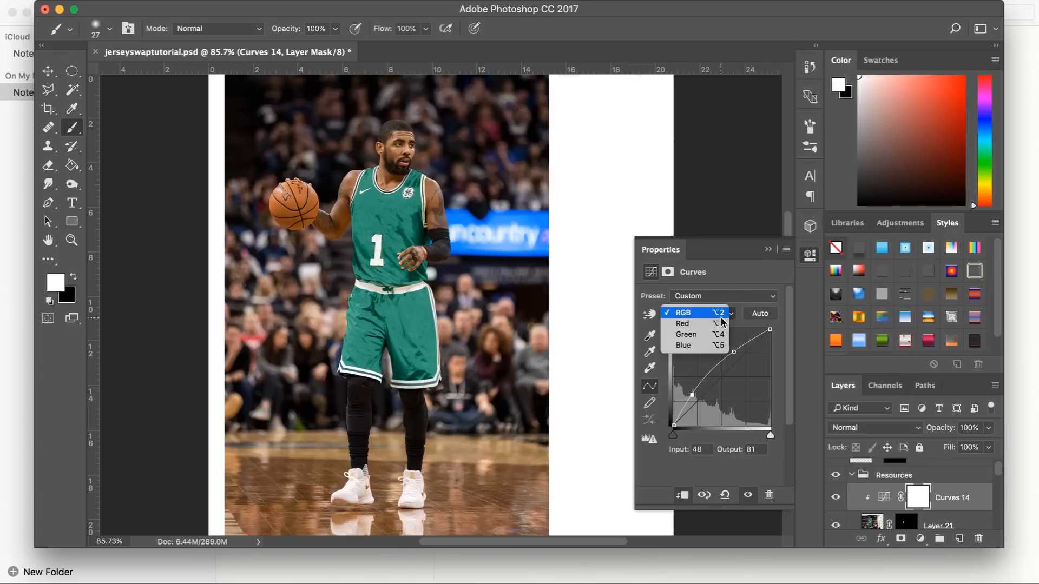
{"action": "left_click", "coordinate": [721, 297]}
{"action": "left_click", "coordinate": [836, 495]}
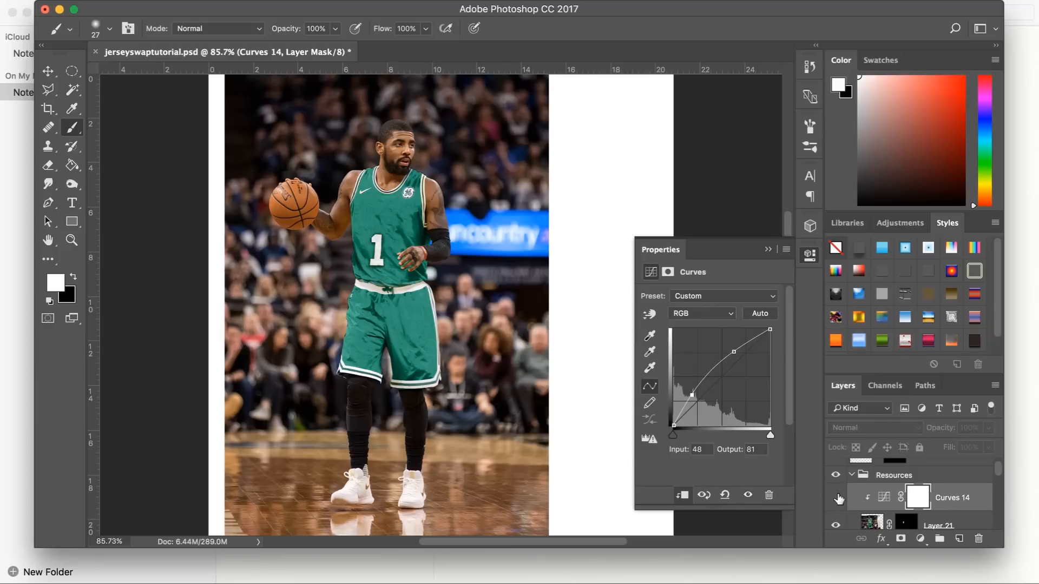
{"action": "left_click", "coordinate": [836, 495]}
{"action": "left_click", "coordinate": [838, 496]}
{"action": "left_click", "coordinate": [837, 497]}
{"action": "key", "text": "super+plus"}
{"action": "key", "text": "super+plus"}
{"action": "key", "text": "super+plus"}
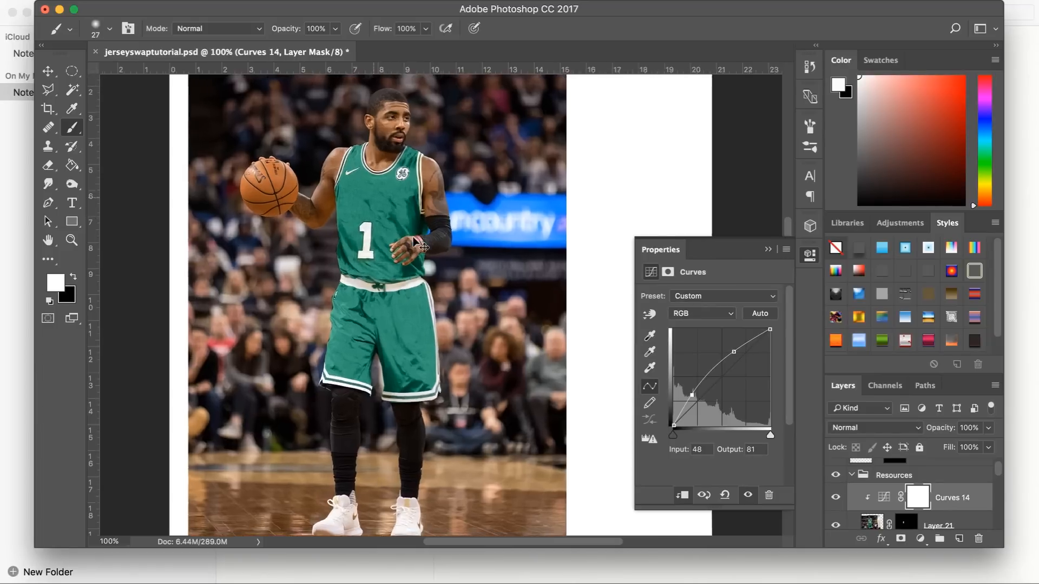
{"action": "scroll", "coordinate": [413, 238], "scroll_direction": "left", "scroll_amount": 5}
{"action": "scroll", "coordinate": [413, 239], "scroll_direction": "up", "scroll_amount": 3}
{"action": "scroll", "coordinate": [411, 241], "scroll_direction": "up", "scroll_amount": 5}
{"action": "scroll", "coordinate": [388, 244], "scroll_direction": "right", "scroll_amount": 1}
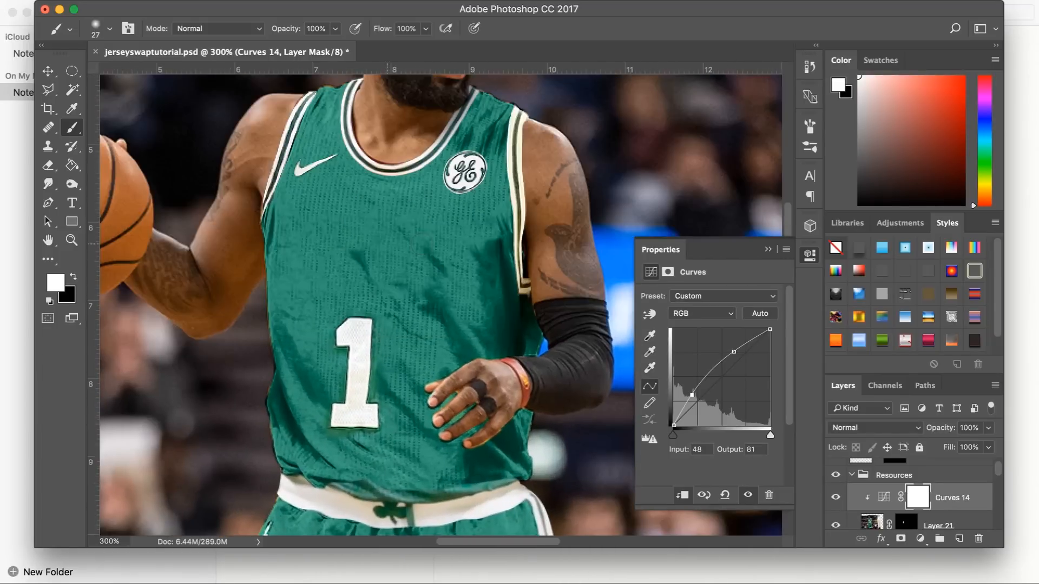
{"action": "key", "text": "super+0"}
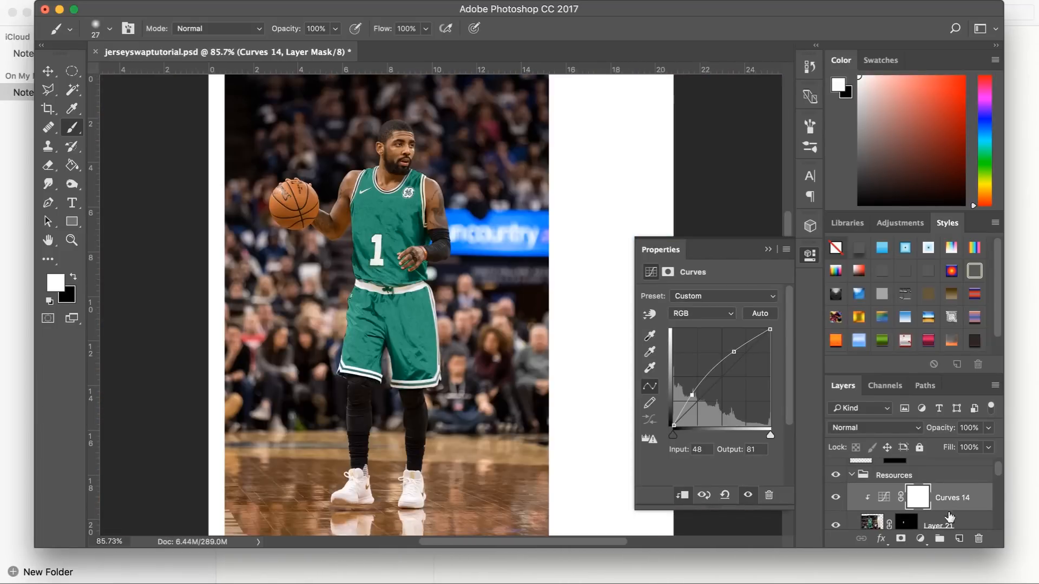
Rotate the digit 1 on Layer 21 slightly, raise it on the jersey and apply the transformation
{"action": "left_click", "coordinate": [942, 519]}
{"action": "left_click", "coordinate": [48, 71]}
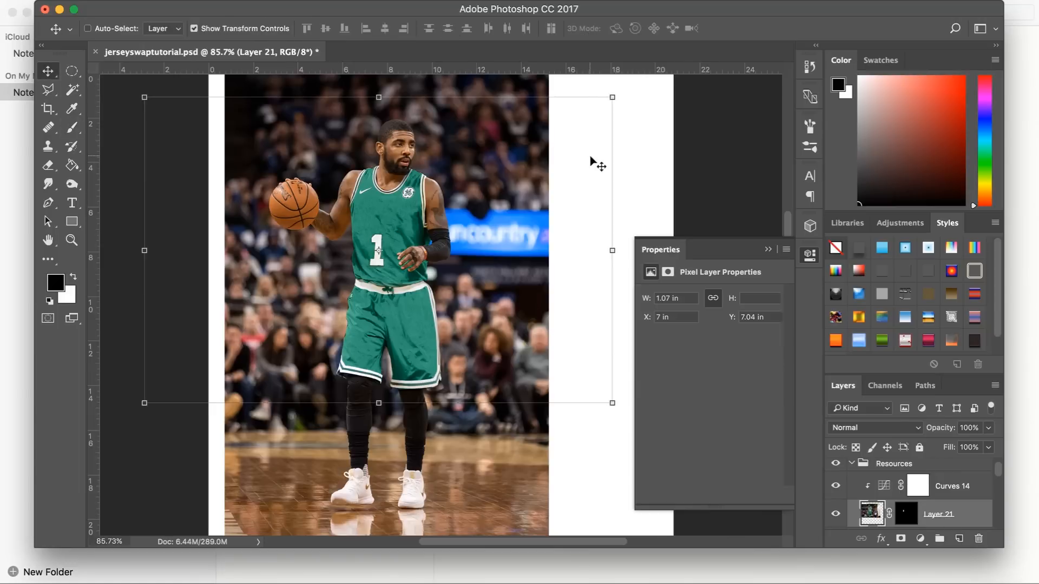
{"action": "left_click", "coordinate": [615, 156]}
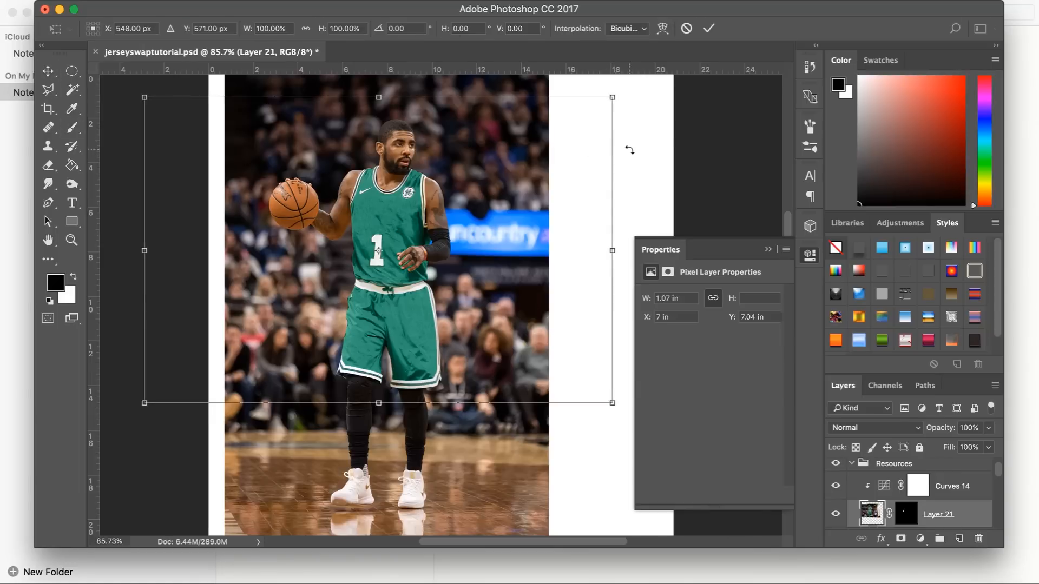
{"action": "left_click_drag", "start_coordinate": [630, 150], "coordinate": [628, 148]}
{"action": "left_click_drag", "start_coordinate": [557, 157], "coordinate": [558, 152]}
{"action": "left_click", "coordinate": [708, 29]}
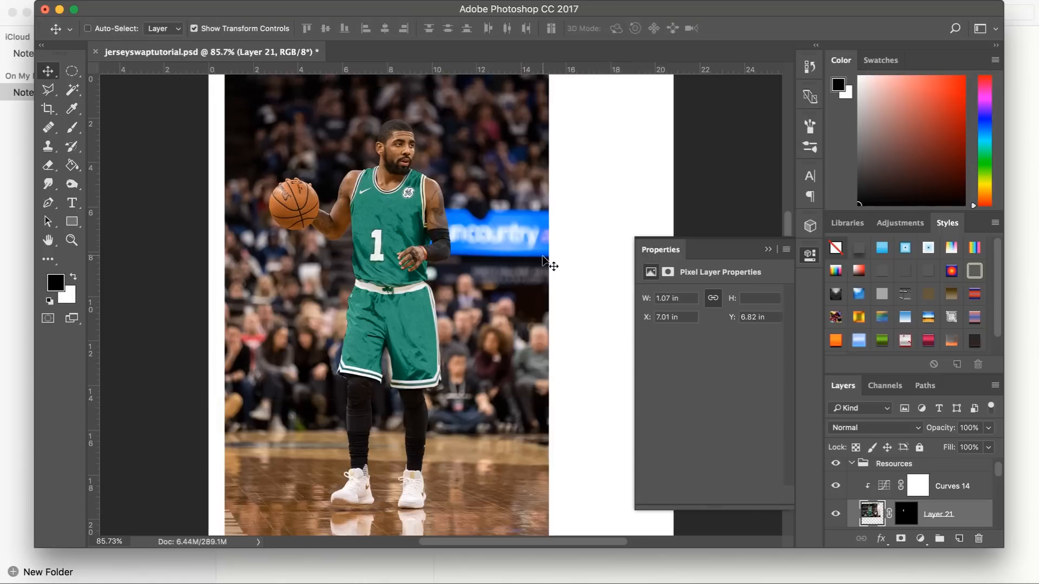
Duplicate Layer 21 together with Curves 14 and shift the copy about 0.82 in sideways to form the number 11
{"action": "left_click", "coordinate": [924, 488]}
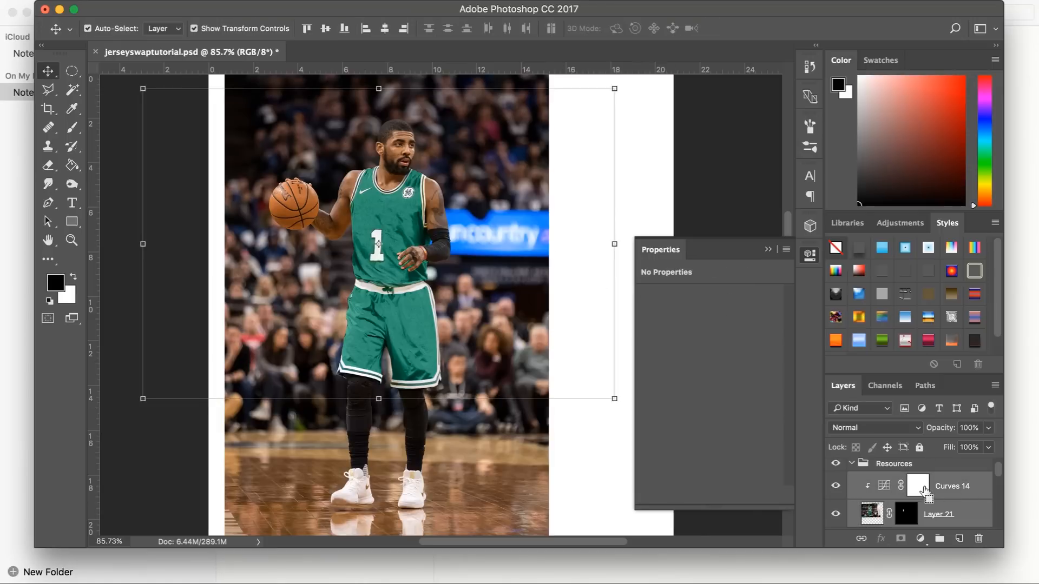
{"action": "key", "text": "super+j"}
{"action": "left_click_drag", "start_coordinate": [450, 319], "coordinate": [466, 318]}
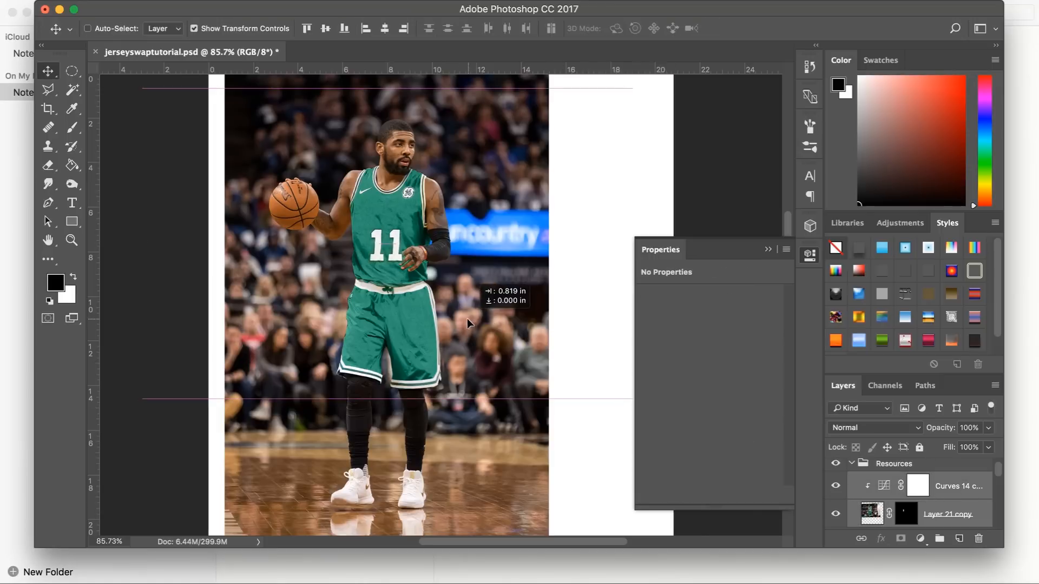
{"action": "key", "text": "super+t"}
{"action": "left_click", "coordinate": [157, 0]}
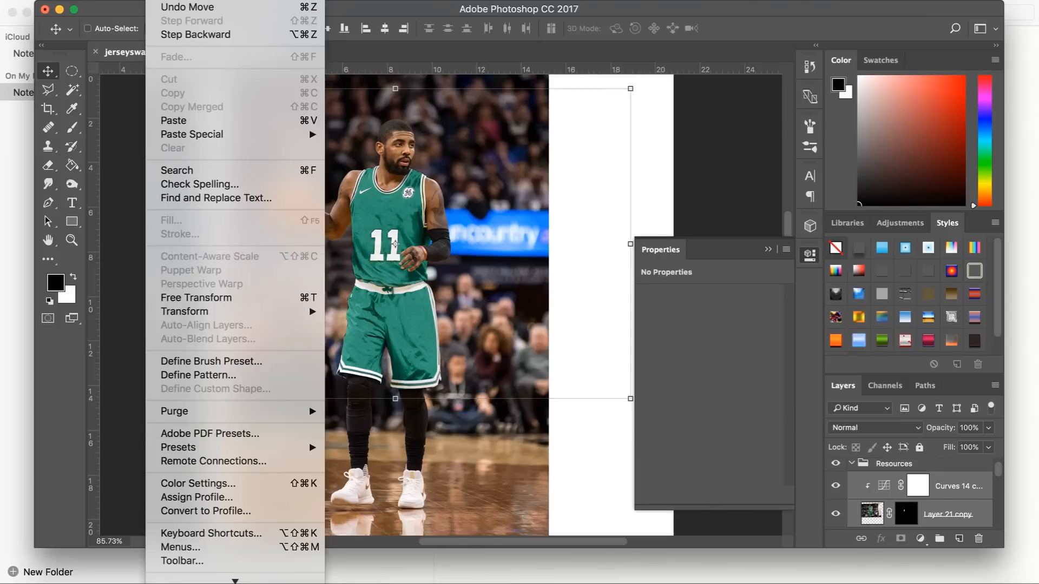
{"action": "mouse_move", "coordinate": [235, 0]}
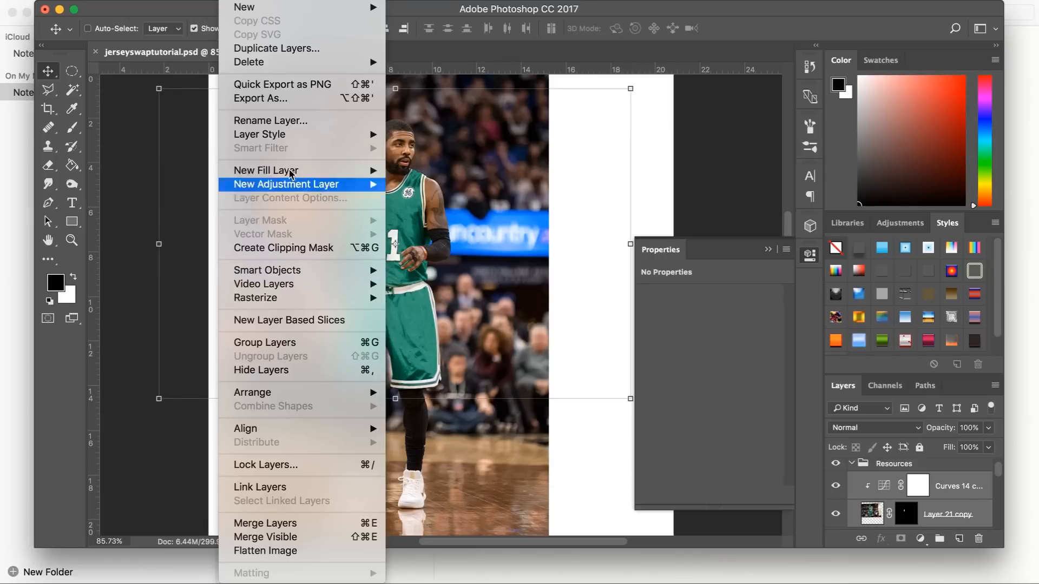
{"action": "left_click", "coordinate": [286, 52]}
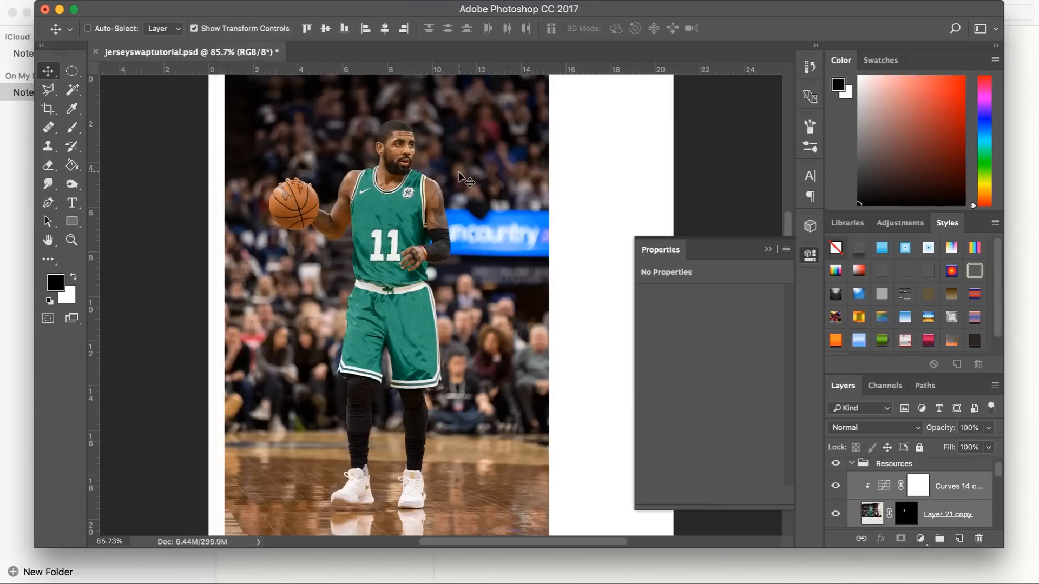
On Layer 21 copy's mask, use a black 7 px brush at 100% hardness to hide the second 1 where it covers the fingers
{"action": "key", "text": "ctrl+plus"}
{"action": "key", "text": "ctrl+plus"}
{"action": "key", "text": "ctrl+plus"}
{"action": "key", "text": "ctrl+plus"}
{"action": "key", "text": "ctrl+plus"}
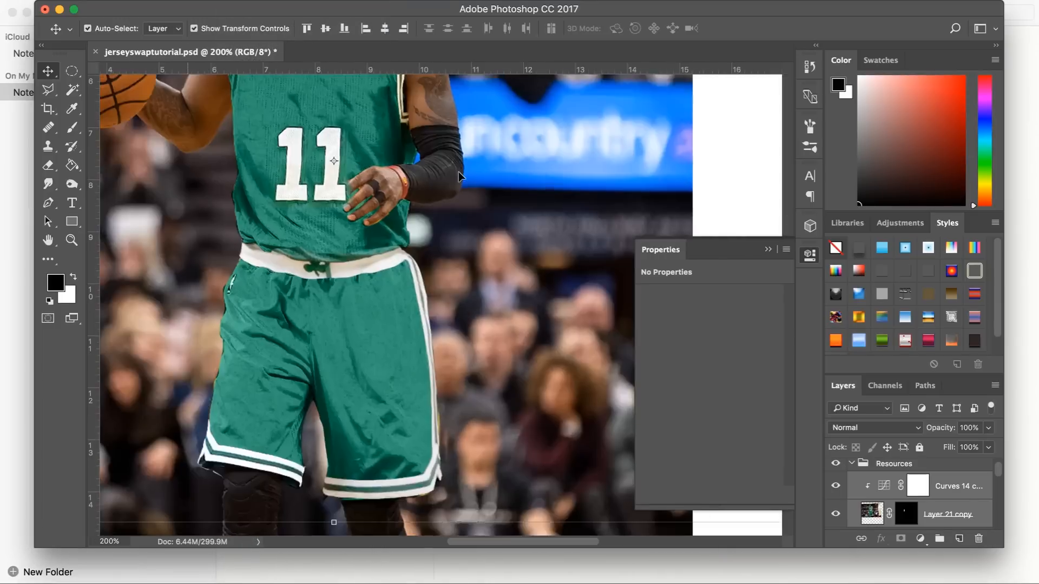
{"action": "scroll", "coordinate": [458, 171], "scroll_direction": "up", "scroll_amount": 5}
{"action": "scroll", "coordinate": [459, 171], "scroll_direction": "left", "scroll_amount": 4}
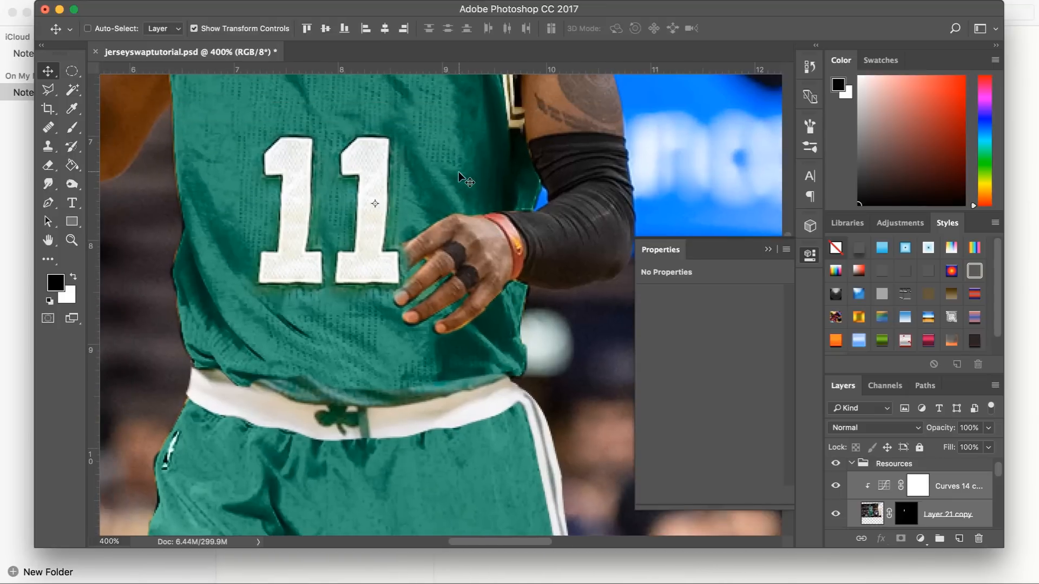
{"action": "left_click", "coordinate": [907, 513]}
{"action": "key", "text": "x"}
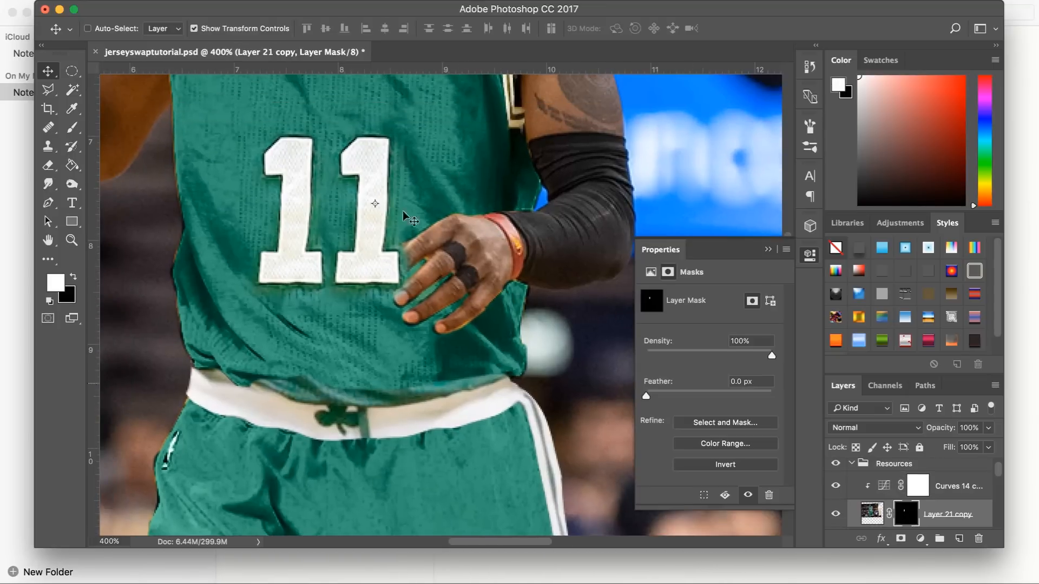
{"action": "left_click", "coordinate": [73, 127]}
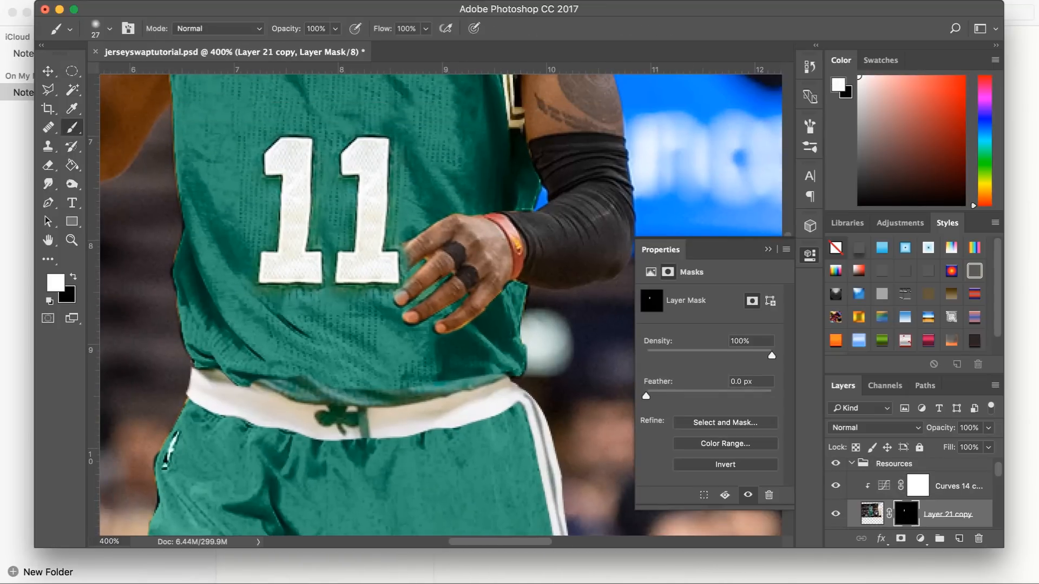
{"action": "left_click", "coordinate": [189, 1]}
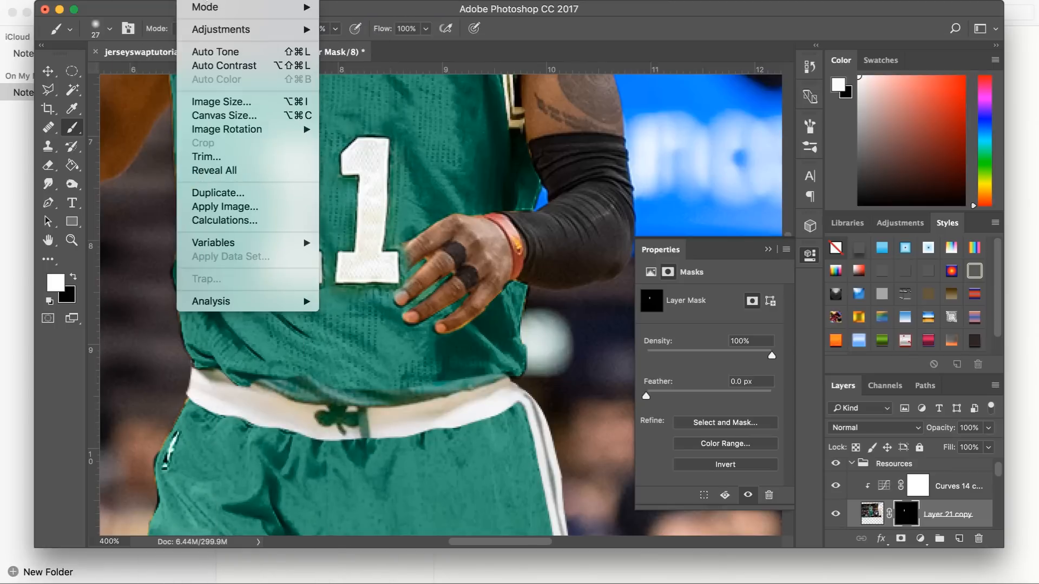
{"action": "key", "text": "Escape"}
{"action": "left_click", "coordinate": [73, 276]}
{"action": "left_click", "coordinate": [96, 30]}
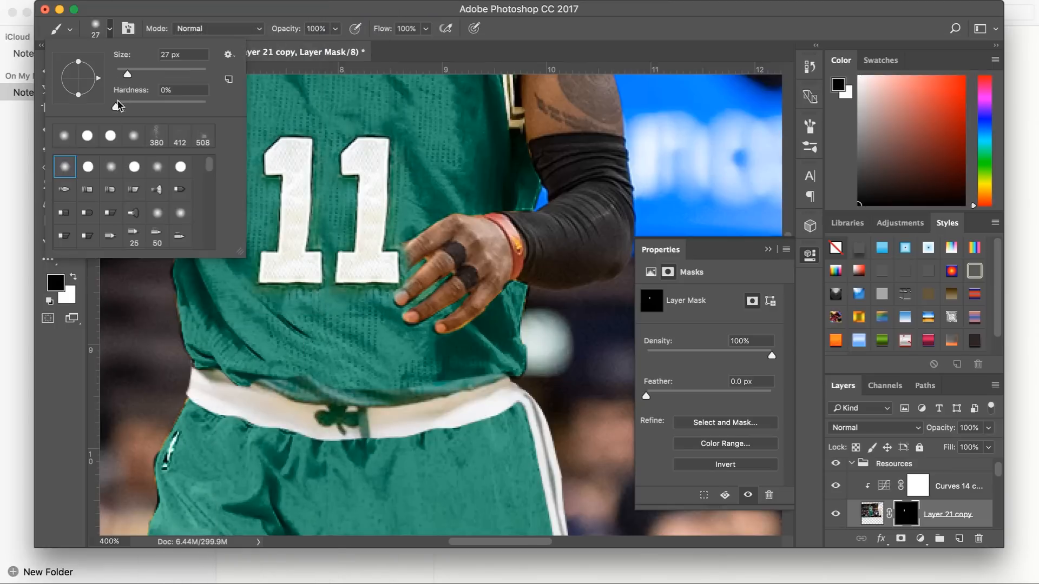
{"action": "left_click", "coordinate": [111, 135]}
{"action": "left_click_drag", "start_coordinate": [127, 74], "coordinate": [120, 77]}
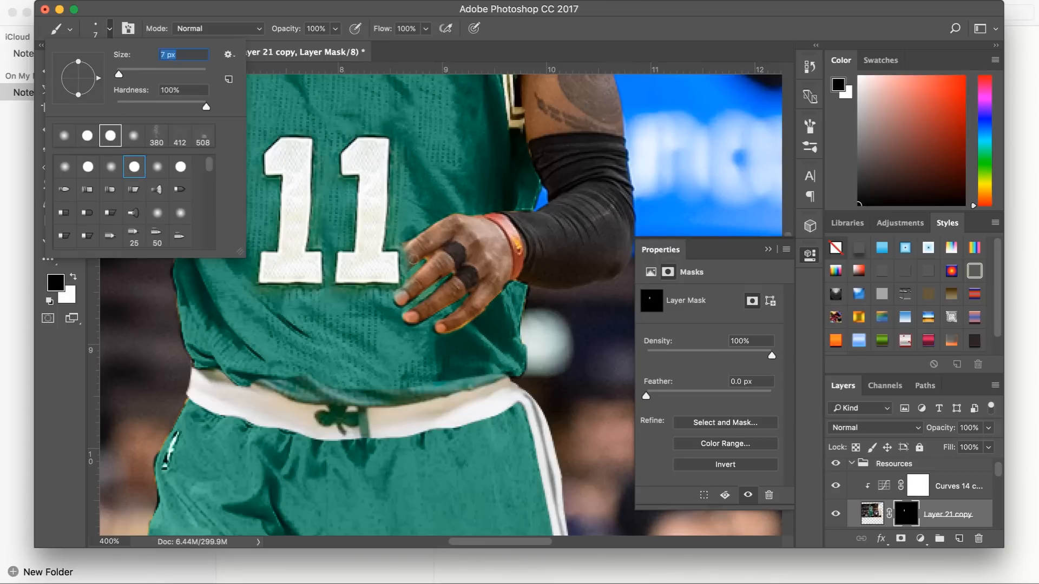
{"action": "key", "text": "Return"}
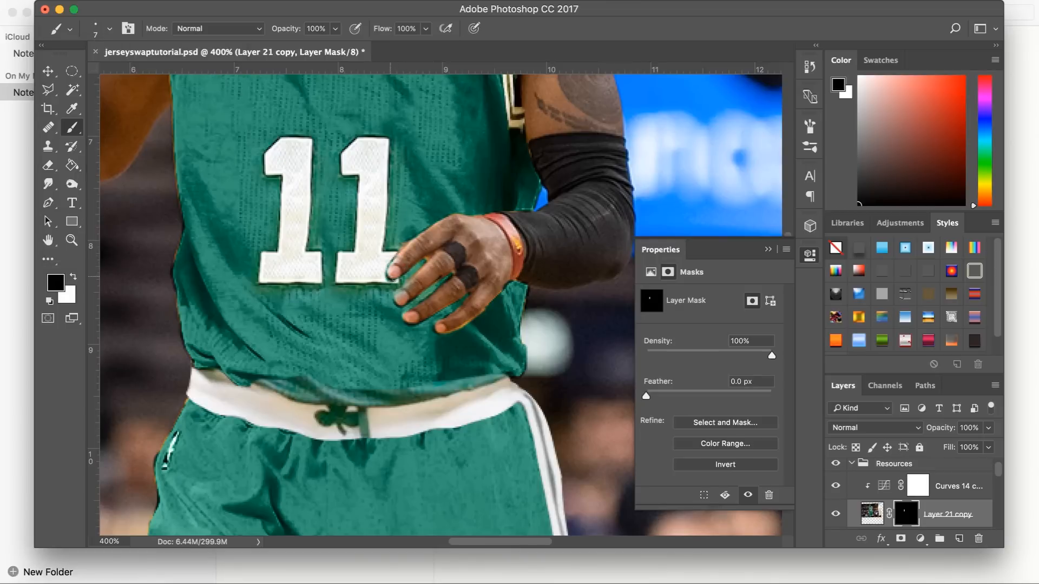
Paint white on Layer 21 copy's mask to restore the base of the second 1 beside the fingertip
{"action": "left_click", "coordinate": [74, 275]}
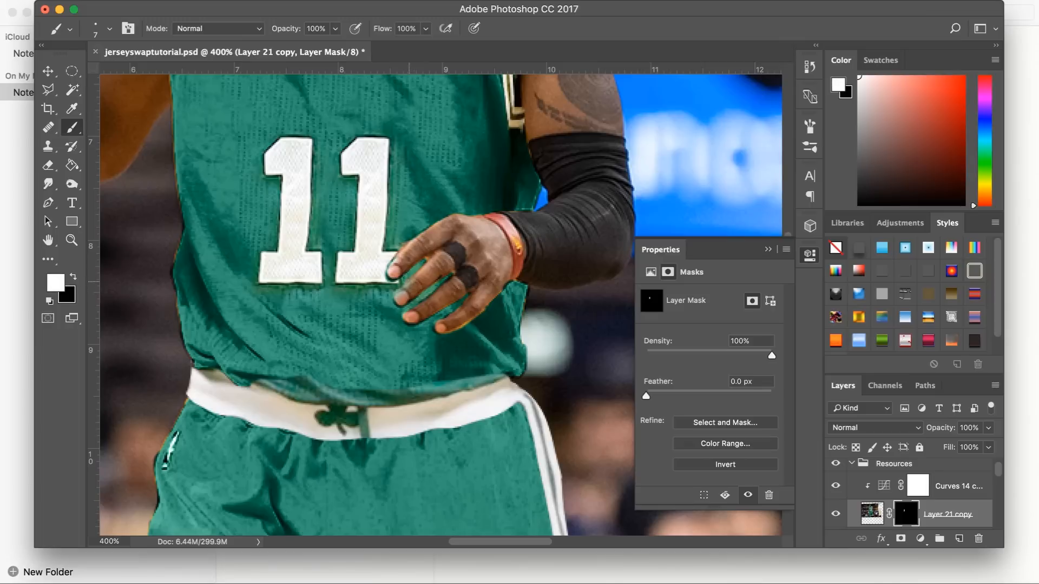
{"action": "left_click_drag", "start_coordinate": [391, 256], "coordinate": [385, 275]}
{"action": "key", "text": "super+0"}
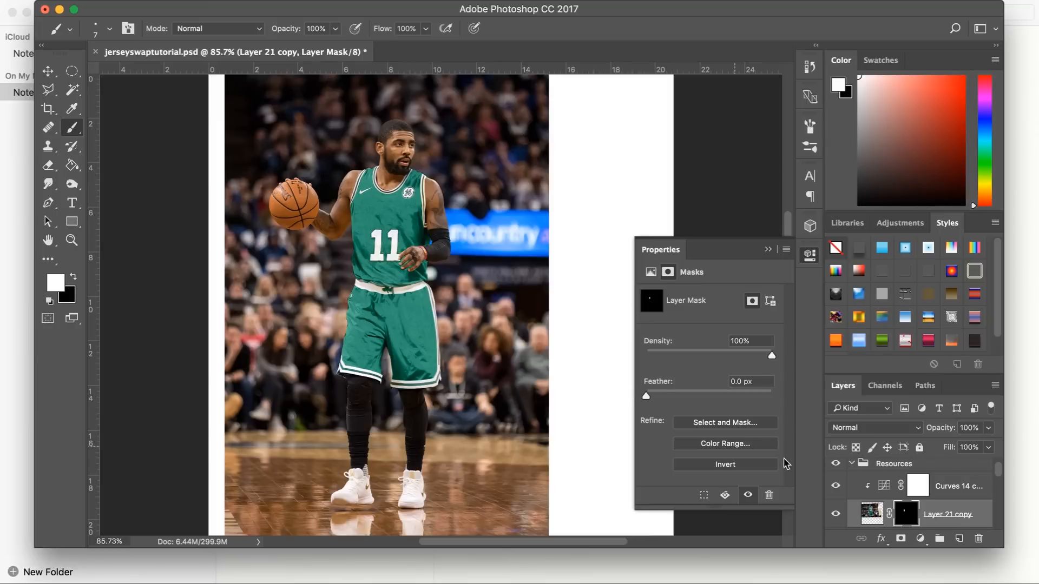
Show and select Layer 2, the reference photo with the BOSTON jersey lettering
{"action": "scroll", "coordinate": [854, 487], "scroll_direction": "up", "scroll_amount": 2}
{"action": "scroll", "coordinate": [854, 489], "scroll_direction": "down", "scroll_amount": 5}
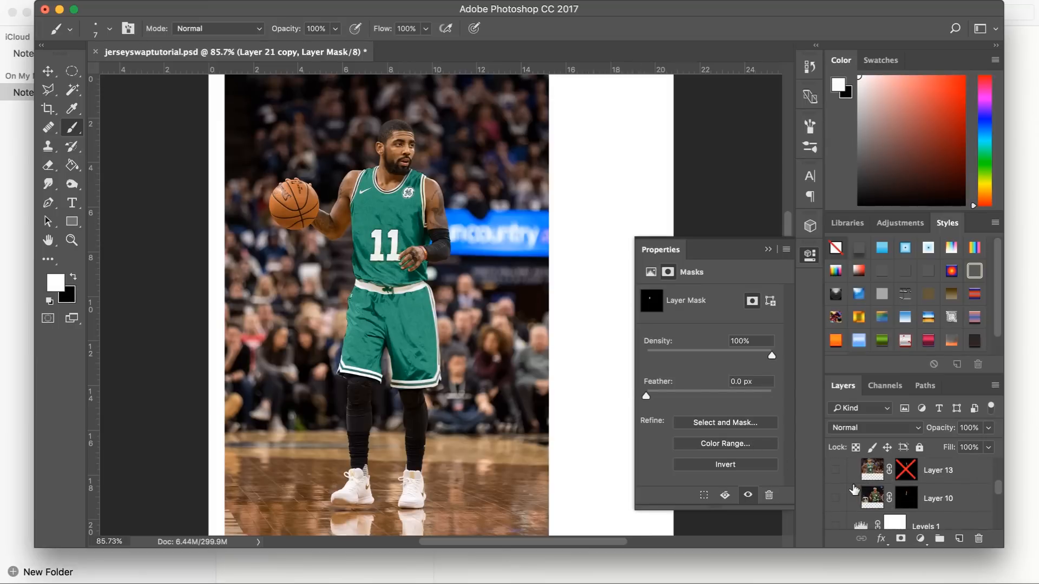
{"action": "left_click", "coordinate": [836, 471]}
{"action": "left_click", "coordinate": [839, 480]}
{"action": "scroll", "coordinate": [842, 500], "scroll_direction": "down", "scroll_amount": 3}
{"action": "scroll", "coordinate": [842, 502], "scroll_direction": "down", "scroll_amount": 2}
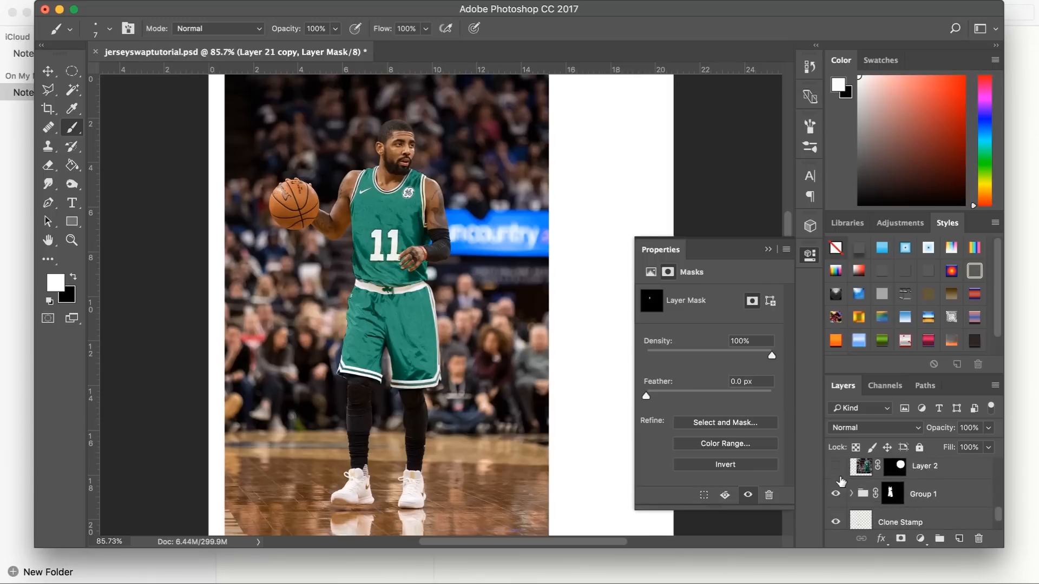
{"action": "left_click", "coordinate": [836, 466]}
{"action": "left_click", "coordinate": [929, 477]}
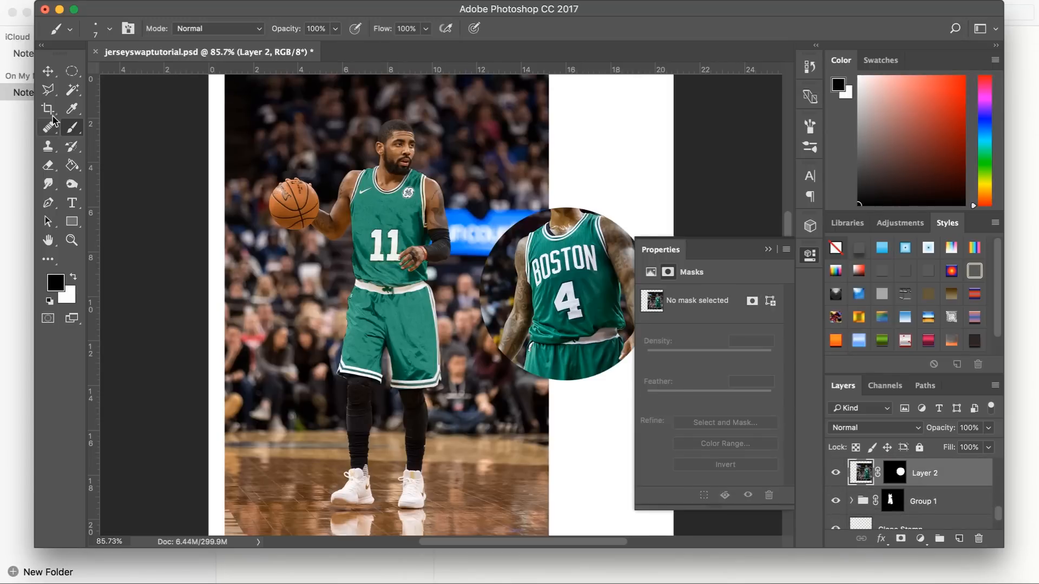
Outline the BOSTON lettering on the Layer 2 jersey with a polygonal lasso selection
{"action": "left_click", "coordinate": [48, 89]}
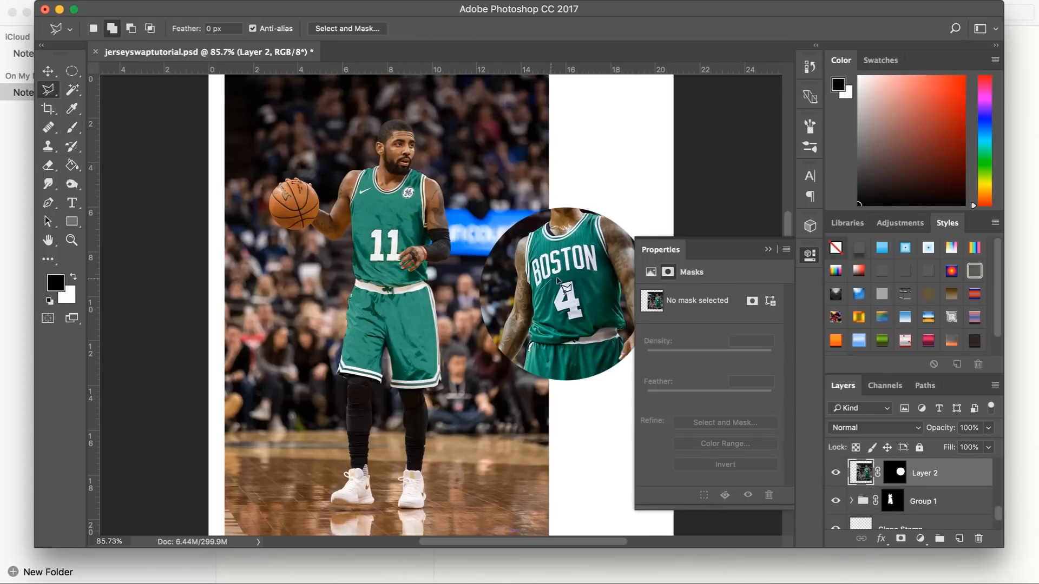
{"action": "left_click", "coordinate": [600, 275]}
{"action": "left_click", "coordinate": [598, 246]}
{"action": "left_click", "coordinate": [591, 241]}
{"action": "left_click", "coordinate": [543, 246]}
{"action": "left_click", "coordinate": [528, 261]}
{"action": "right_click", "coordinate": [548, 273]}
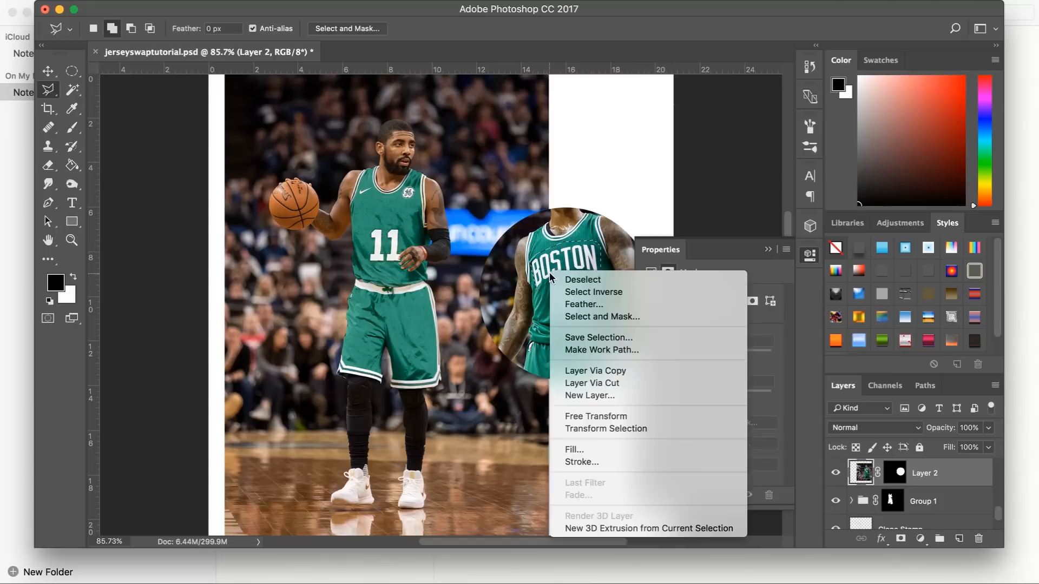
{"action": "left_click", "coordinate": [506, 255]}
Replace Layer 2's circular mask with a new mask made from the BOSTON selection
{"action": "right_click", "coordinate": [893, 483]}
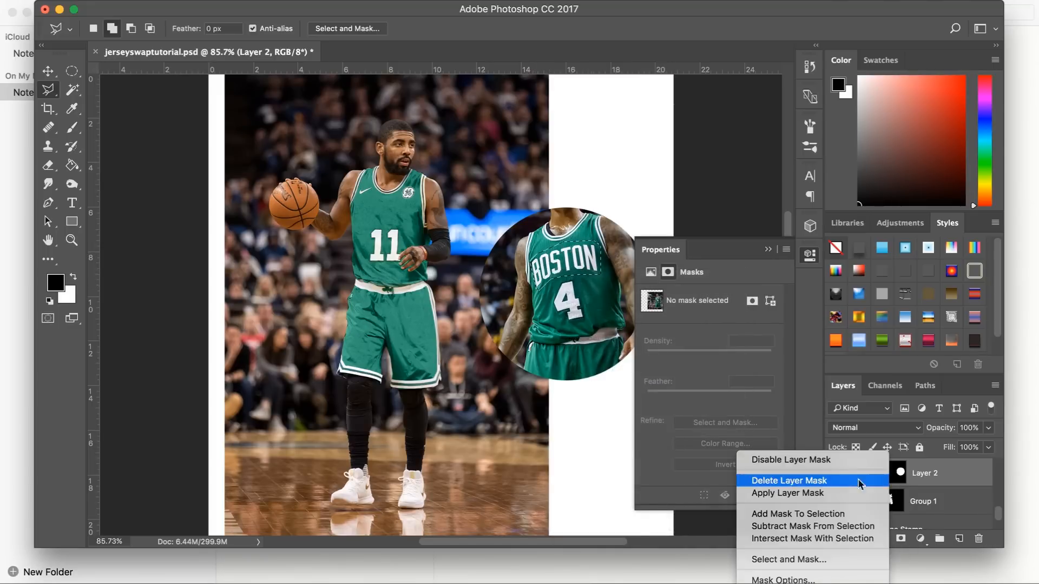
{"action": "left_click", "coordinate": [779, 480]}
{"action": "left_click", "coordinate": [900, 538]}
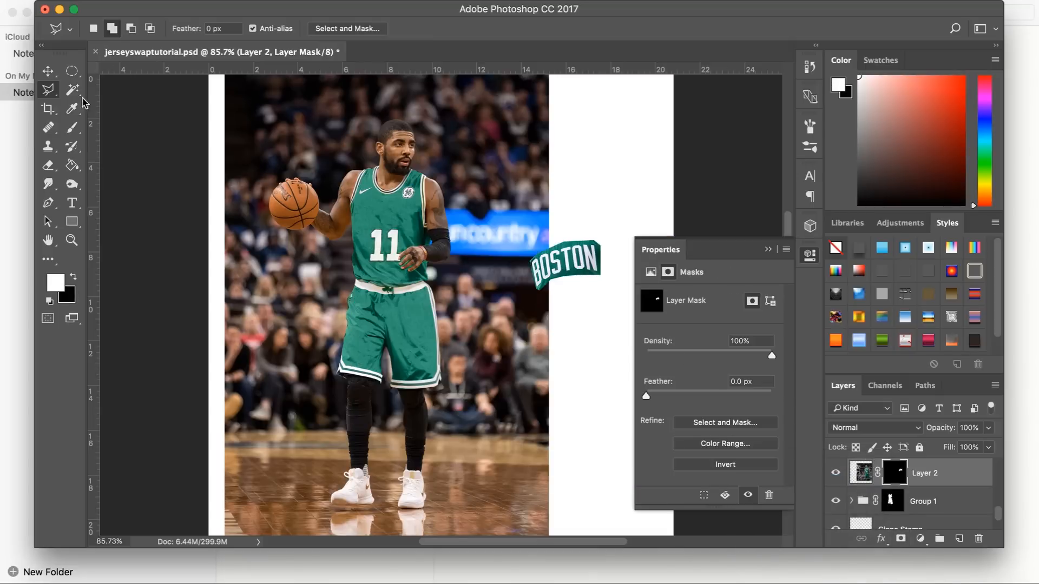
Rotate the BOSTON lettering 13.45 degrees, scale it to 87.29%, place it above the 11 on the player's jersey and apply the transformation
{"action": "left_click", "coordinate": [48, 71]}
{"action": "left_click_drag", "start_coordinate": [612, 240], "coordinate": [436, 181]}
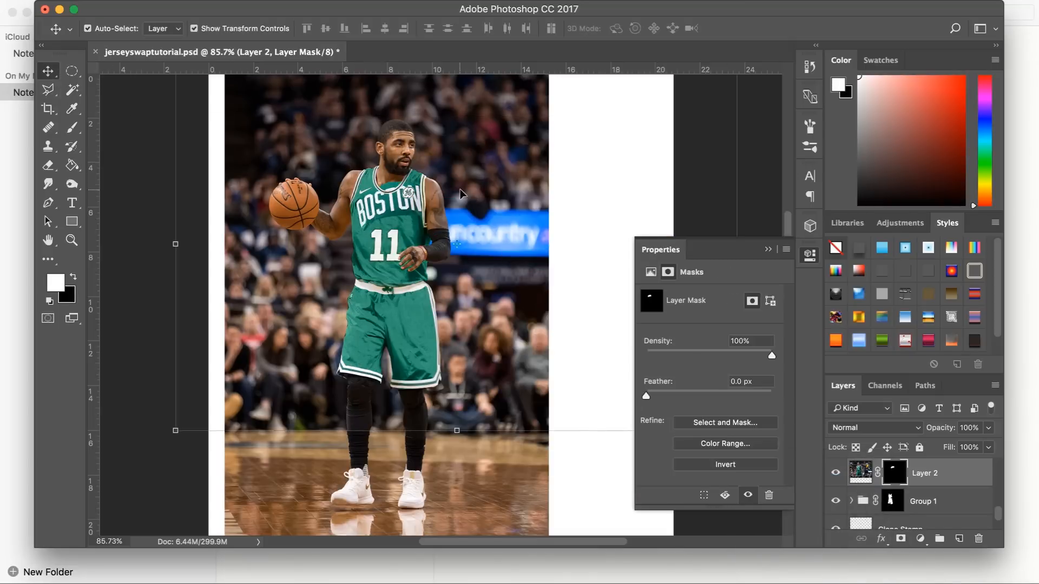
{"action": "key", "text": "super+minus"}
{"action": "left_click_drag", "start_coordinate": [692, 193], "coordinate": [700, 238]}
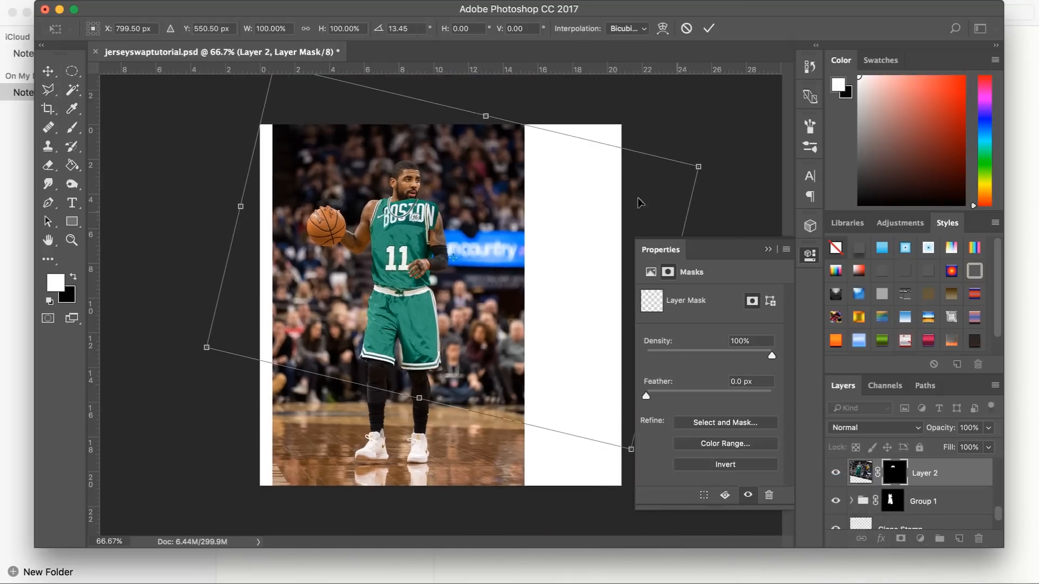
{"action": "left_click_drag", "start_coordinate": [626, 192], "coordinate": [617, 213]}
{"action": "left_click_drag", "start_coordinate": [687, 188], "coordinate": [595, 219]}
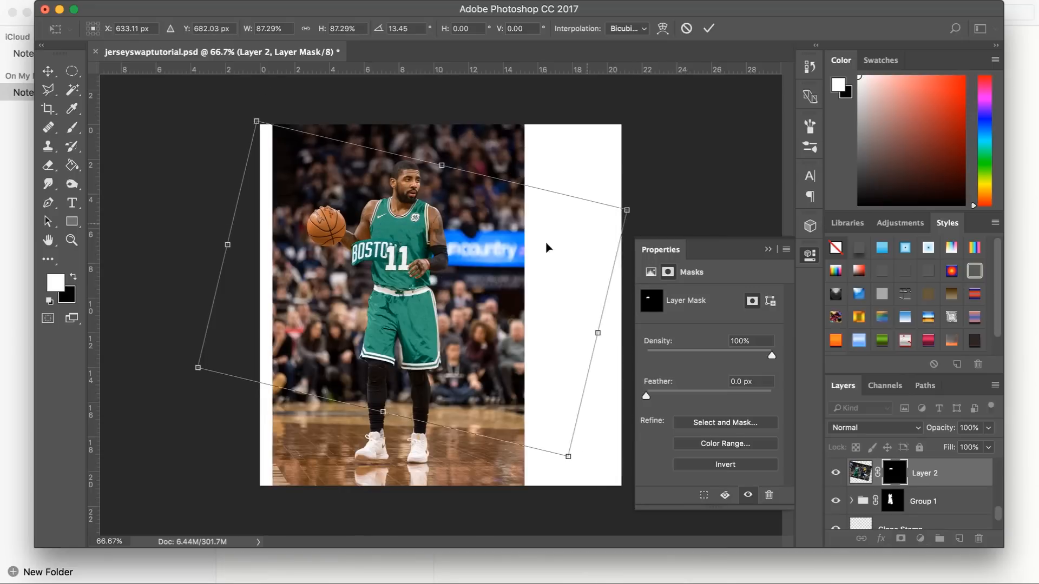
{"action": "left_click_drag", "start_coordinate": [547, 246], "coordinate": [556, 233]}
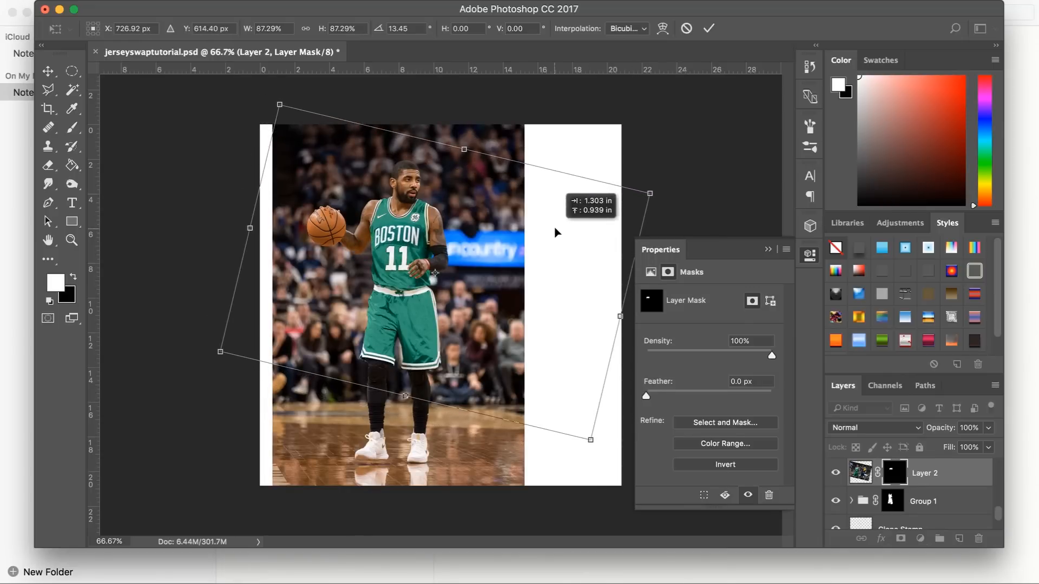
{"action": "left_click", "coordinate": [709, 28]}
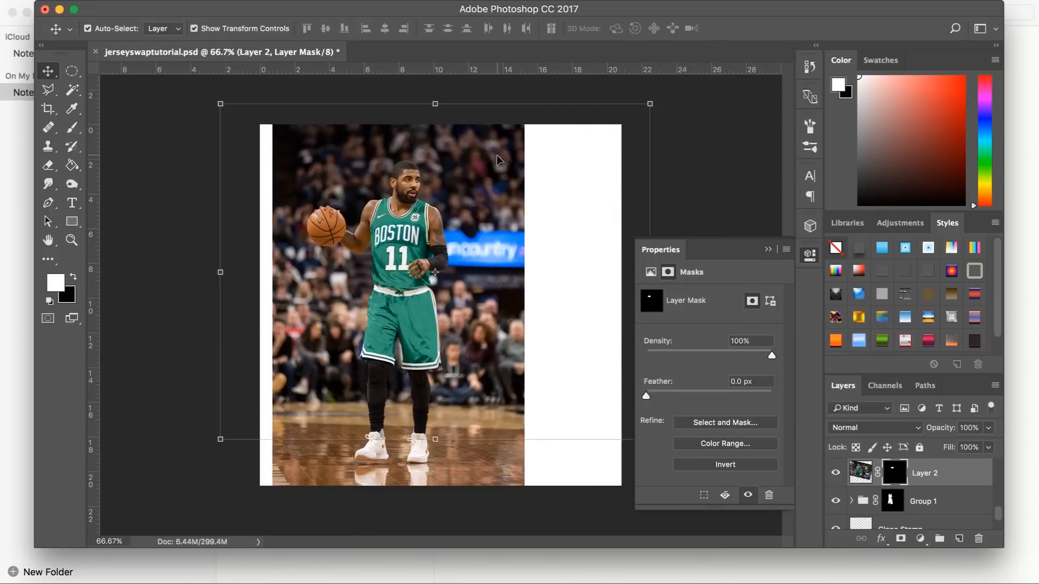
Open the blending options of Layer 2, the BOSTON lettering, and set Blend If to Green
{"action": "key", "text": "super+plus"}
{"action": "key", "text": "super+plus"}
{"action": "scroll", "coordinate": [497, 156], "scroll_direction": "up", "scroll_amount": 4}
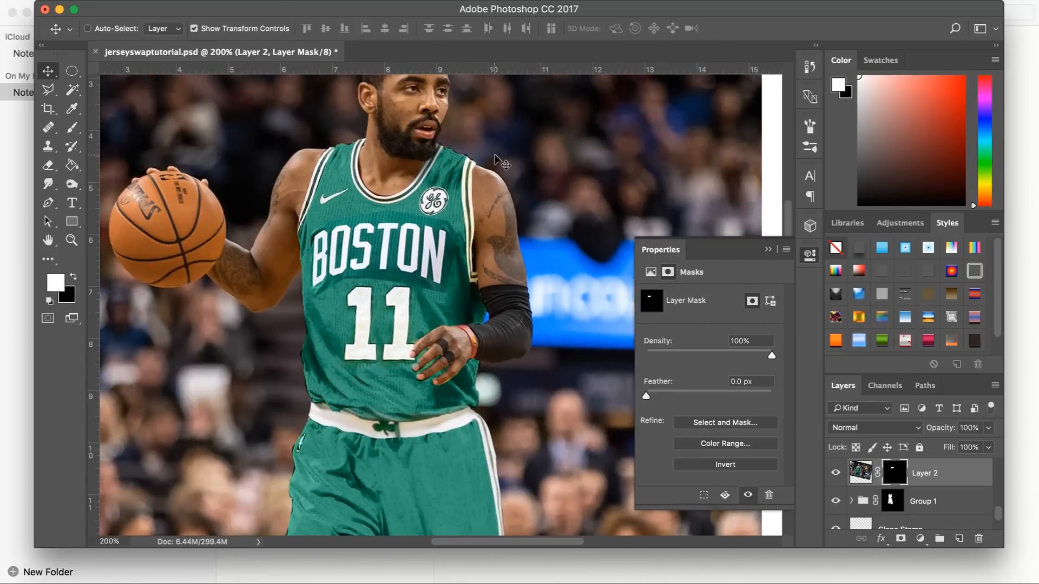
{"action": "double_click", "coordinate": [931, 468]}
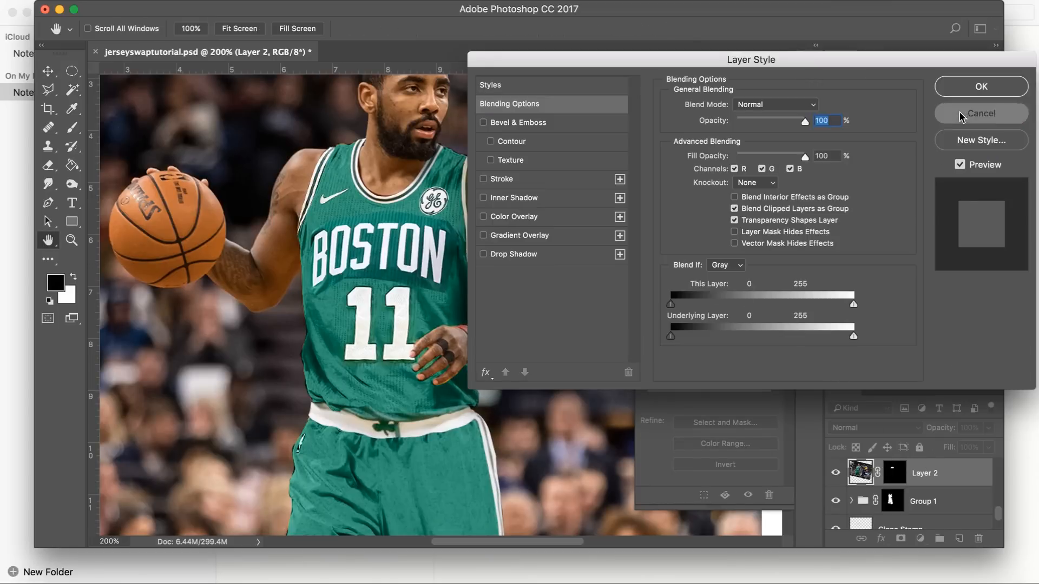
{"action": "left_click", "coordinate": [980, 113]}
{"action": "right_click", "coordinate": [952, 473]}
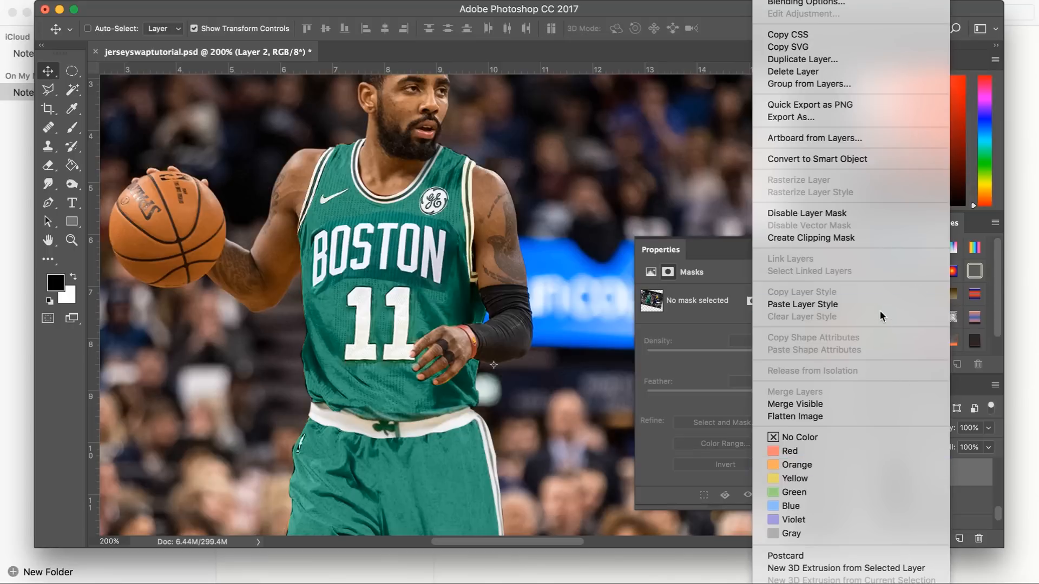
{"action": "left_click", "coordinate": [836, 3]}
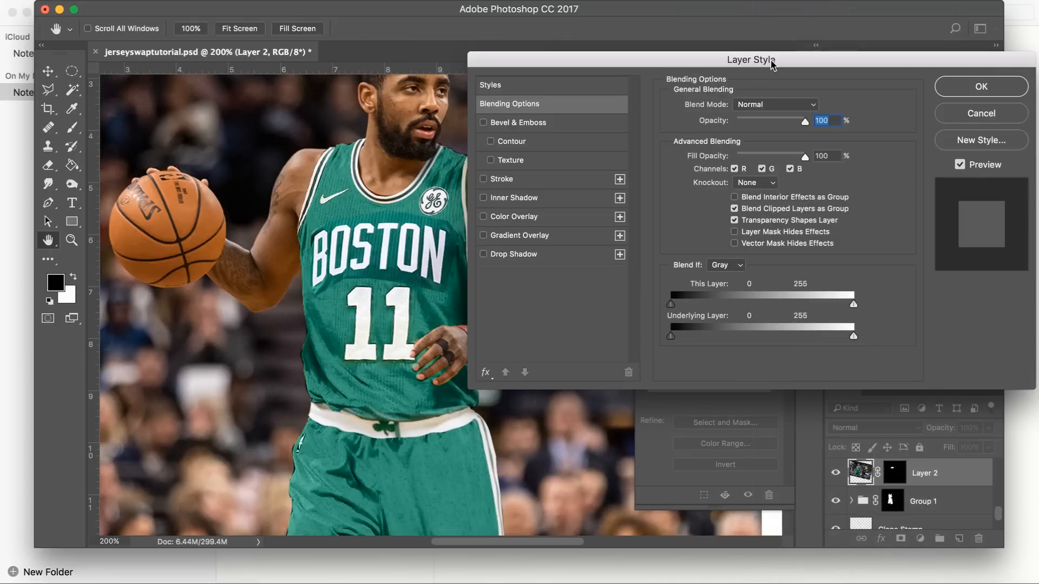
{"action": "left_click", "coordinate": [715, 265]}
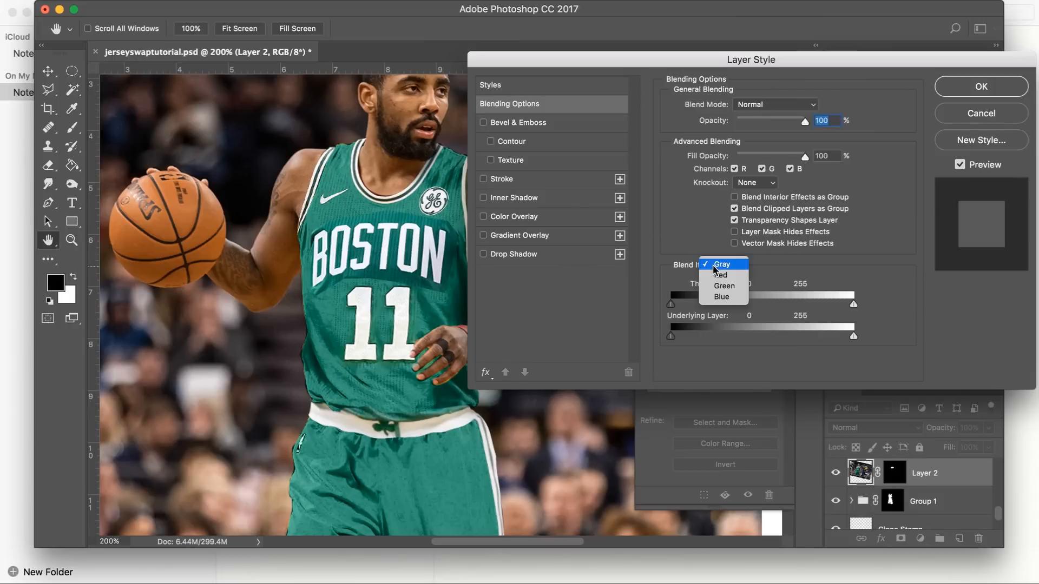
{"action": "left_click", "coordinate": [698, 244]}
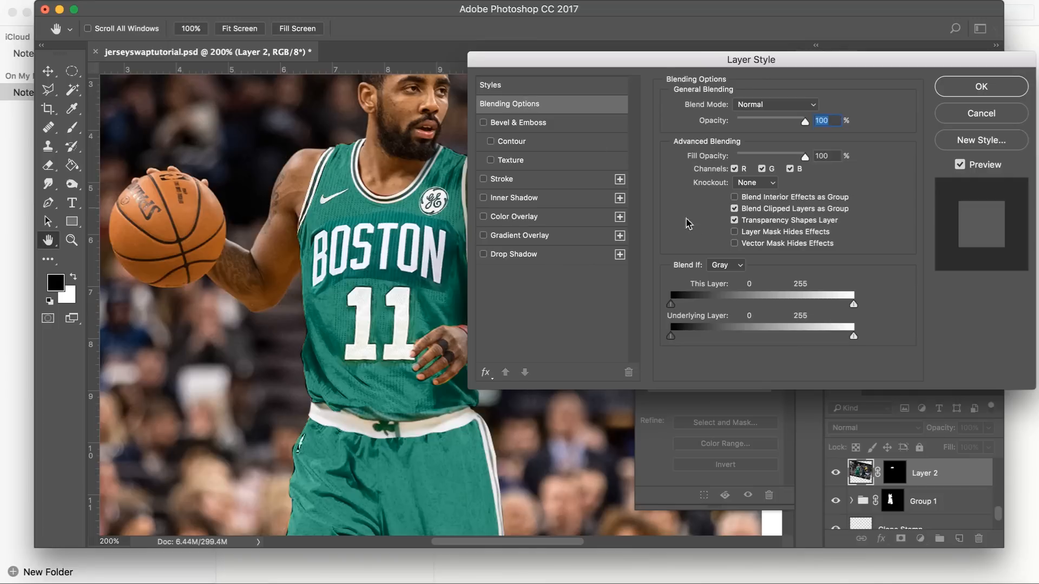
{"action": "left_click", "coordinate": [728, 266]}
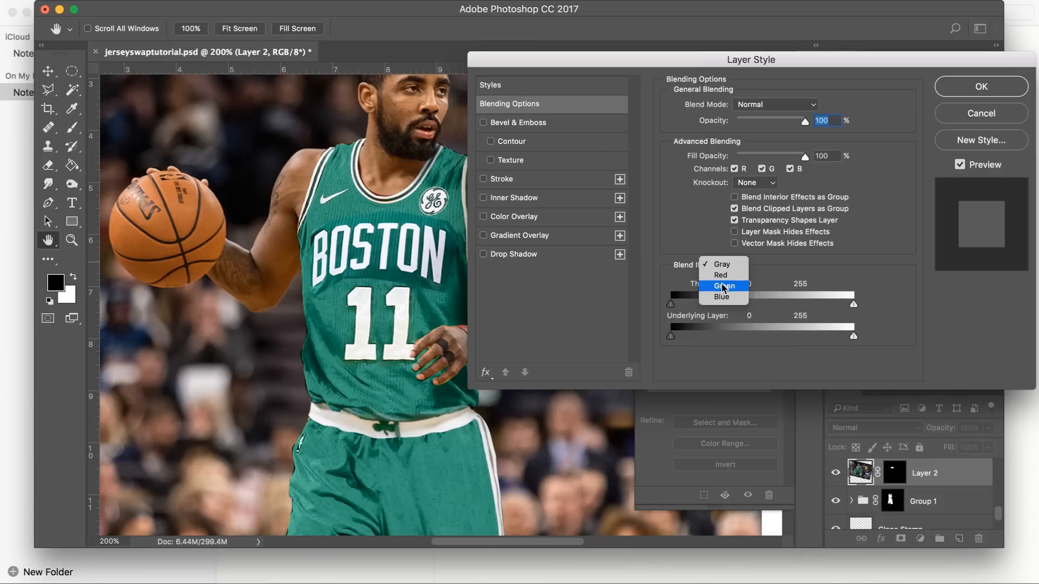
{"action": "left_click", "coordinate": [724, 287]}
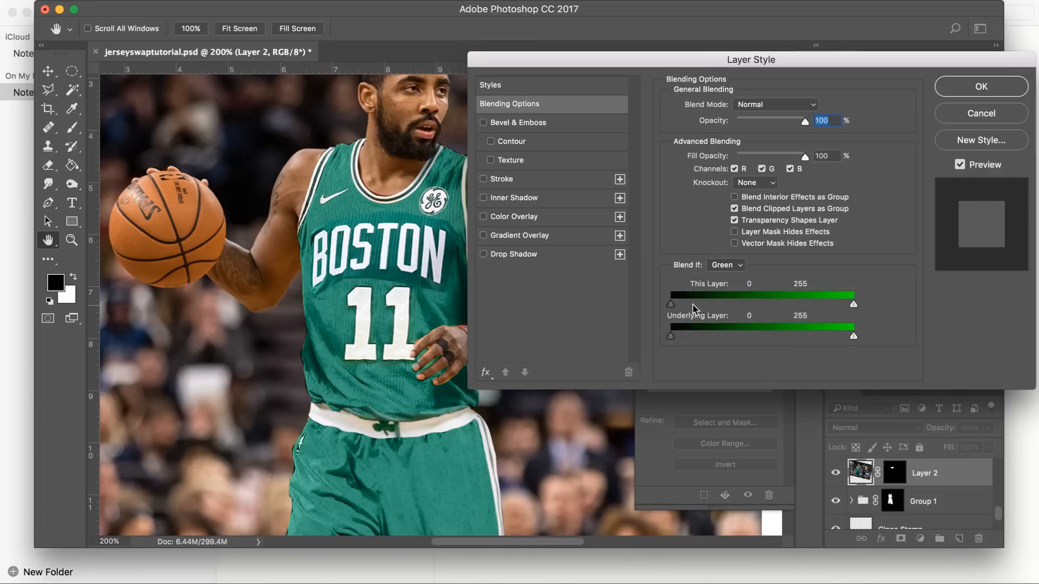
Split the dark slider of This Layer to 117 / 154 and apply the blending options
{"action": "key", "text": "alt"}
{"action": "left_click_drag", "start_coordinate": [694, 309], "coordinate": [782, 314]}
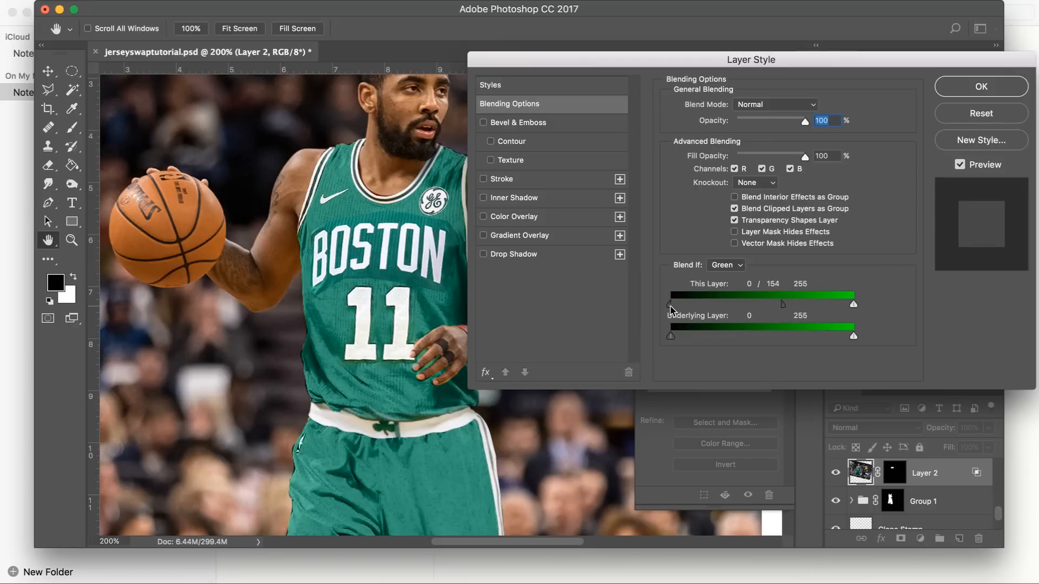
{"action": "left_click_drag", "start_coordinate": [671, 306], "coordinate": [756, 309]}
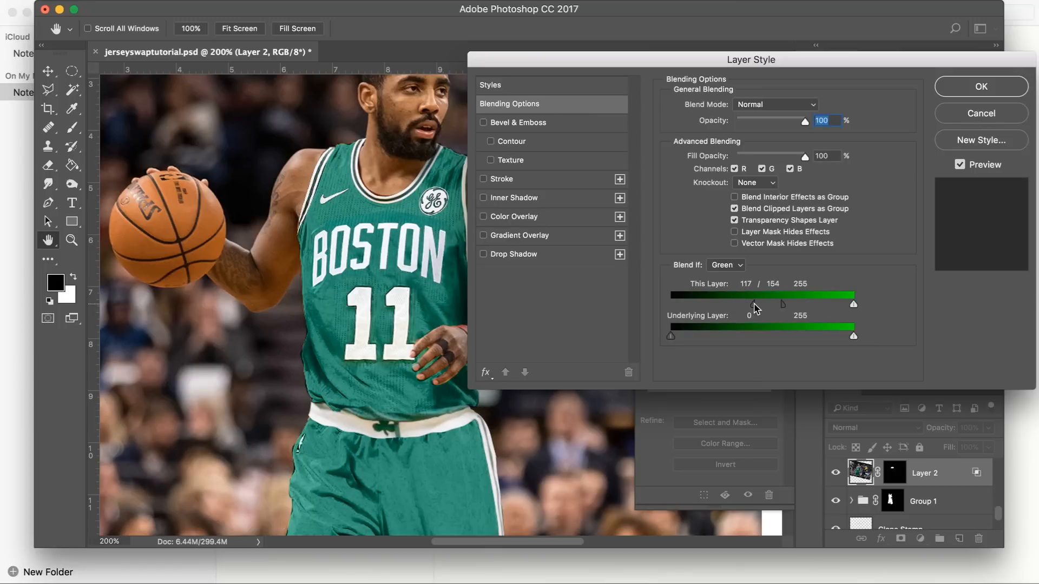
{"action": "key", "text": "Return"}
Target Layer 2's mask and set up a soft 22 px brush with black as the foreground colour
{"action": "left_click", "coordinate": [901, 475]}
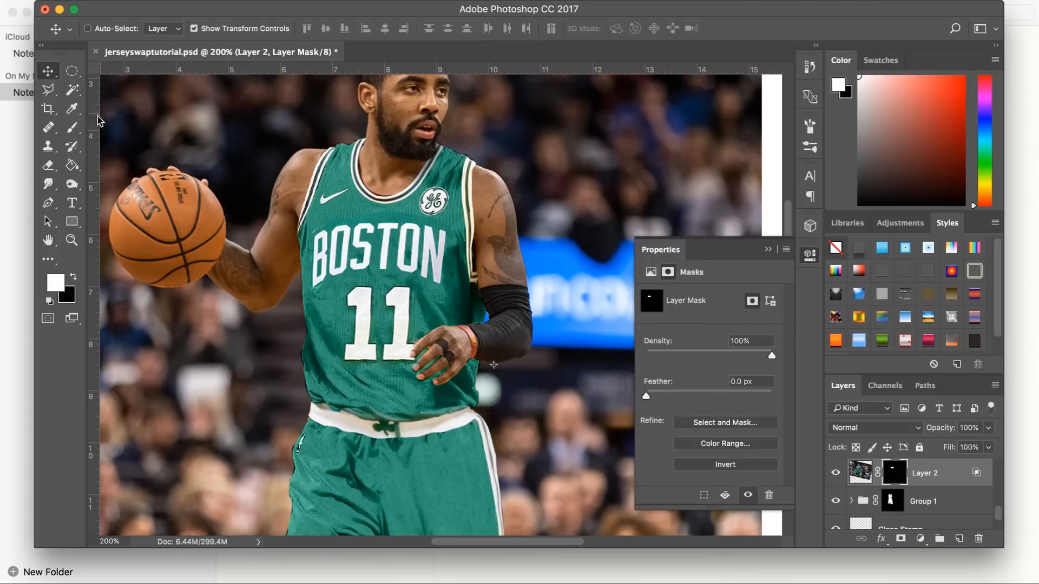
{"action": "key", "text": "b"}
{"action": "left_click", "coordinate": [73, 277]}
{"action": "left_click", "coordinate": [109, 28]}
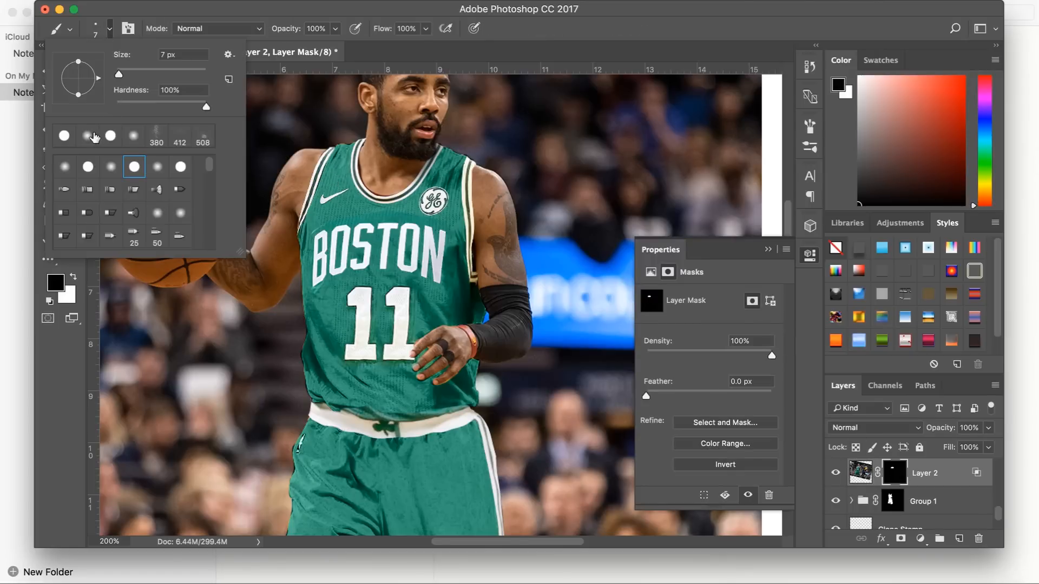
{"action": "left_click", "coordinate": [125, 72]}
{"action": "key", "text": "Return"}
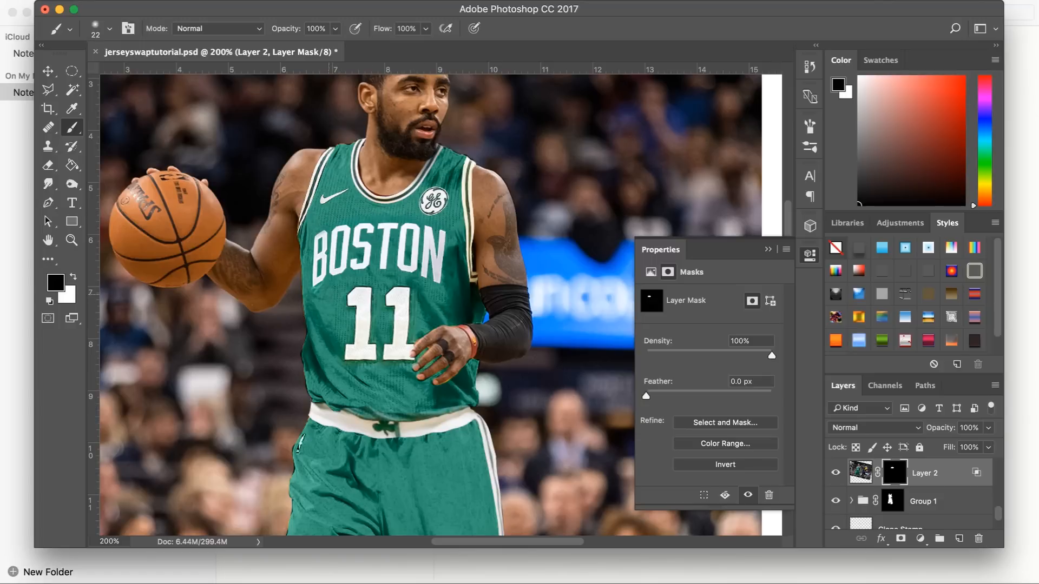
Lower Layer 2's Green Blend If range for the dark tones of This Layer to 65 / 114
{"action": "key", "text": "super+0"}
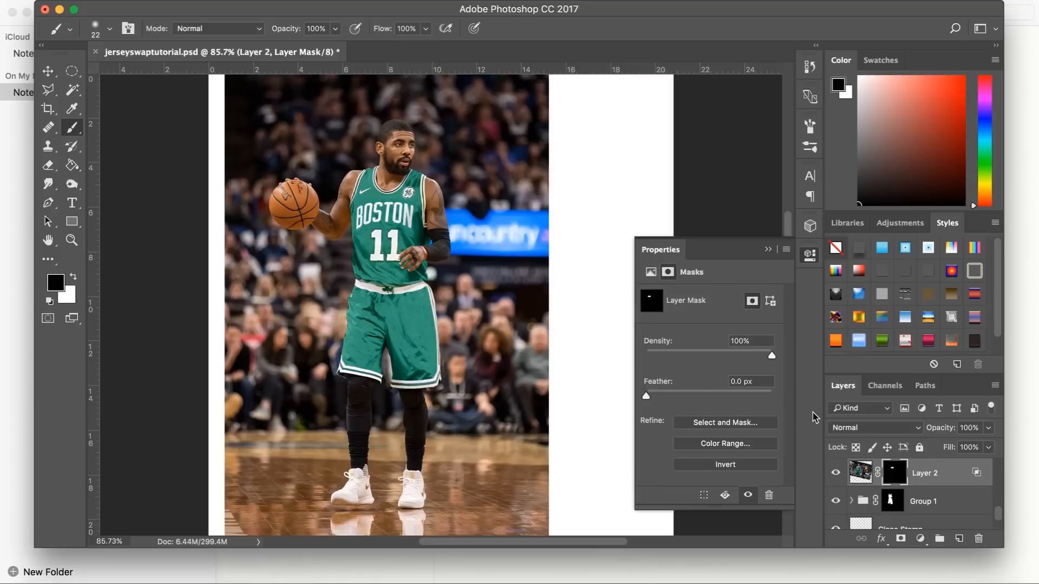
{"action": "double_click", "coordinate": [969, 470]}
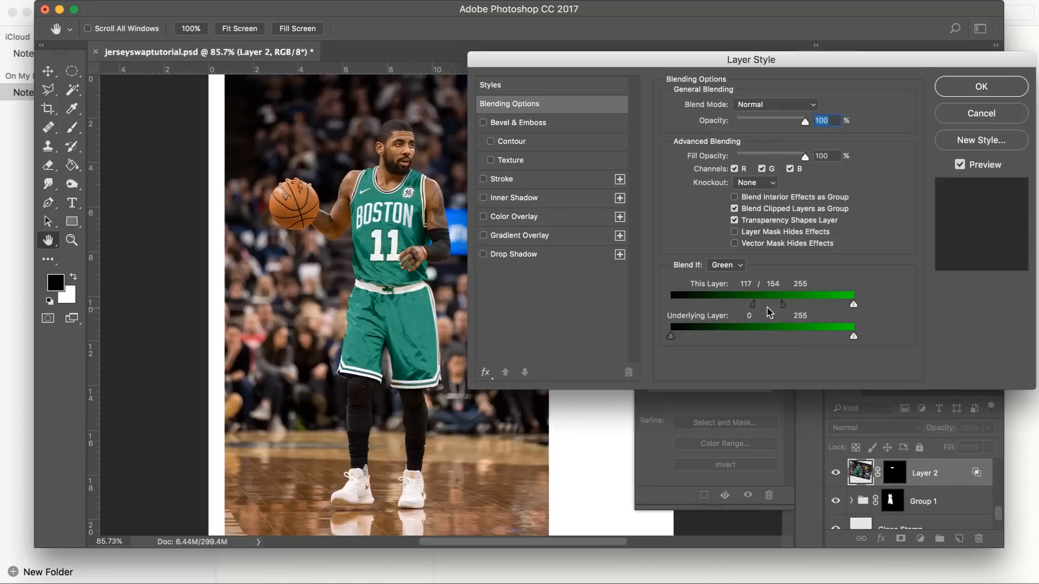
{"action": "left_click_drag", "start_coordinate": [783, 303], "coordinate": [751, 307]}
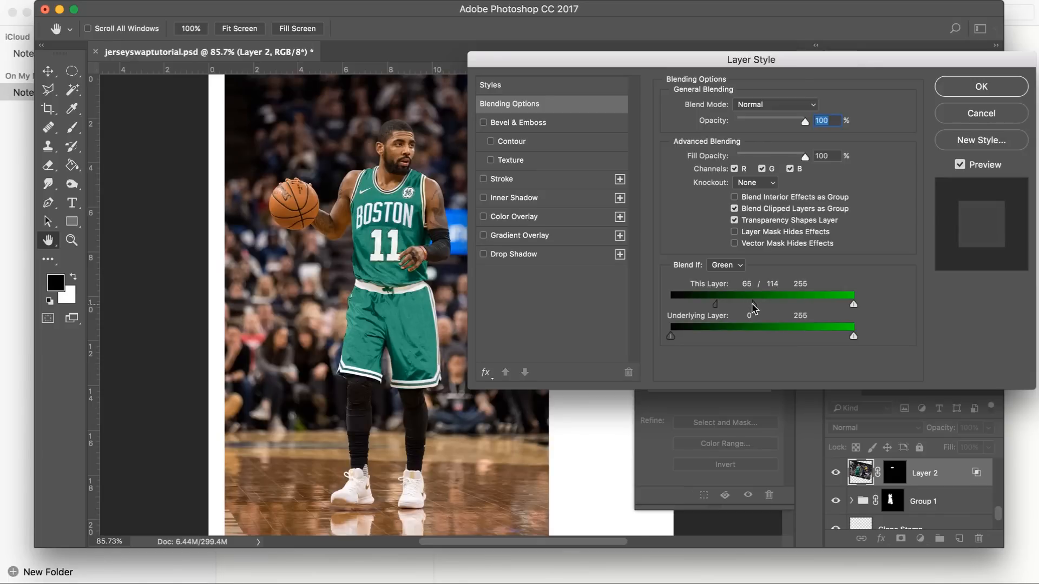
{"action": "key", "text": "Return"}
{"action": "key", "text": "super+plus"}
{"action": "key", "text": "super+plus"}
{"action": "key", "text": "super+plus"}
{"action": "scroll", "coordinate": [465, 233], "scroll_direction": "up", "scroll_amount": 5}
{"action": "scroll", "coordinate": [464, 233], "scroll_direction": "left", "scroll_amount": 3}
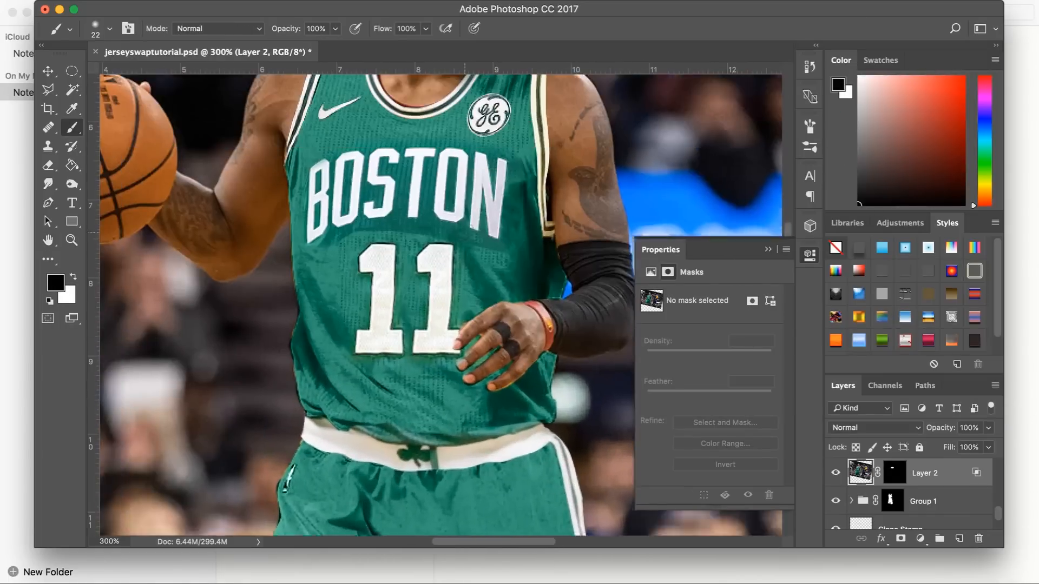
{"action": "left_click", "coordinate": [895, 473]}
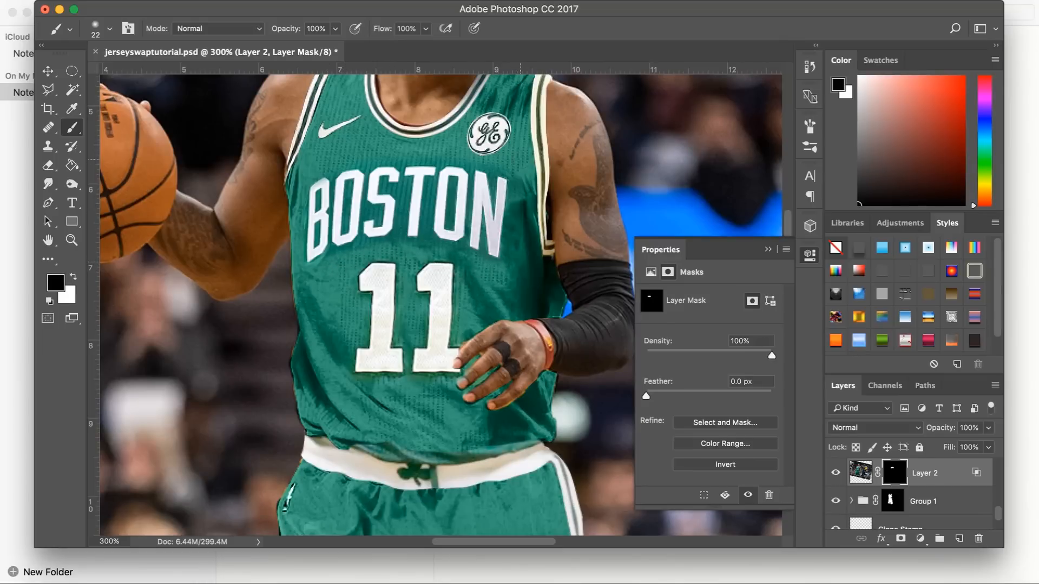
Set Layer 2's Green Blend If range for the dark tones of This Layer to 35 / 67
{"action": "key", "text": "super+0"}
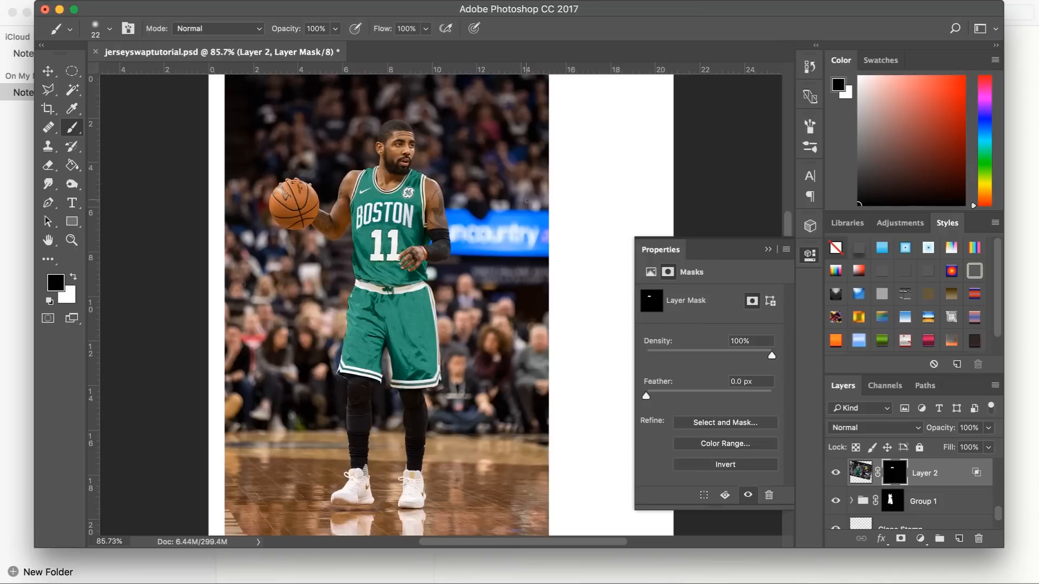
{"action": "double_click", "coordinate": [955, 468]}
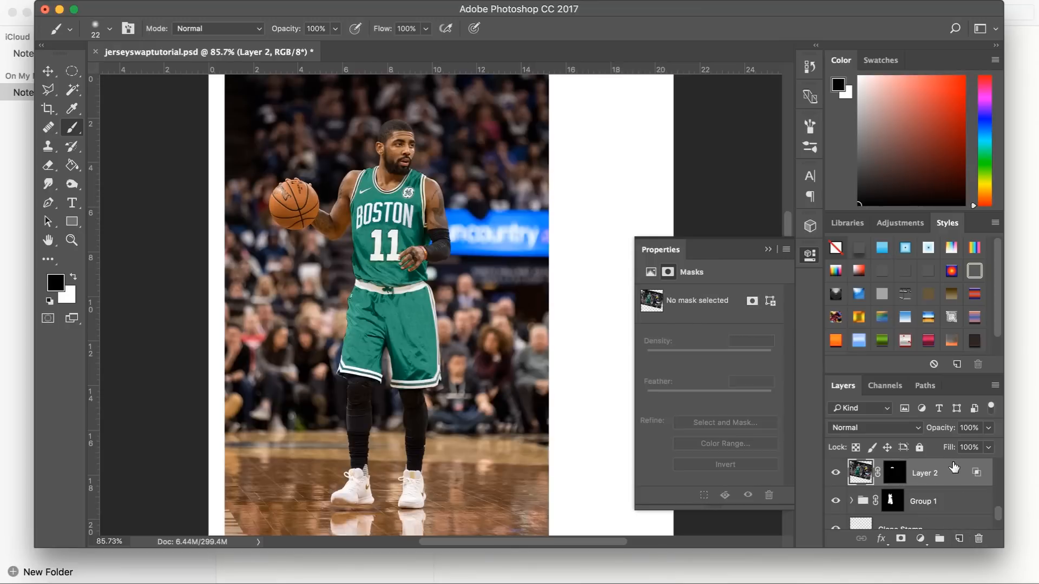
{"action": "left_click_drag", "start_coordinate": [742, 308], "coordinate": [720, 308]}
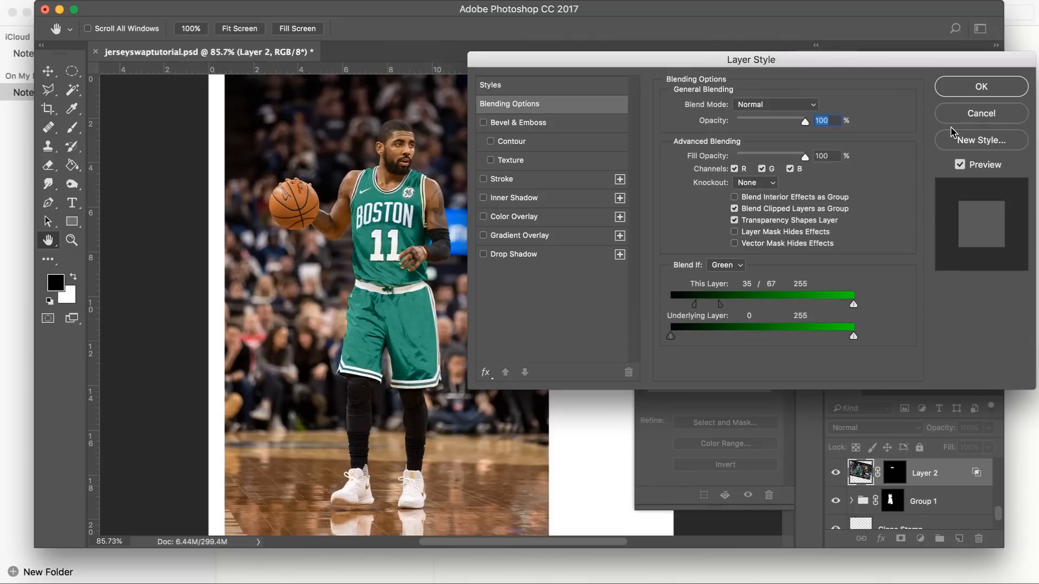
{"action": "left_click", "coordinate": [974, 85]}
Add a Curves adjustment layer above Layer 2 and clip it to the BOSTON lettering
{"action": "key", "text": "b"}
{"action": "left_click", "coordinate": [920, 529]}
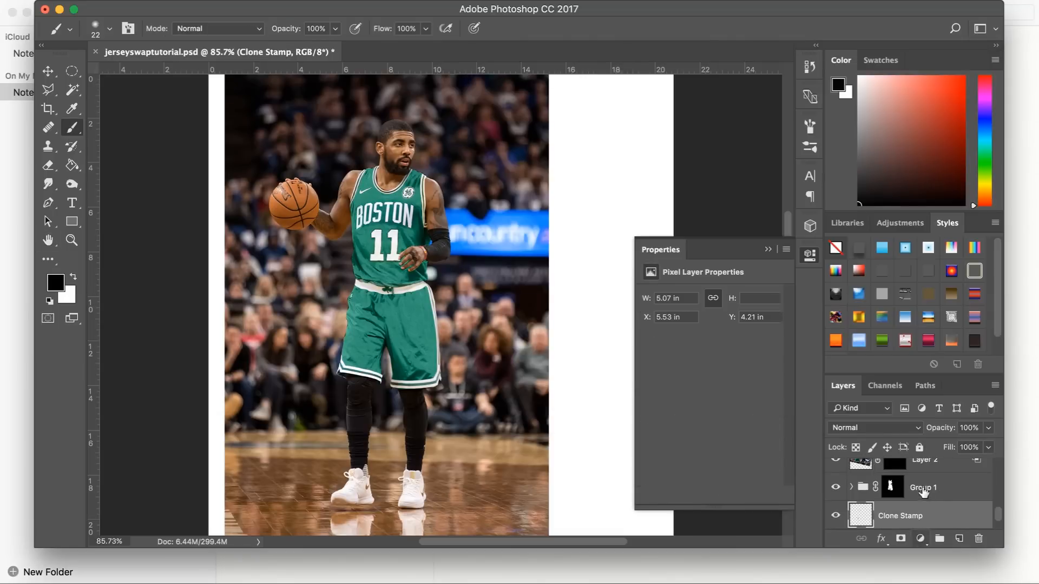
{"action": "scroll", "coordinate": [924, 491], "scroll_direction": "up", "scroll_amount": 3}
{"action": "scroll", "coordinate": [923, 491], "scroll_direction": "down", "scroll_amount": 1}
{"action": "left_click", "coordinate": [923, 510]}
{"action": "left_click", "coordinate": [922, 538]}
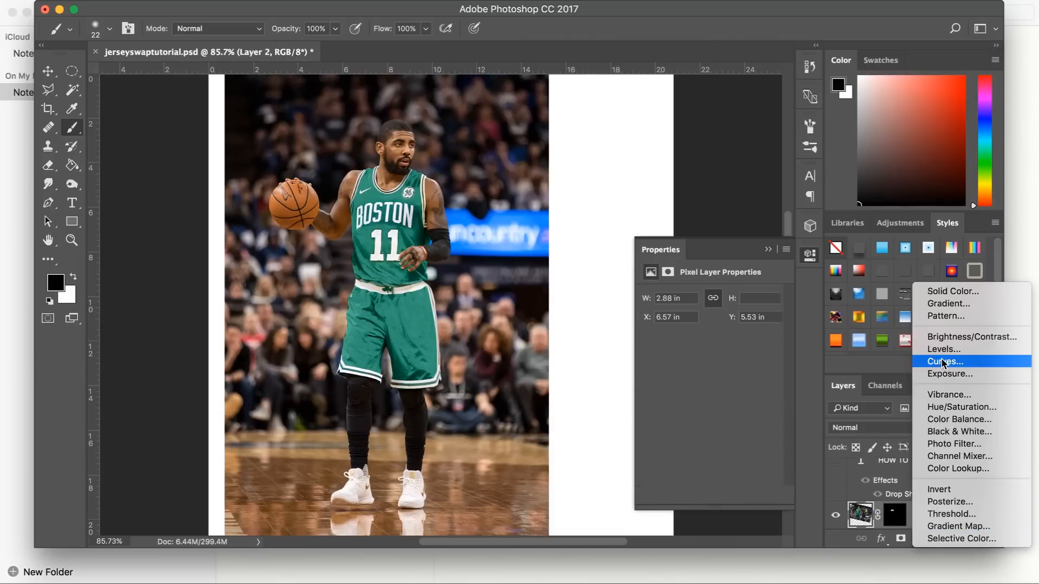
{"action": "left_click", "coordinate": [932, 359]}
{"action": "right_click", "coordinate": [930, 529]}
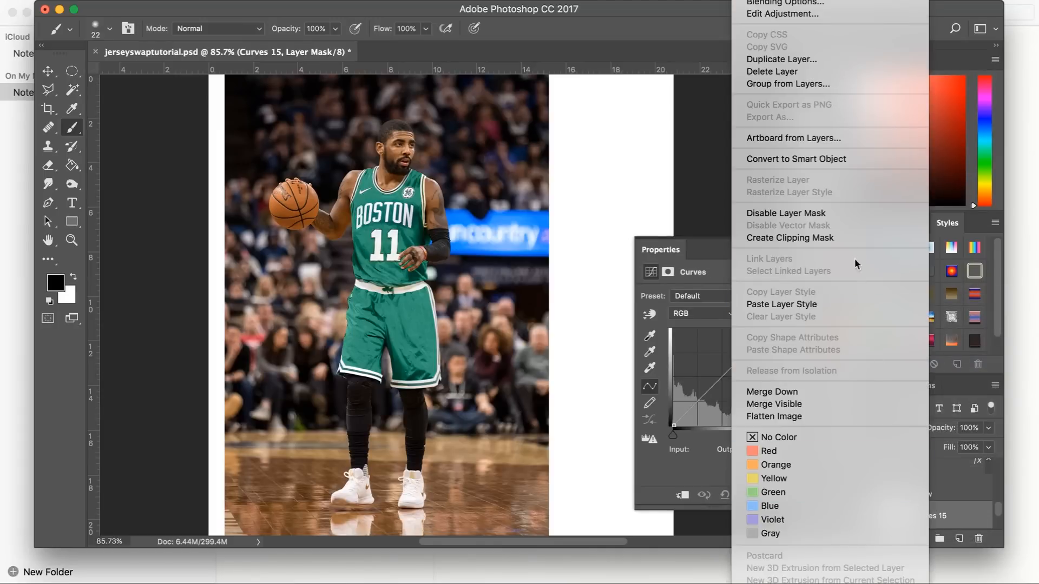
{"action": "left_click", "coordinate": [790, 238]}
Shape the RGB curve by raising input 160 to output 186 and pulling a point in the shadows down
{"action": "left_click_drag", "start_coordinate": [734, 366], "coordinate": [734, 354]}
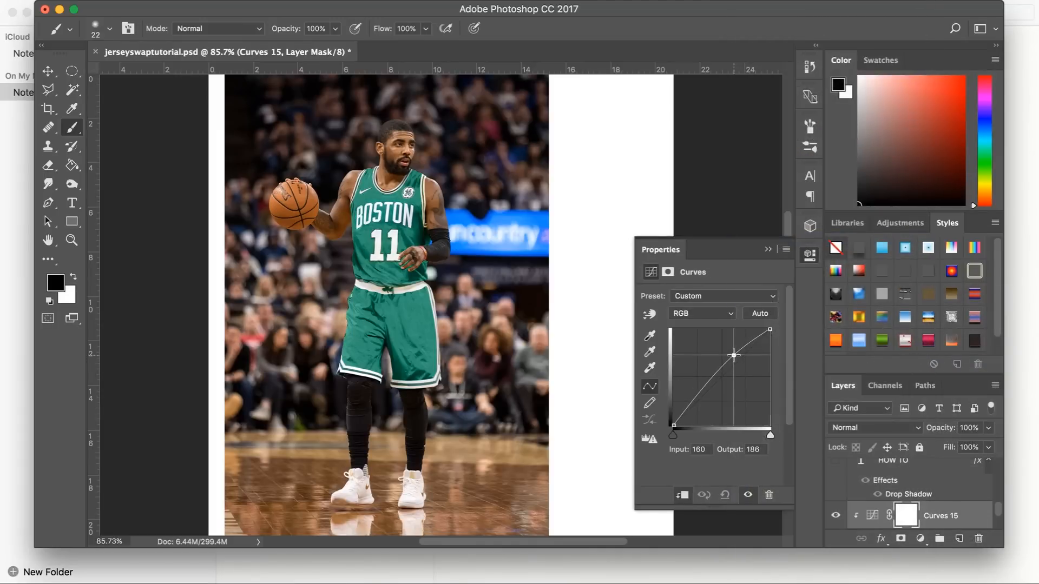
{"action": "left_click", "coordinate": [705, 395]}
{"action": "left_click_drag", "start_coordinate": [705, 395], "coordinate": [705, 409]}
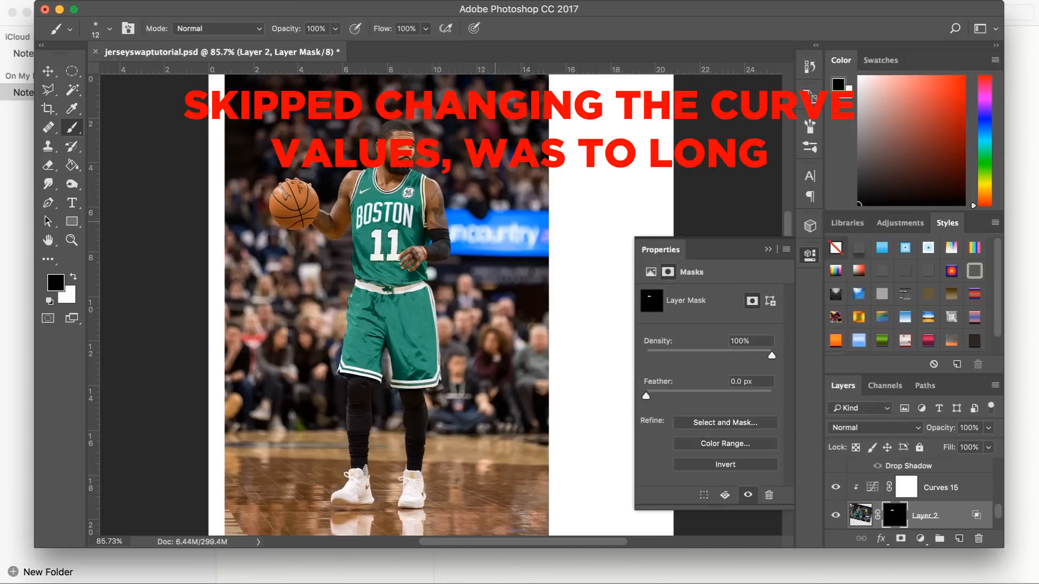
Paint black on Group 1's mask over the small logo at the hip of the shorts with a hard 3 px brush
{"action": "scroll", "coordinate": [499, 225], "scroll_direction": "up", "scroll_amount": 6}
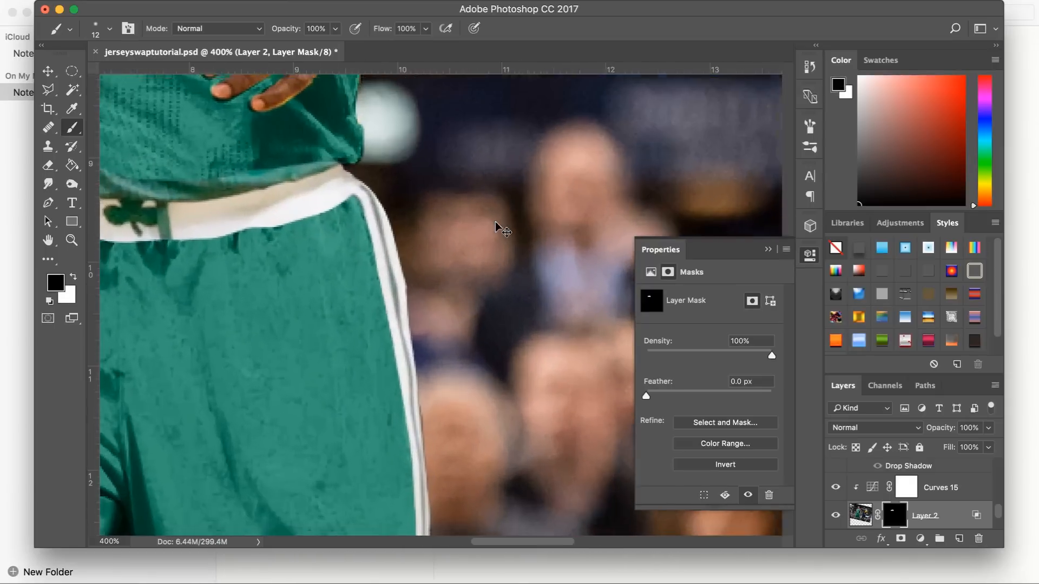
{"action": "key", "text": "super+plus"}
{"action": "scroll", "coordinate": [495, 224], "scroll_direction": "left", "scroll_amount": 10}
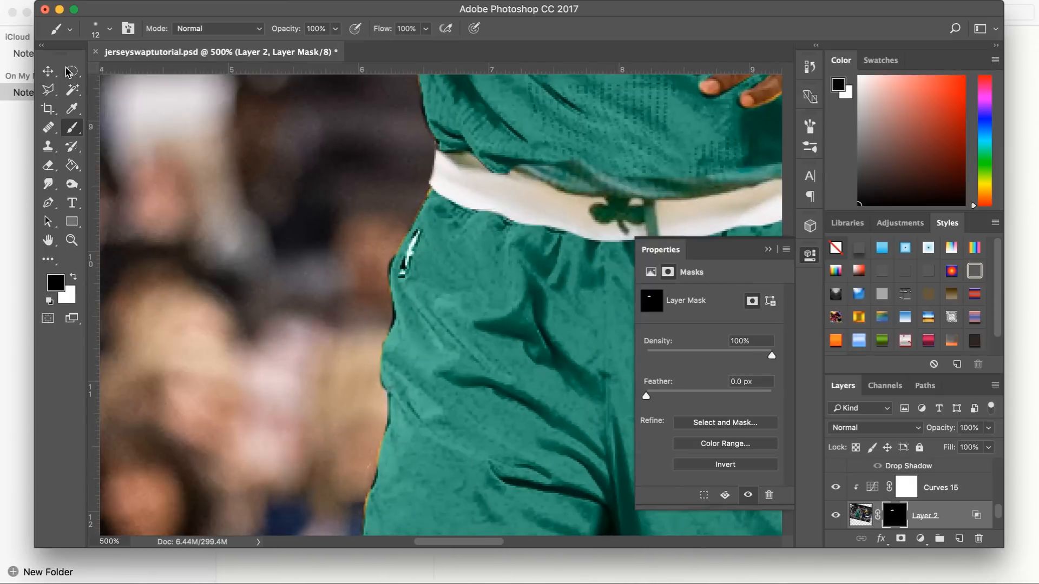
{"action": "left_click", "coordinate": [109, 28]}
{"action": "left_click", "coordinate": [87, 136]}
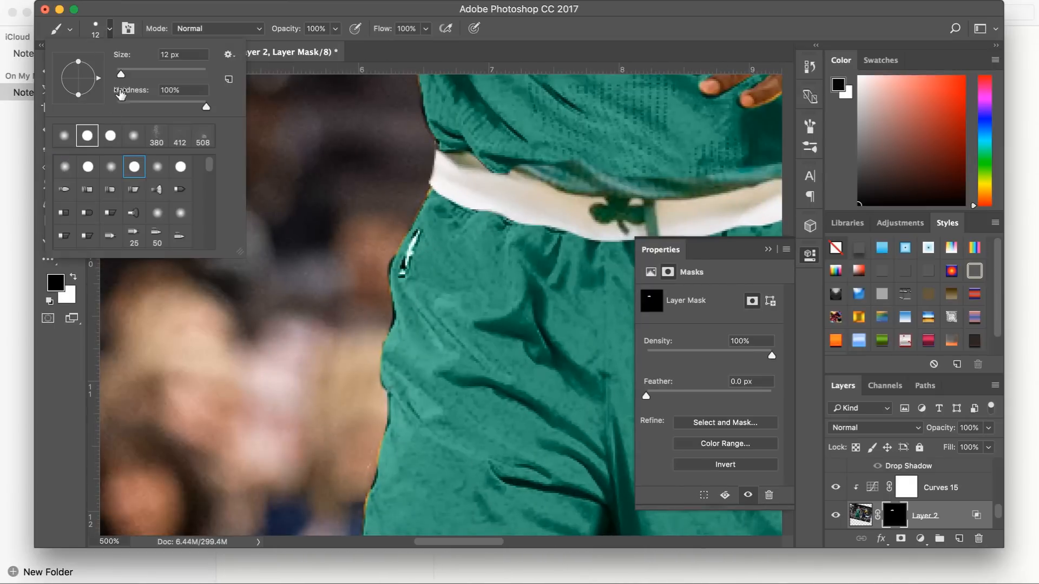
{"action": "left_click_drag", "start_coordinate": [121, 74], "coordinate": [119, 74]}
{"action": "key", "text": "bracketleft"}
{"action": "key", "text": "bracketleft"}
{"action": "key", "text": "bracketleft"}
{"action": "key", "text": "bracketleft"}
{"action": "scroll", "coordinate": [909, 514], "scroll_direction": "down", "scroll_amount": 2}
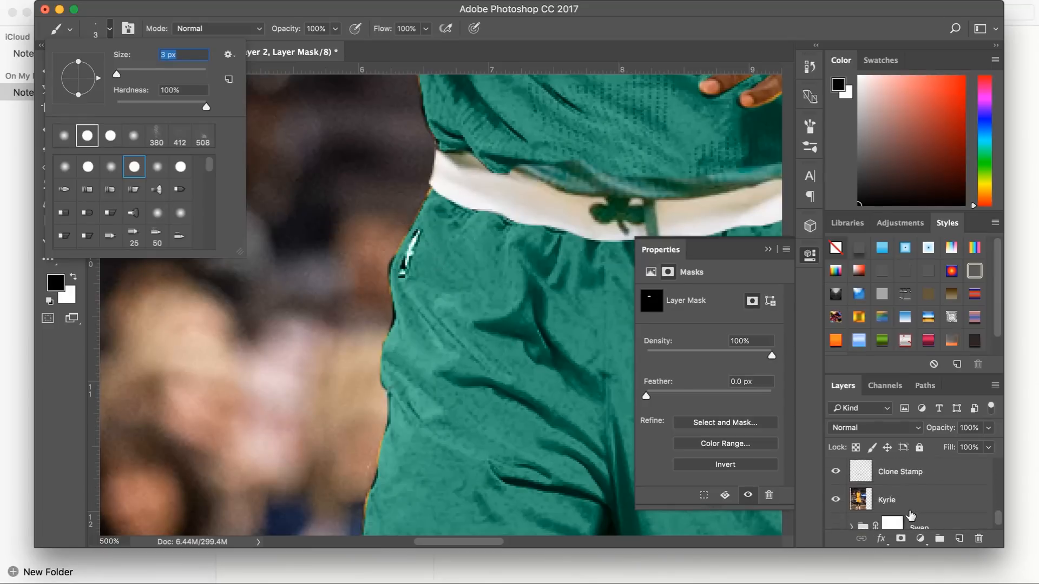
{"action": "left_click", "coordinate": [892, 515]}
{"action": "left_click_drag", "start_coordinate": [412, 241], "coordinate": [405, 271]}
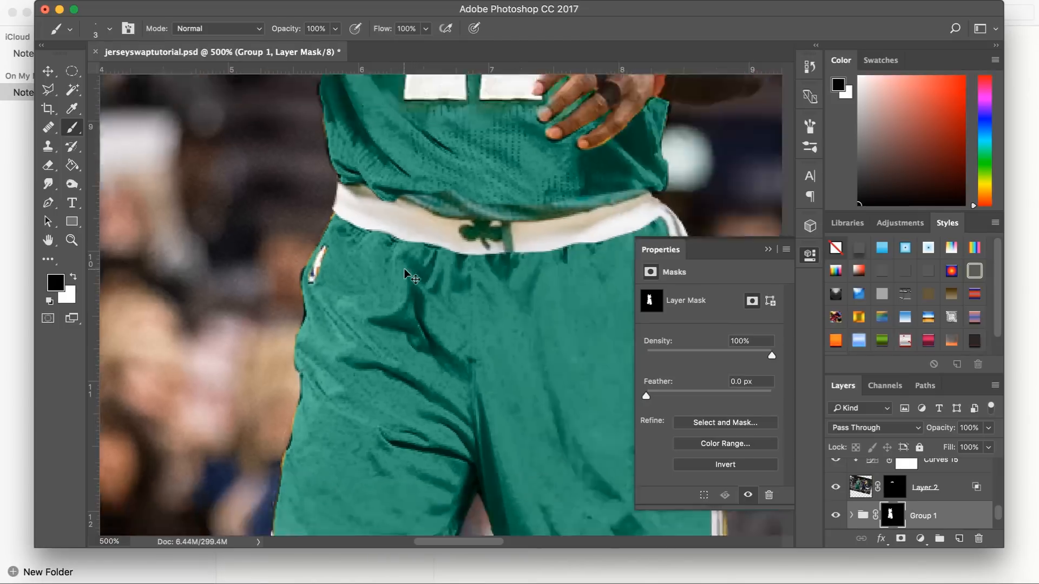
{"action": "key", "text": "super+0"}
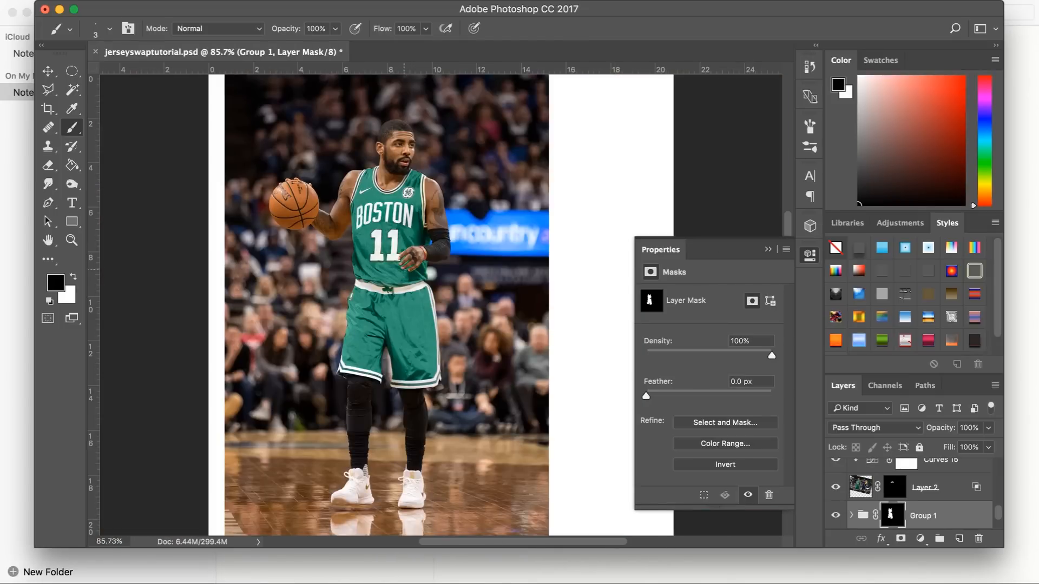
{"action": "key", "text": "super+minus"}
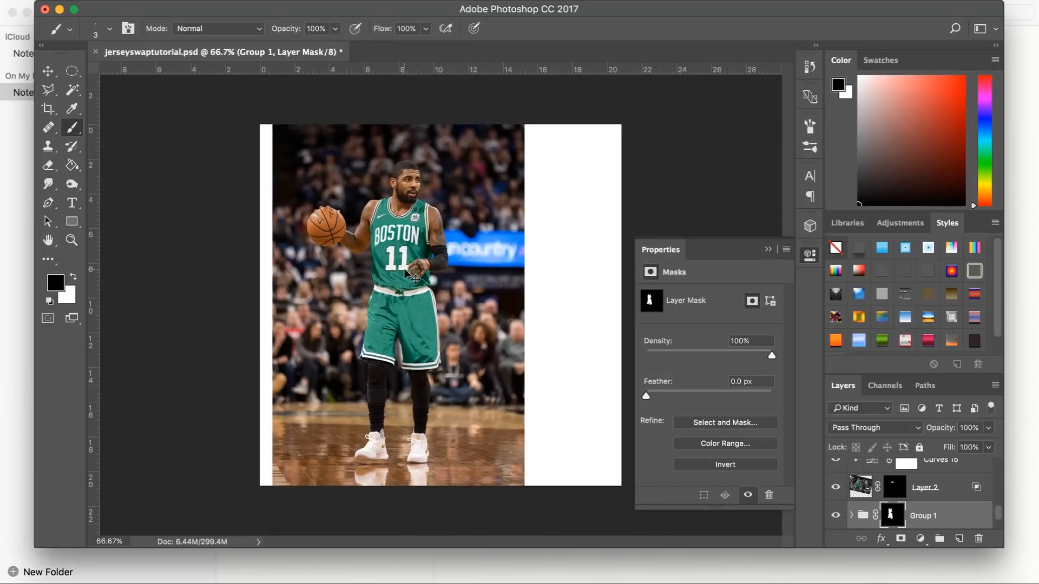
{"action": "key", "text": "super+plus"}
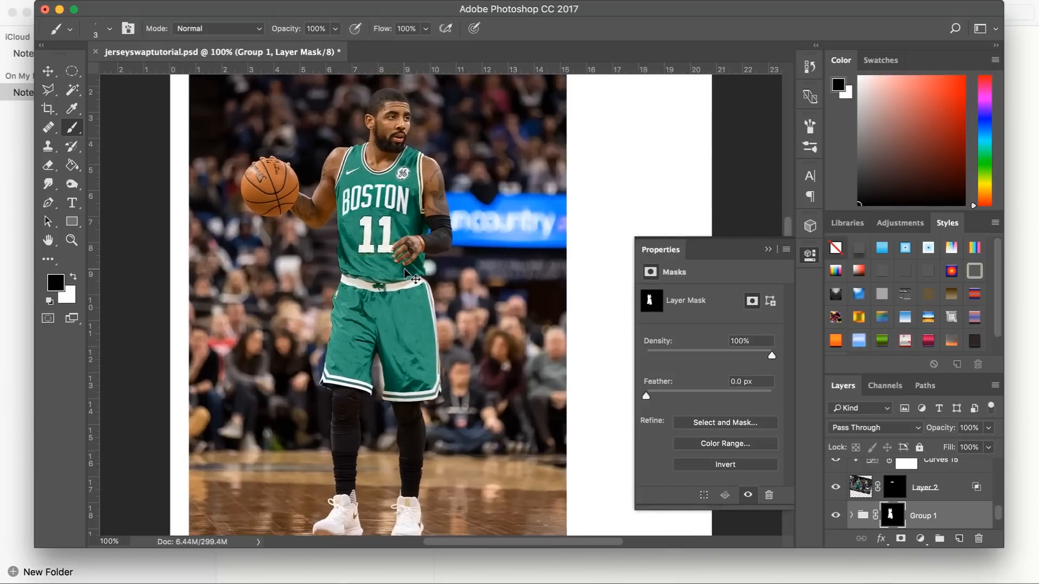
{"action": "key", "text": "super+minus"}
{"action": "key", "text": "super+plus"}
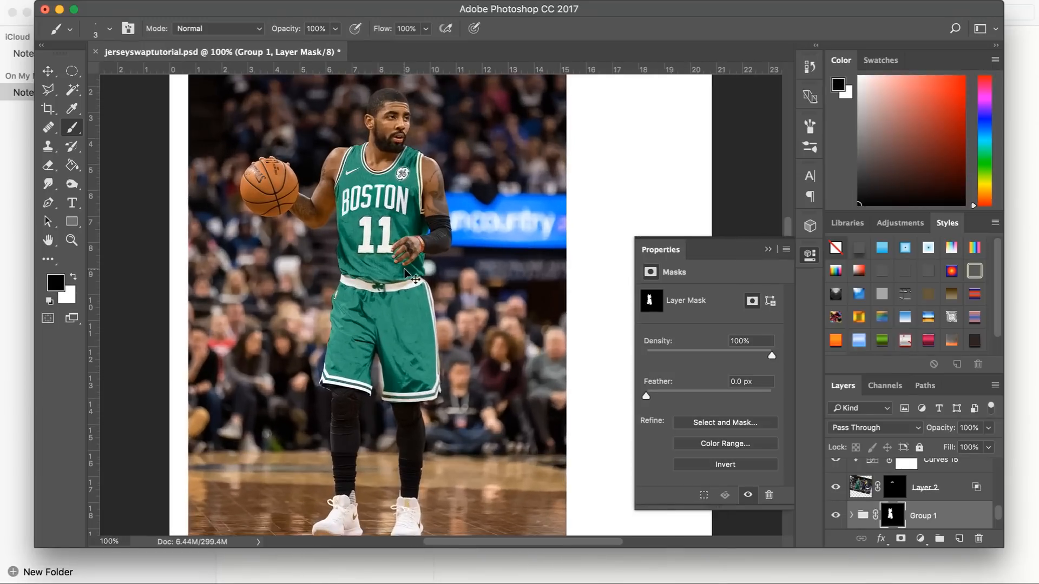
Examine the green shorts, waistband, number 11 and BOSTON lettering up close, up to 400% magnification
{"action": "key", "text": "super+plus"}
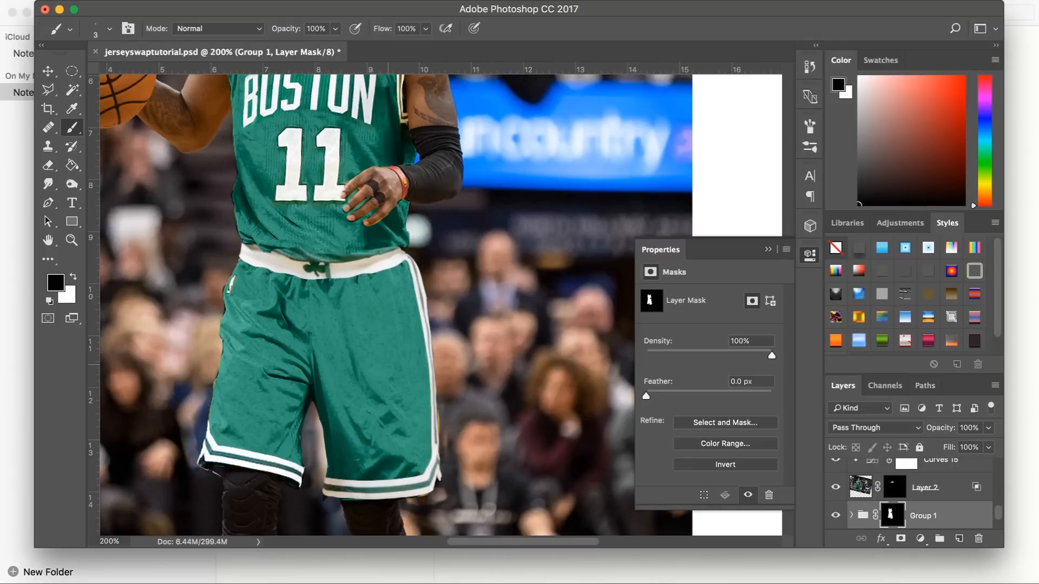
{"action": "scroll", "coordinate": [388, 364], "scroll_direction": "up", "scroll_amount": 5}
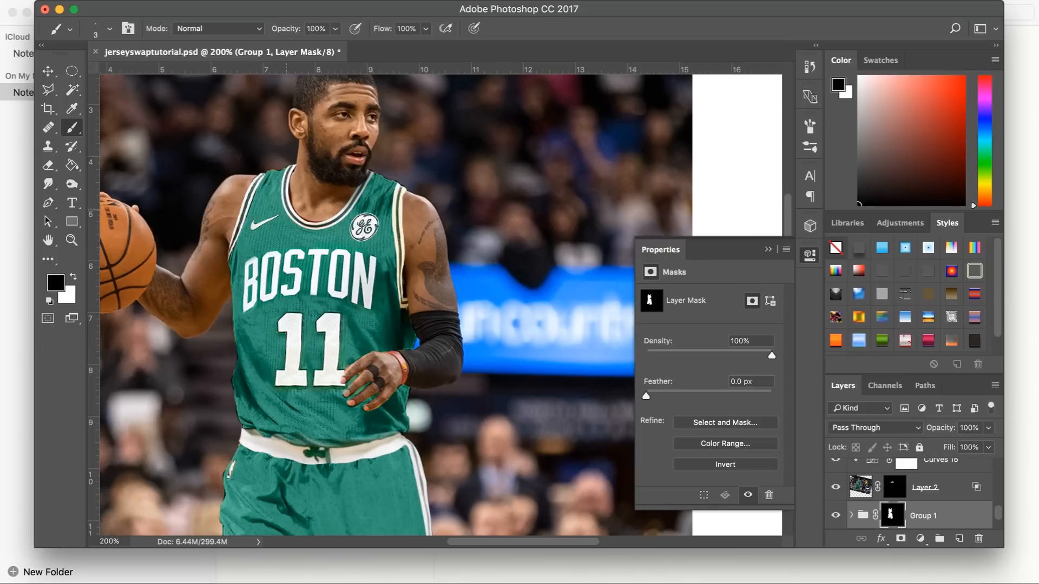
{"action": "key", "text": "super+plus"}
{"action": "key", "text": "super+plus"}
{"action": "scroll", "coordinate": [295, 192], "scroll_direction": "left", "scroll_amount": 3}
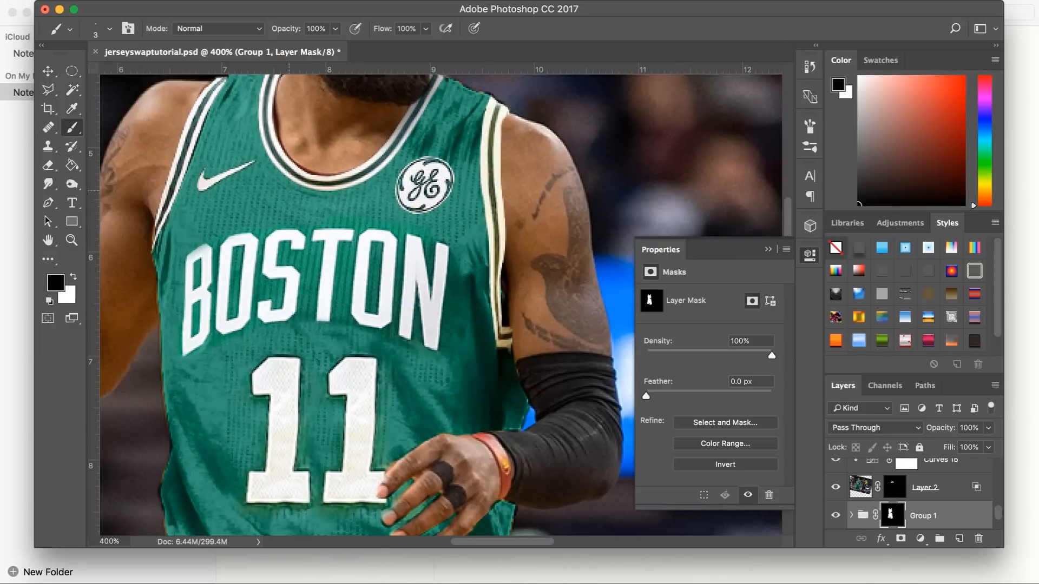
{"action": "key", "text": "super+0"}
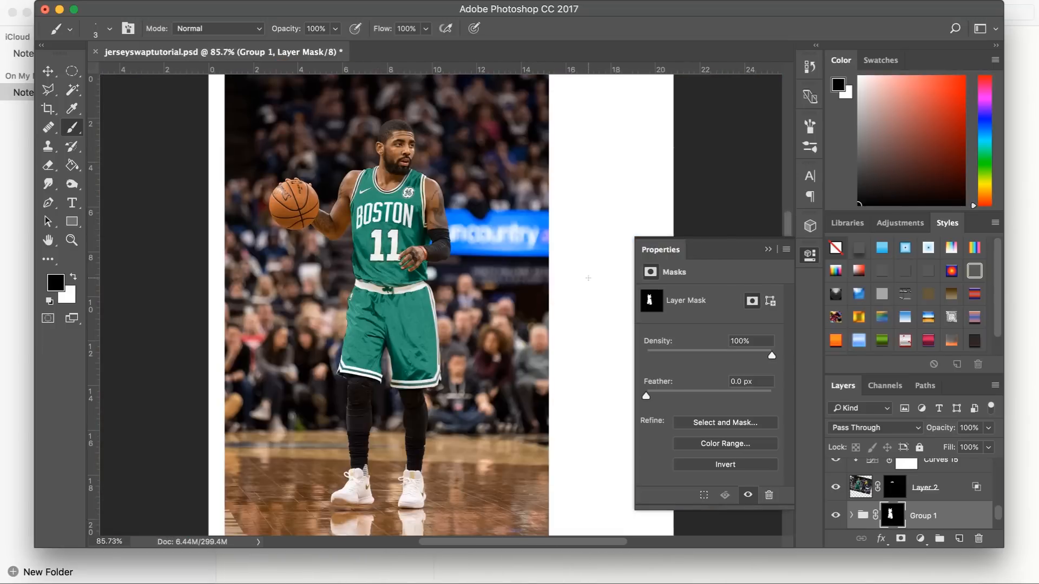
Move the Resources group together with the layers selected along with it, including Layer 13 copy, below the Color Fill 1 layer
{"action": "scroll", "coordinate": [863, 500], "scroll_direction": "up", "scroll_amount": 10}
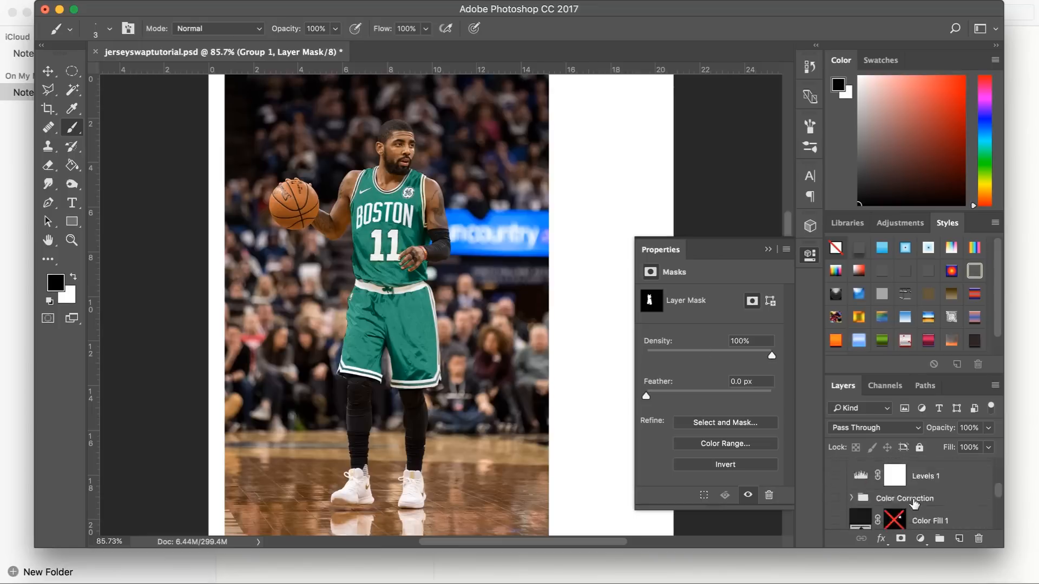
{"action": "left_click", "coordinate": [851, 490]}
{"action": "left_click", "coordinate": [898, 490]}
{"action": "left_click", "coordinate": [914, 471], "text": "shift"}
{"action": "scroll", "coordinate": [914, 471], "scroll_direction": "down", "scroll_amount": 1}
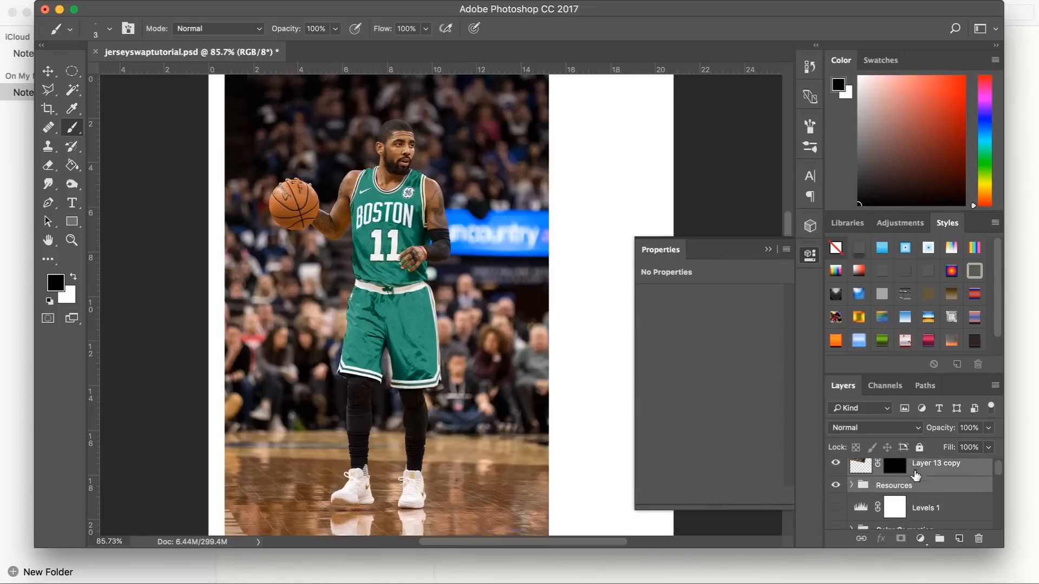
{"action": "mouse_move", "coordinate": [902, 479]}
{"action": "left_mouse_down"}
{"action": "mouse_move", "coordinate": [899, 539]}
{"action": "mouse_move", "coordinate": [903, 485]}
{"action": "left_mouse_up"}
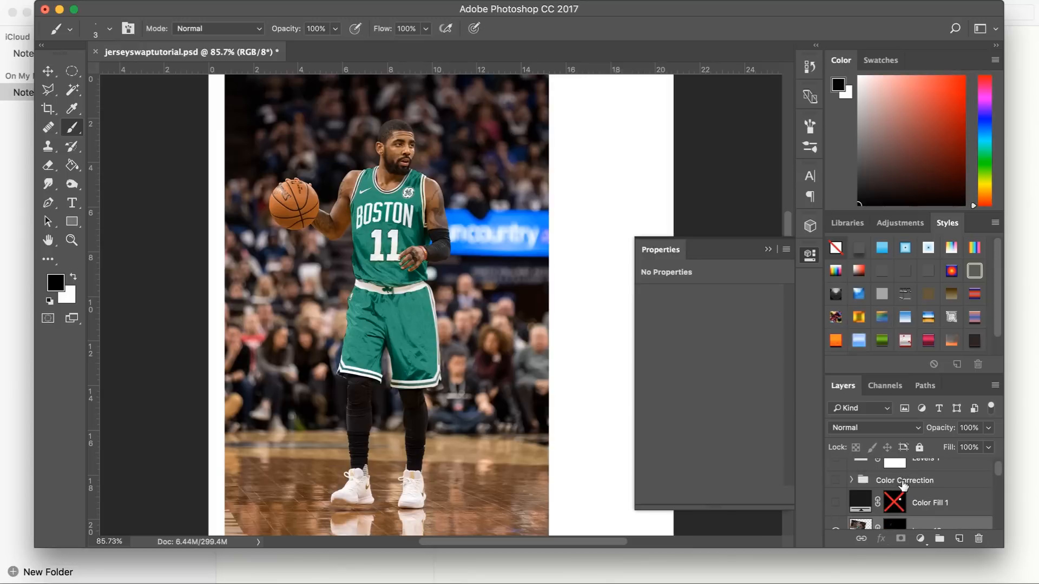
Make the Color Correction group, the Color Fill 1 layer and the Levels 1 layer visible
{"action": "left_click", "coordinate": [851, 480]}
{"action": "scroll", "coordinate": [855, 497], "scroll_direction": "up", "scroll_amount": 1}
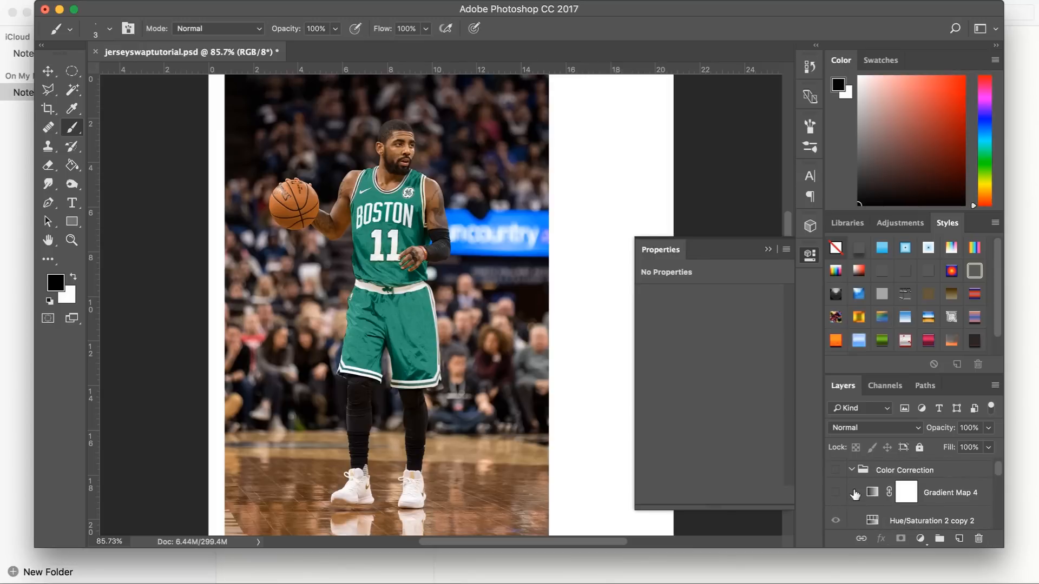
{"action": "scroll", "coordinate": [855, 476], "scroll_direction": "down", "scroll_amount": 2}
{"action": "scroll", "coordinate": [855, 475], "scroll_direction": "down", "scroll_amount": 5}
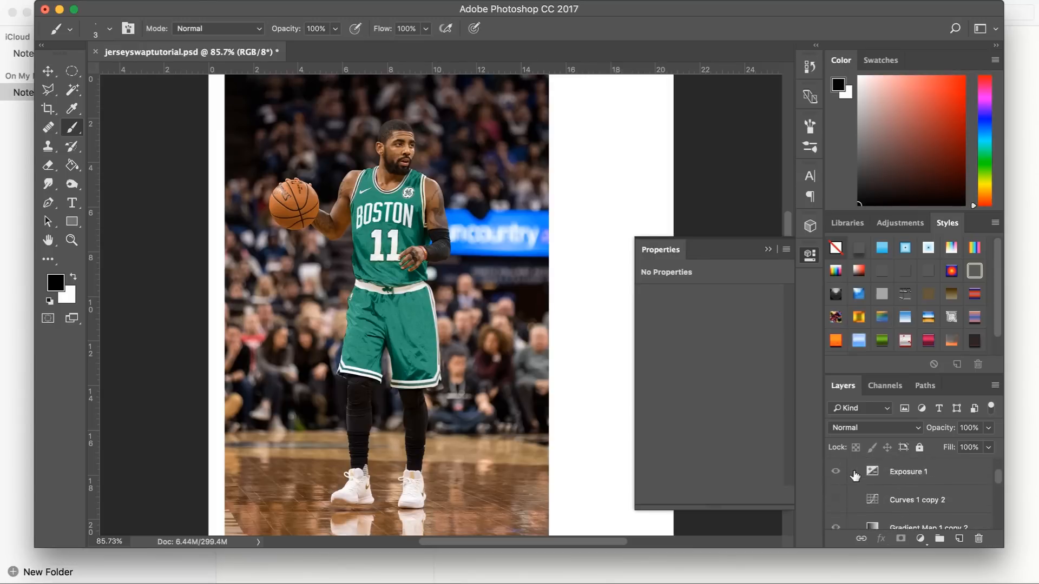
{"action": "scroll", "coordinate": [855, 475], "scroll_direction": "up", "scroll_amount": 5}
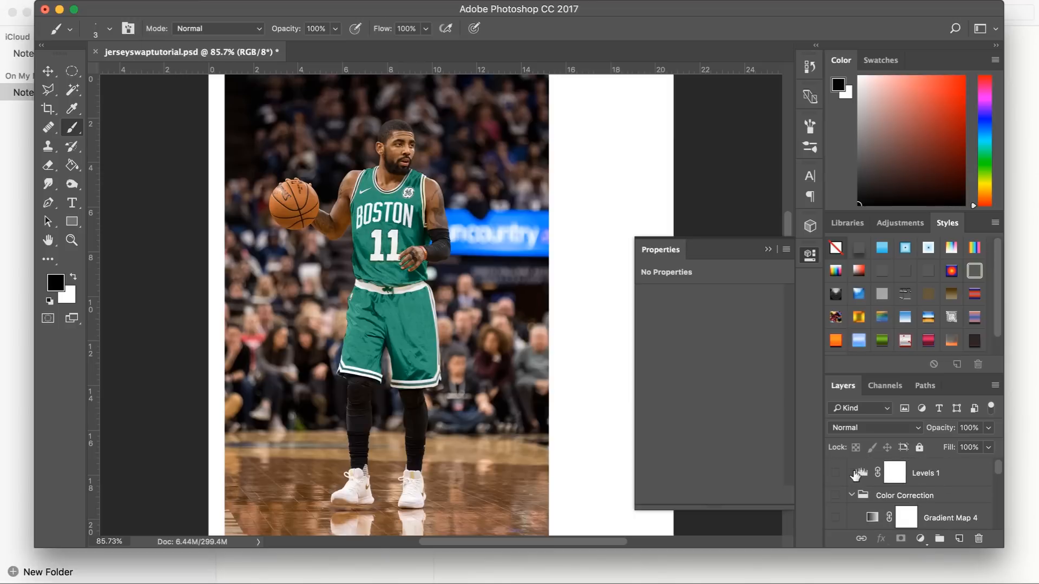
{"action": "left_click", "coordinate": [851, 496]}
{"action": "left_click", "coordinate": [836, 496]}
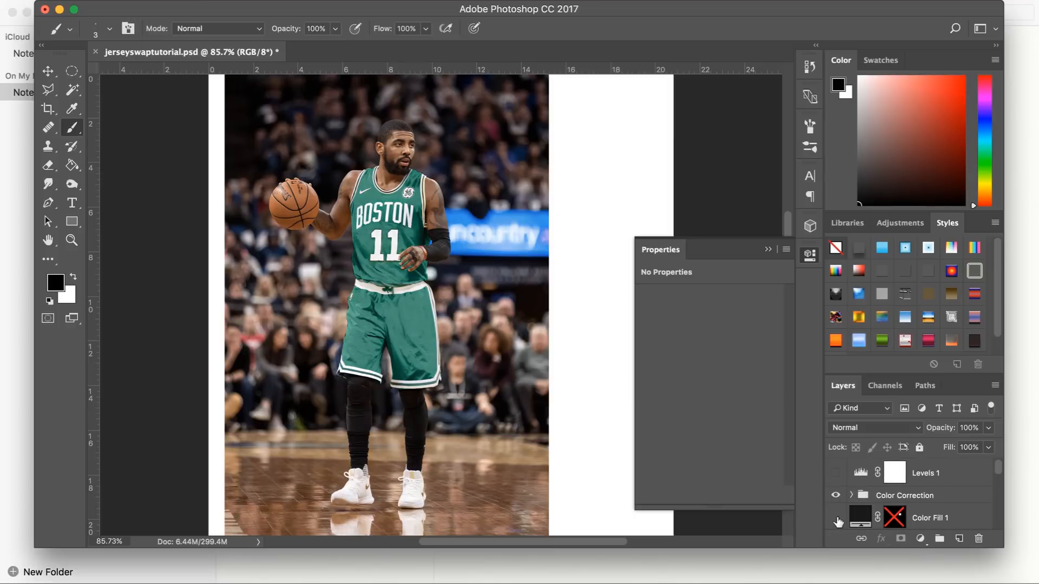
{"action": "left_click", "coordinate": [835, 517]}
{"action": "left_click", "coordinate": [836, 473]}
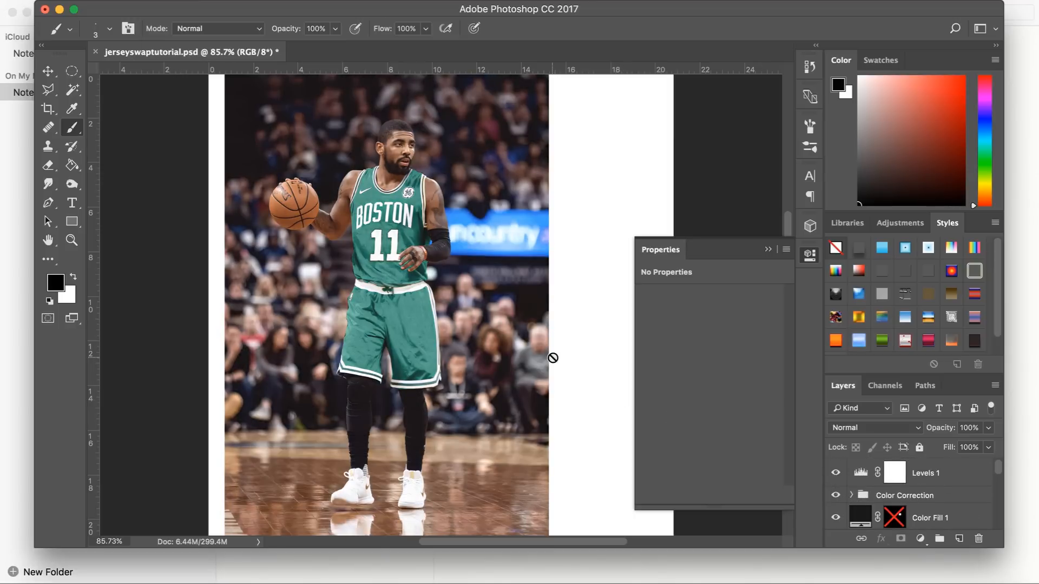
Examine the whole color-corrected jersey swap, comparing it at 66.67% and 100% magnification
{"action": "key", "text": "super+minus"}
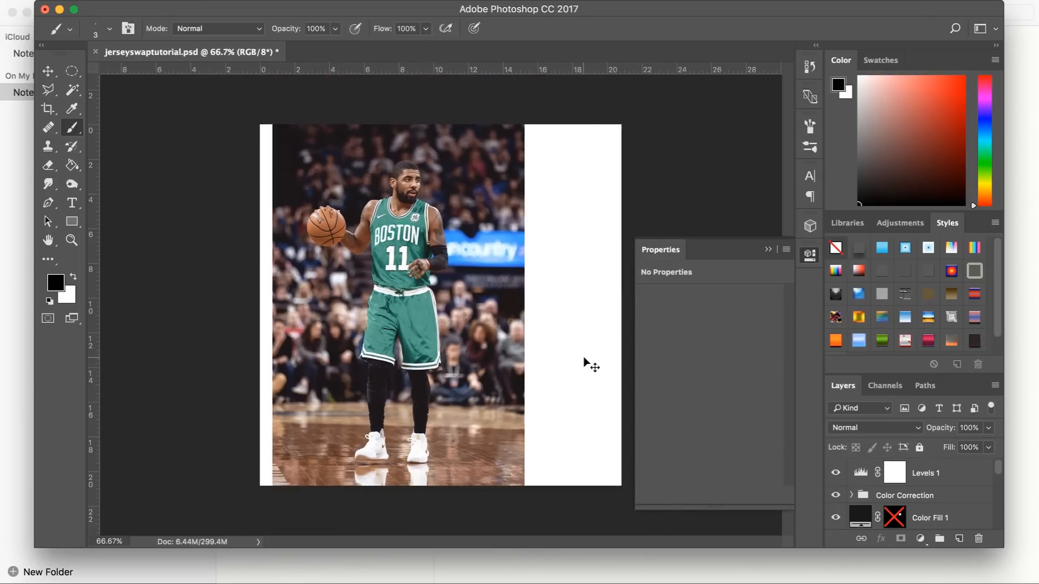
{"action": "key", "text": "super+plus"}
{"action": "key", "text": "super+minus"}
{"action": "key", "text": "super+plus"}
{"action": "key", "text": "super+minus"}
{"action": "key", "text": "super+plus"}
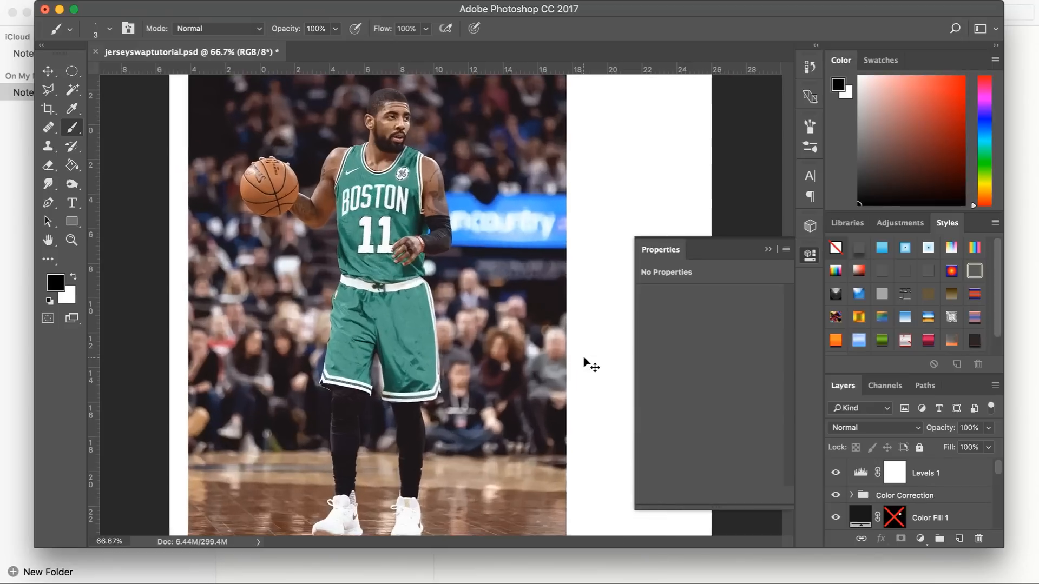
{"action": "key", "text": "super+minus"}
{"action": "key", "text": "super+plus"}
{"action": "key", "text": "super+minus"}
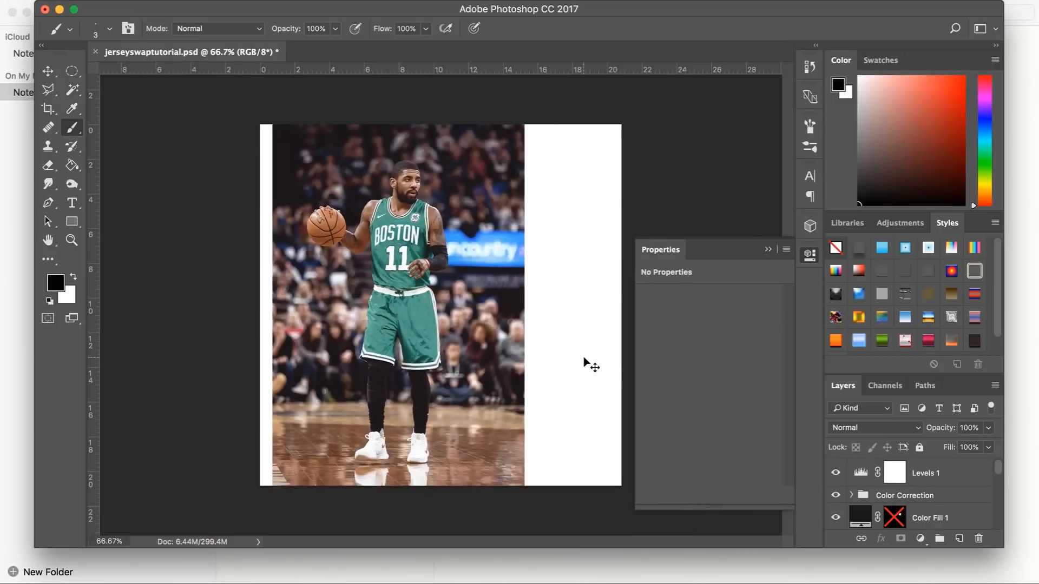
{"action": "key", "text": "super+plus"}
{"action": "key", "text": "super+minus"}
{"action": "key", "text": "super+plus"}
{"action": "key", "text": "super+minus"}
{"action": "key", "text": "super+plus"}
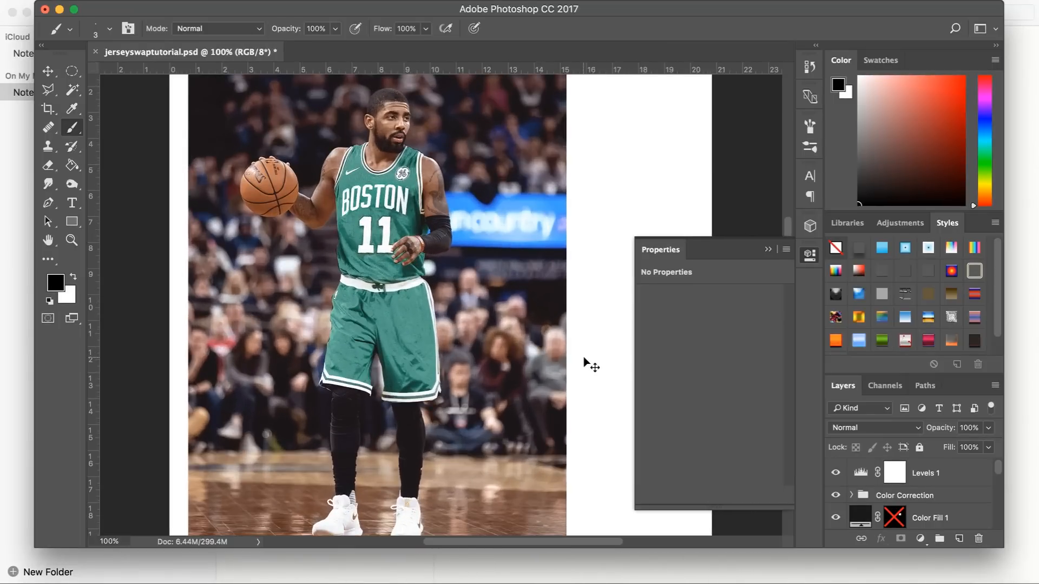
{"action": "key", "text": "super+minus"}
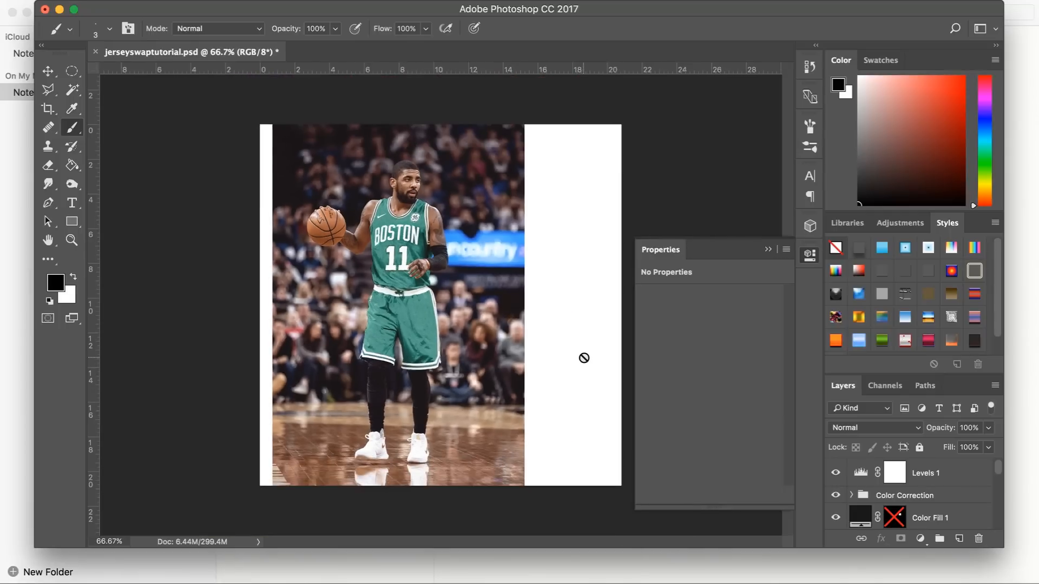